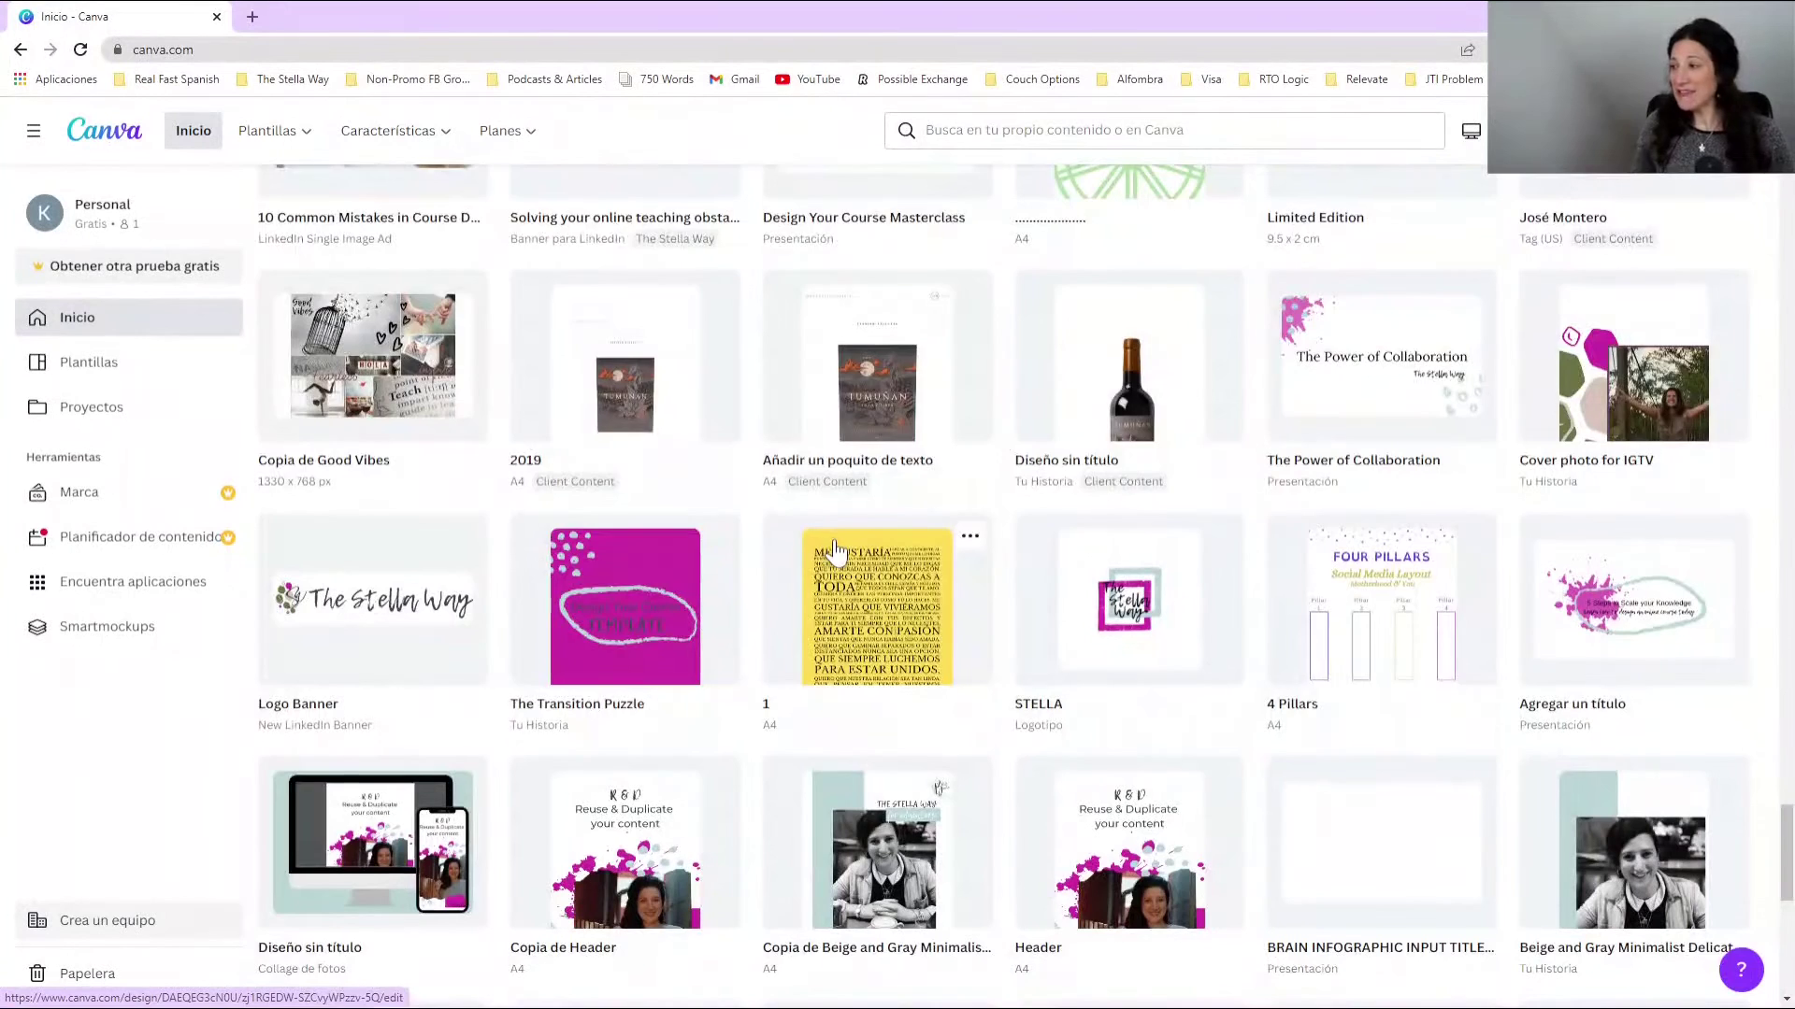
Step: Search your Canva designs for 'checklist' and open the Create Your Online Course Checklist design
{"action": "scroll", "coordinate": [835, 551], "scroll_direction": "down", "scroll_amount": 7}
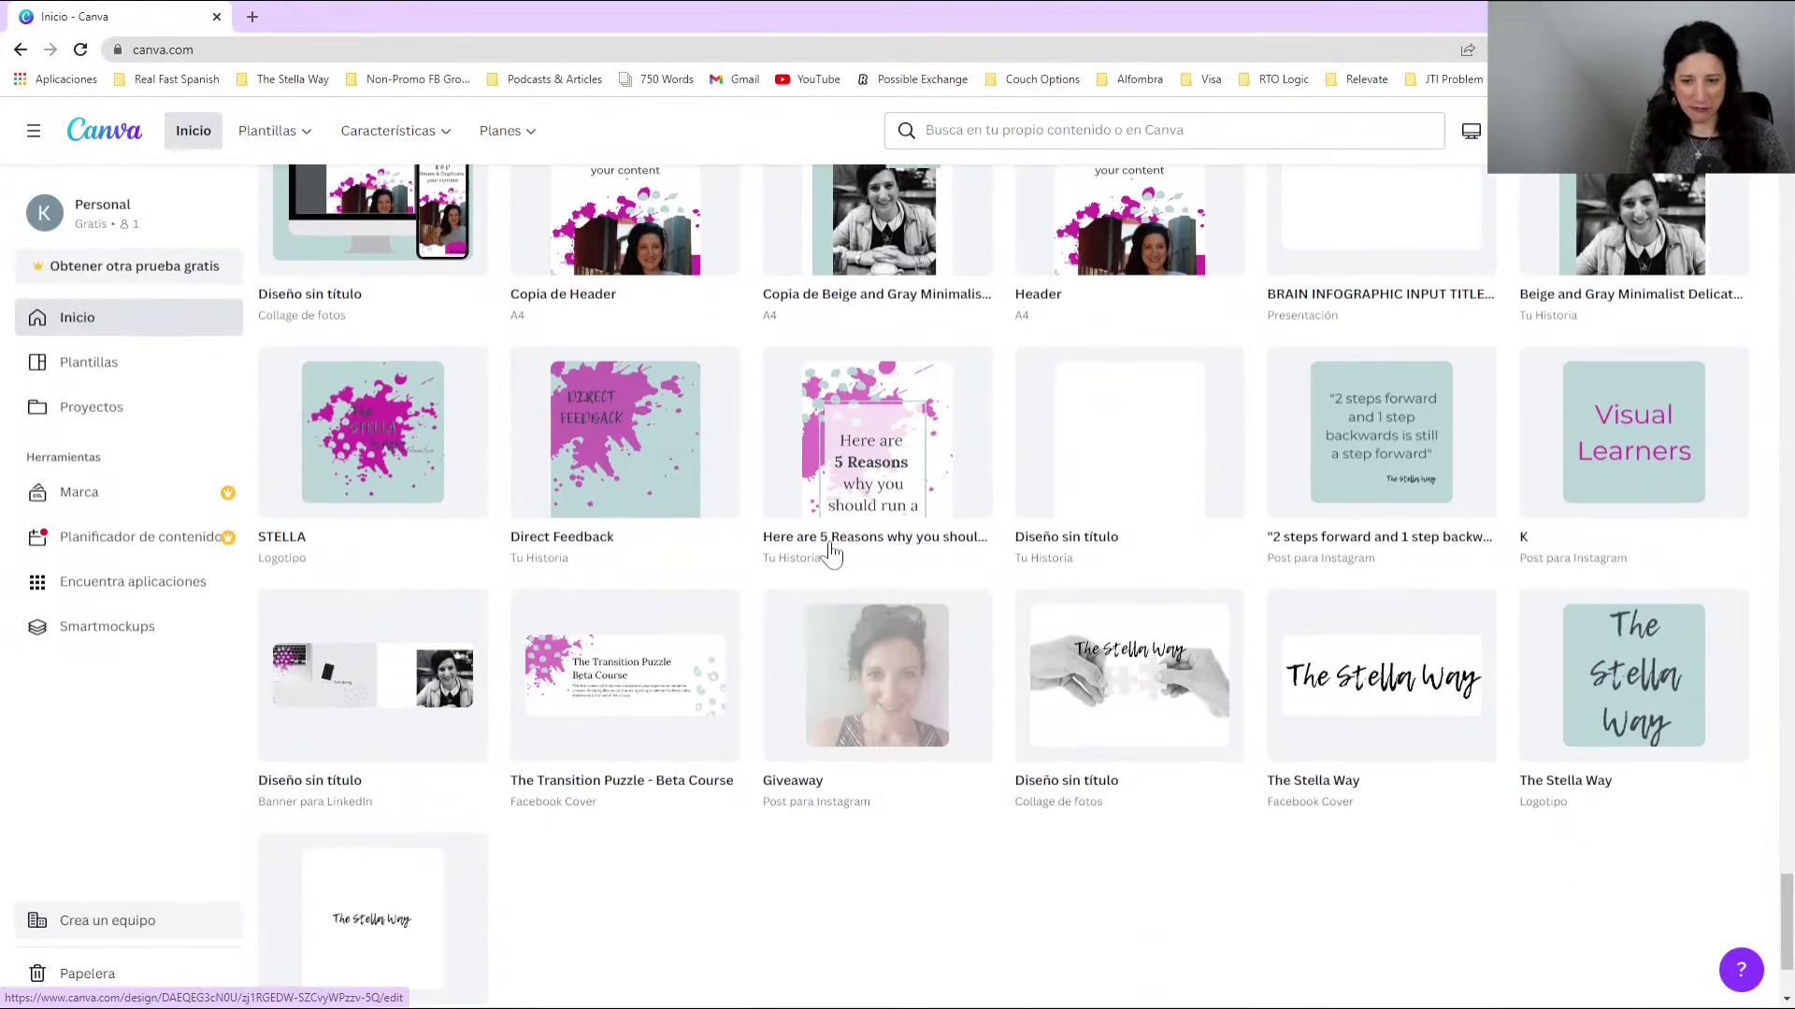
{"action": "scroll", "coordinate": [835, 552], "scroll_direction": "down", "scroll_amount": 1}
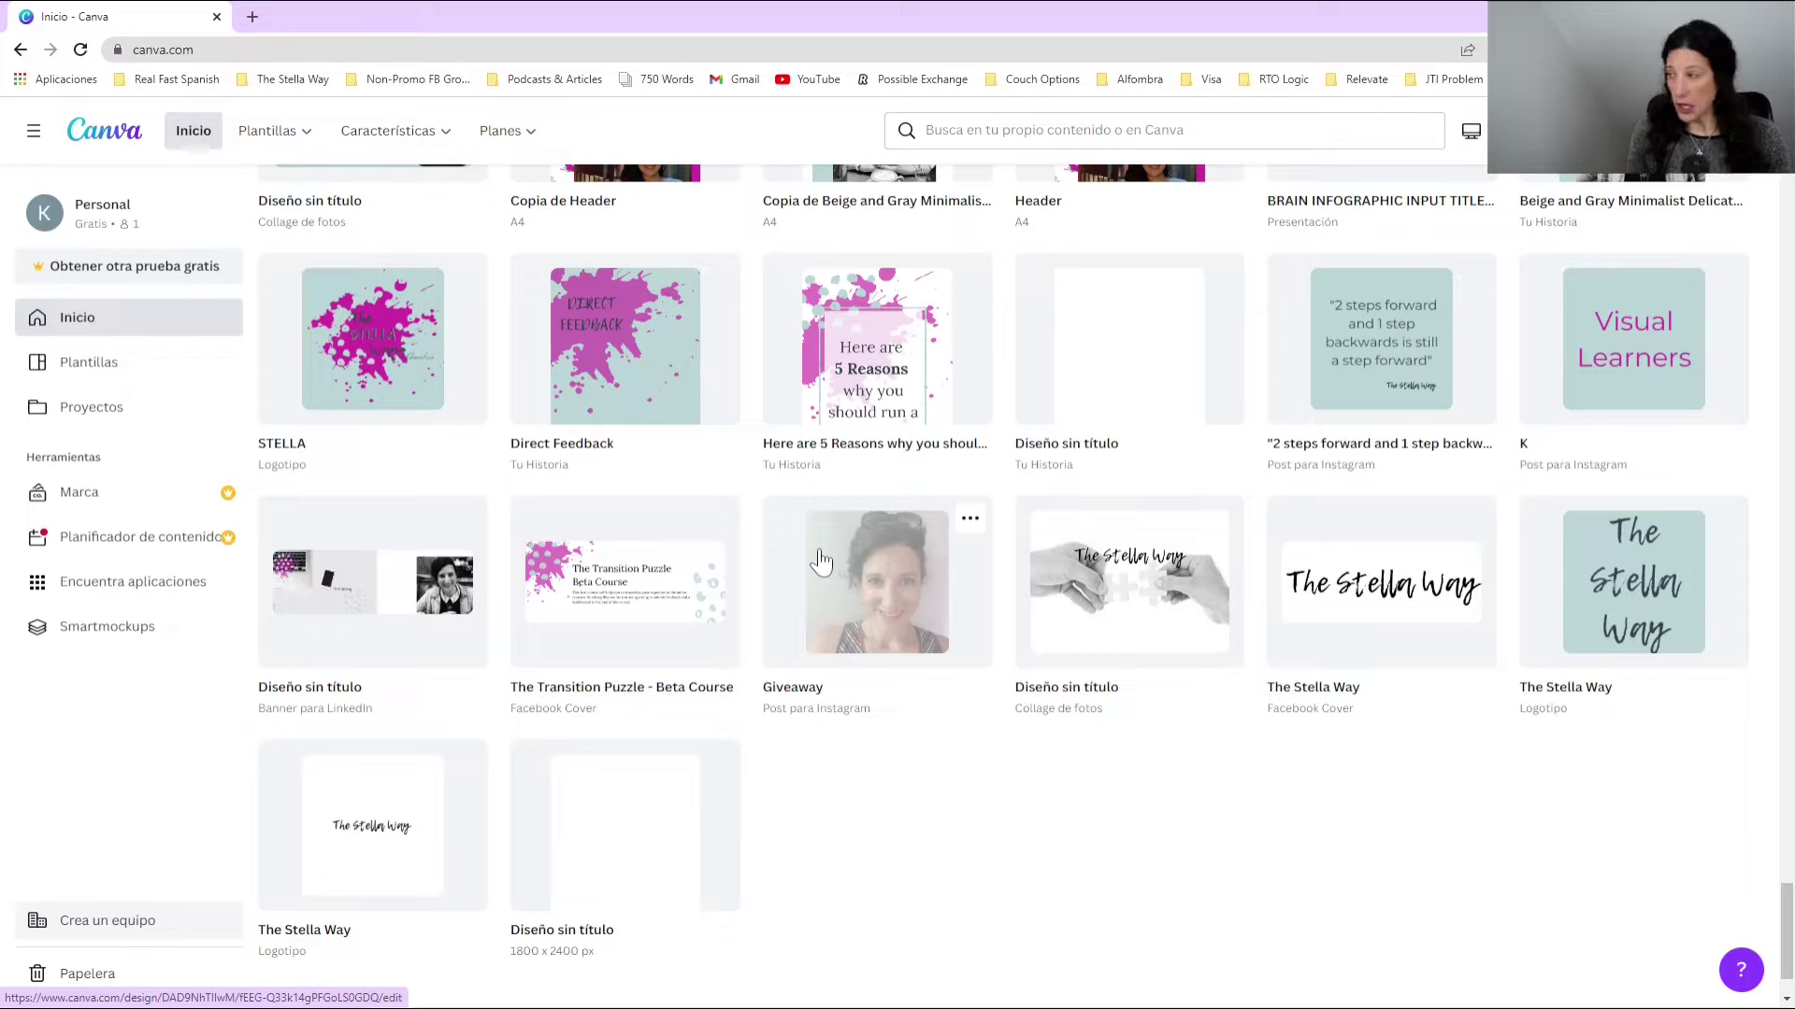
{"action": "left_click", "coordinate": [1215, 131]}
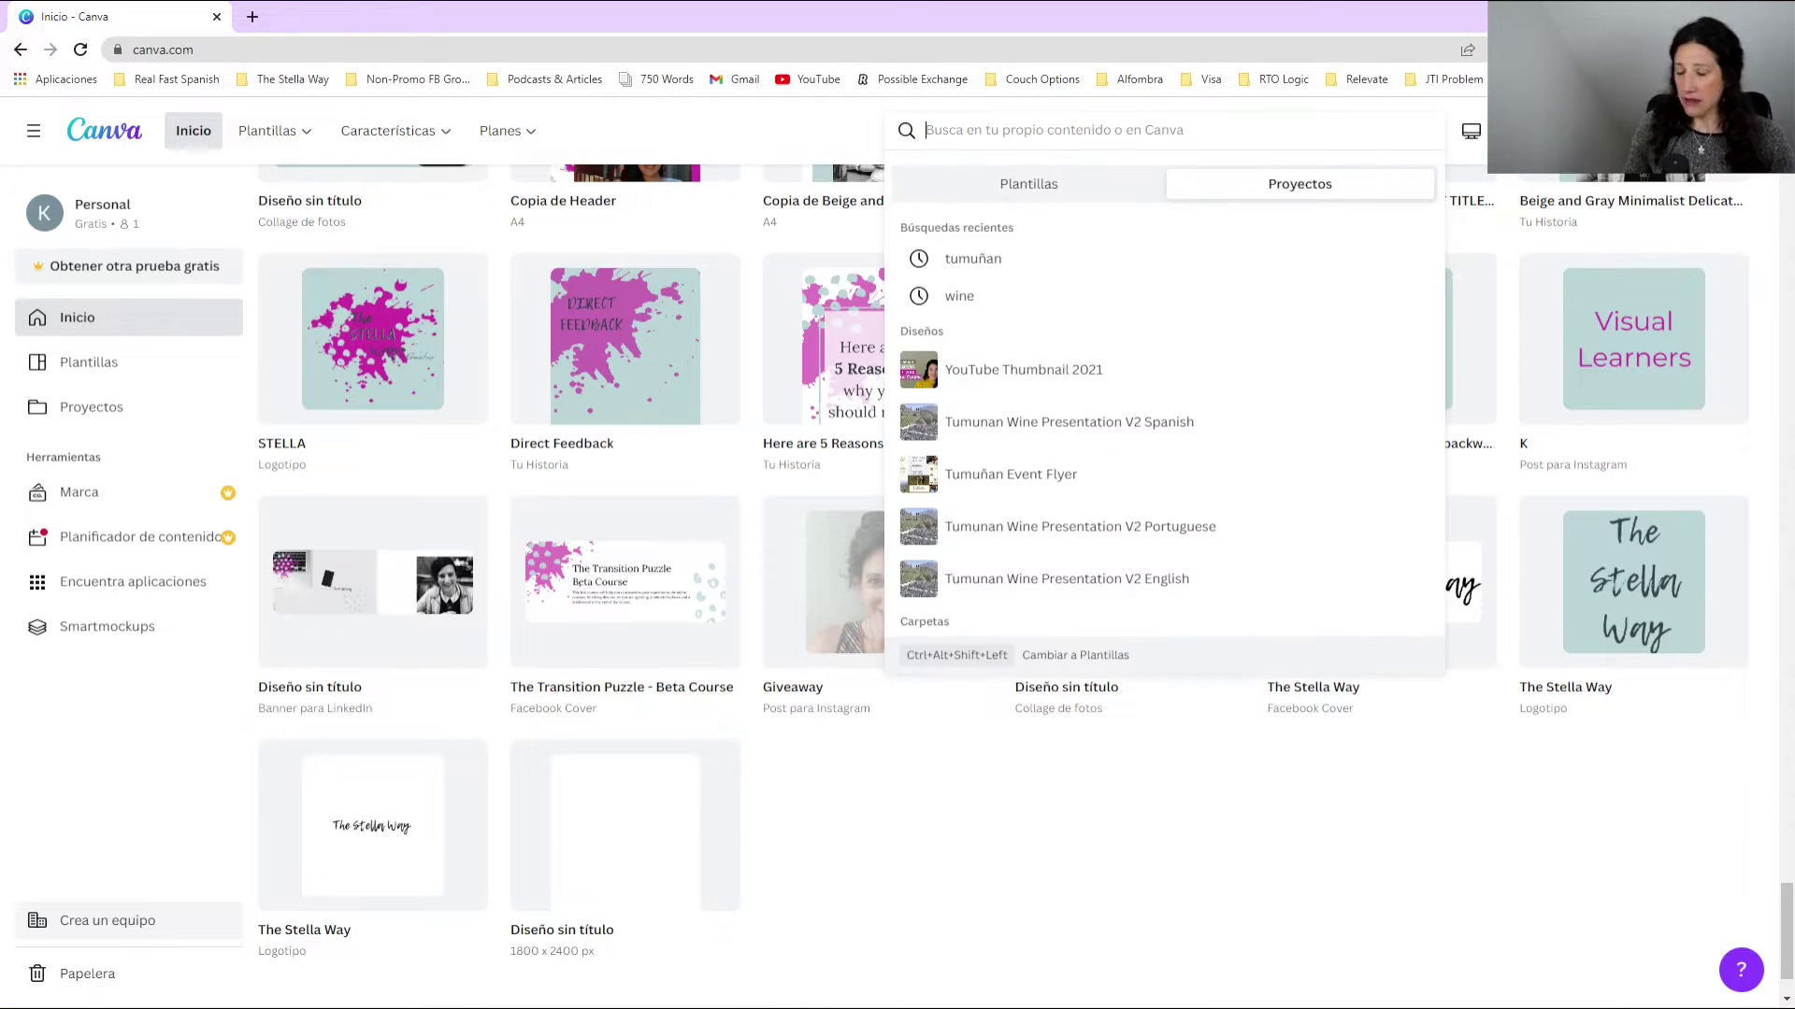
{"action": "type", "text": "checkli"}
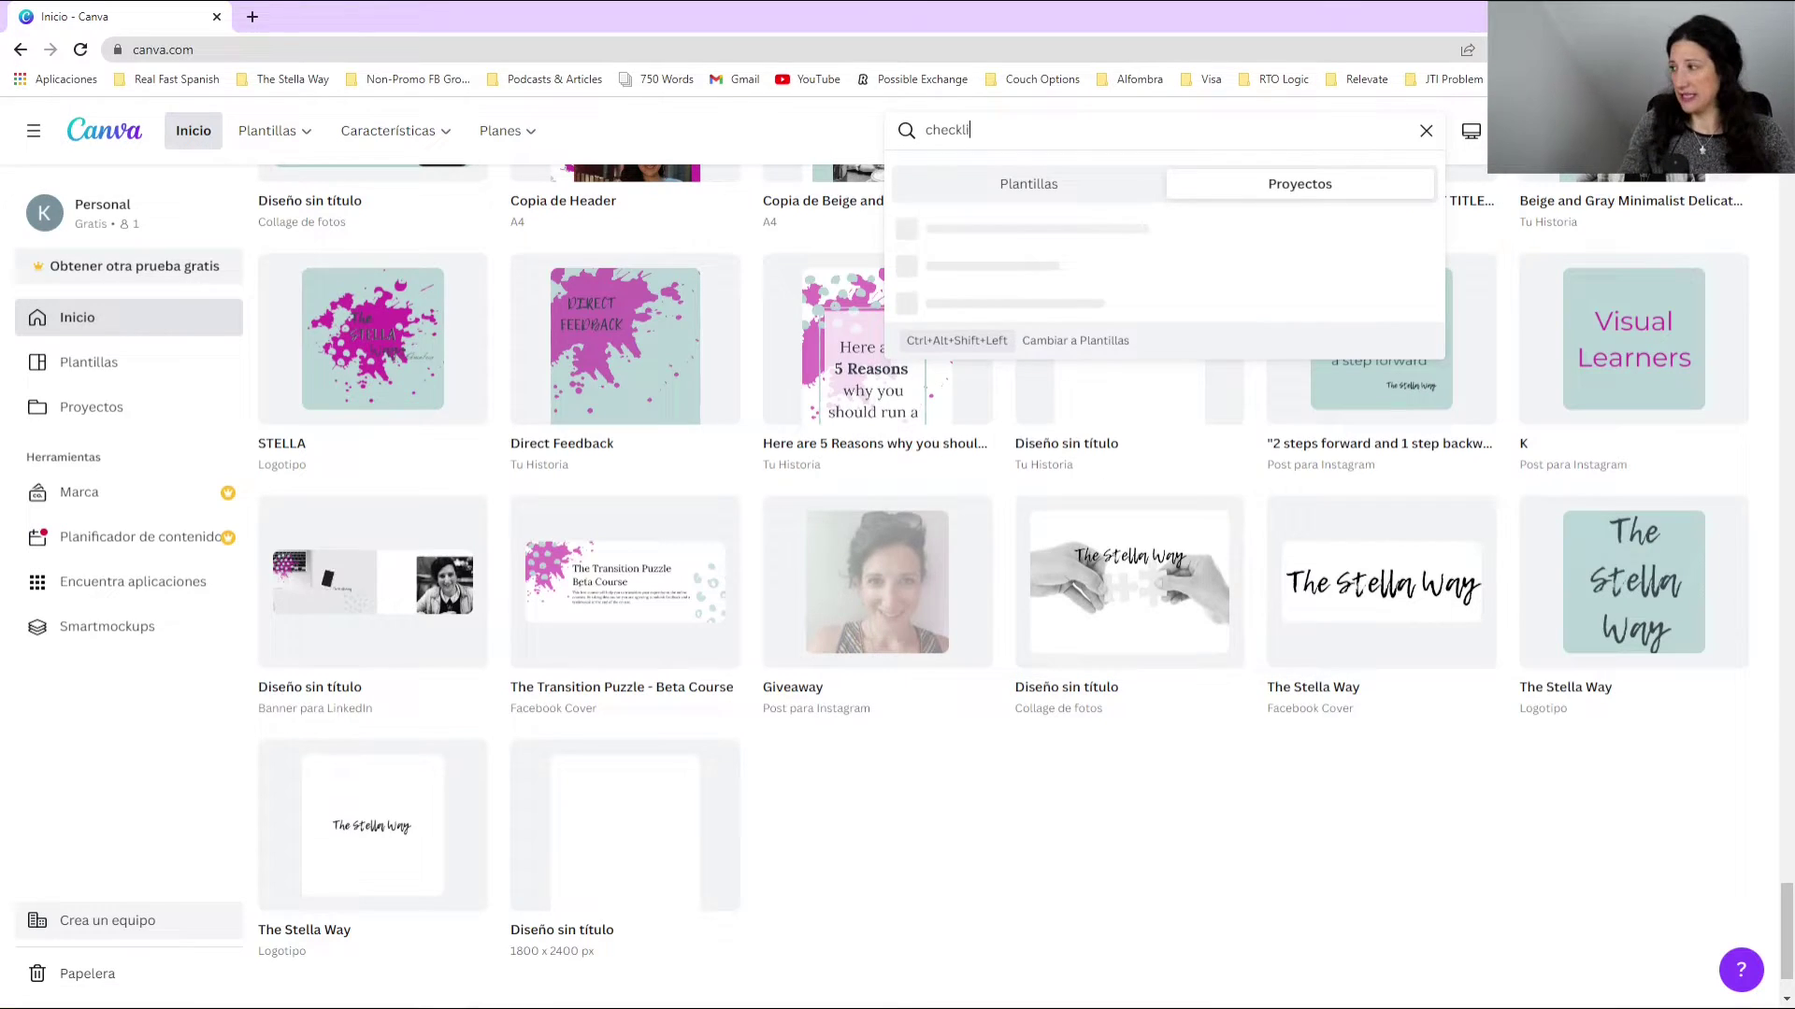
{"action": "type", "text": "st"}
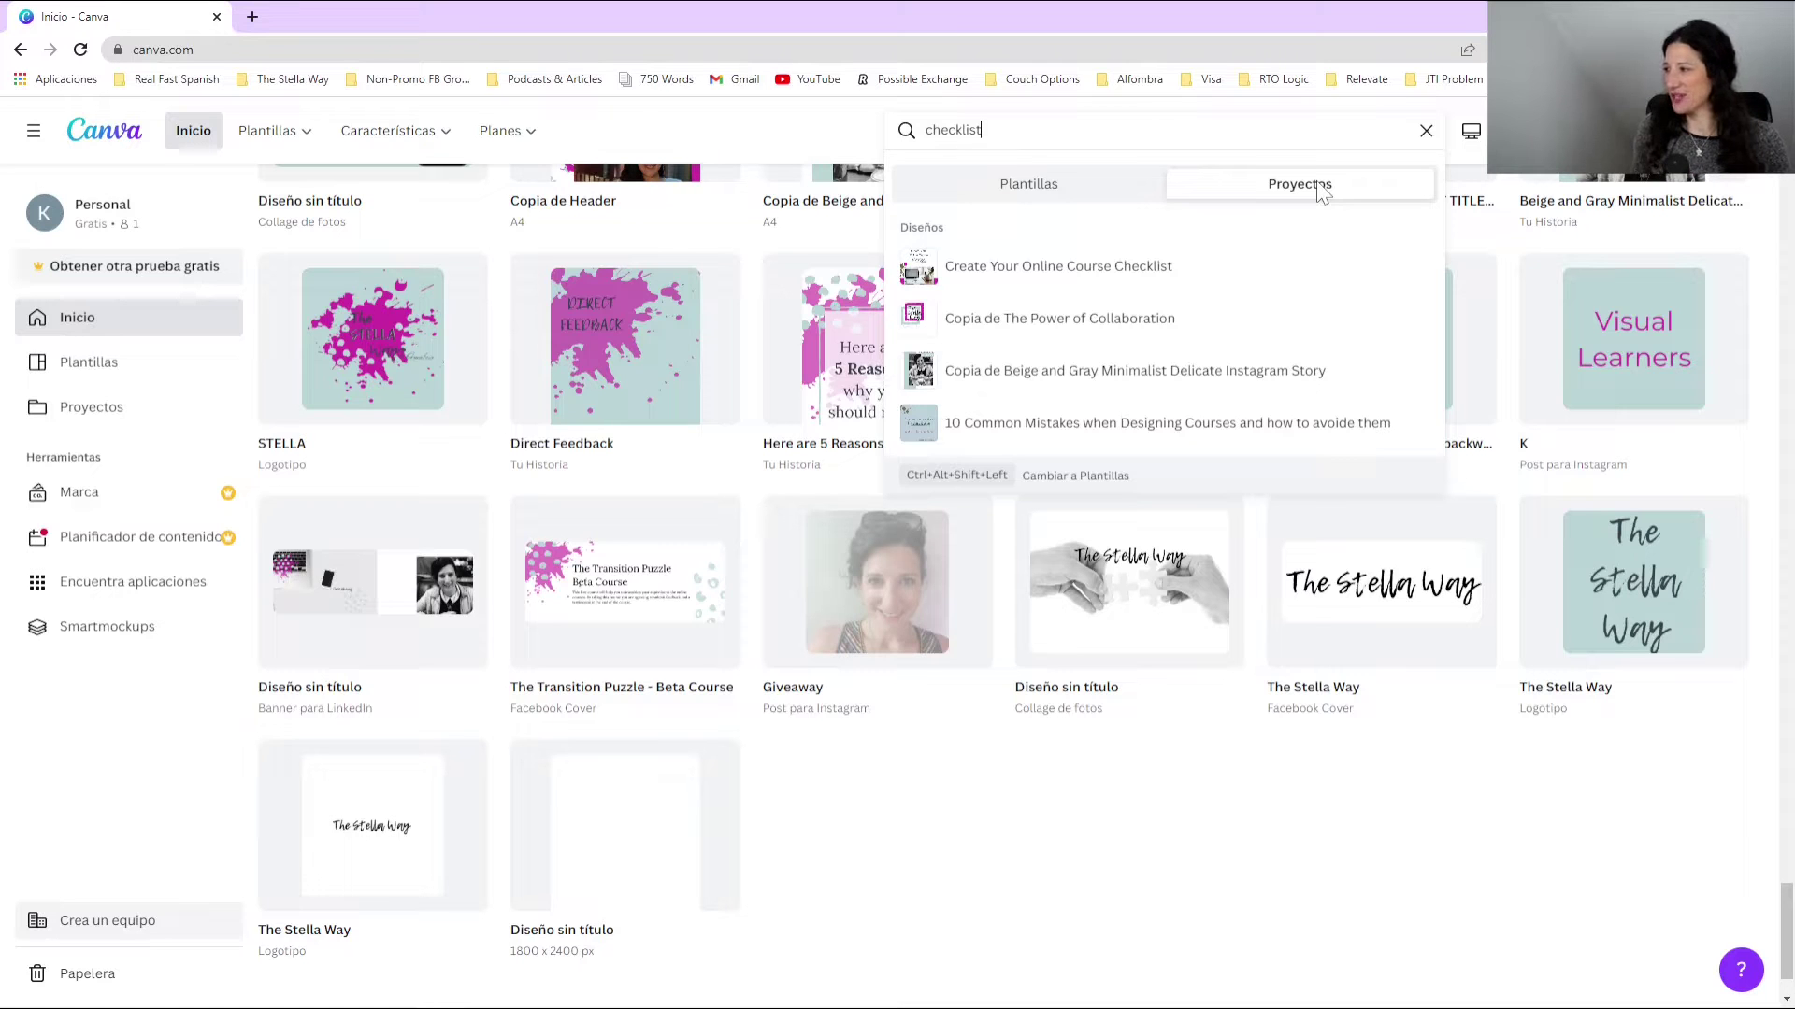
{"action": "left_click", "coordinate": [1098, 266]}
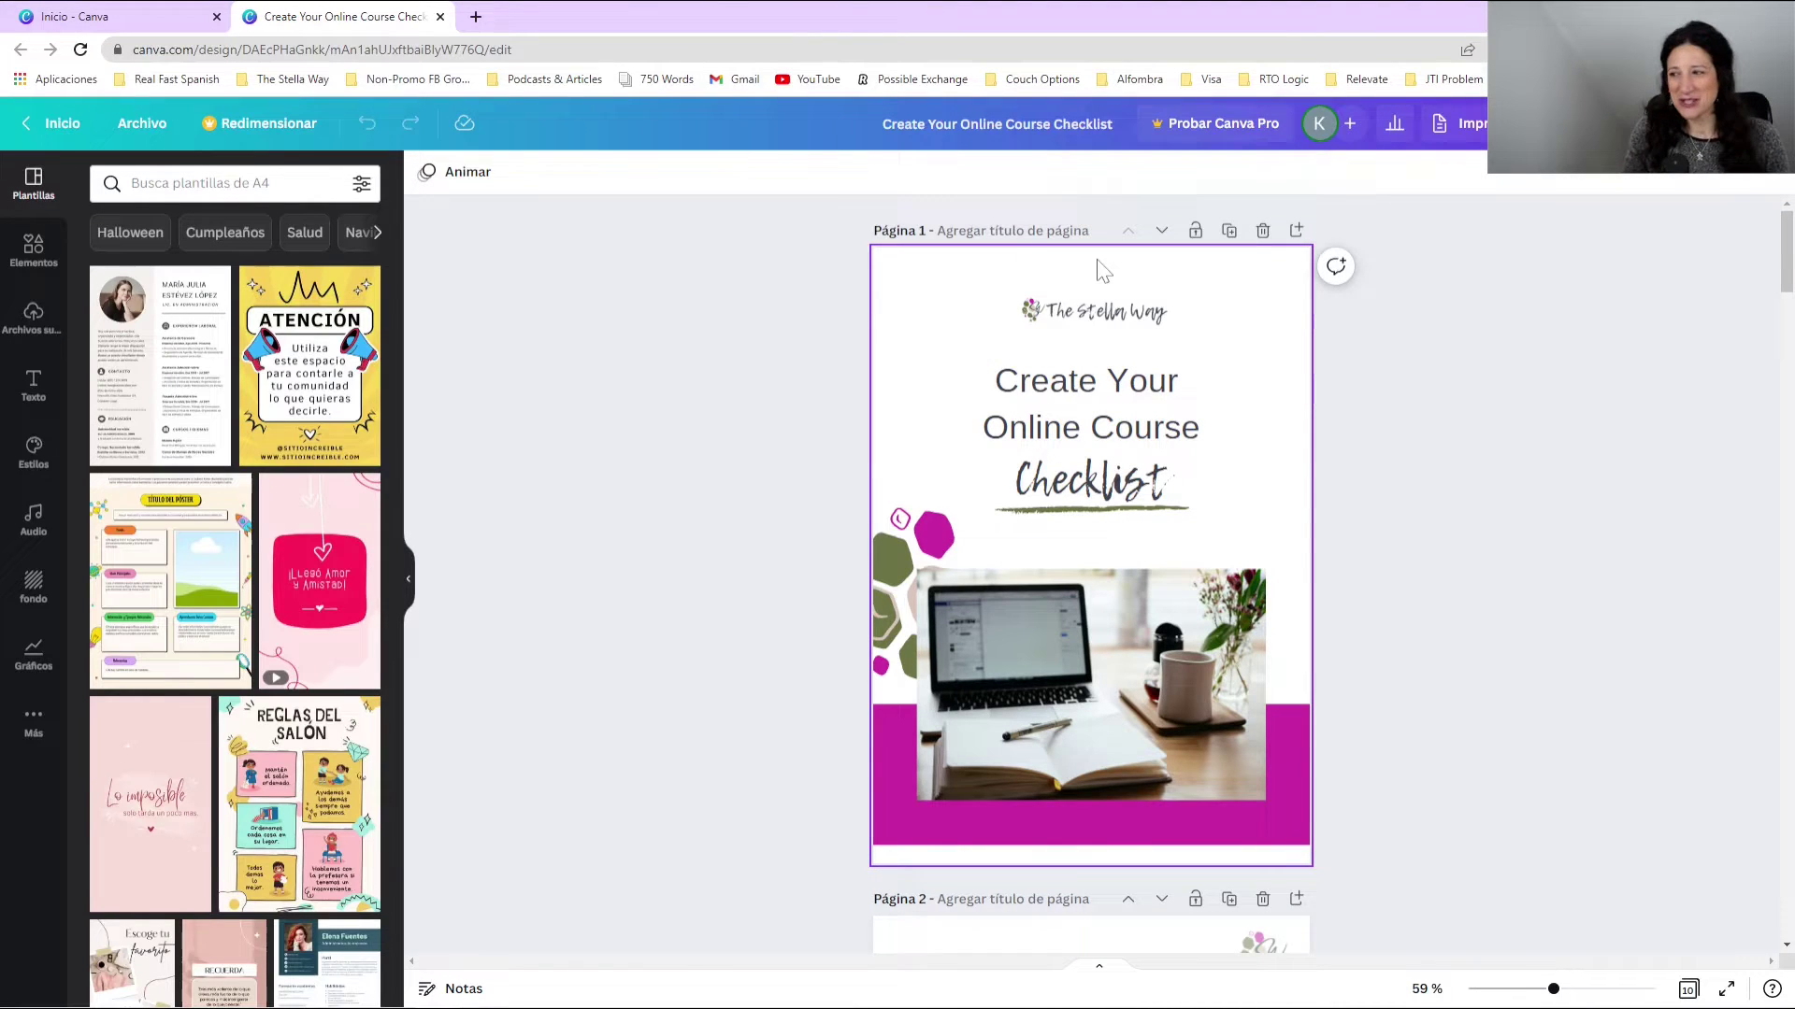
Step: Collapse the Plantillas panel and scroll to page 4, Plan Your Course Checklist
{"action": "left_click", "coordinate": [408, 580]}
{"action": "scroll", "coordinate": [838, 652], "scroll_direction": "down", "scroll_amount": 8}
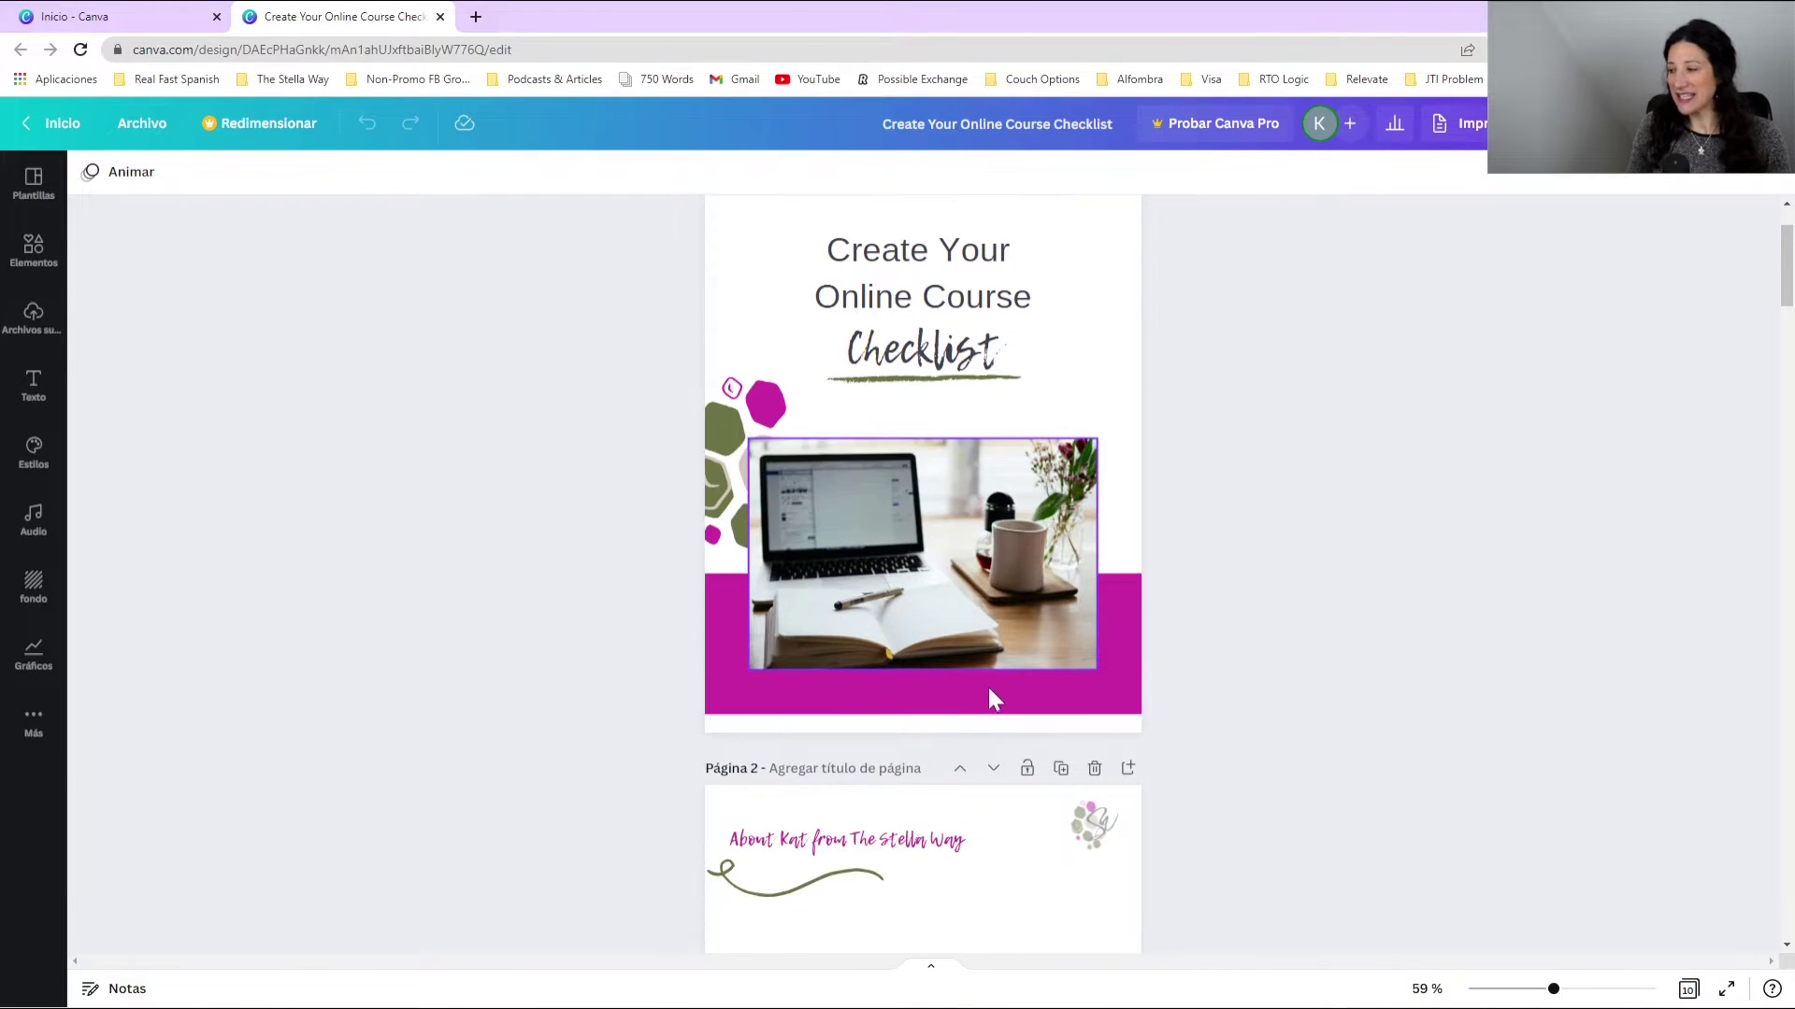
{"action": "scroll", "coordinate": [1084, 718], "scroll_direction": "down", "scroll_amount": 6}
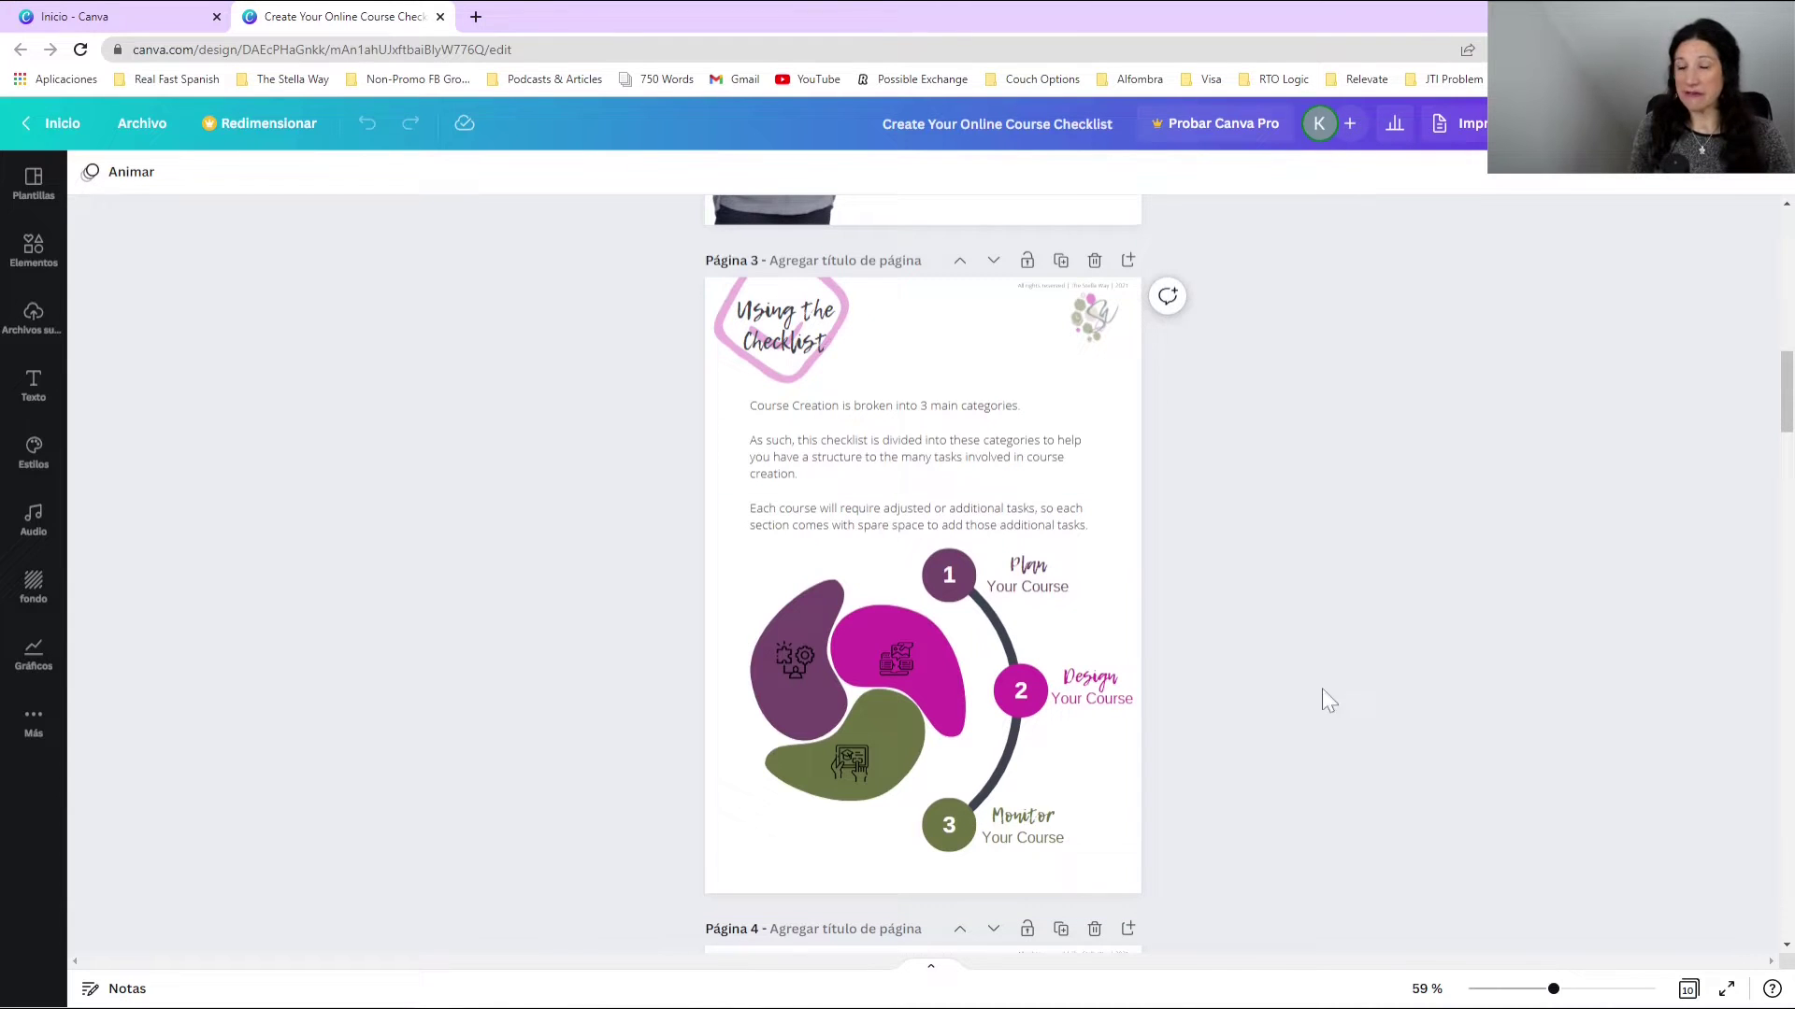
{"action": "scroll", "coordinate": [1342, 658], "scroll_direction": "down", "scroll_amount": 2}
{"action": "scroll", "coordinate": [1308, 710], "scroll_direction": "down", "scroll_amount": 8}
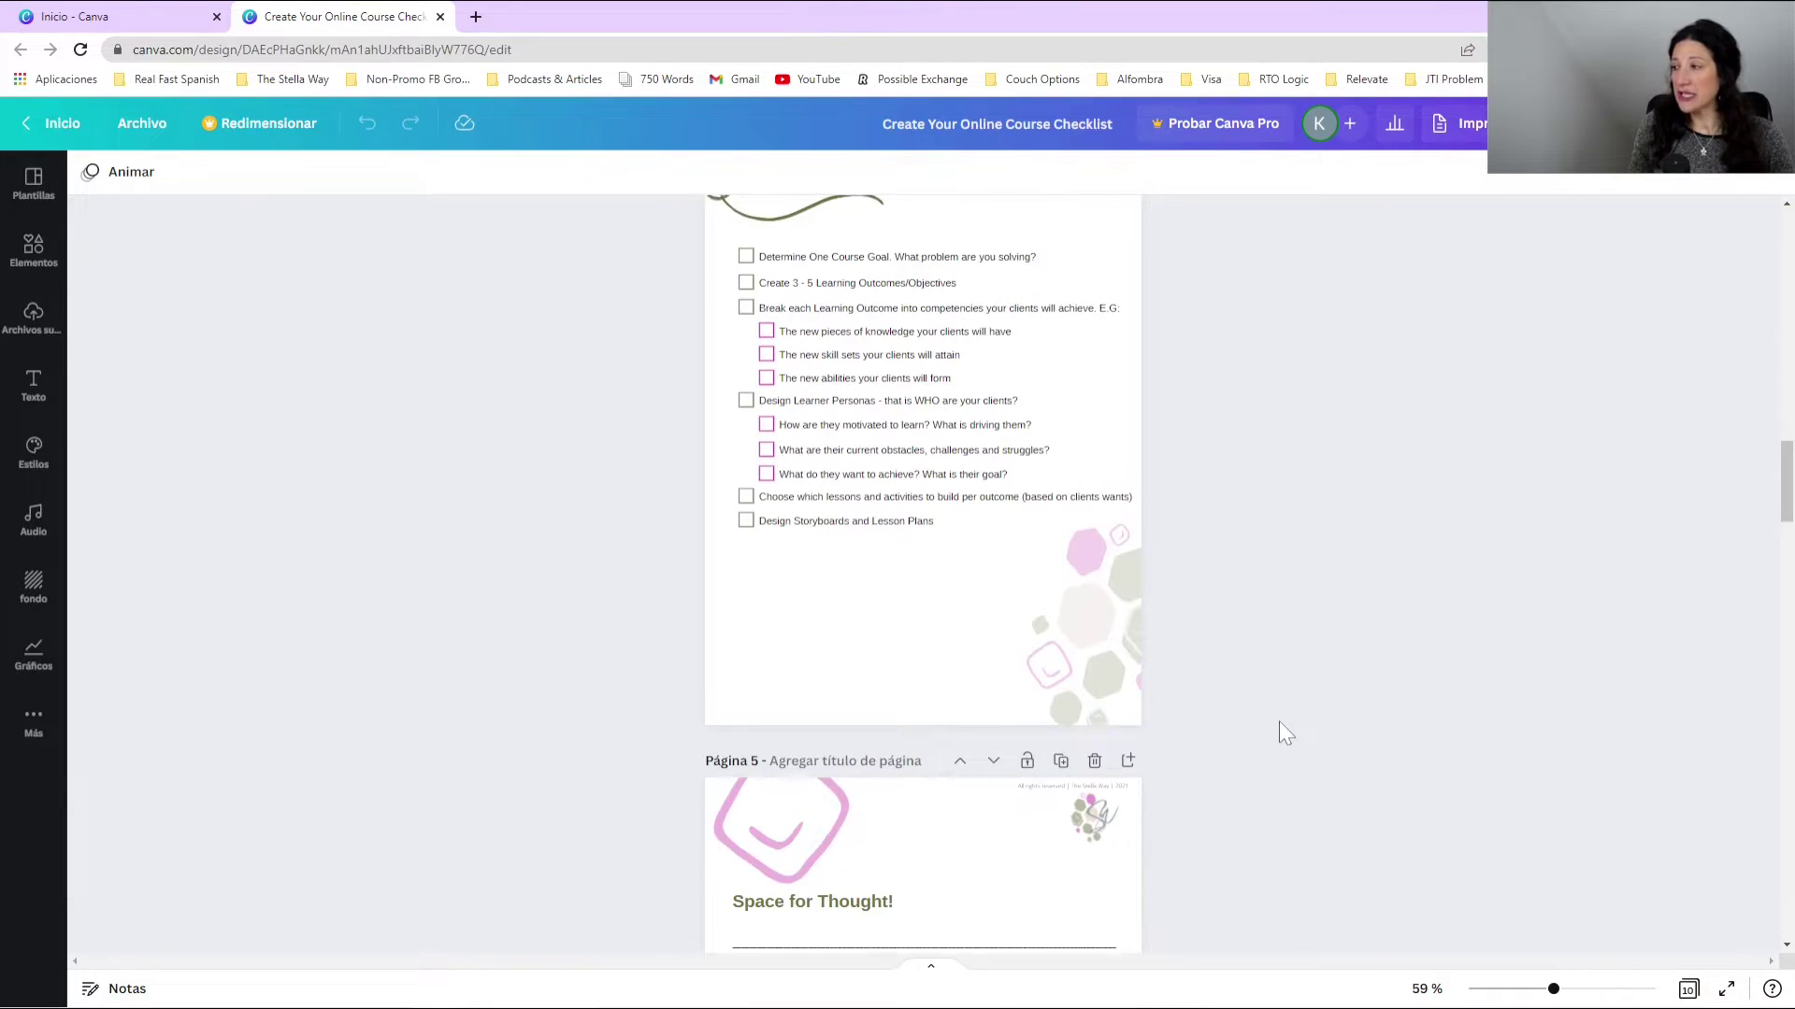
{"action": "scroll", "coordinate": [1279, 720], "scroll_direction": "up", "scroll_amount": 1}
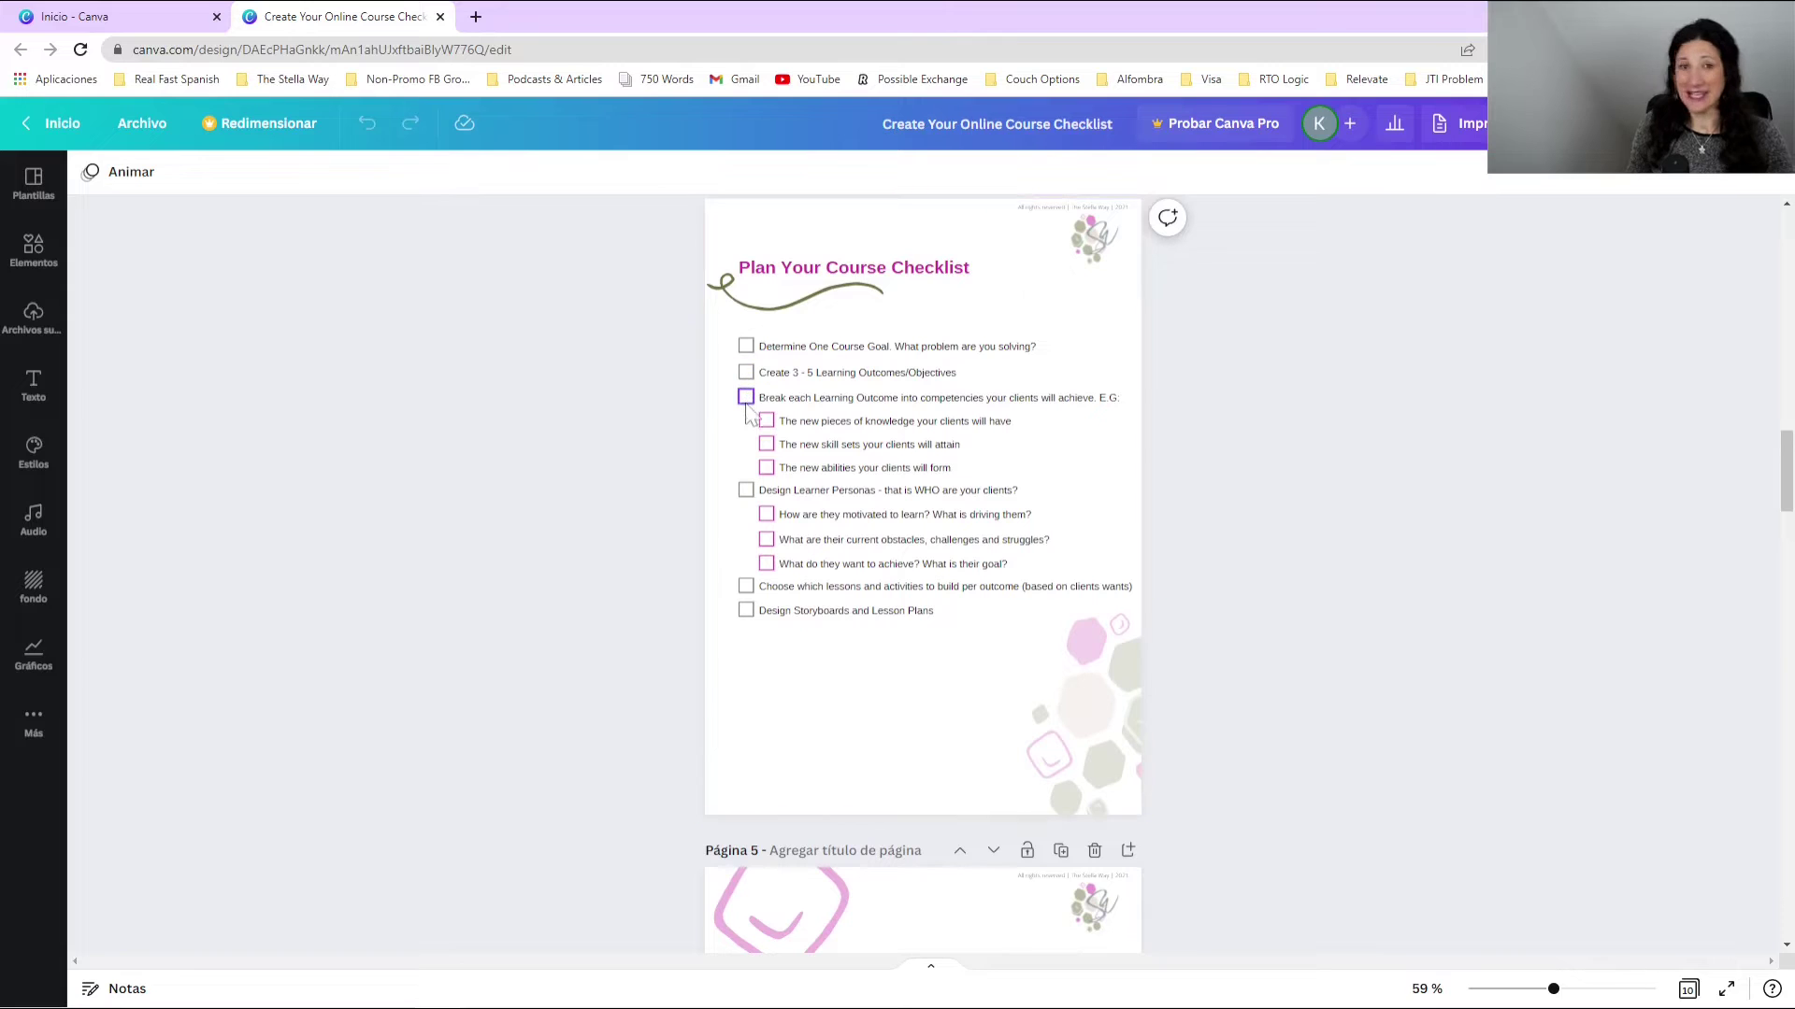
Step: Drag the first checkbox square down to the third checklist row, then deselect it
{"action": "left_click", "coordinate": [745, 348]}
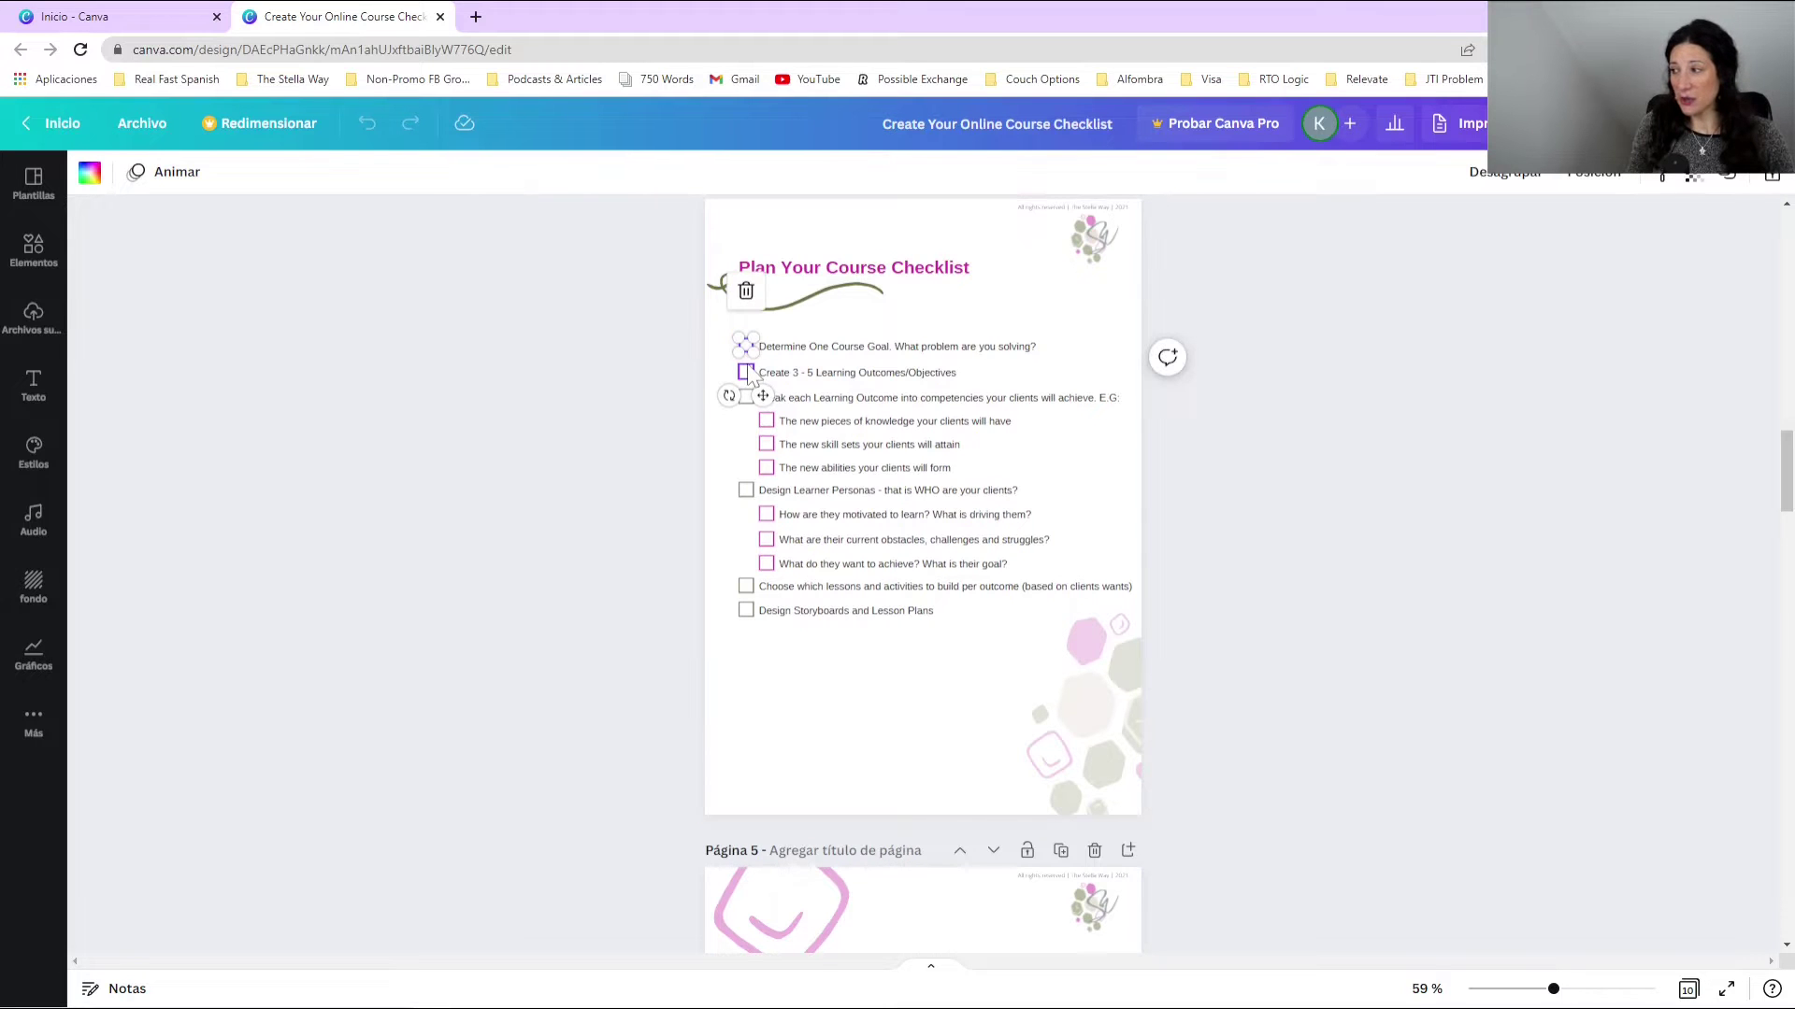
{"action": "left_click_drag", "start_coordinate": [750, 374], "coordinate": [753, 425]}
{"action": "left_click", "coordinate": [1237, 358]}
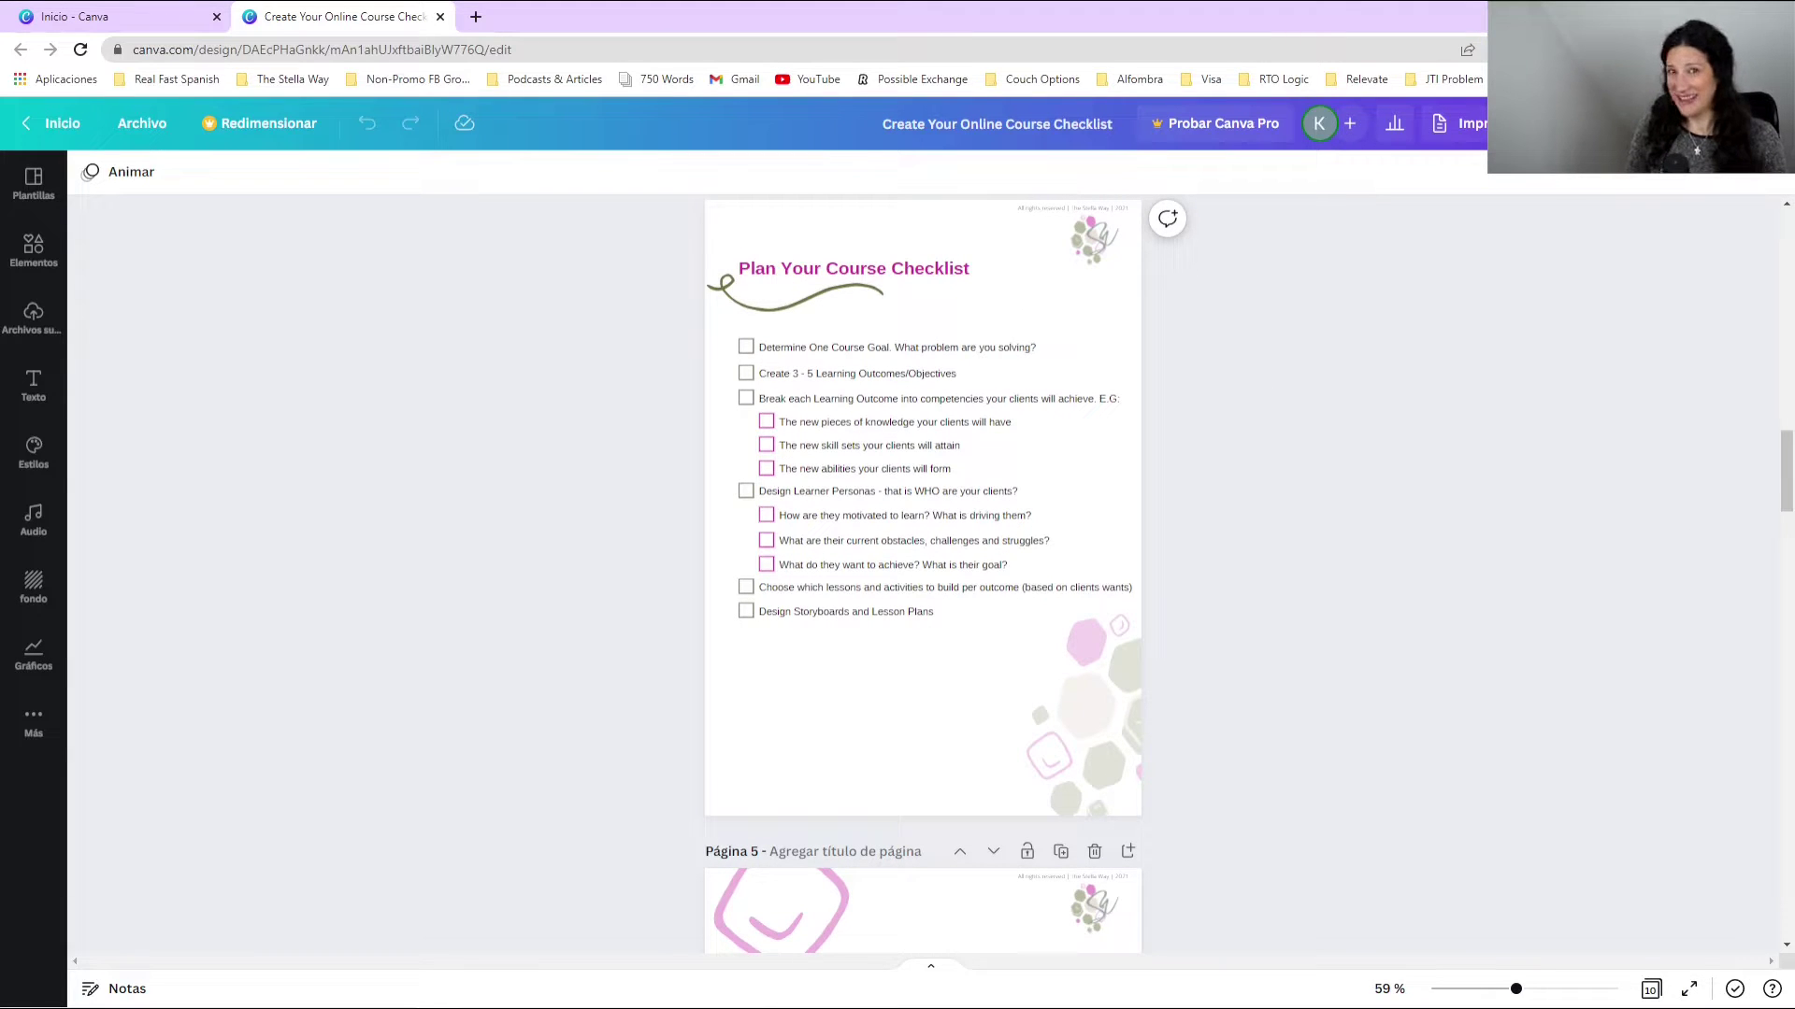
Step: Download all 10 pages of the design as a PDF estándar file
{"action": "left_click", "coordinate": [1739, 122]}
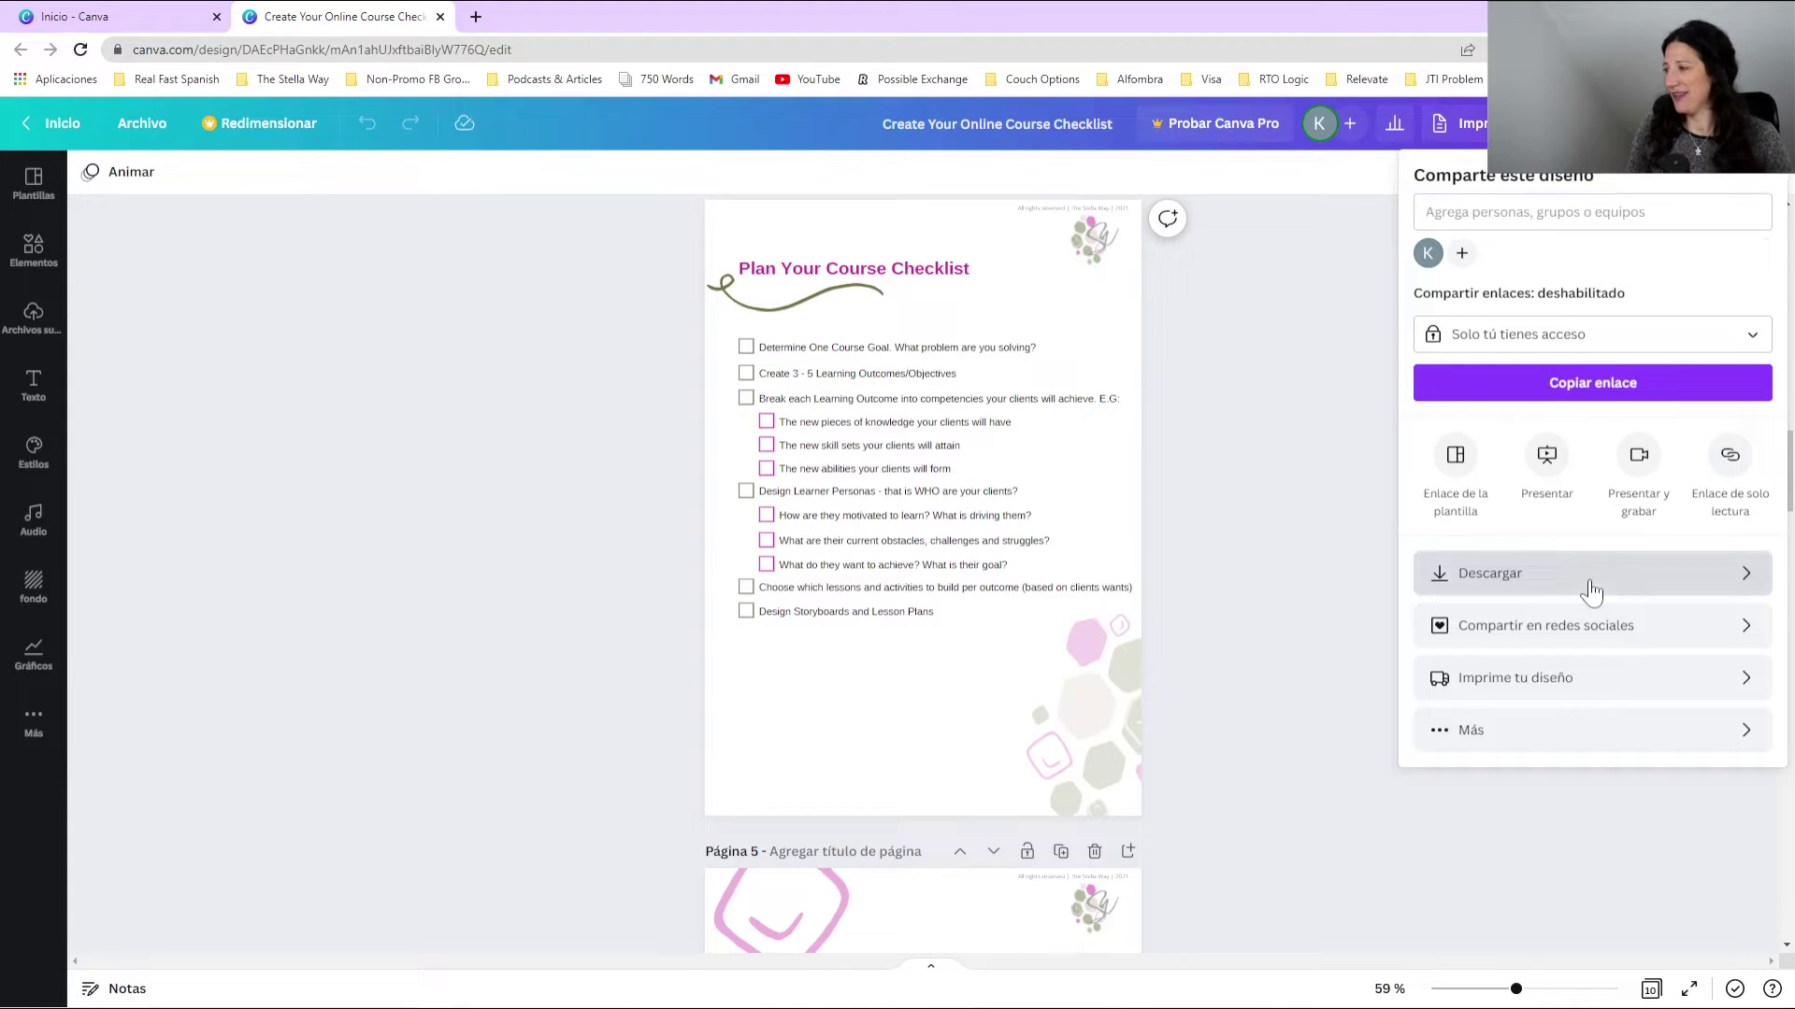
{"action": "left_click", "coordinate": [1590, 583]}
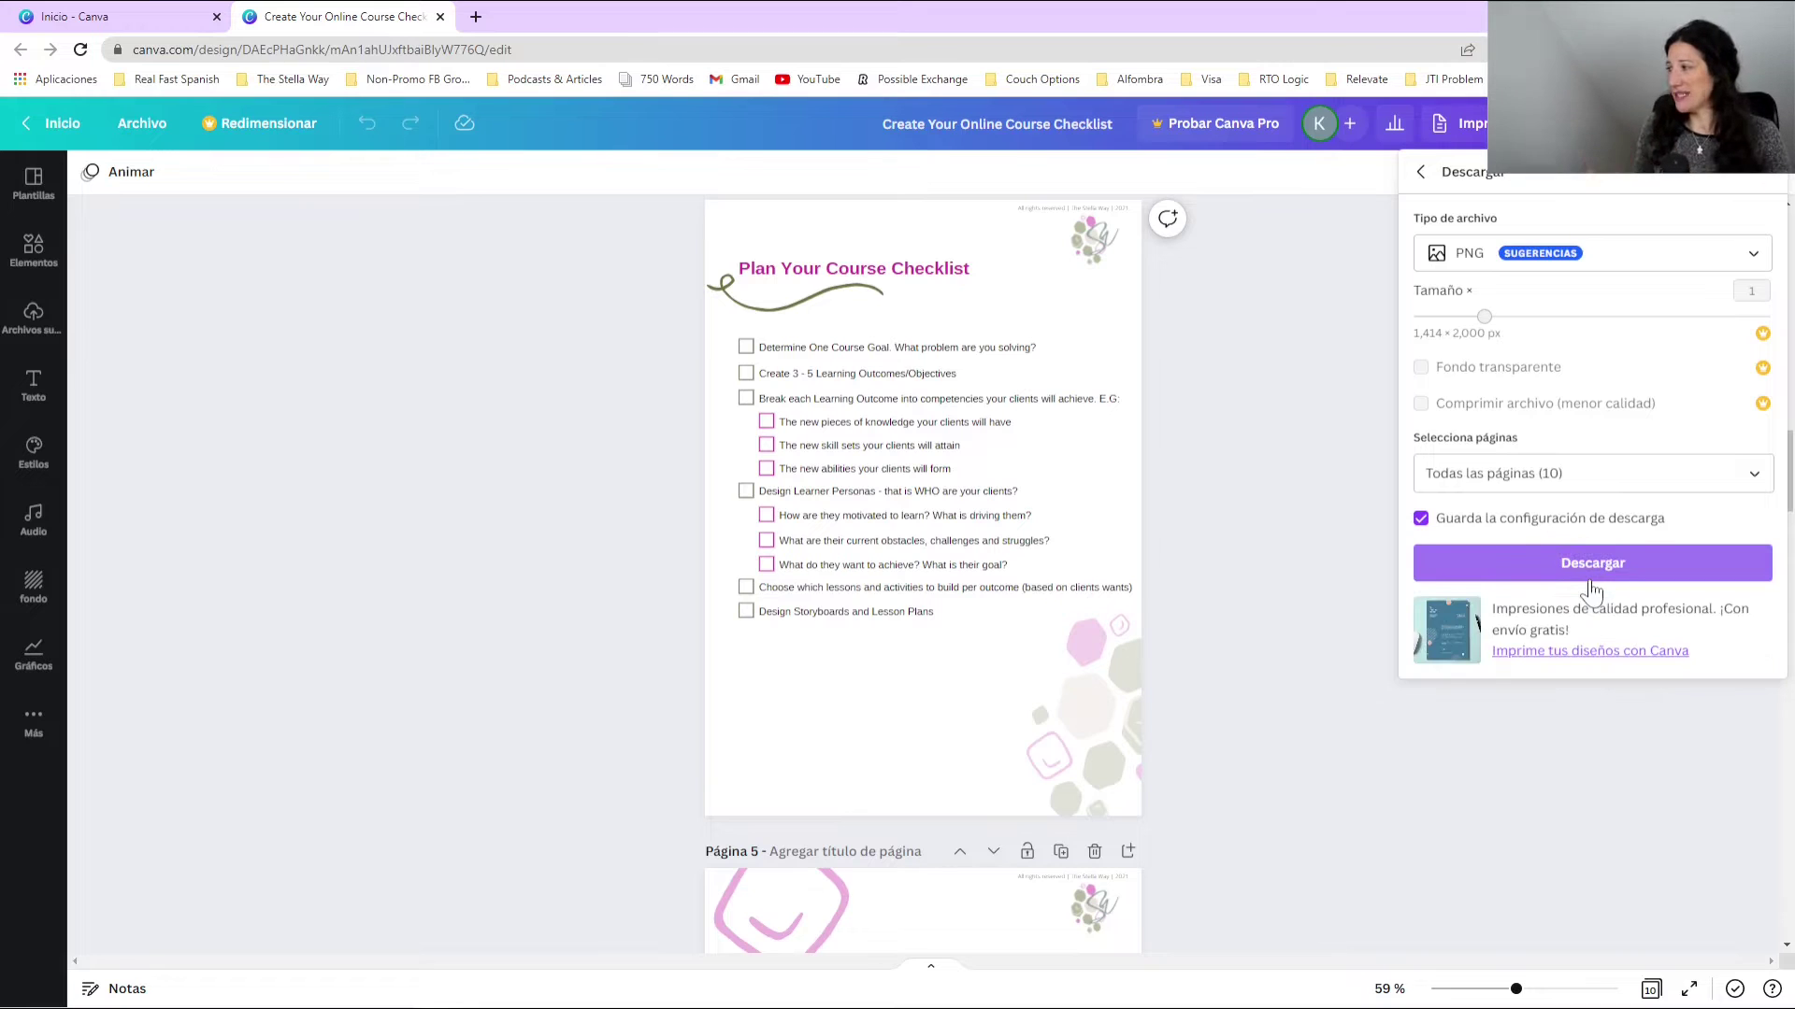
{"action": "left_click", "coordinate": [1600, 265]}
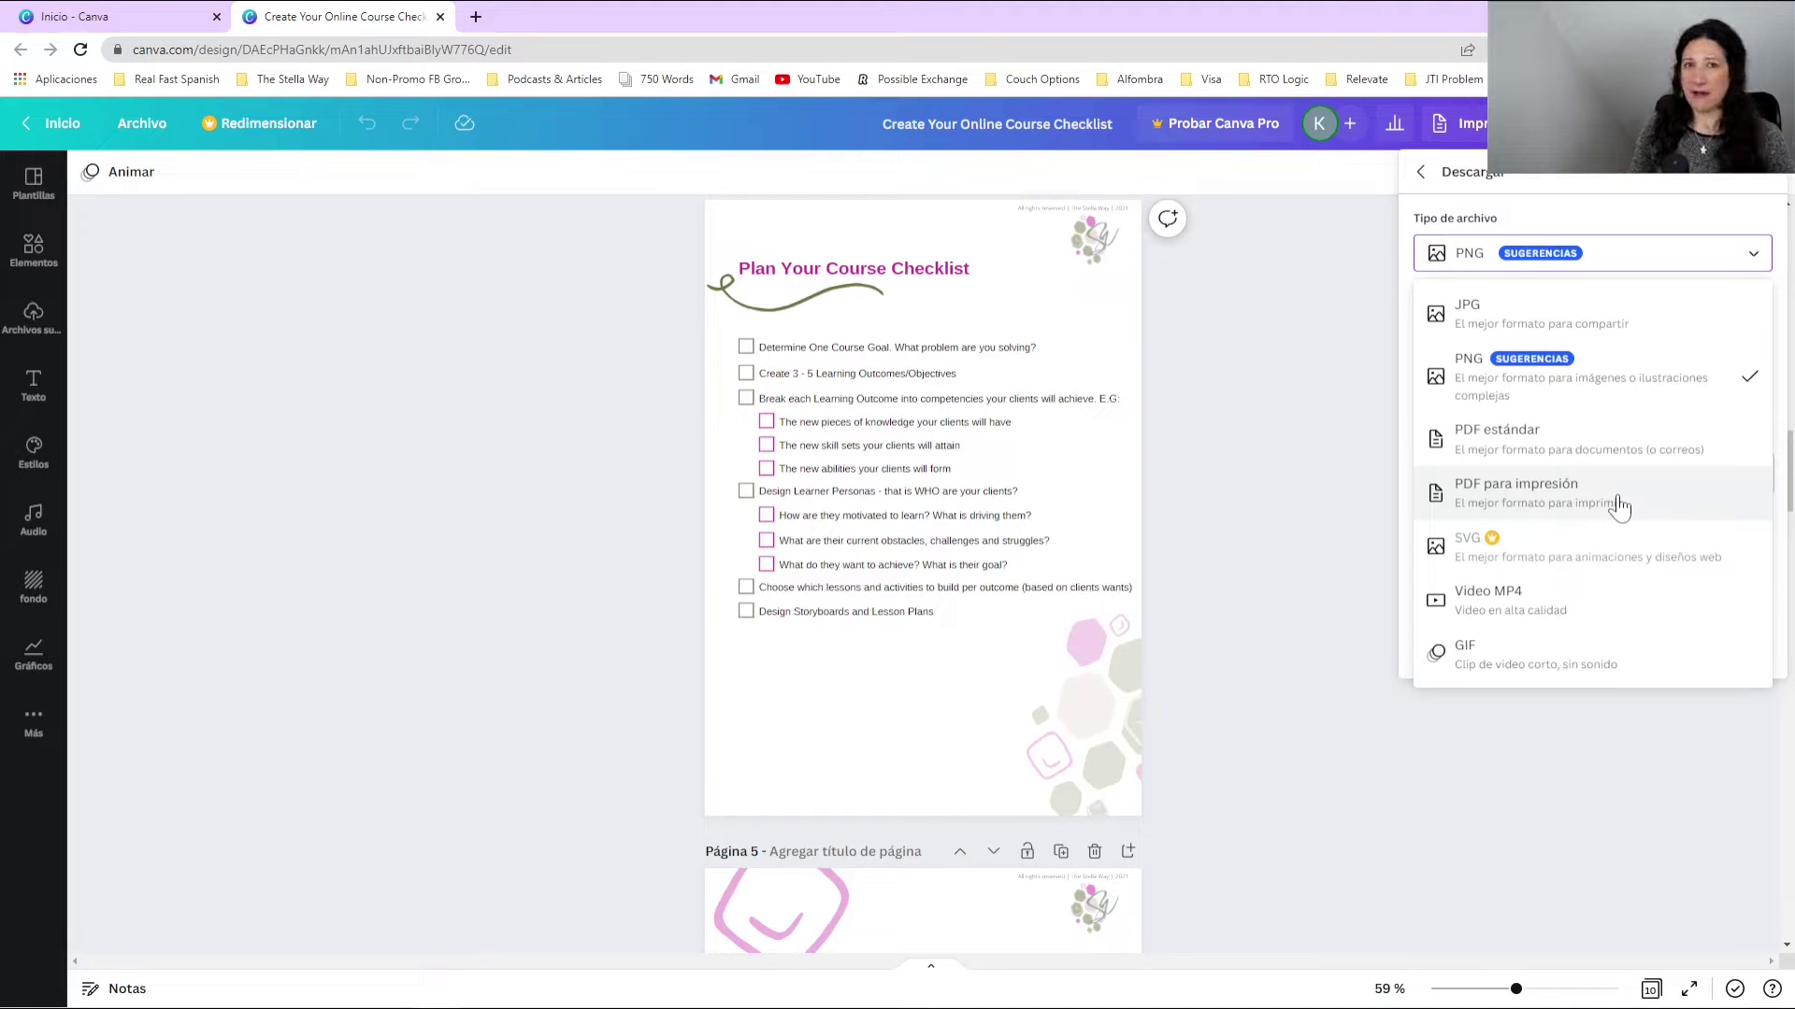
{"action": "left_click", "coordinate": [1607, 456]}
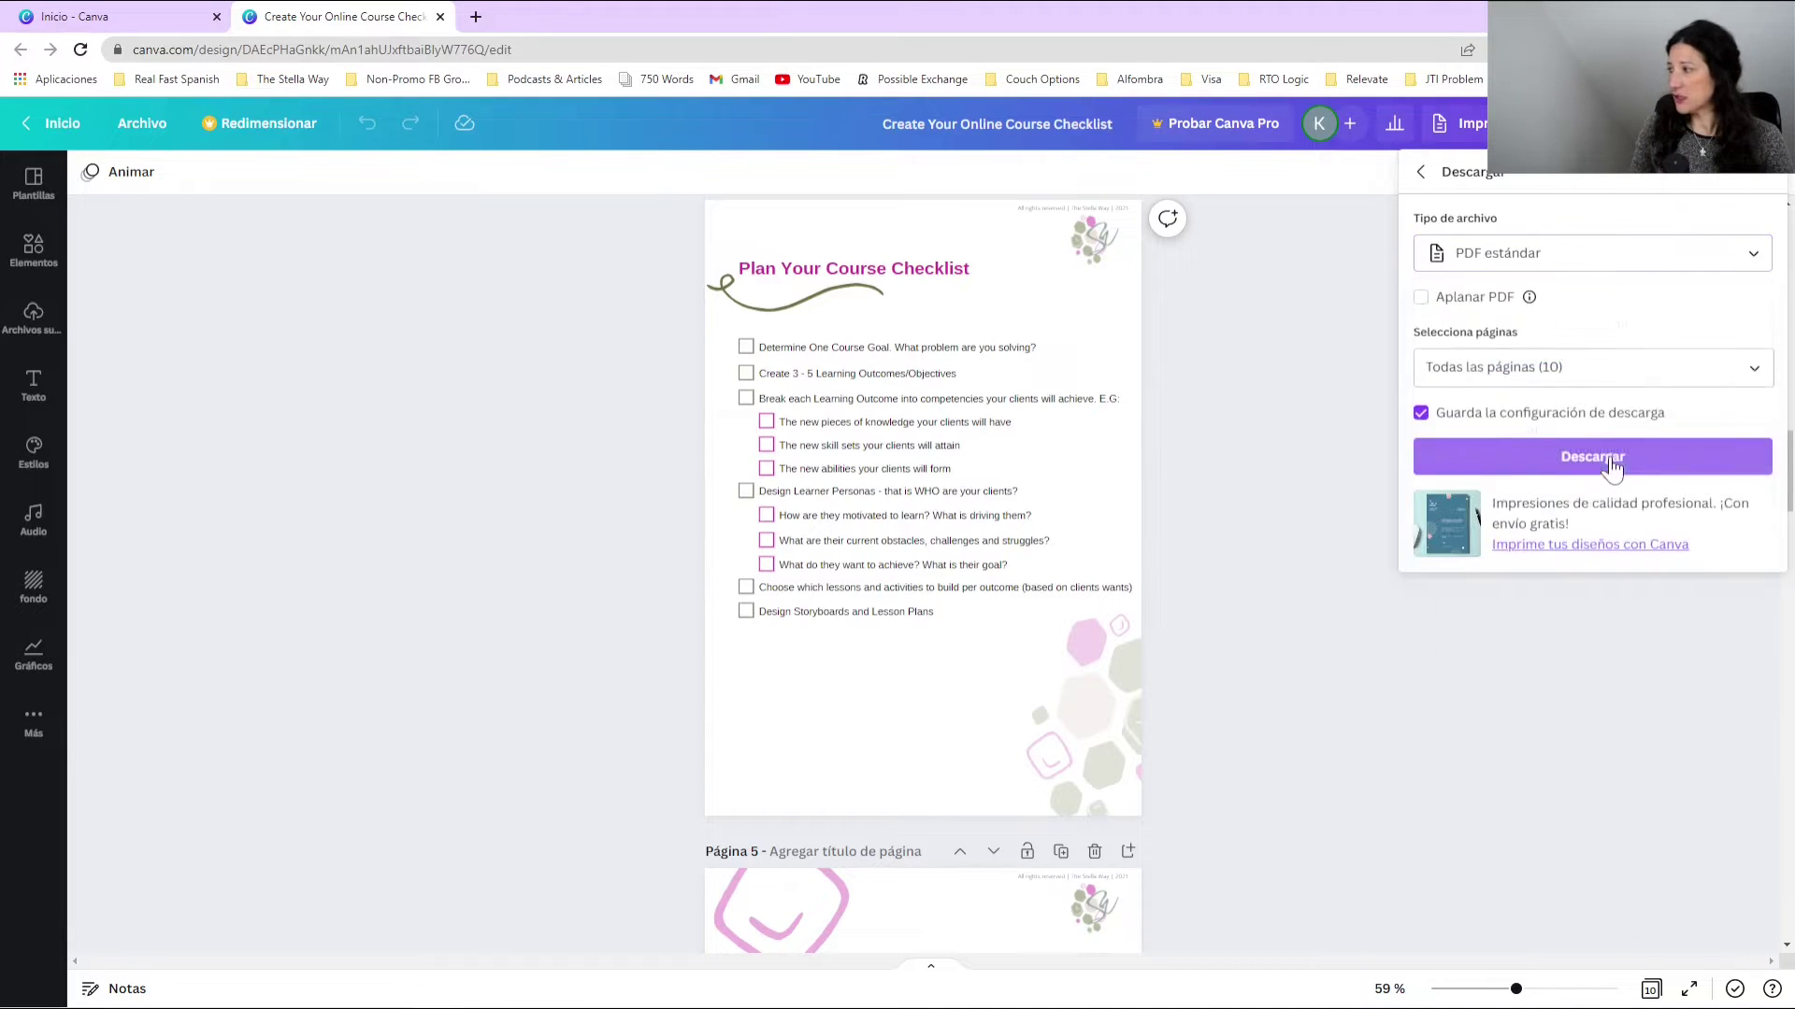
{"action": "left_click", "coordinate": [1607, 470]}
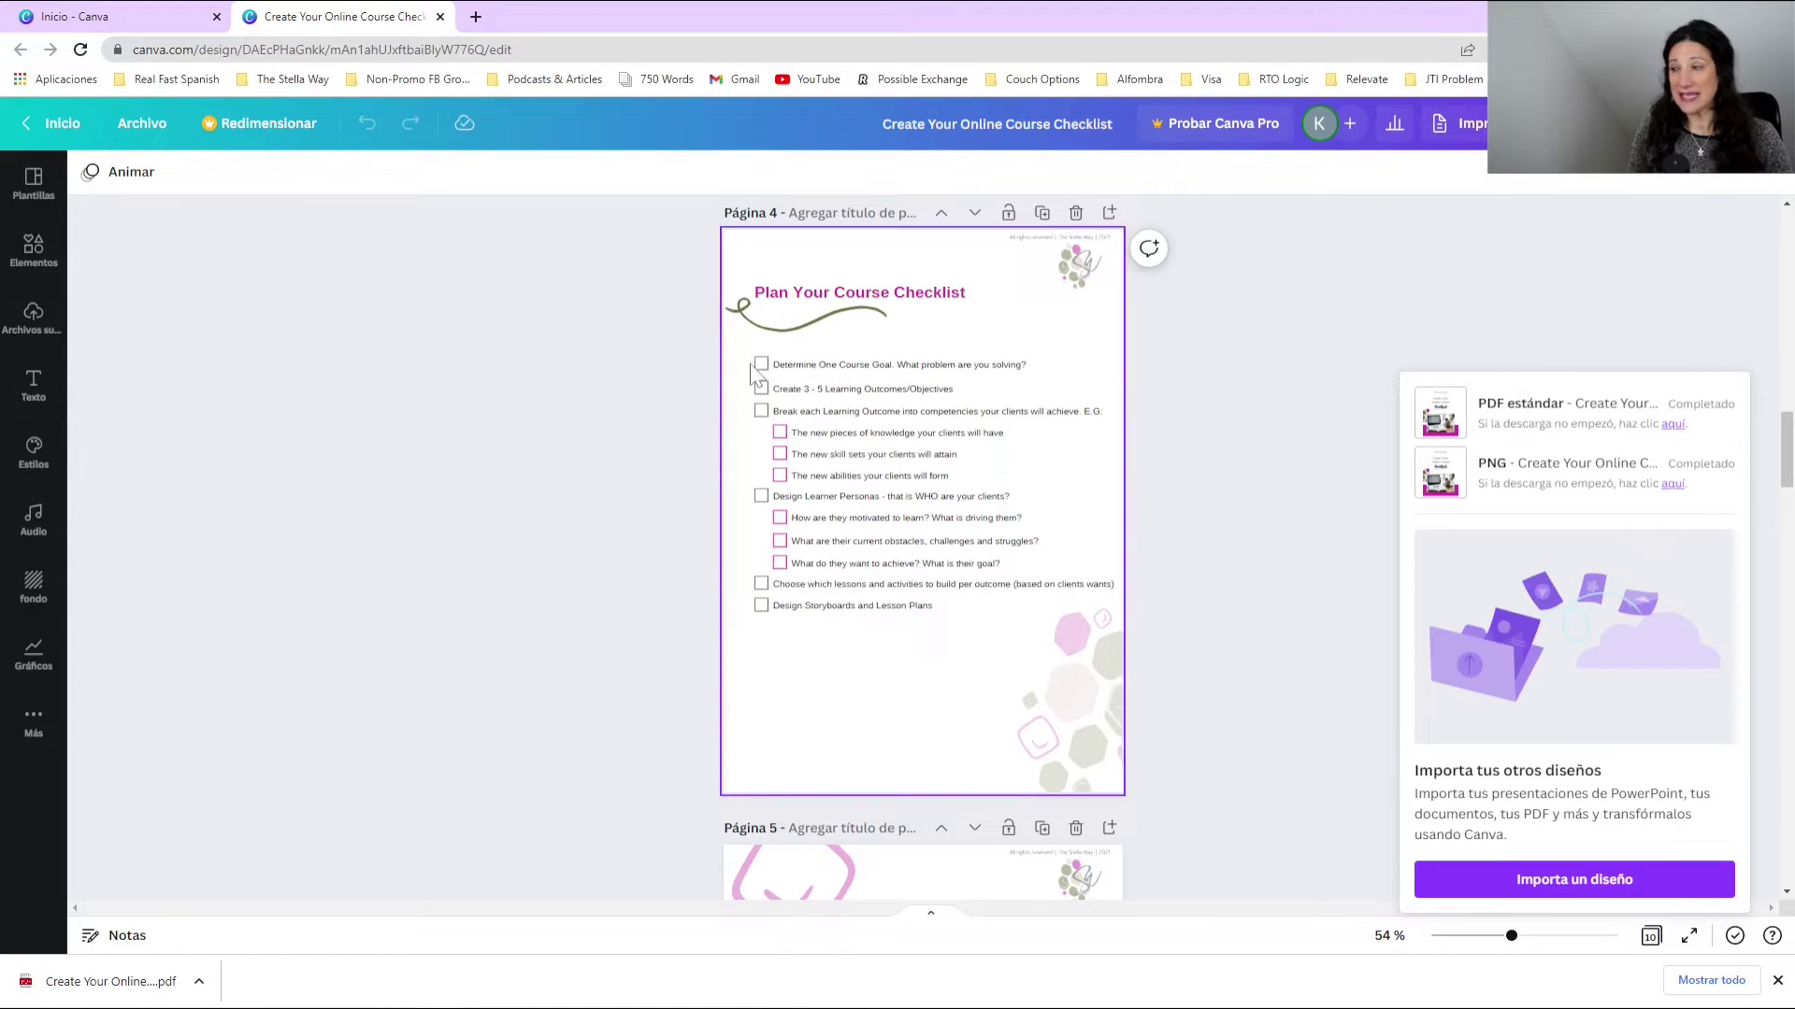
{"action": "scroll", "coordinate": [667, 593], "scroll_direction": "down", "scroll_amount": 8}
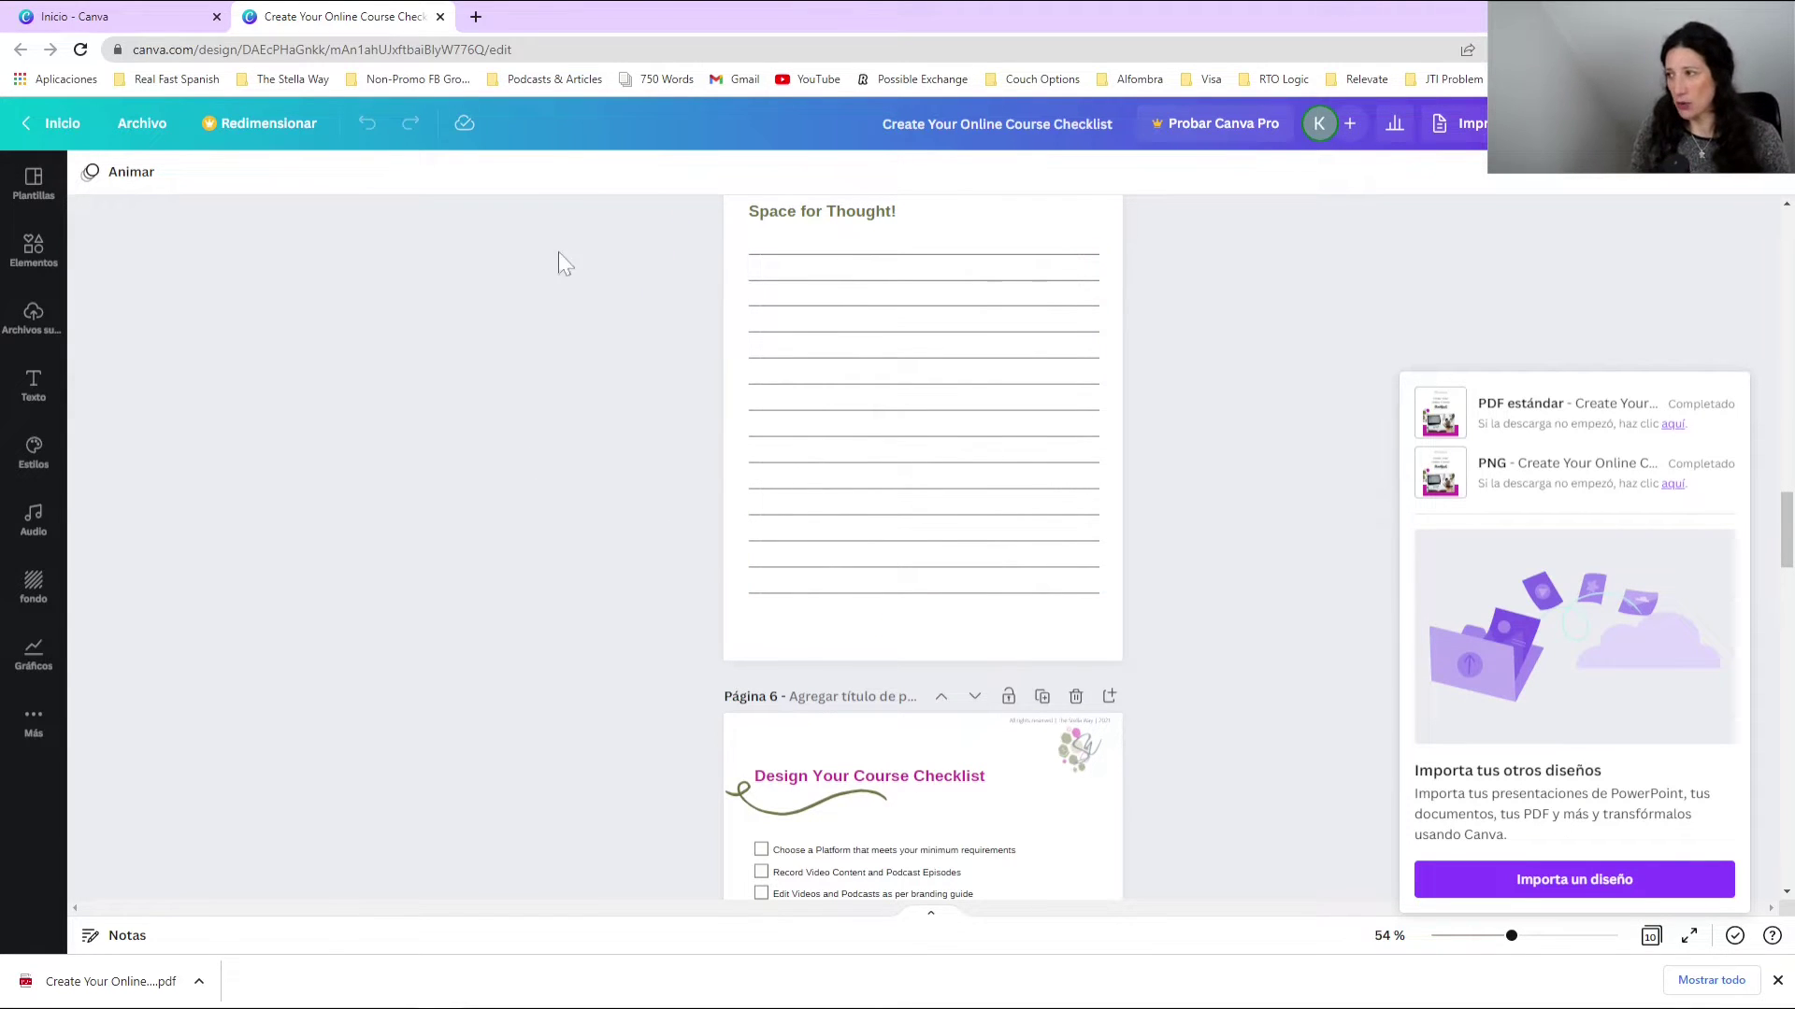
Step: In a new tab, open pdfescape.com/open, sign in with Google, and go to Open
{"action": "left_click", "coordinate": [475, 16]}
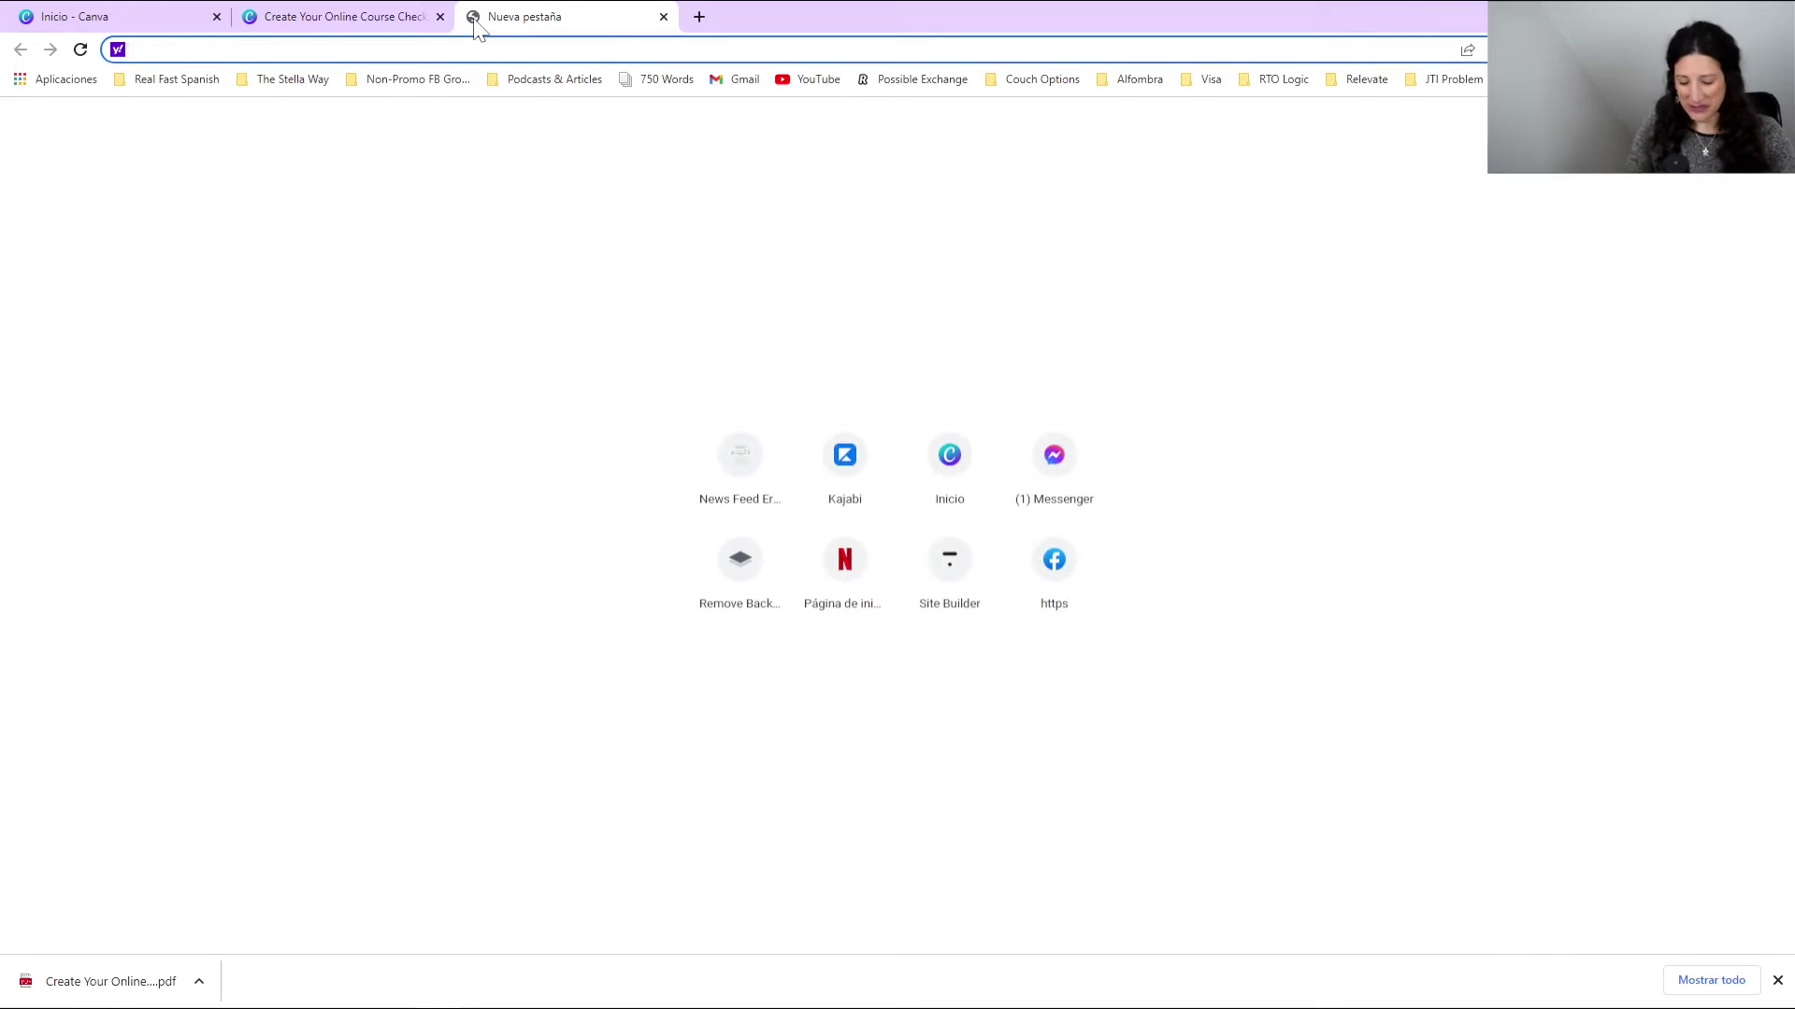
{"action": "type", "text": "pdfe"}
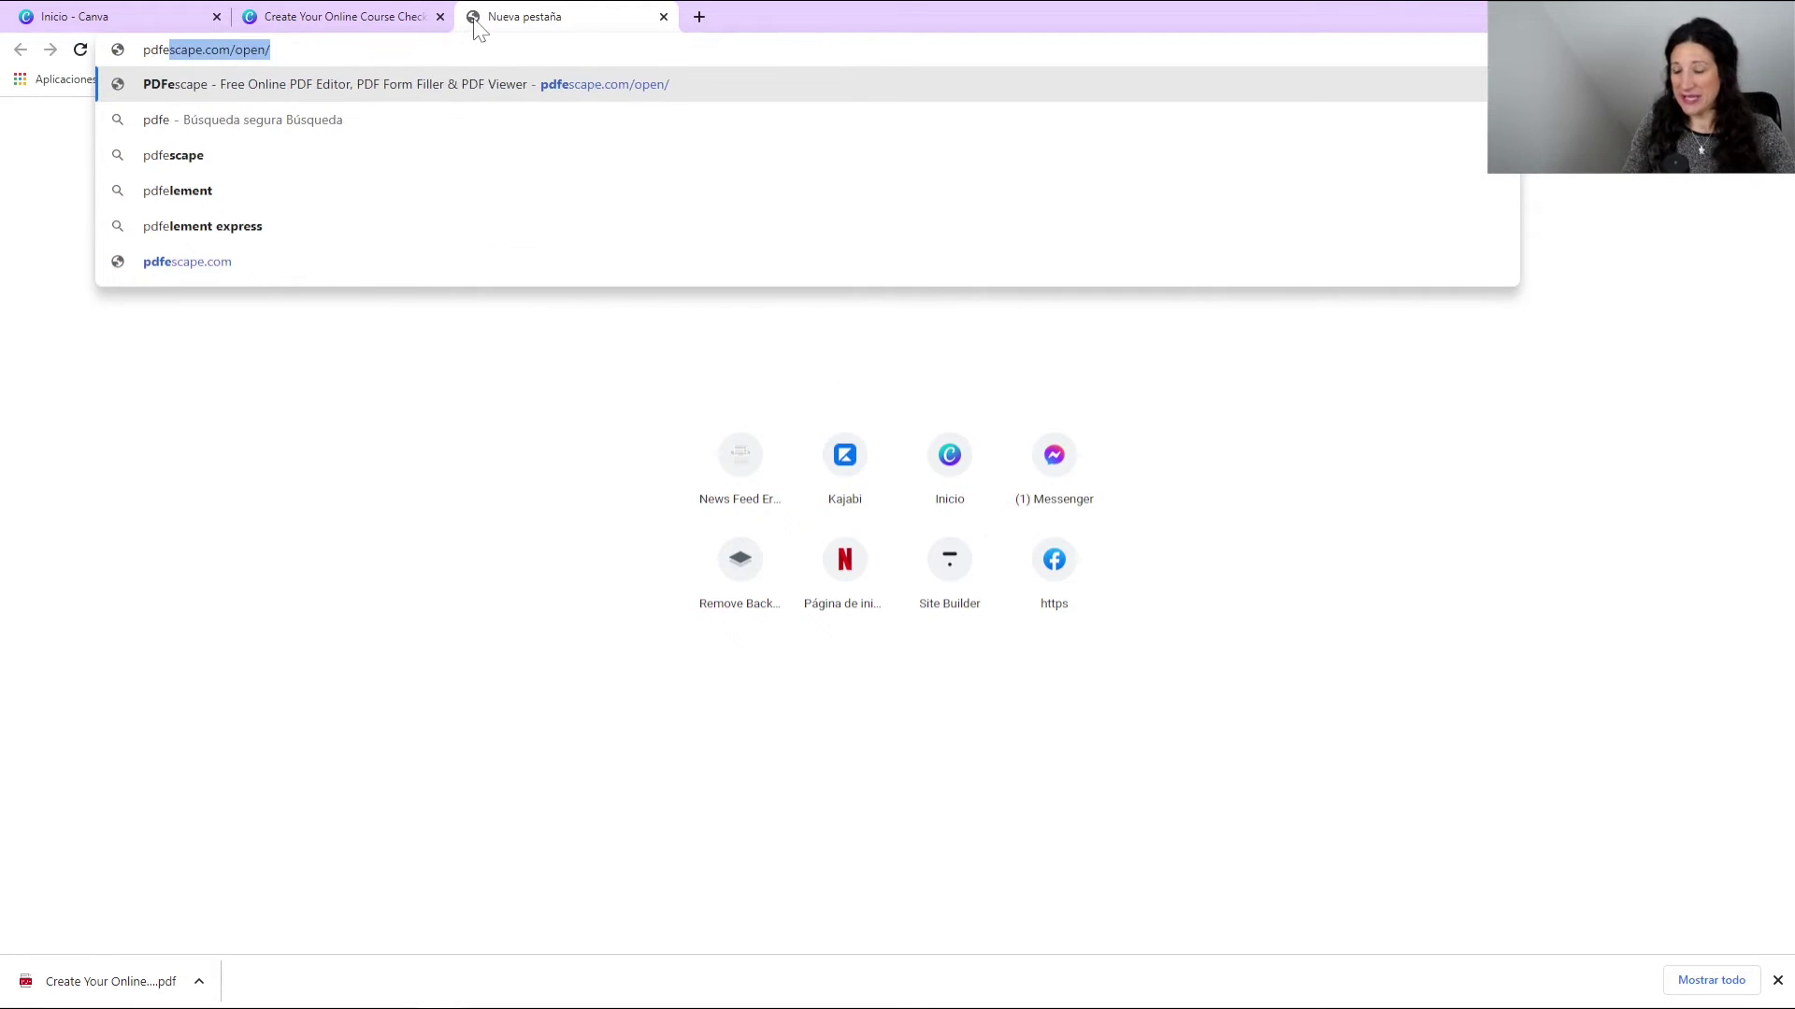
{"action": "key", "text": "Return"}
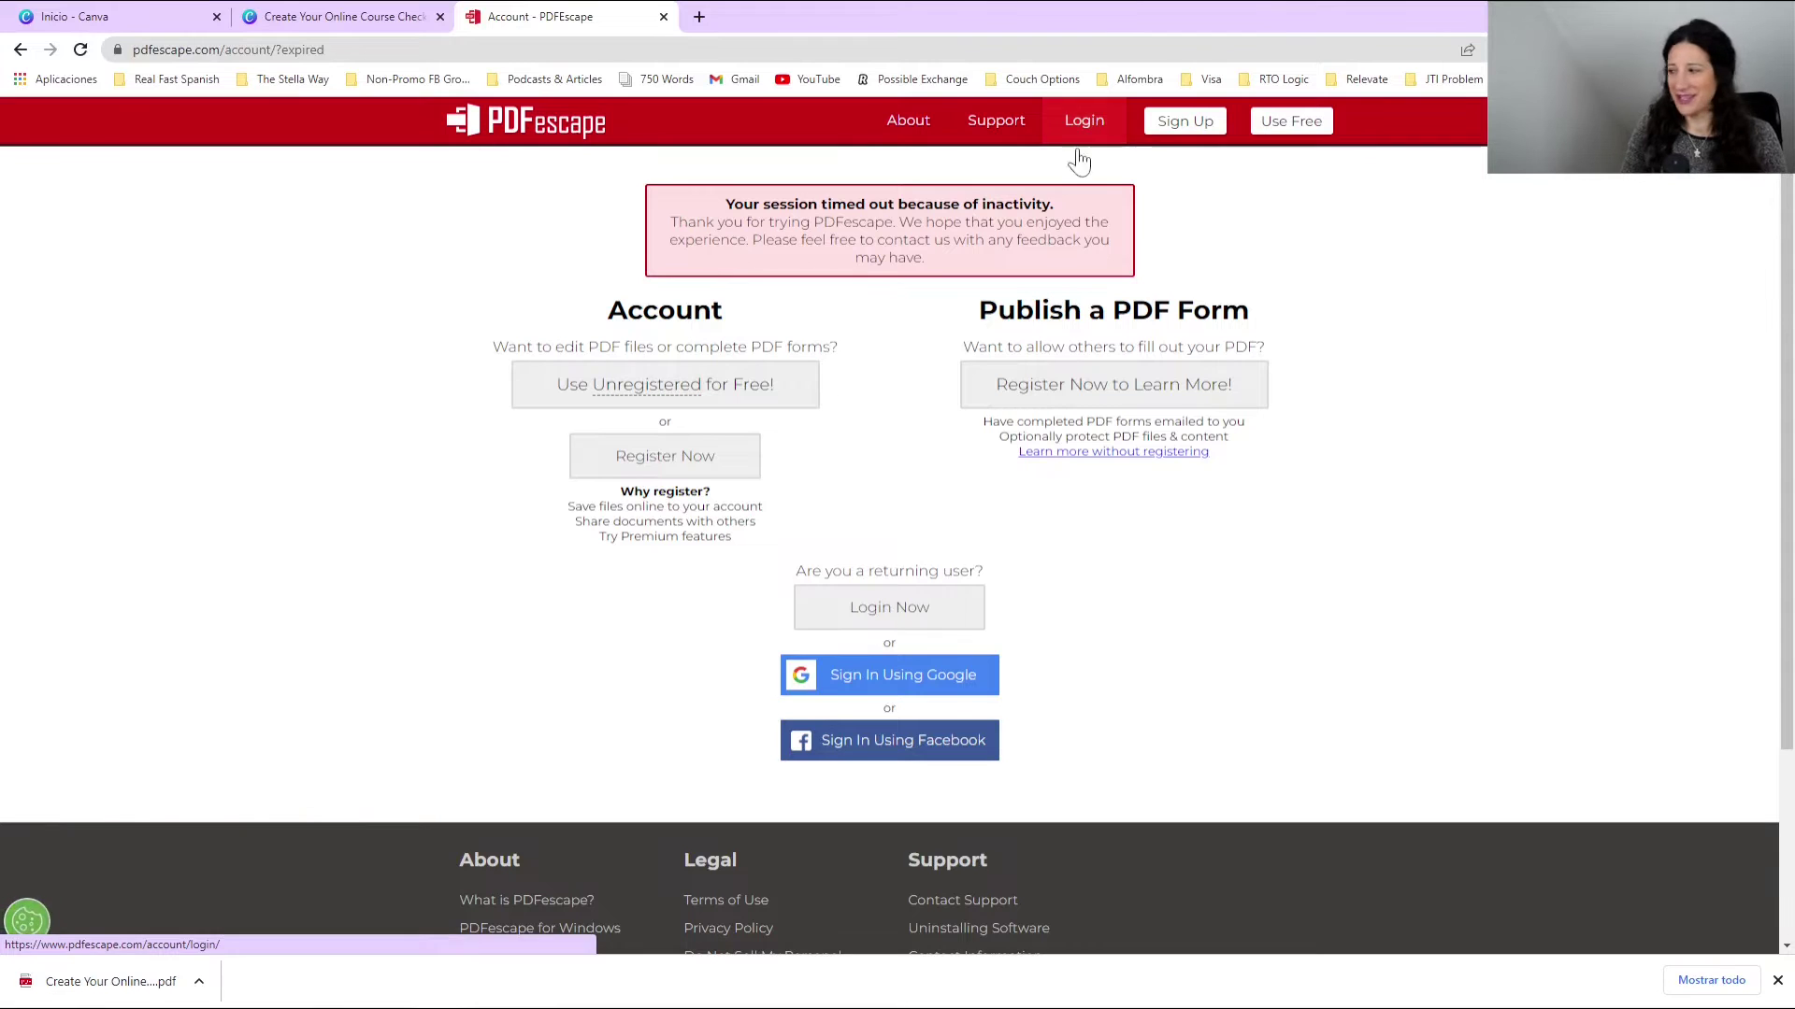
{"action": "left_click", "coordinate": [896, 685]}
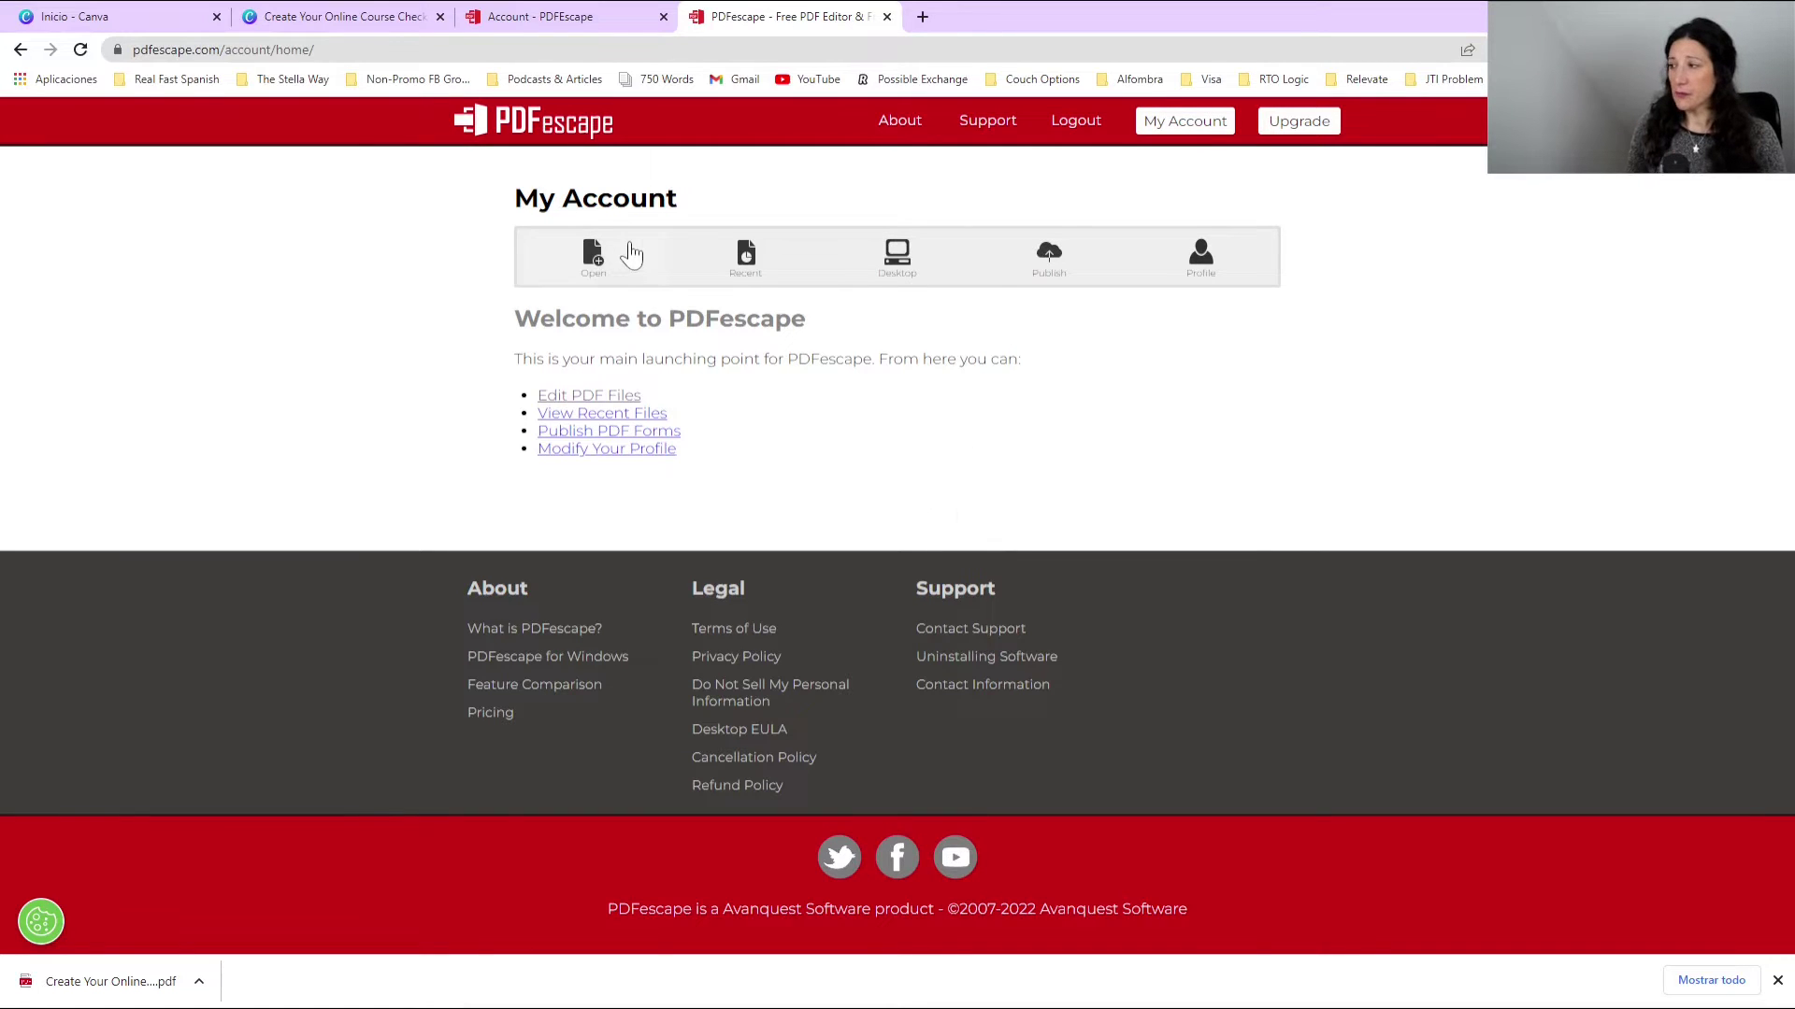
{"action": "left_click", "coordinate": [602, 265]}
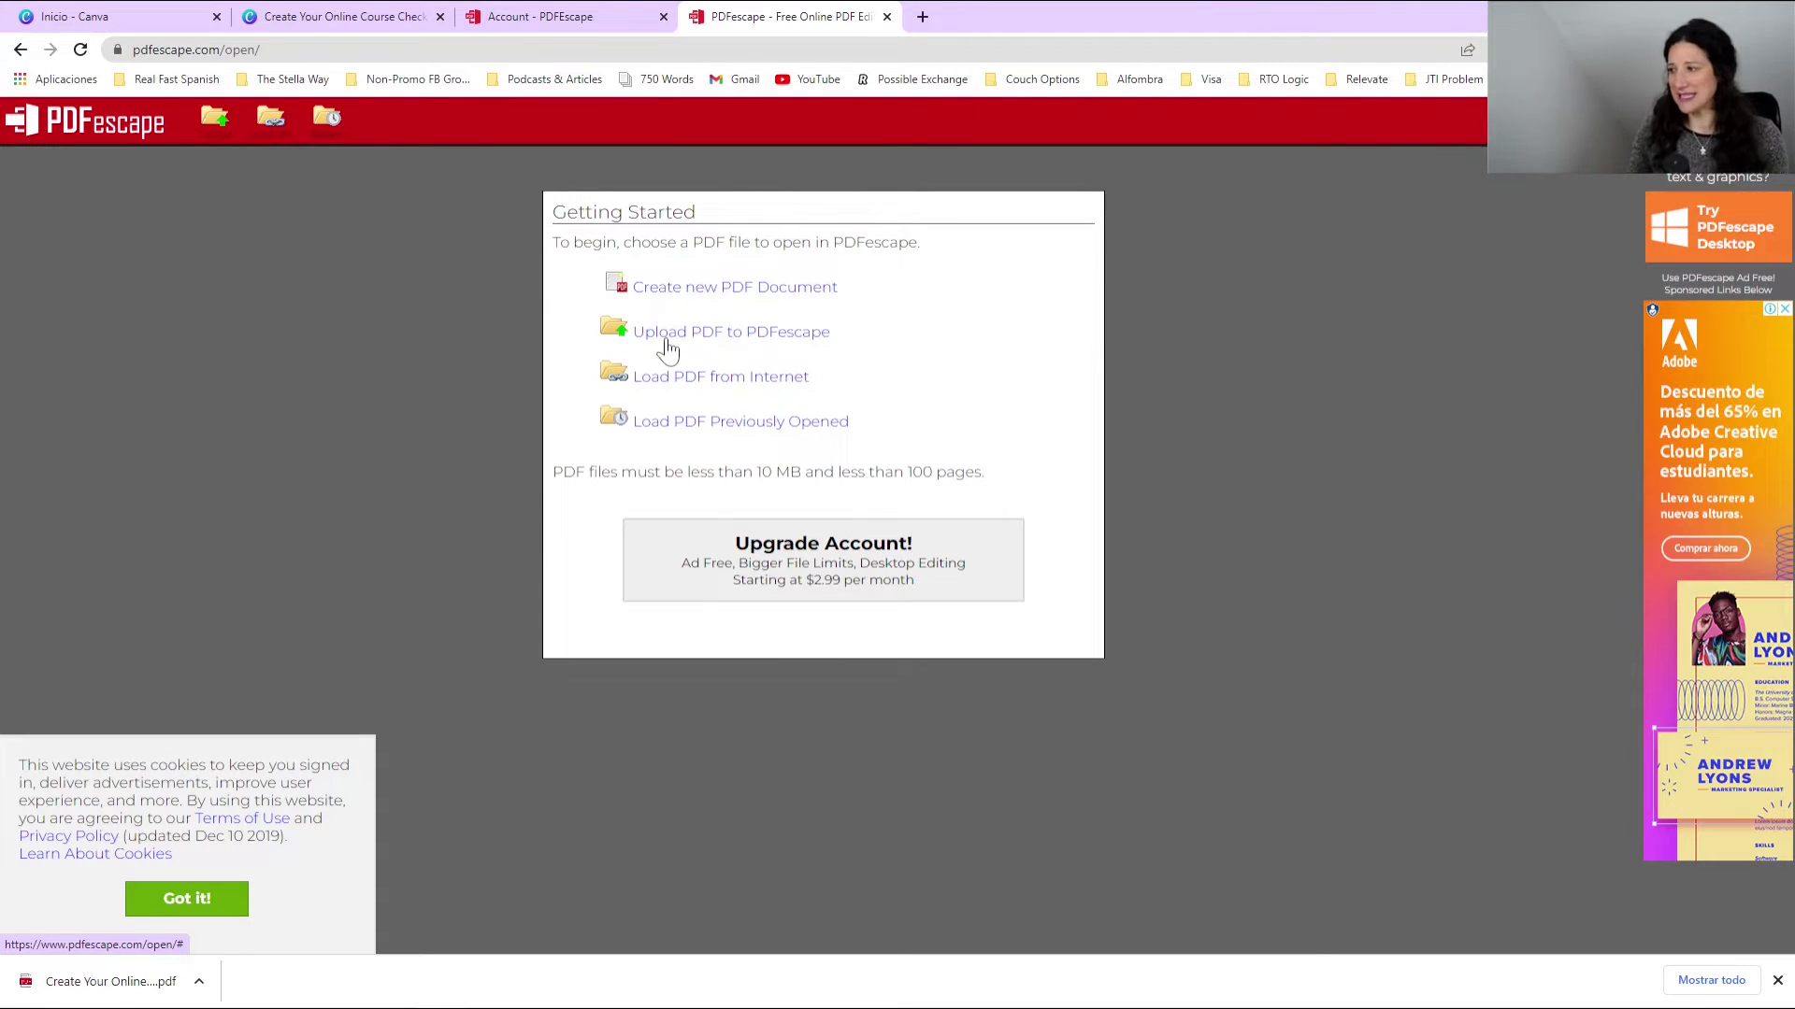
Step: Upload the downloaded checklist PDF to PDFescape and jump to page 4, Plan Your Course Checklist
{"action": "left_click", "coordinate": [670, 348]}
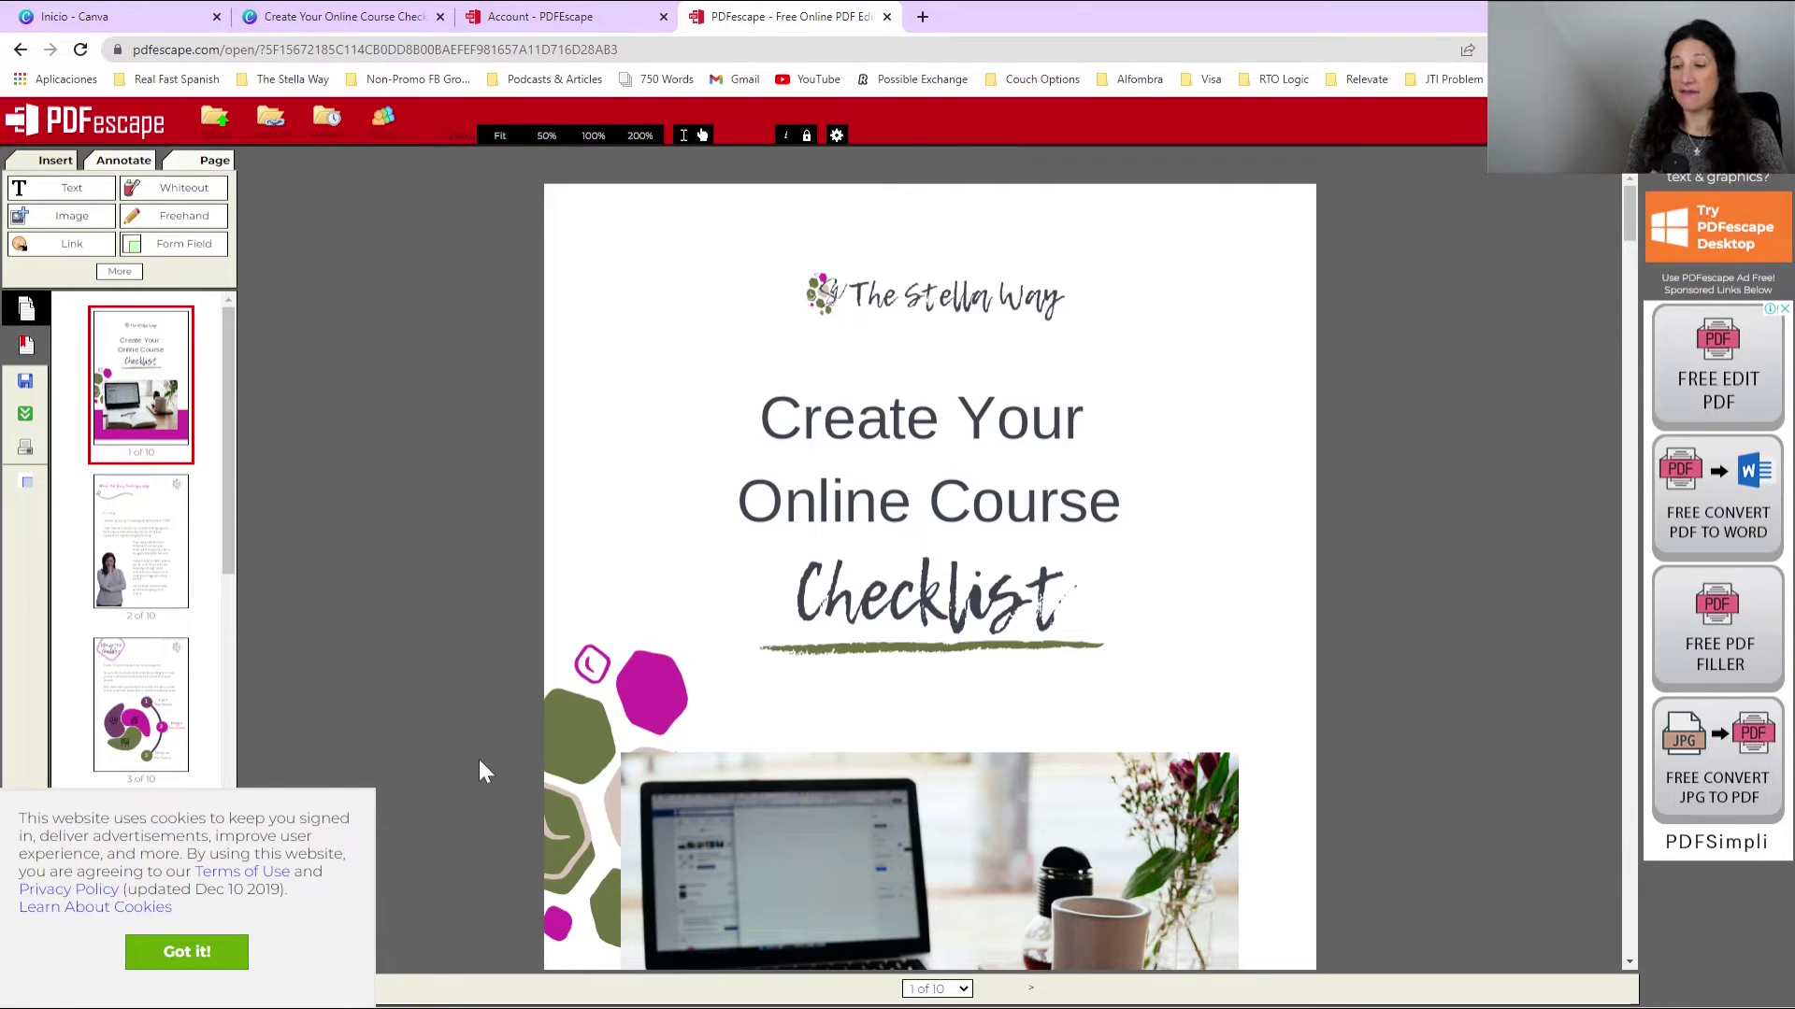
{"action": "left_click_drag", "start_coordinate": [226, 507], "coordinate": [226, 569]}
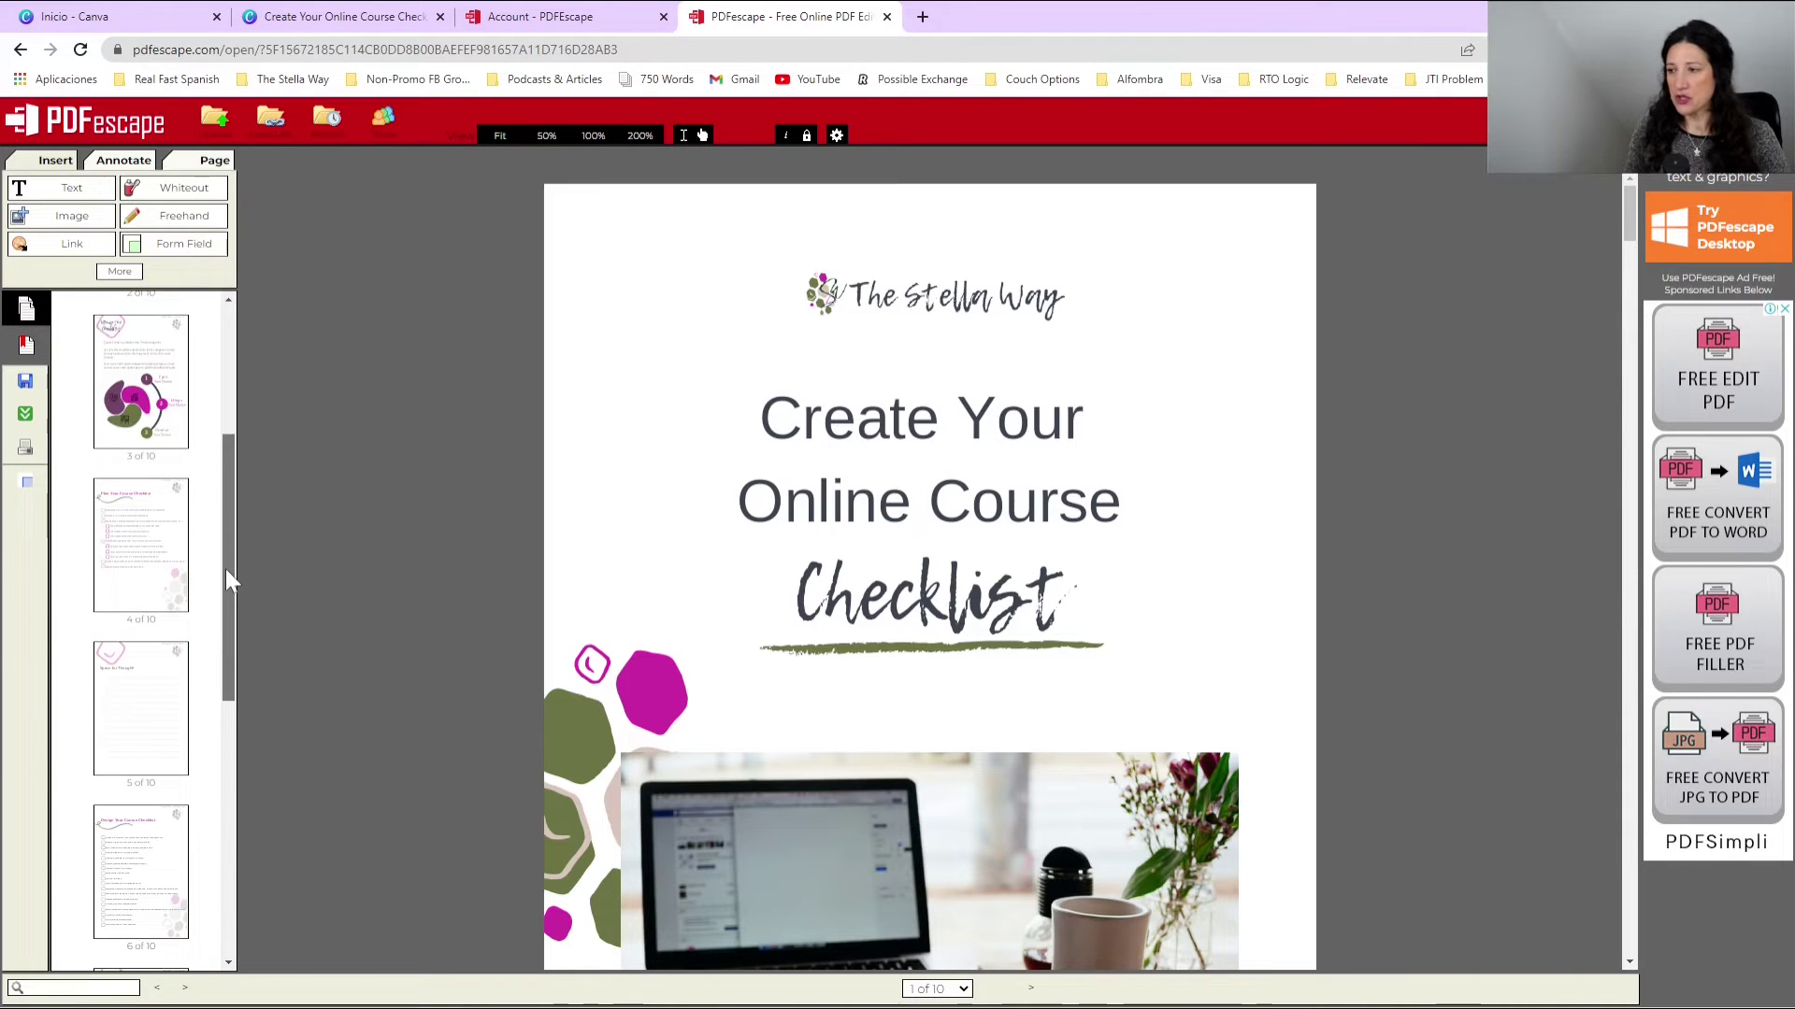
{"action": "left_click", "coordinate": [132, 544]}
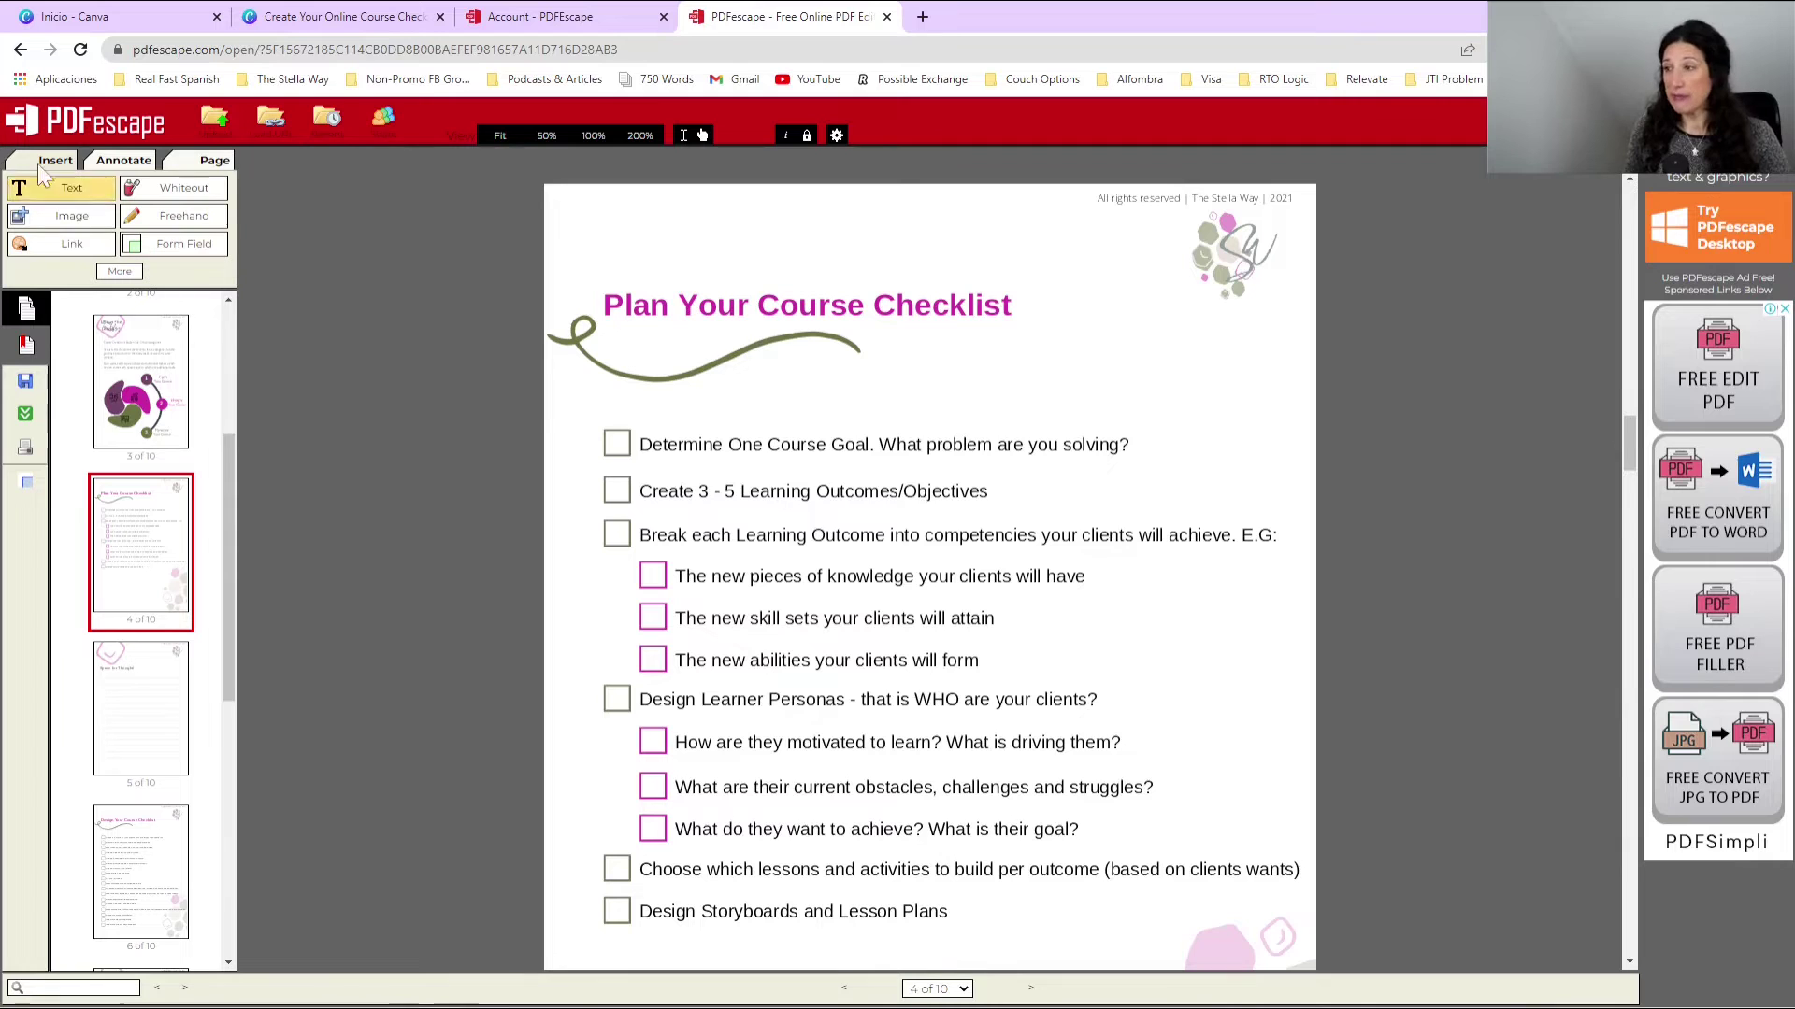
Step: Draw a Whiteout box over the page title, then start a form field and list its types
{"action": "left_click", "coordinate": [119, 271]}
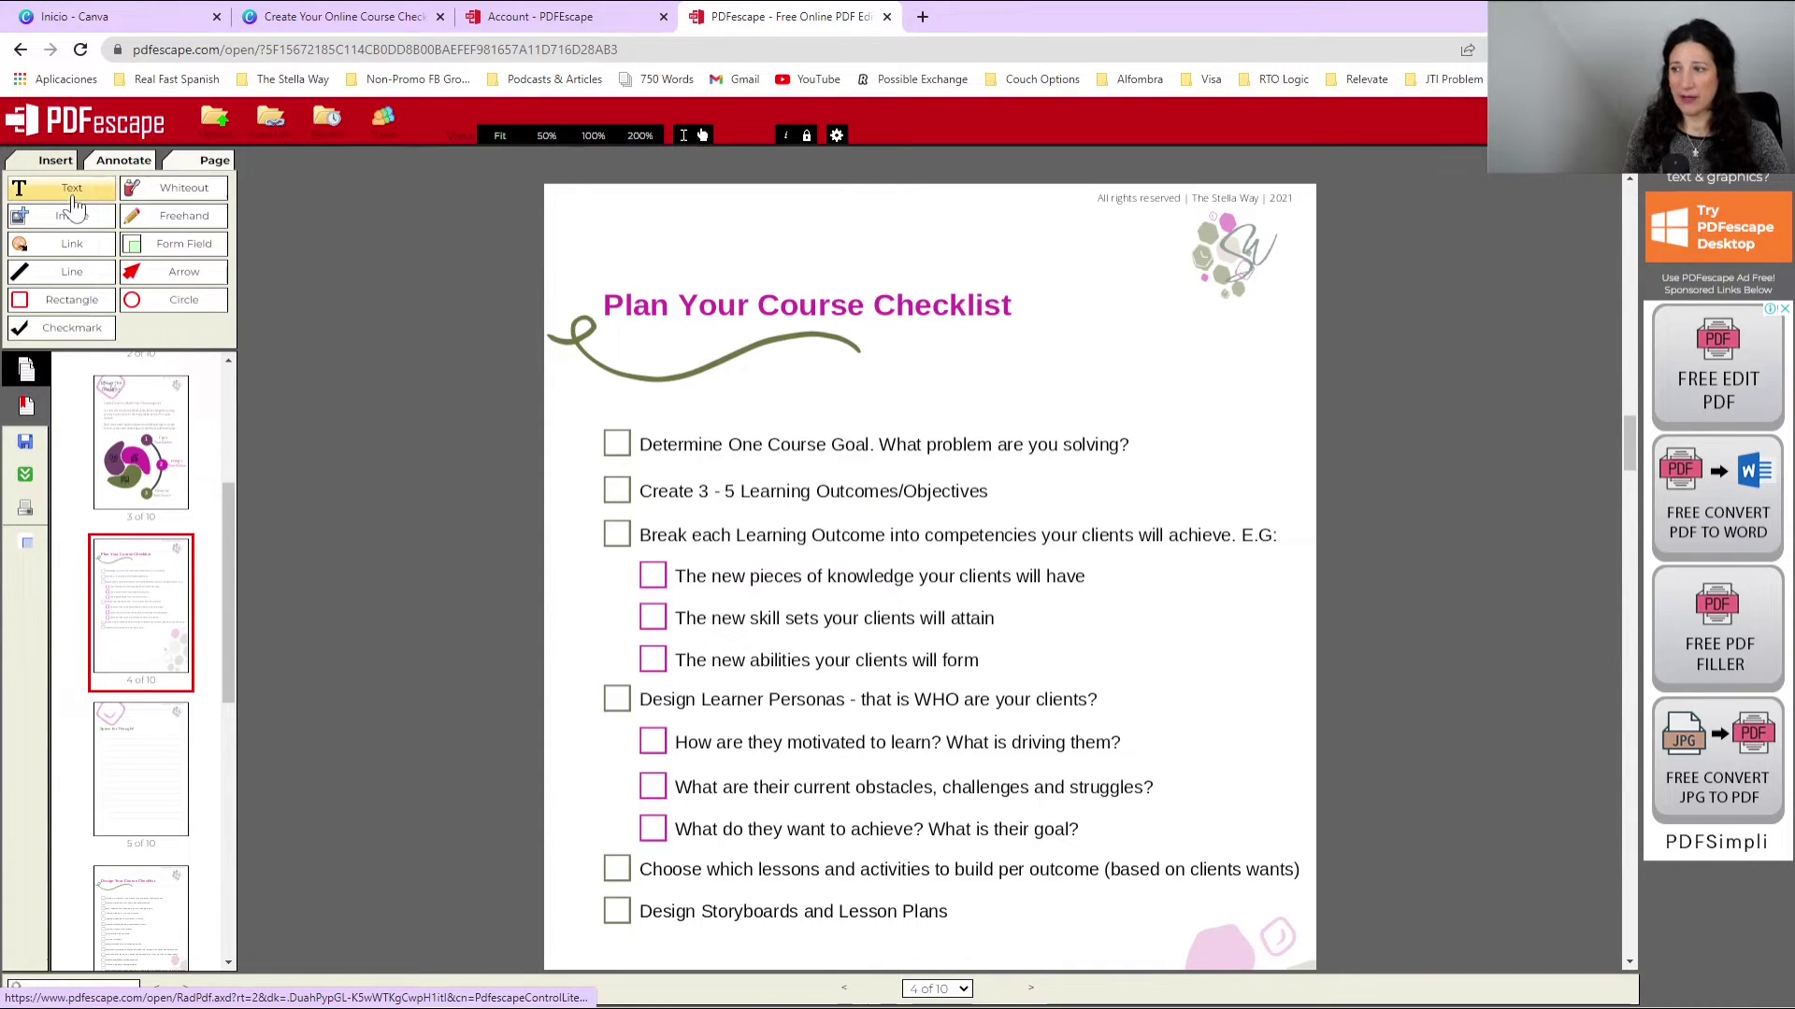
{"action": "left_click", "coordinate": [177, 188]}
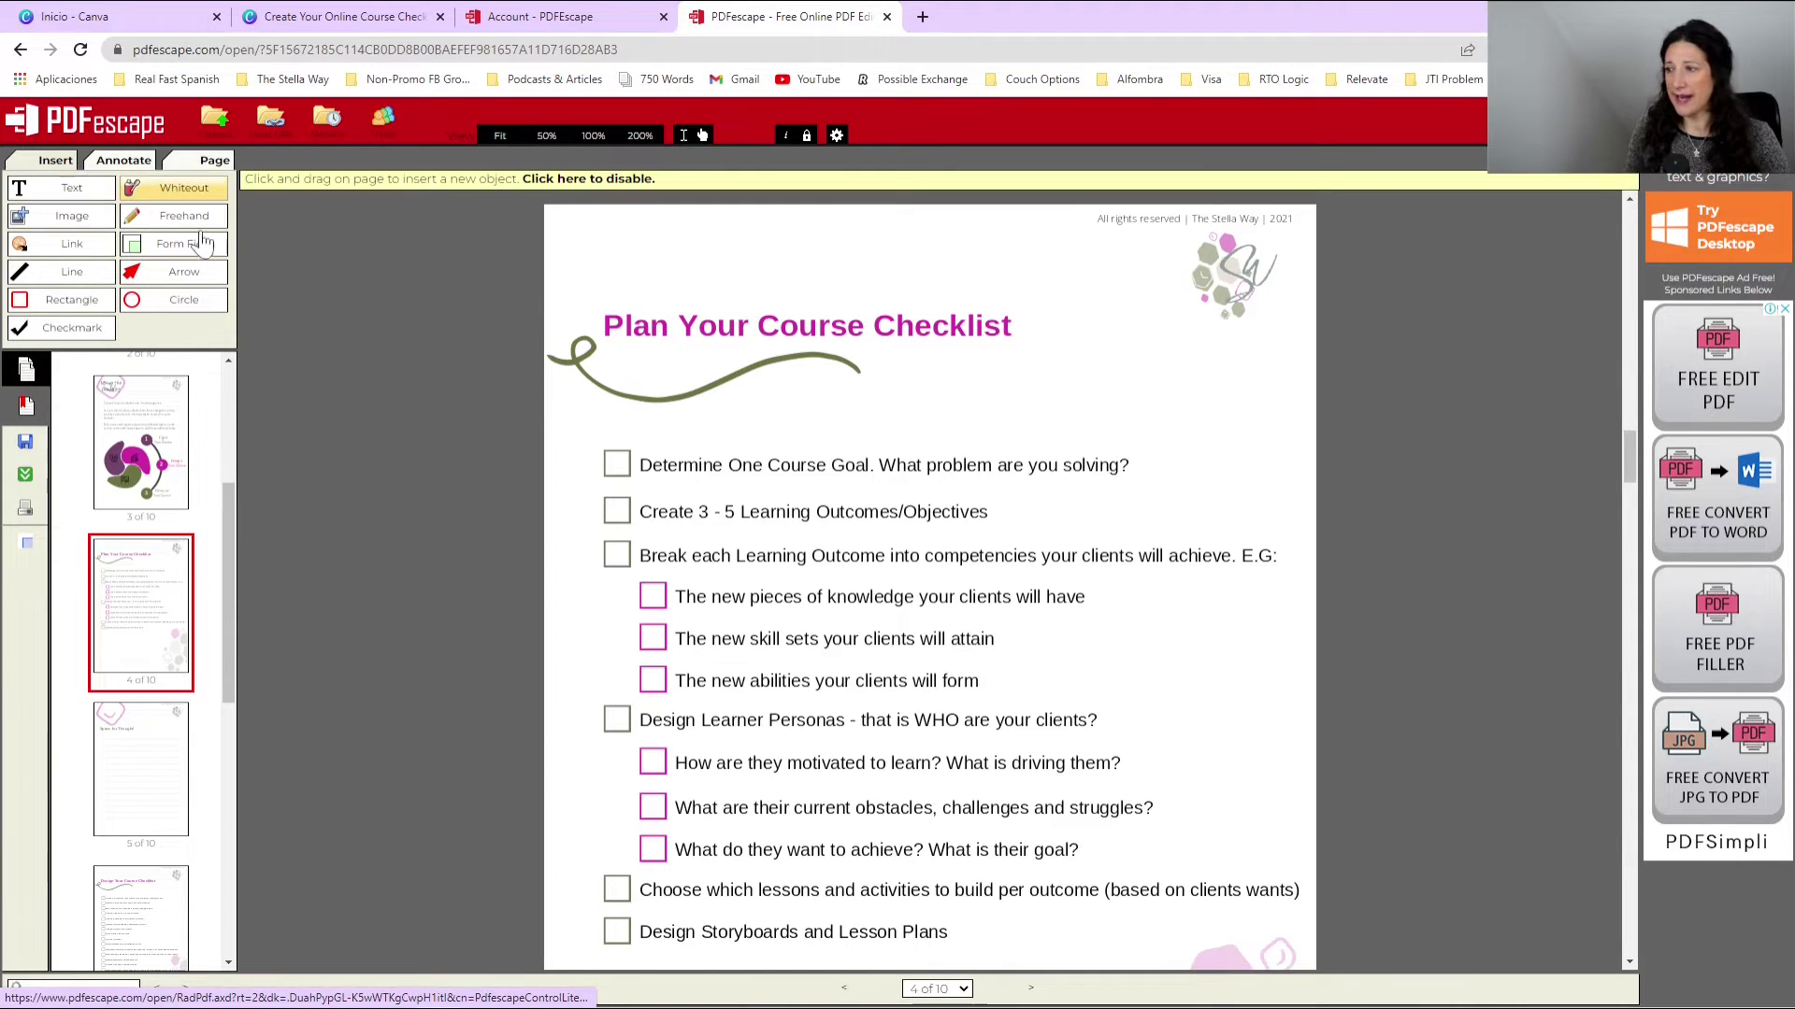
{"action": "left_click_drag", "start_coordinate": [1081, 205], "coordinate": [571, 412]}
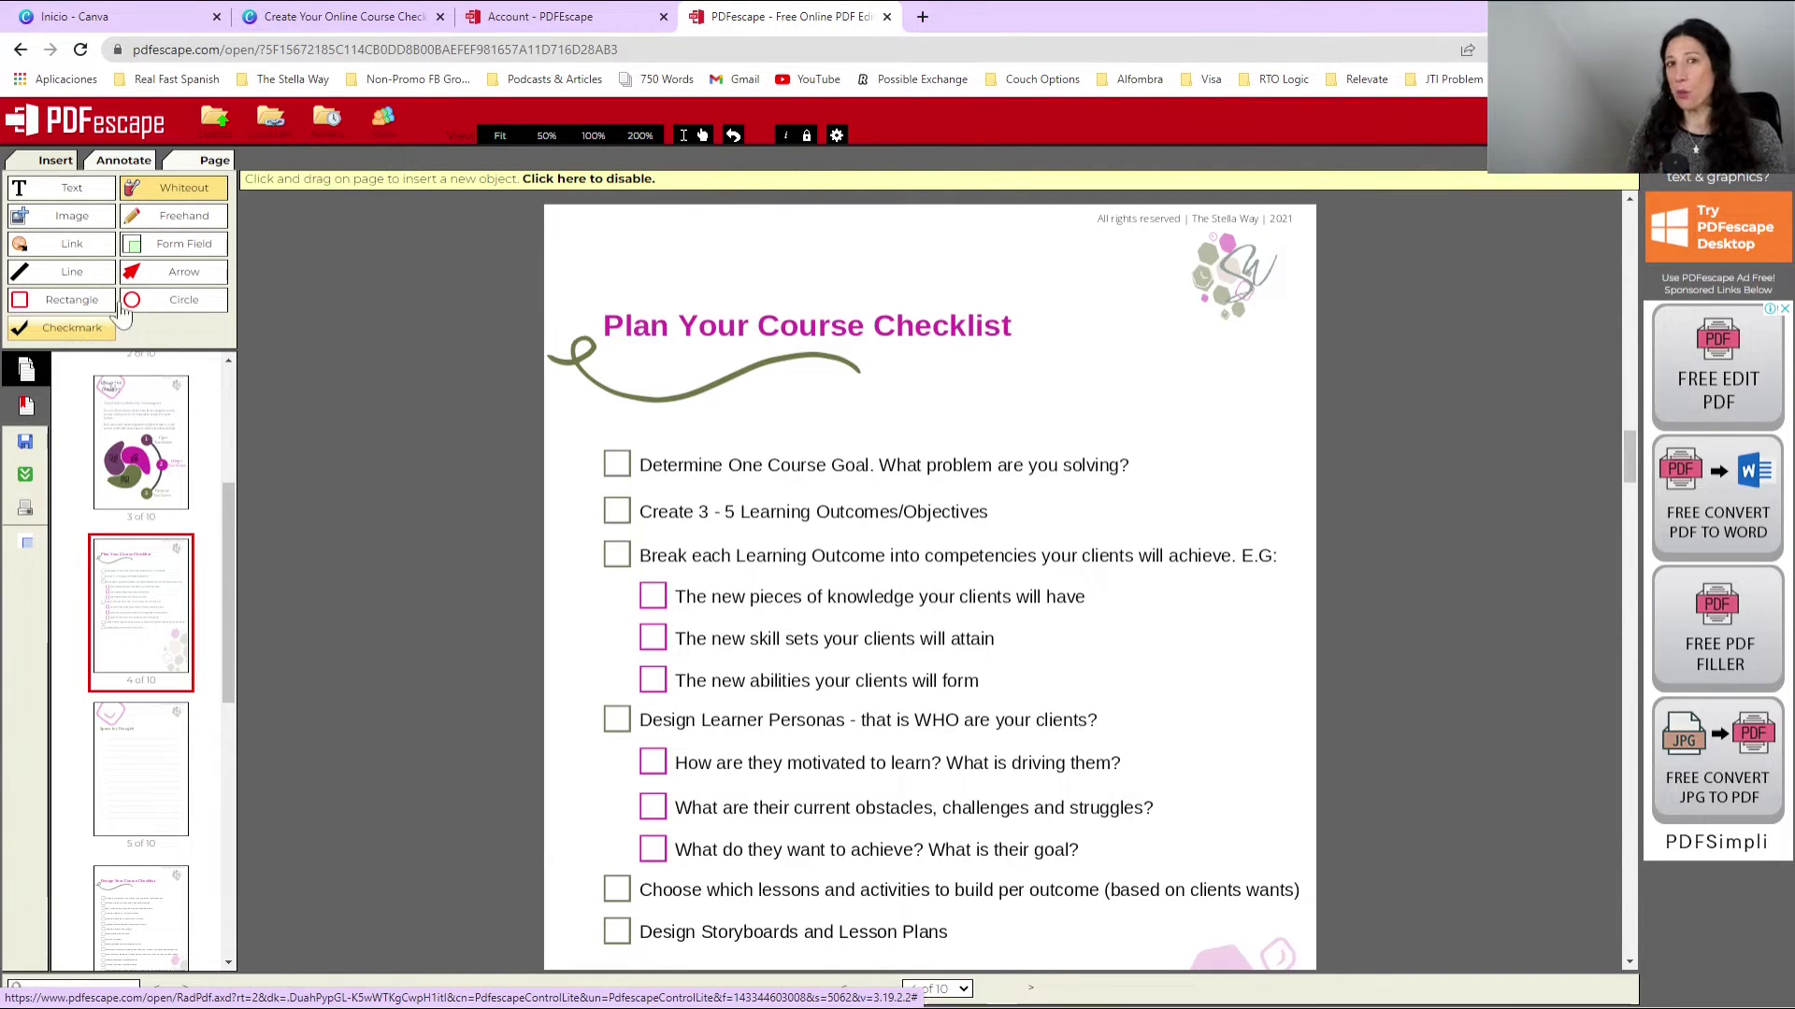
{"action": "left_click", "coordinate": [176, 252]}
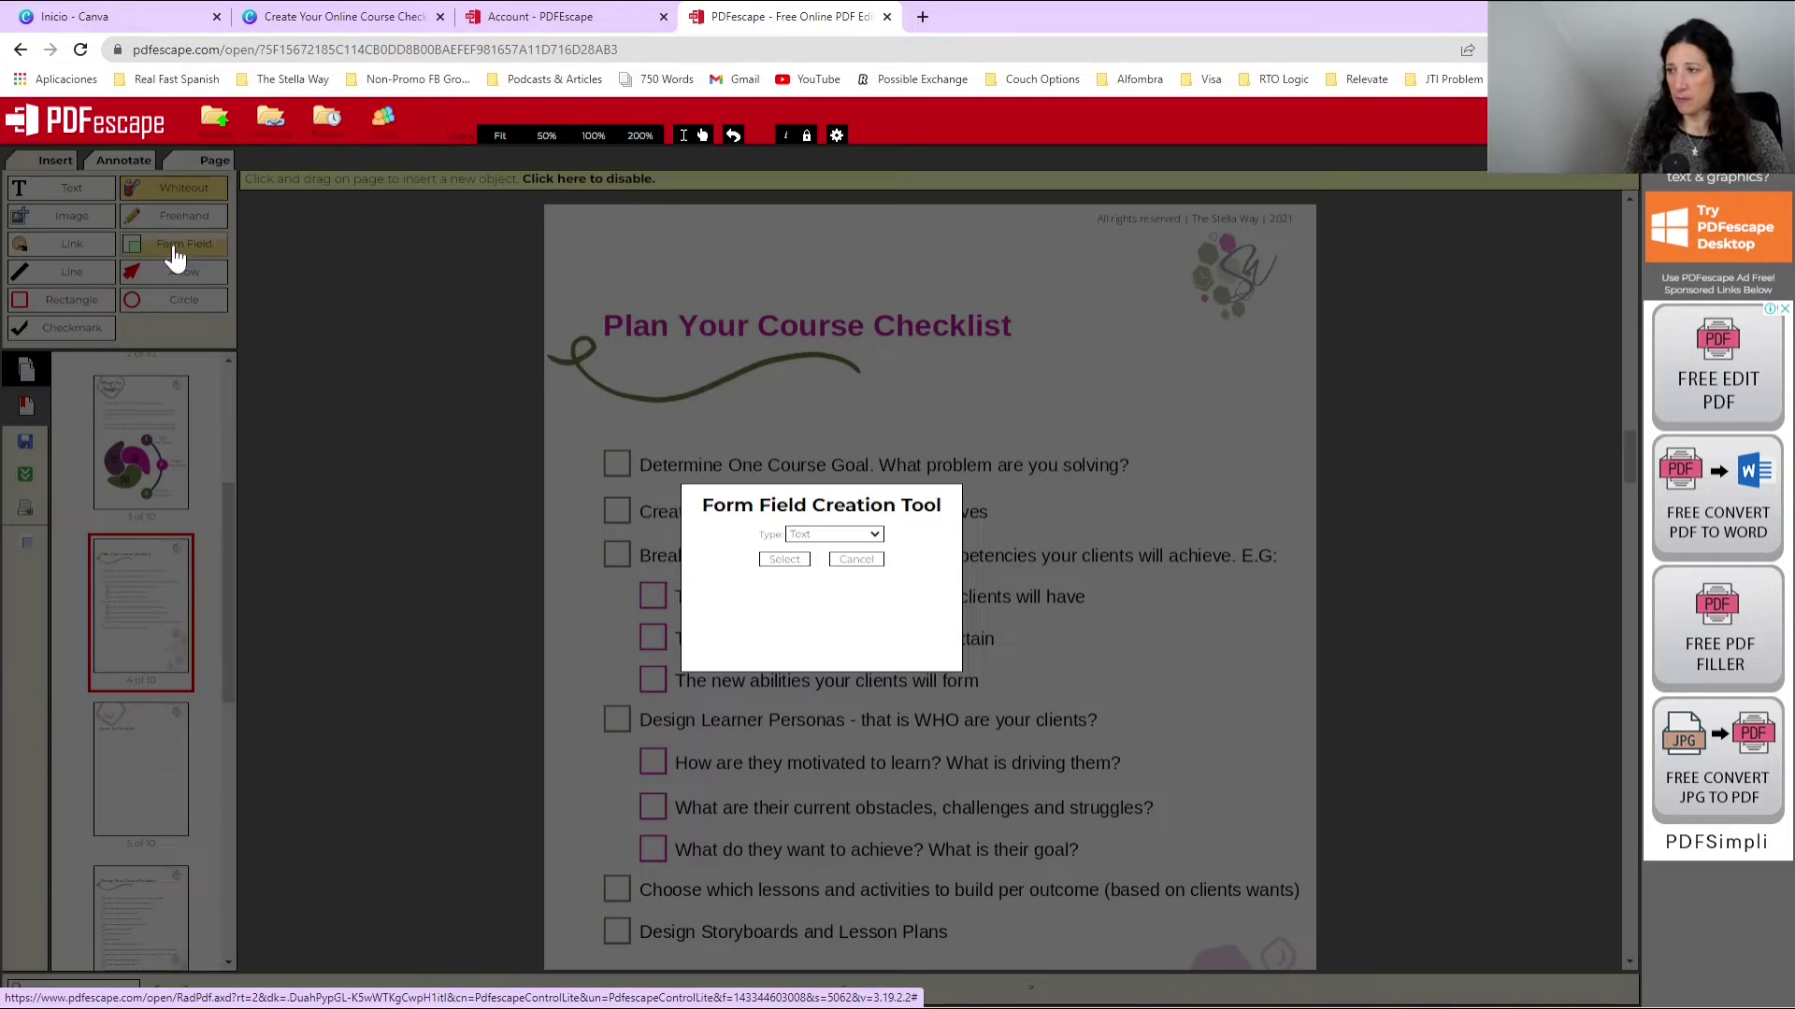
{"action": "left_click", "coordinate": [870, 539]}
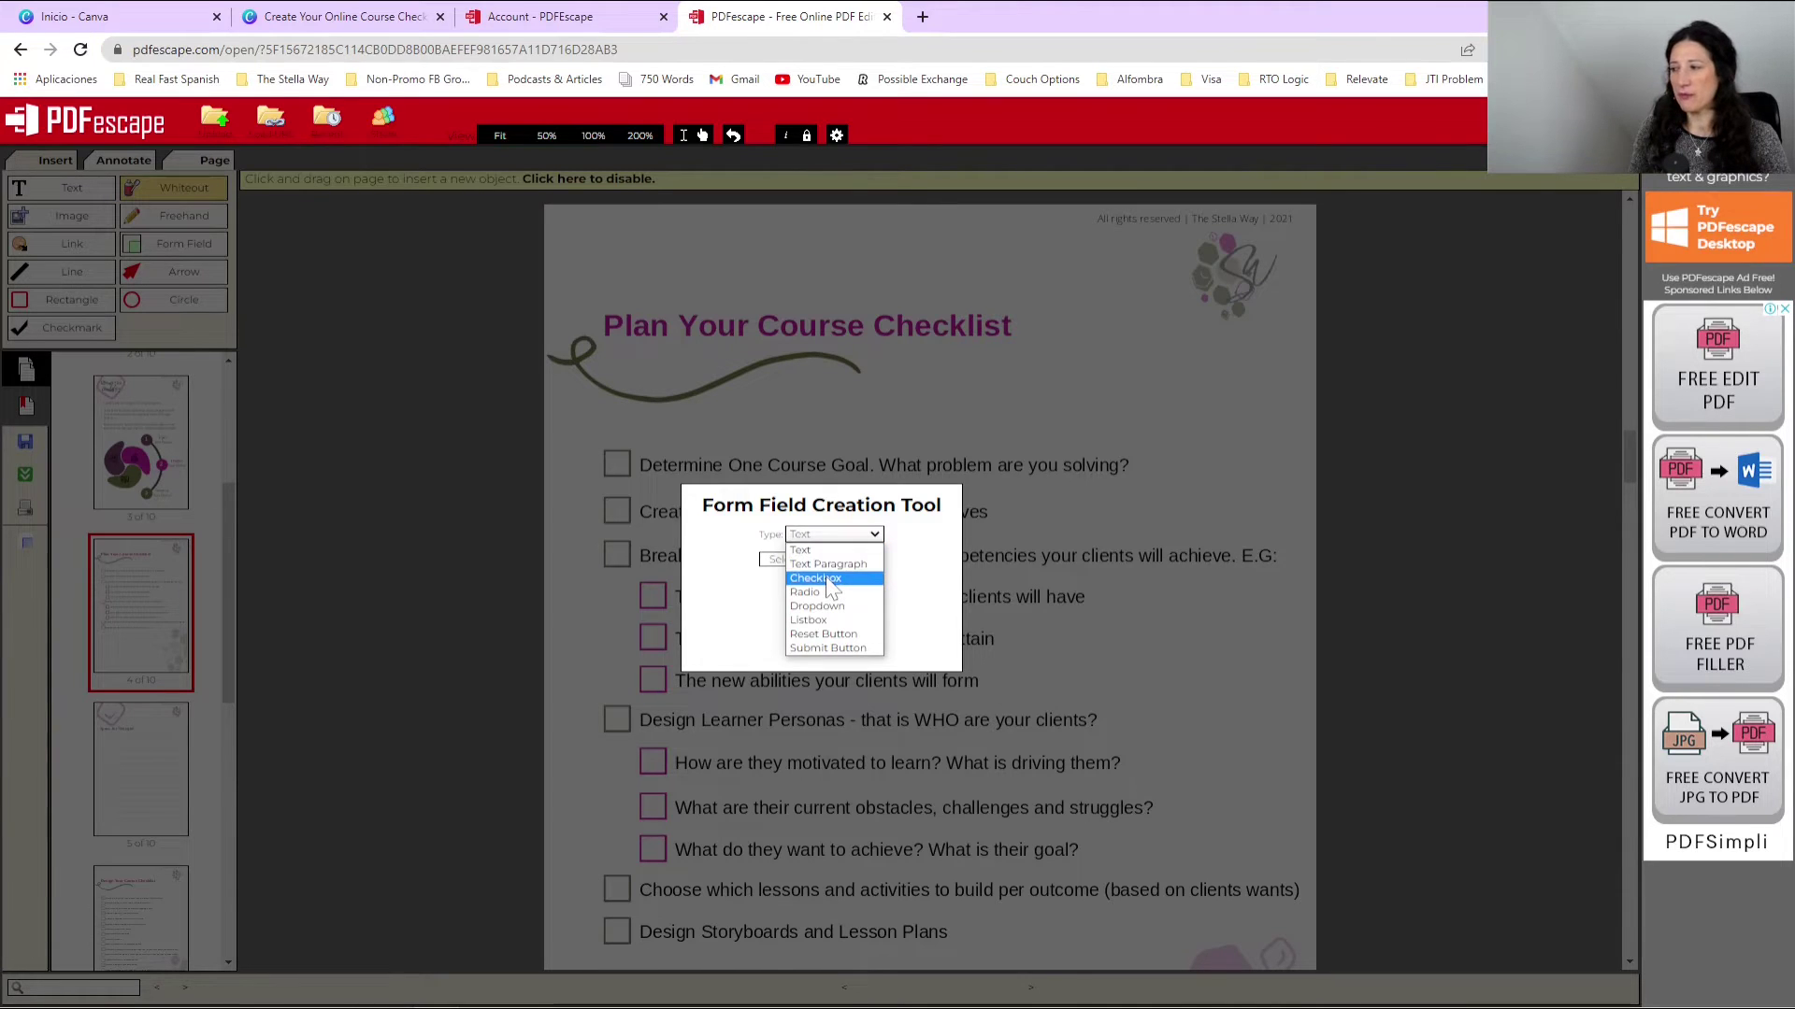
Step: Choose Checkbox as the field type and place one over the first checklist item's box
{"action": "left_click", "coordinate": [828, 582]}
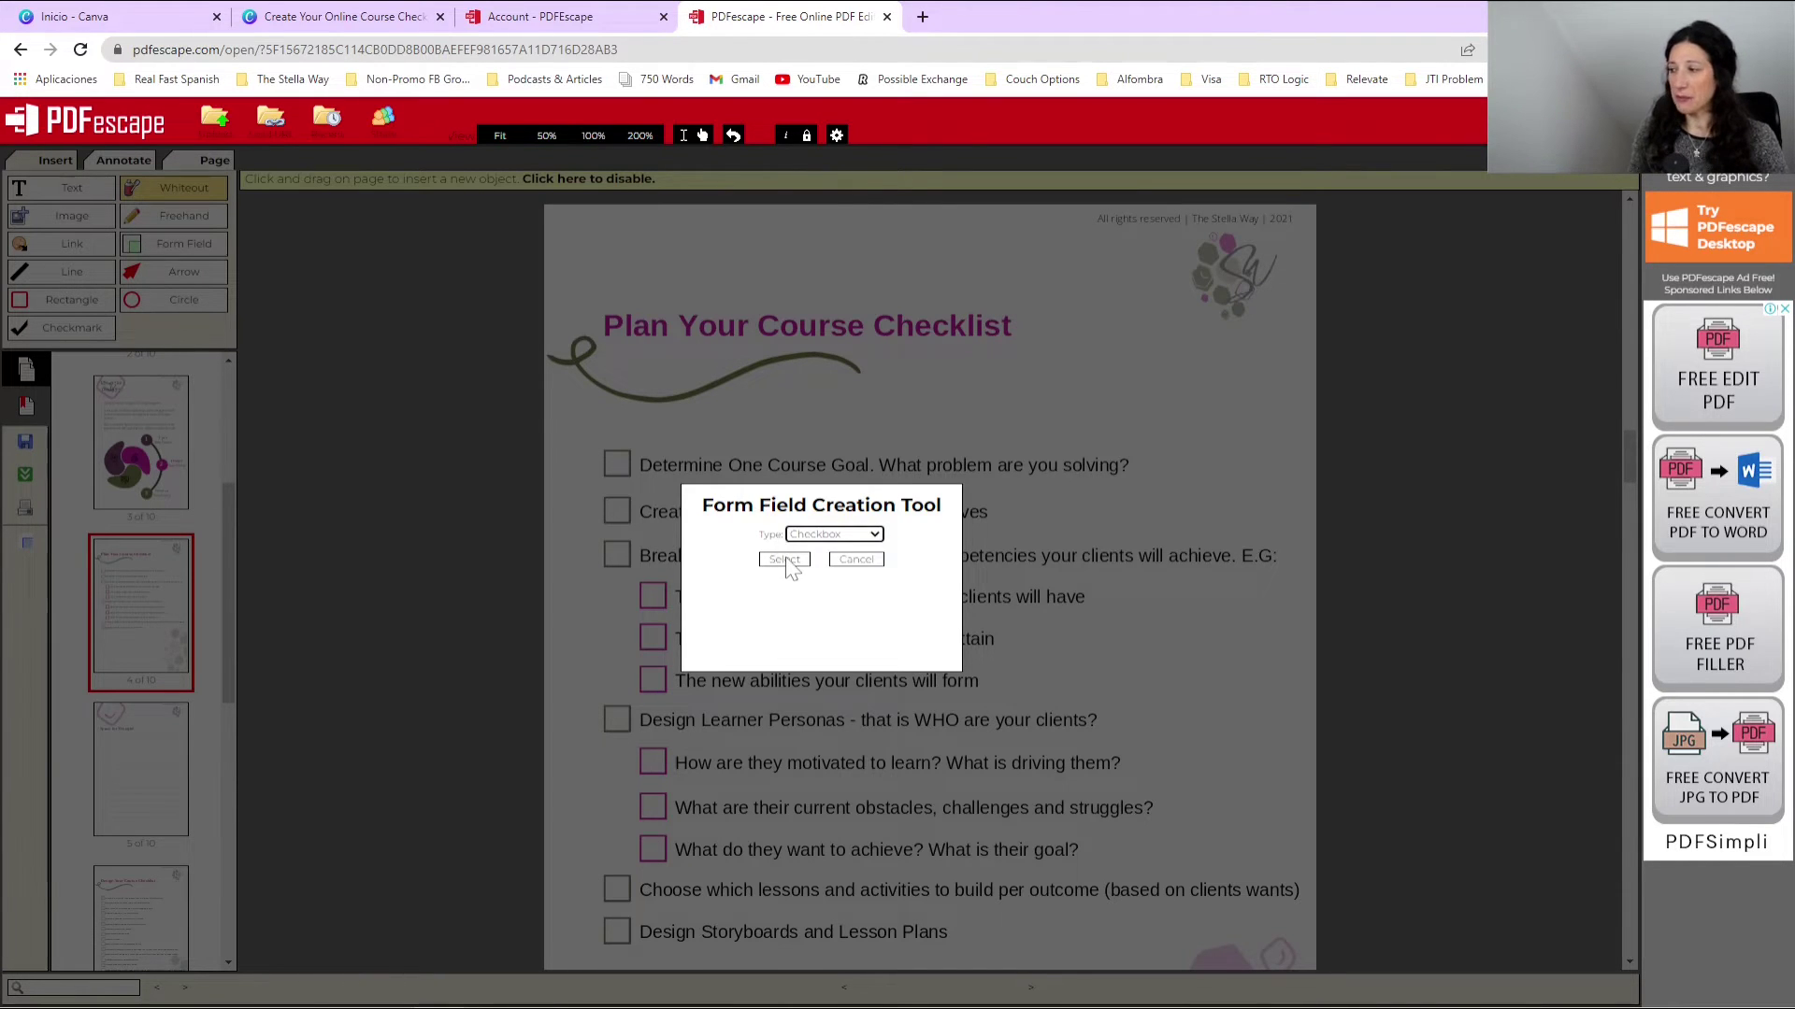
{"action": "left_click", "coordinate": [785, 561]}
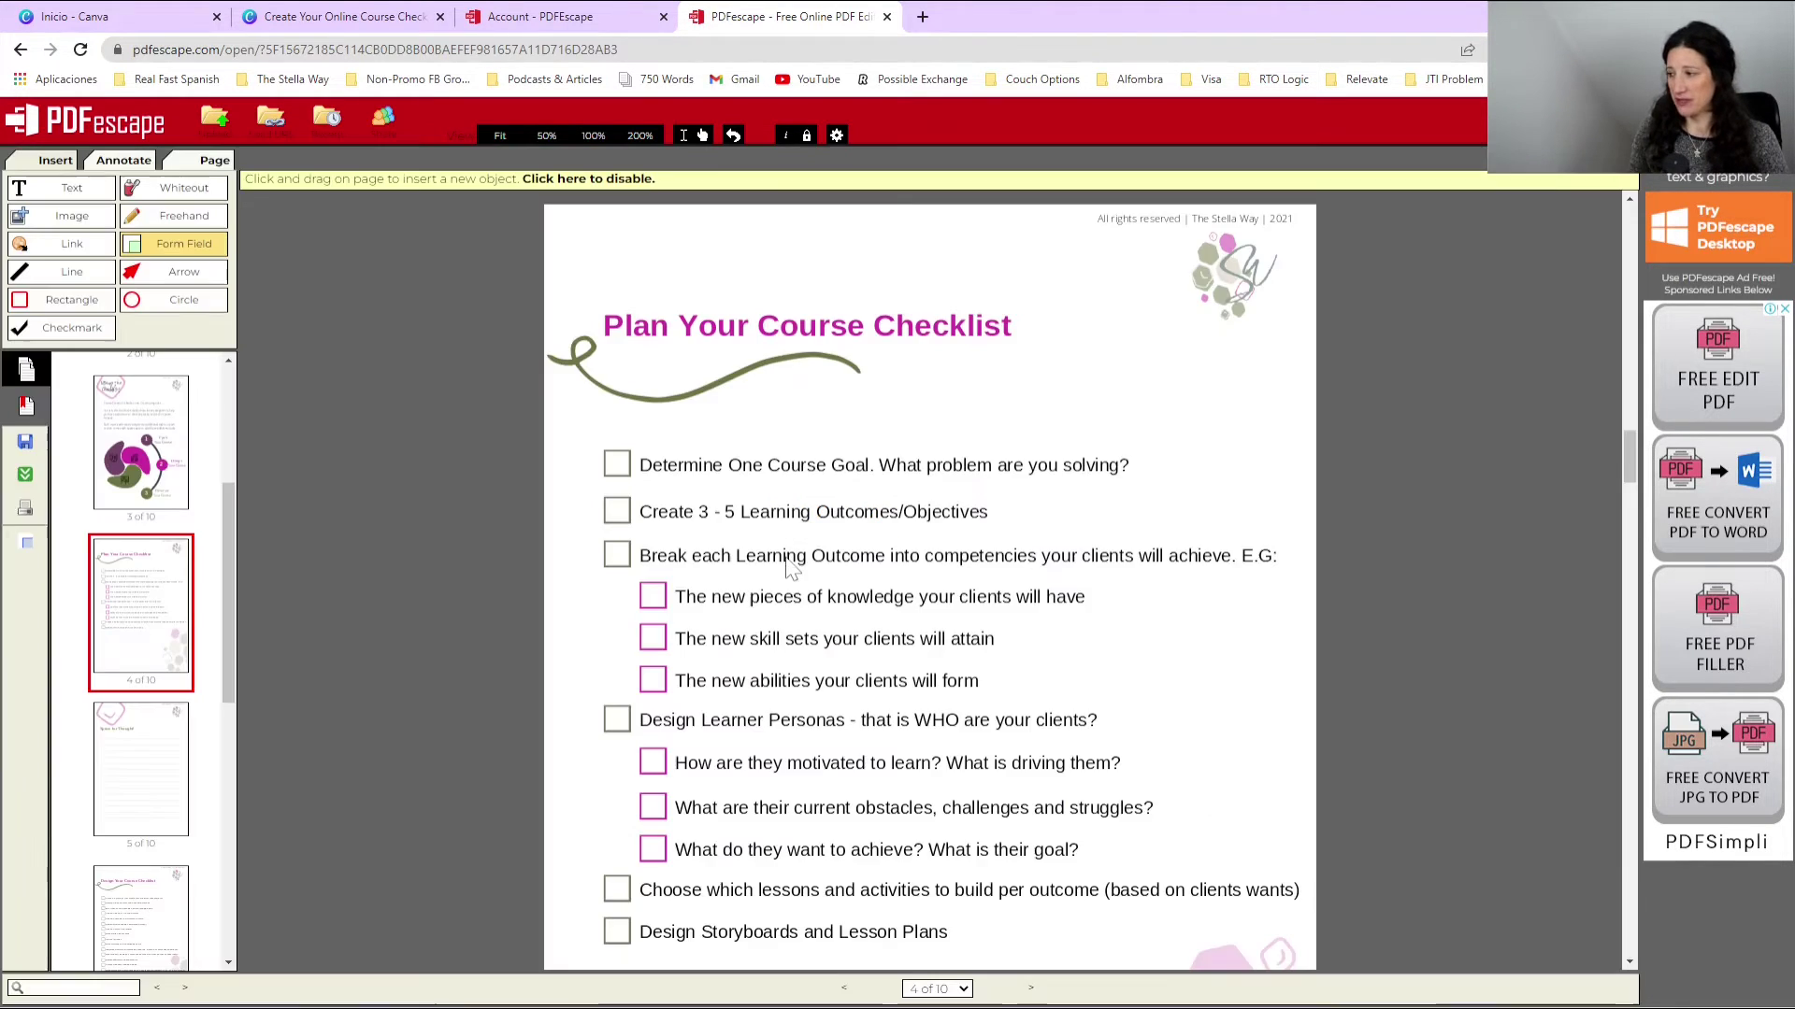
{"action": "left_click", "coordinate": [632, 485]}
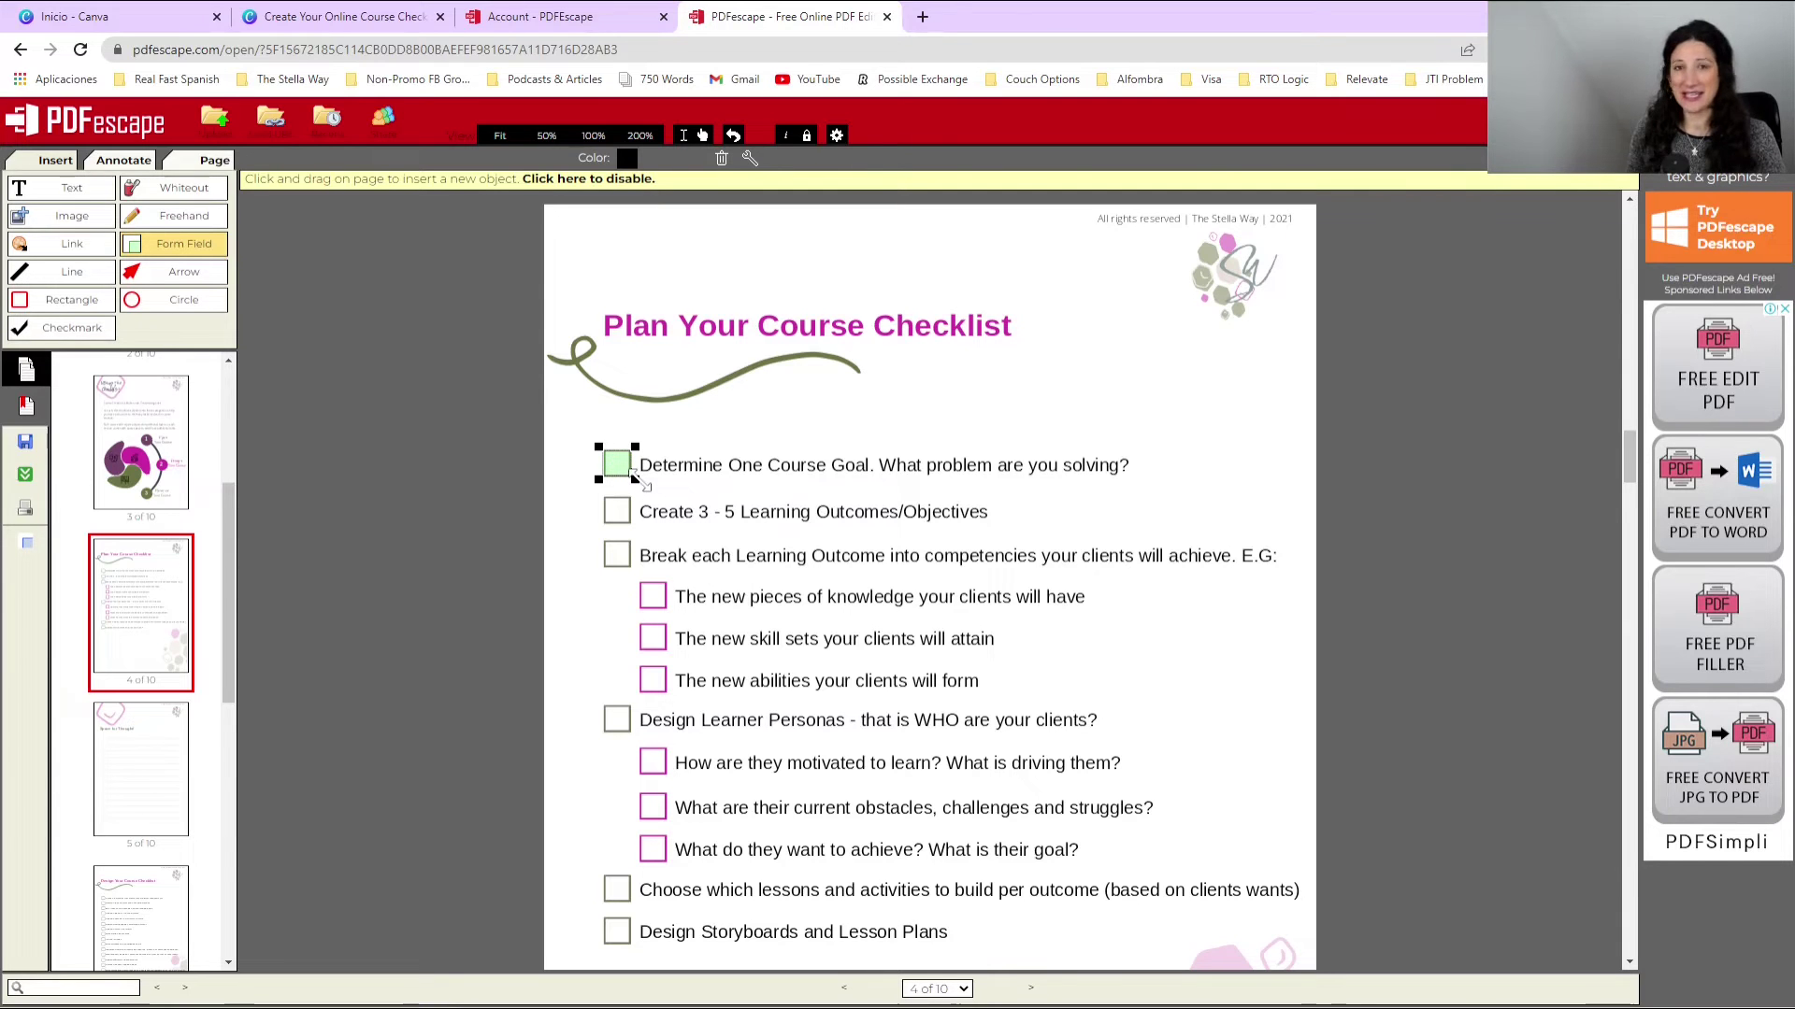
Step: Set the checkbox field's check type to Cross, then switch it to a different style
{"action": "double_click", "coordinate": [619, 465]}
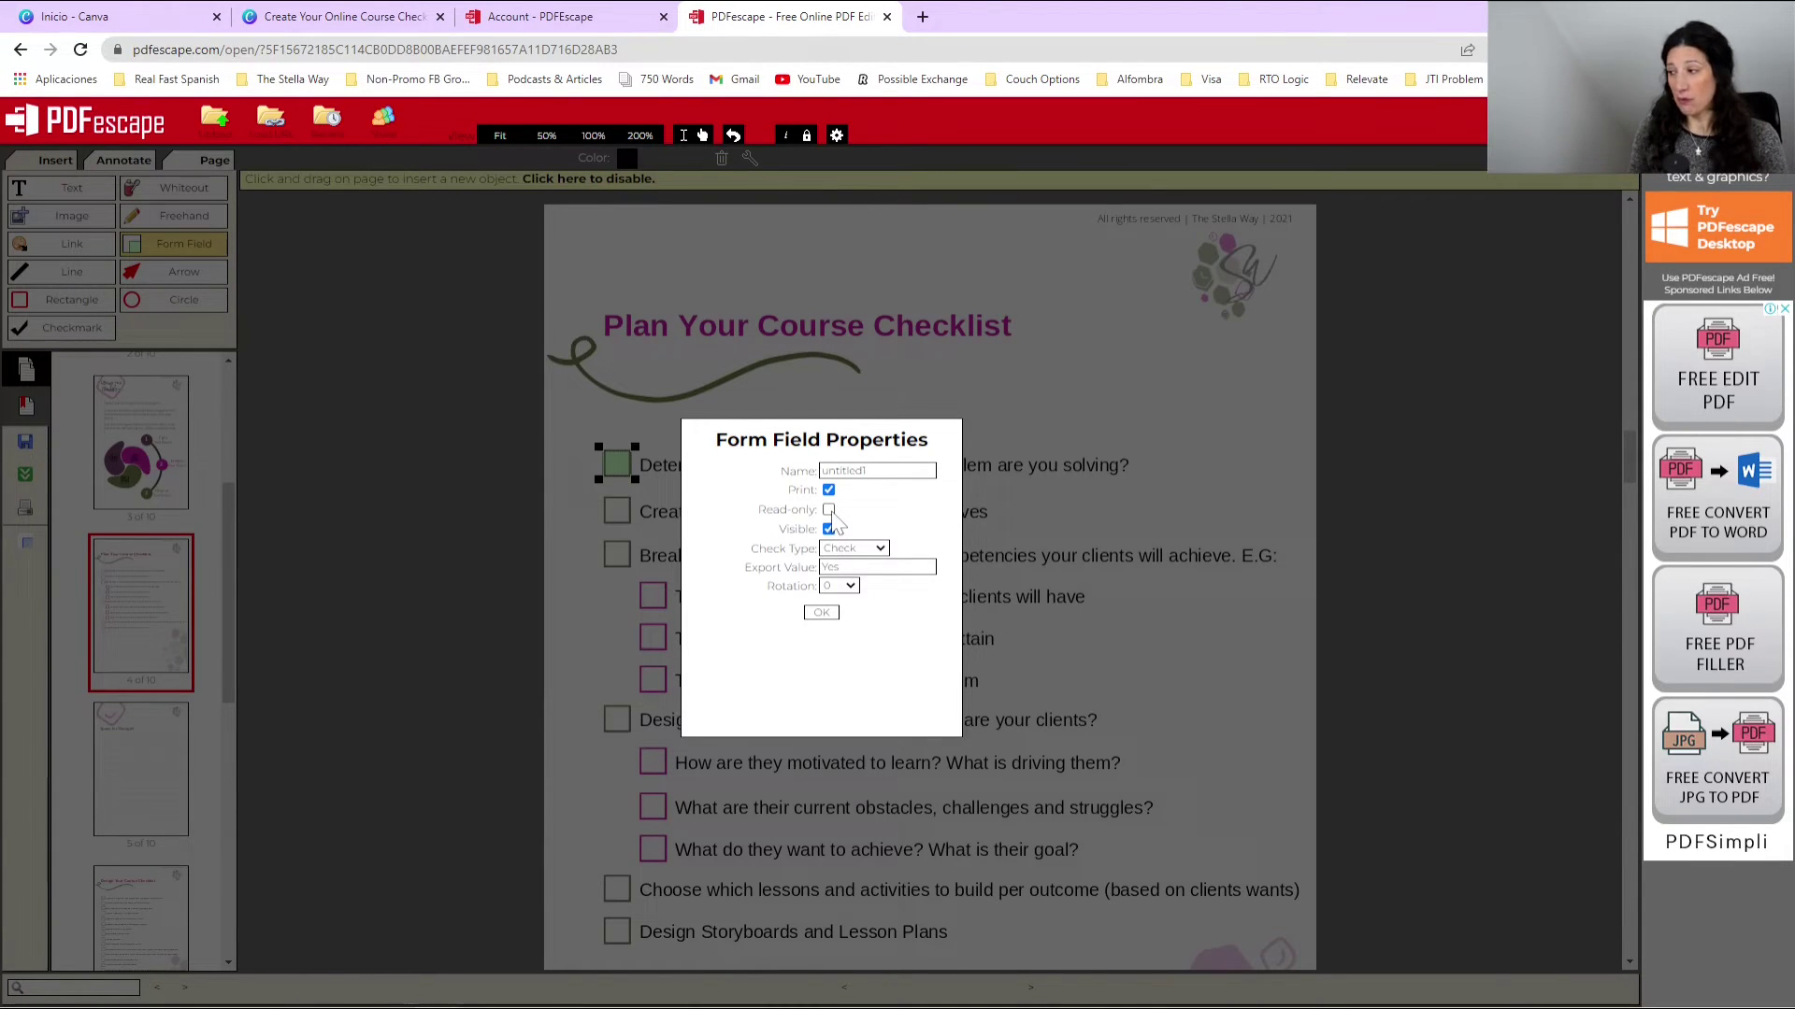
{"action": "left_click", "coordinate": [851, 550]}
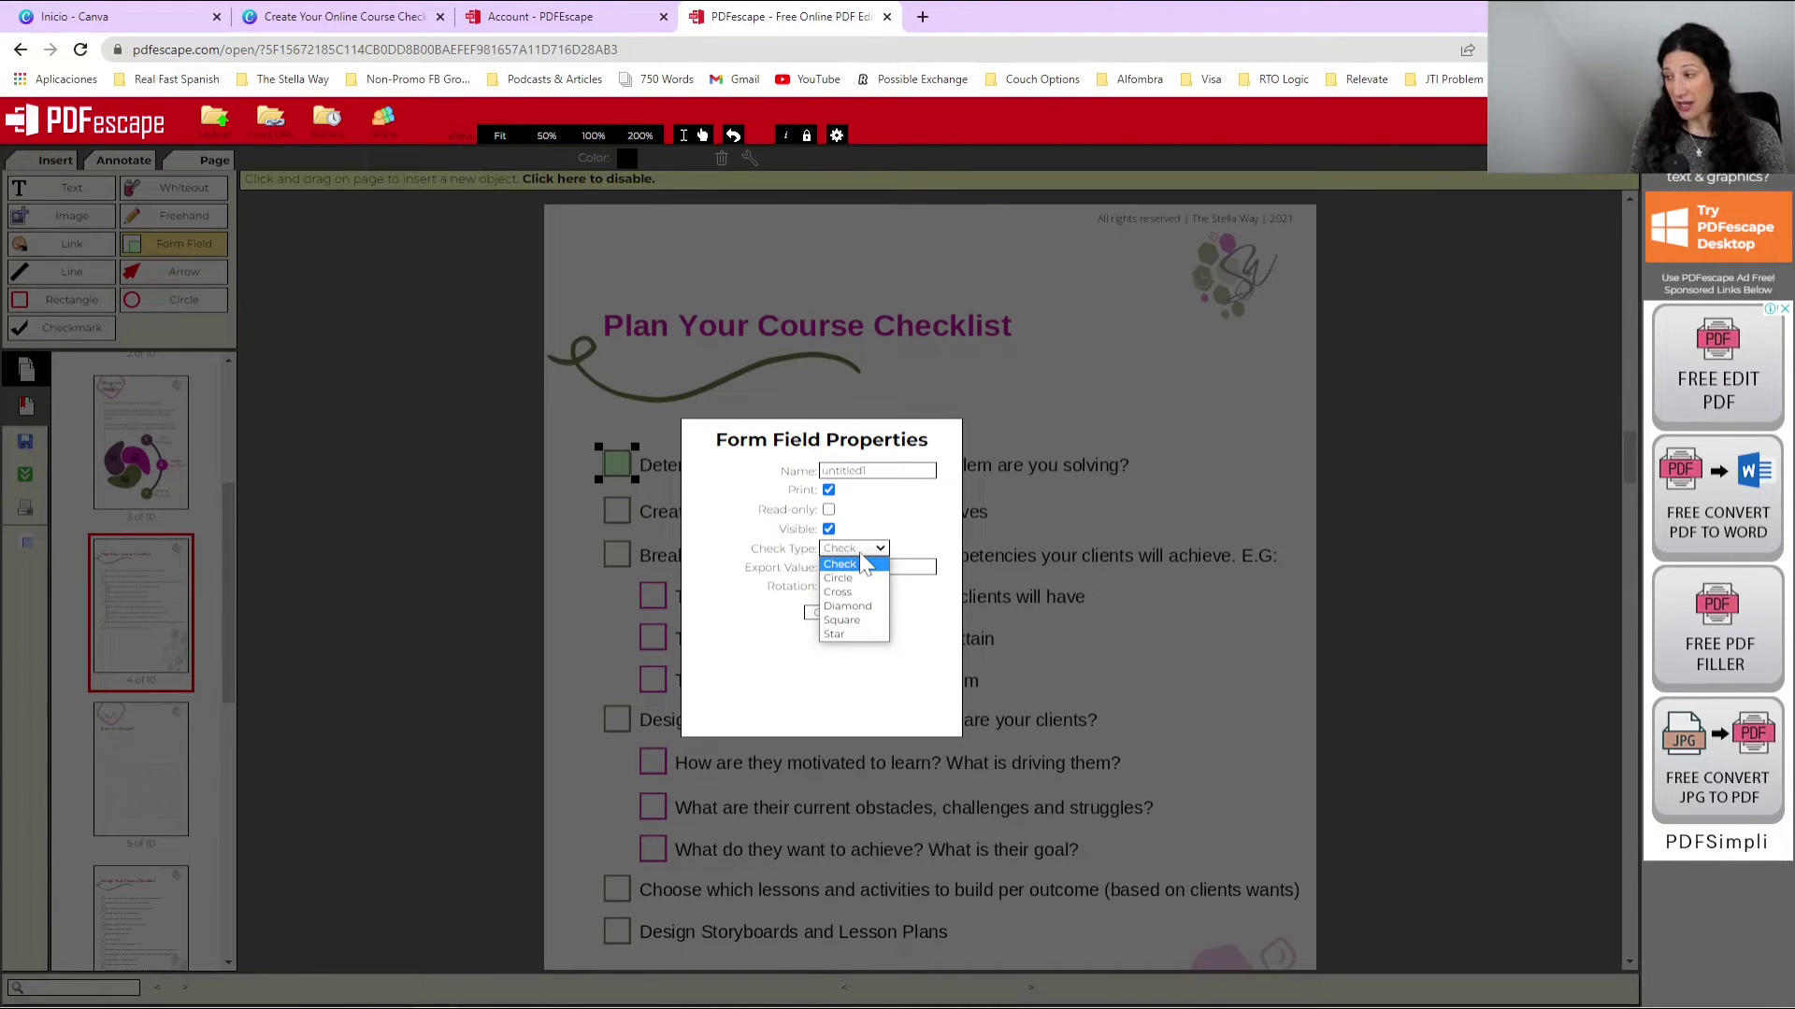
{"action": "left_click", "coordinate": [839, 593]}
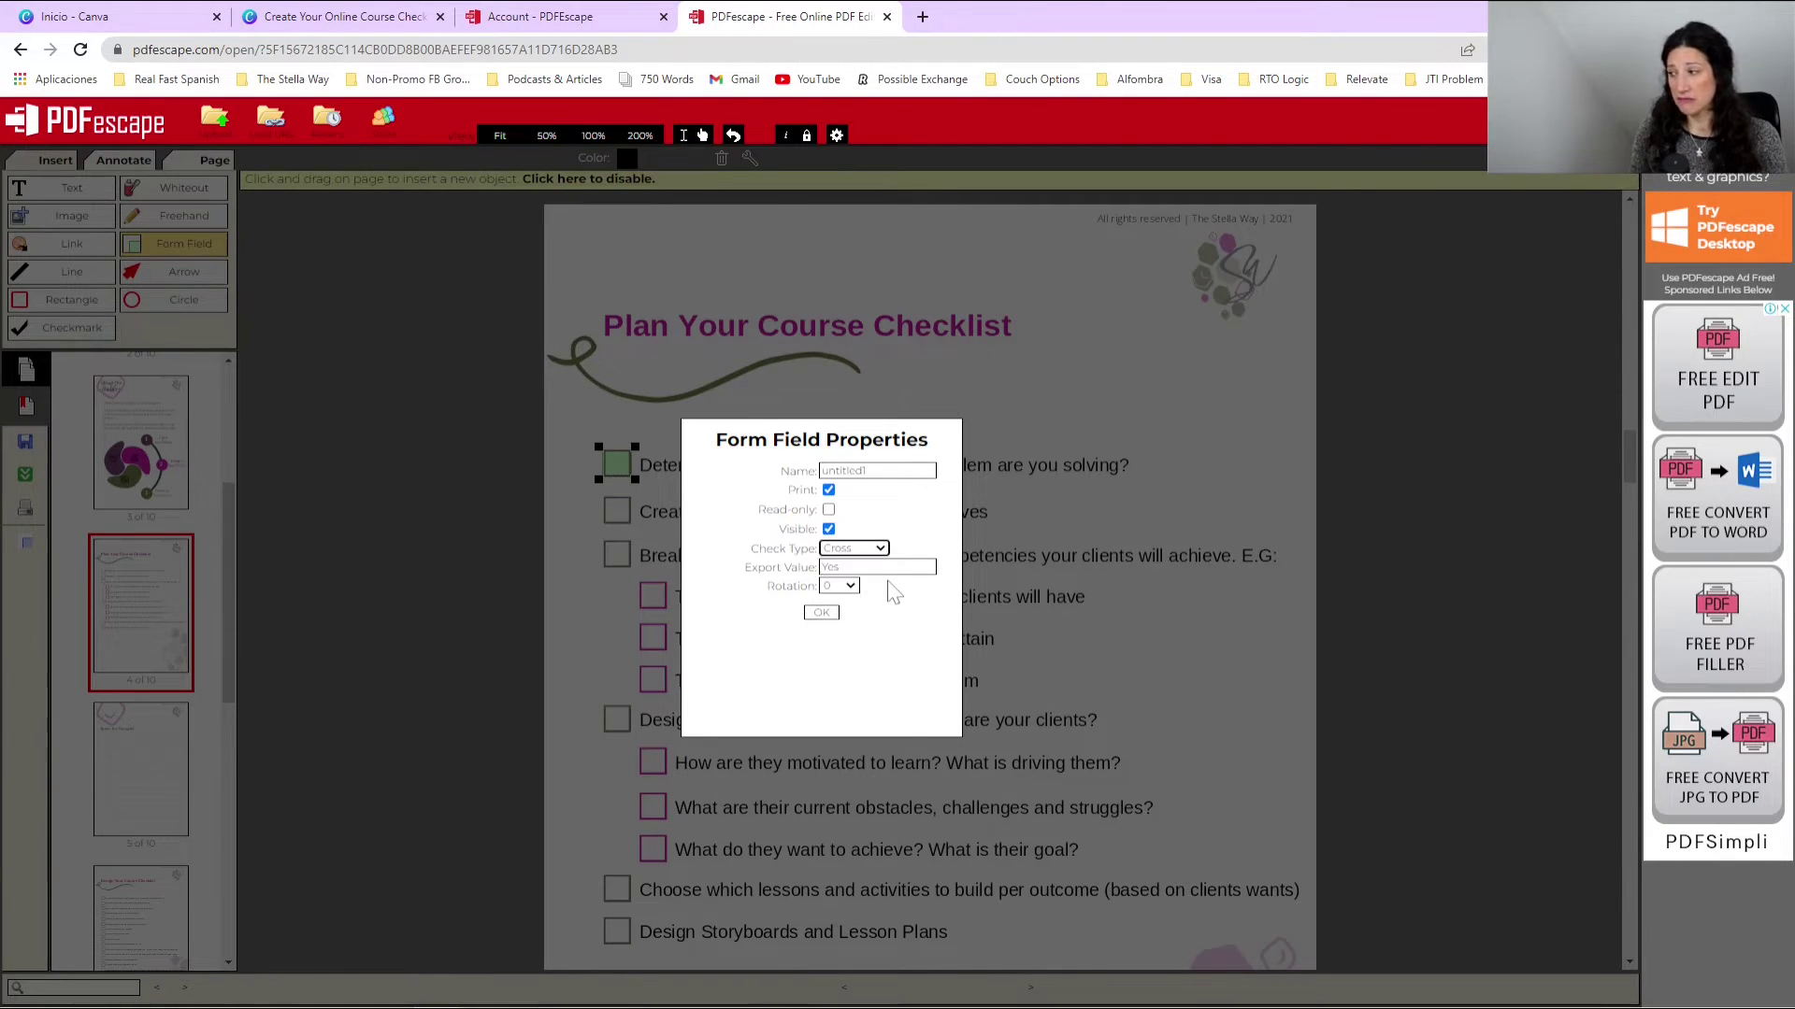
{"action": "left_click", "coordinate": [820, 613]}
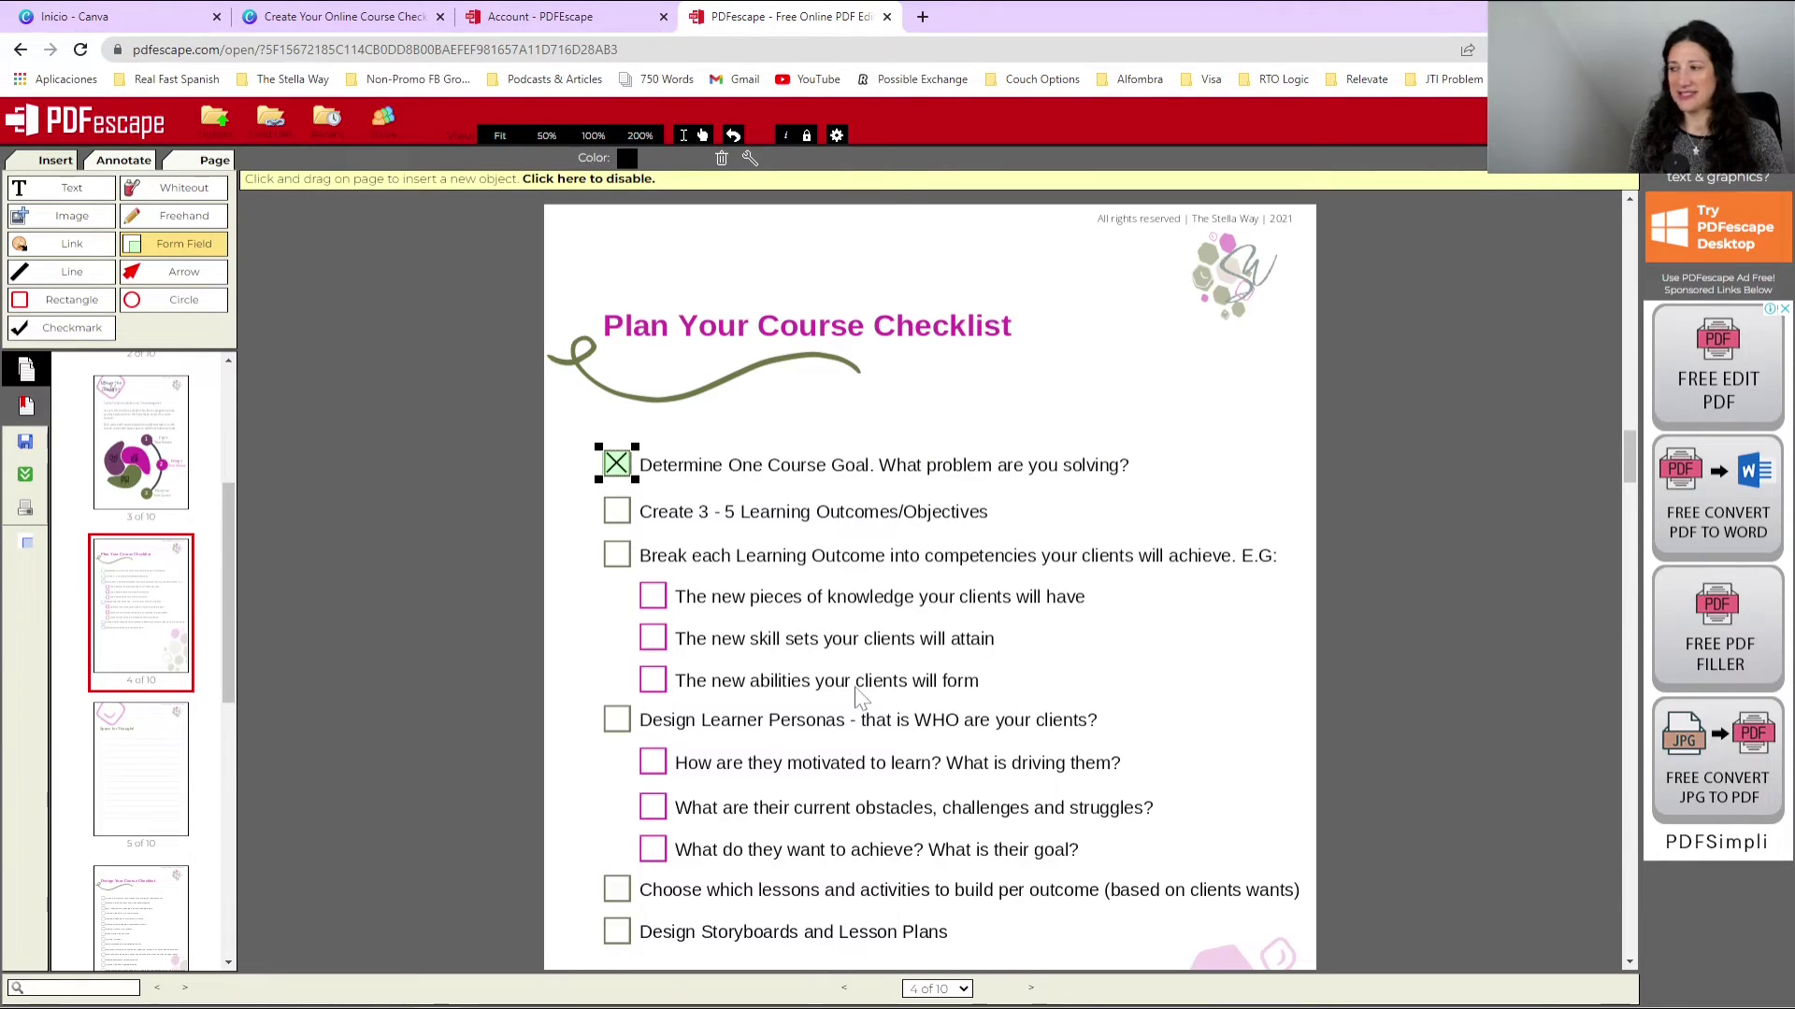
{"action": "double_click", "coordinate": [612, 464]}
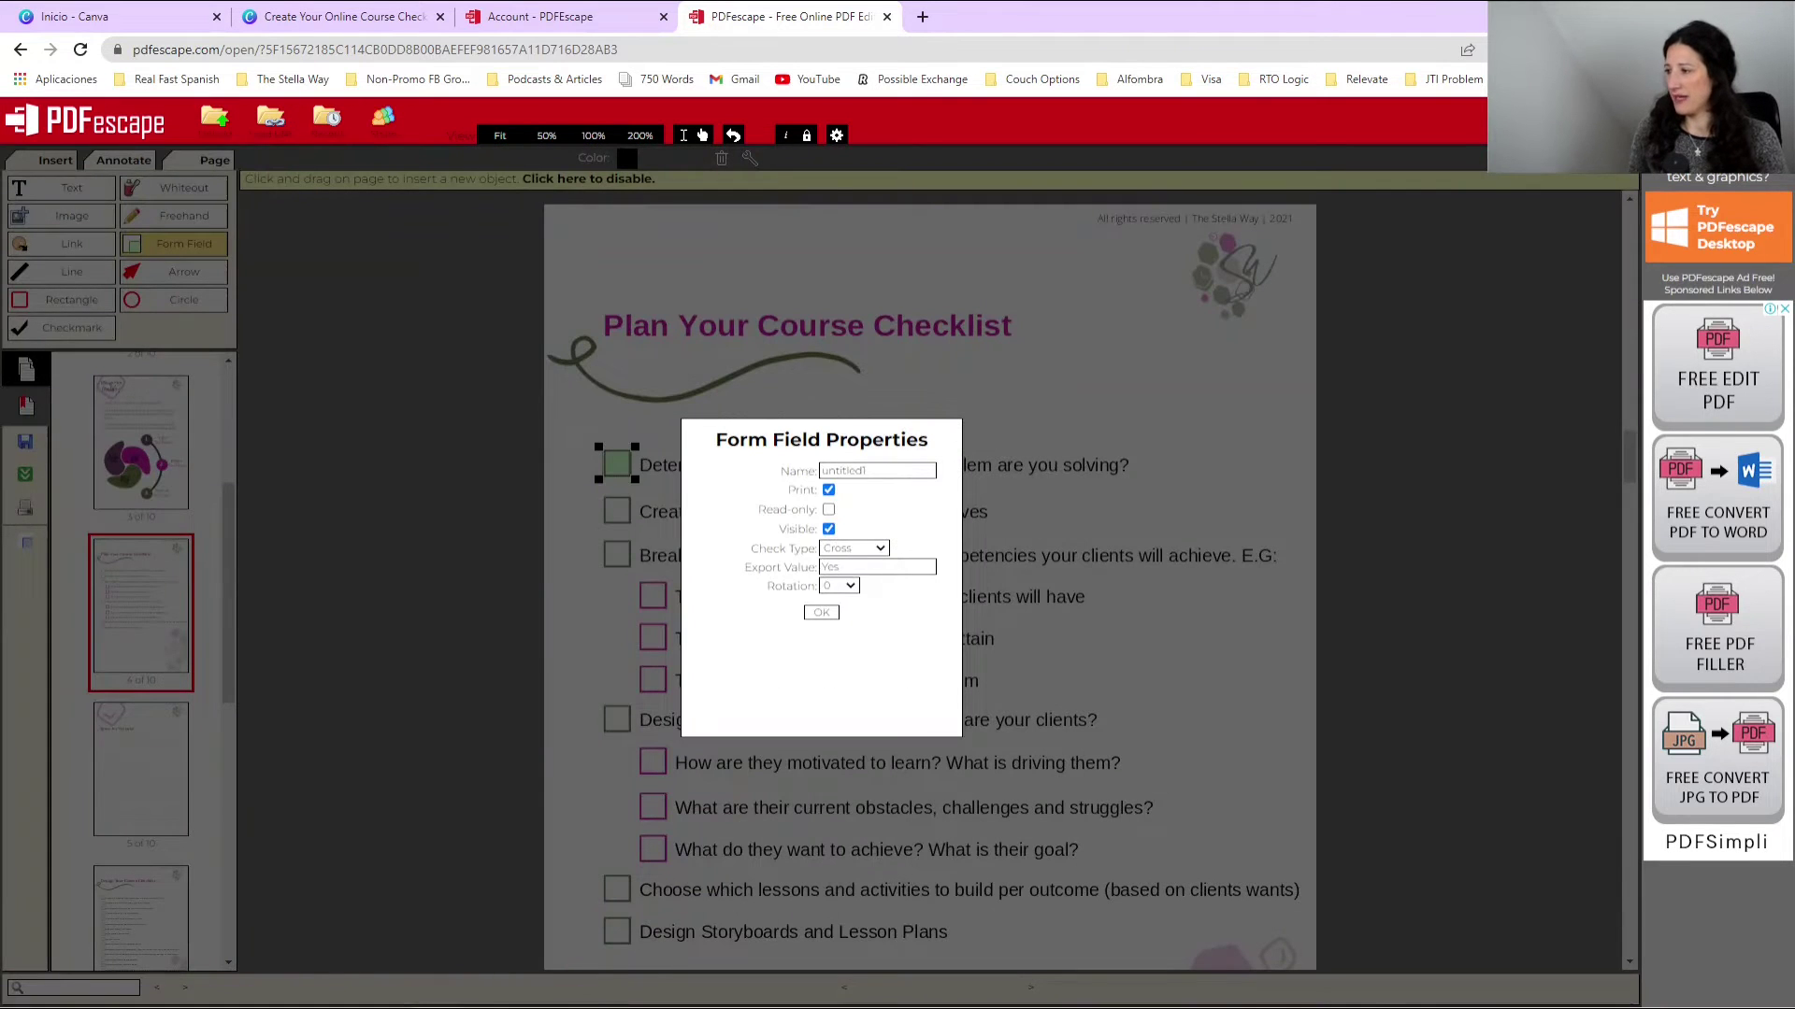
{"action": "left_click", "coordinate": [854, 548]}
{"action": "left_click", "coordinate": [837, 566]}
{"action": "left_click", "coordinate": [821, 612]}
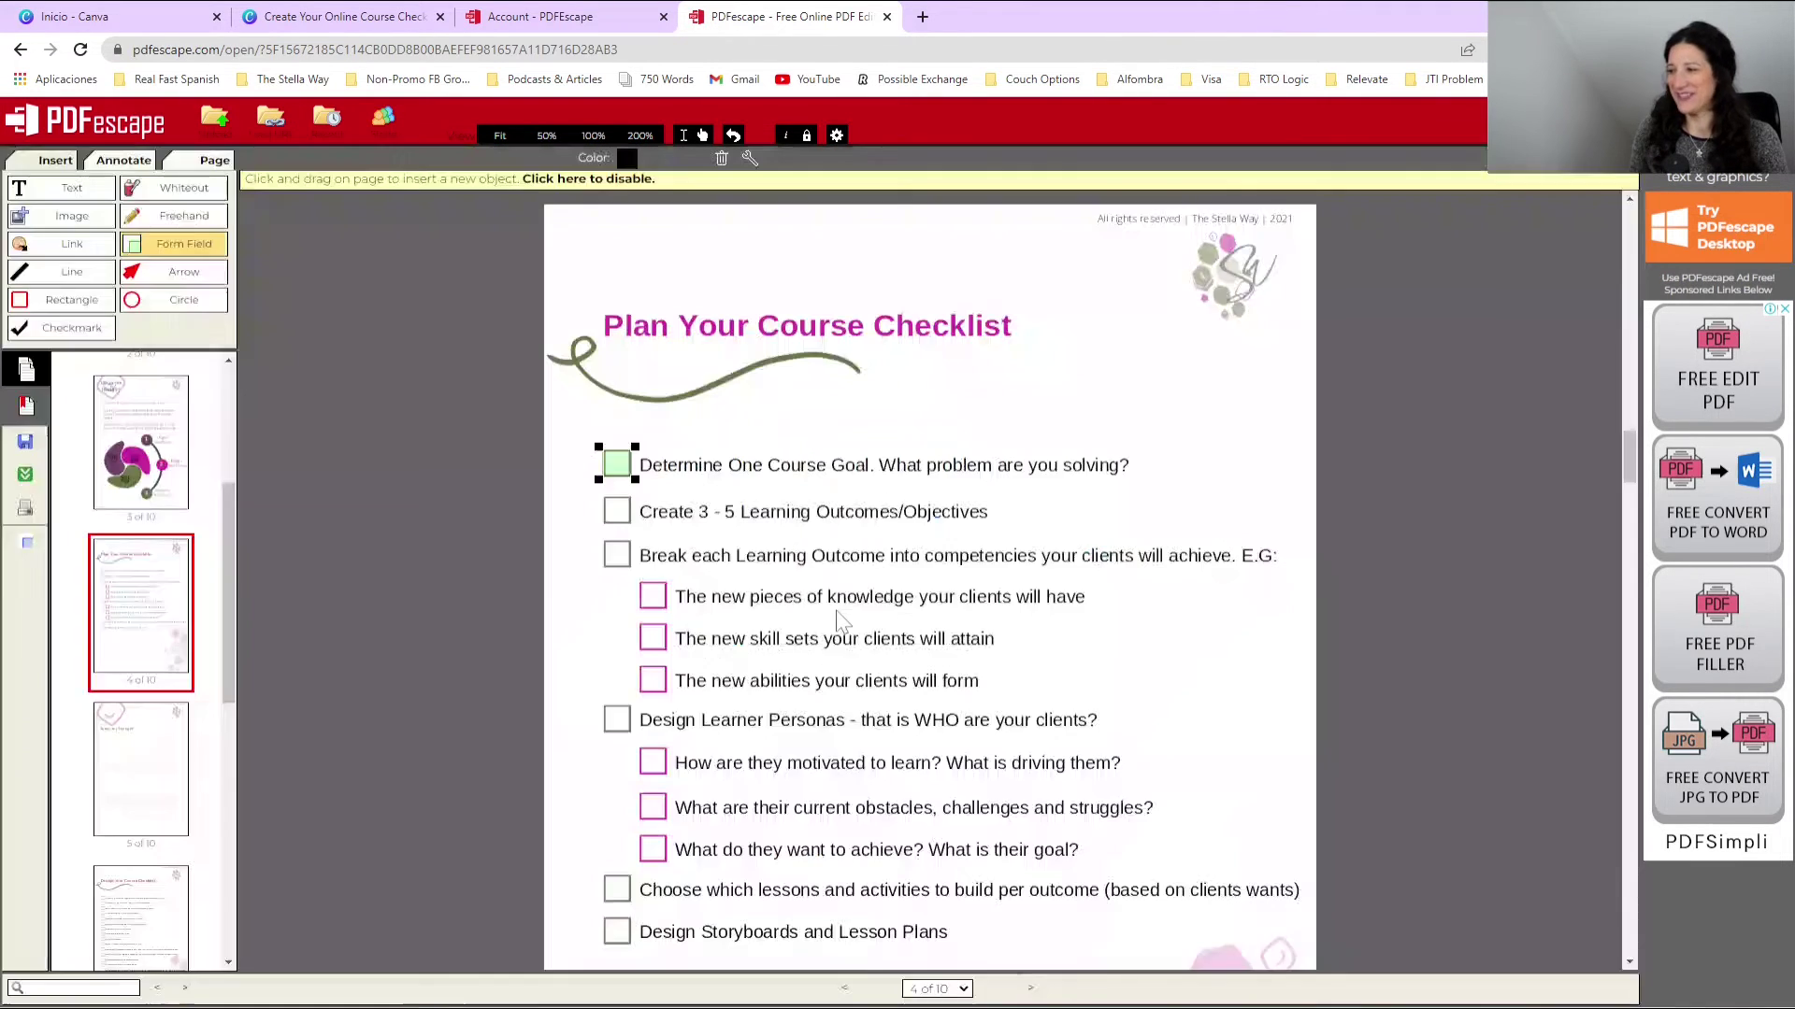
Step: Duplicate the checkbox field and move the copy onto the second item's box
{"action": "right_click", "coordinate": [621, 476]}
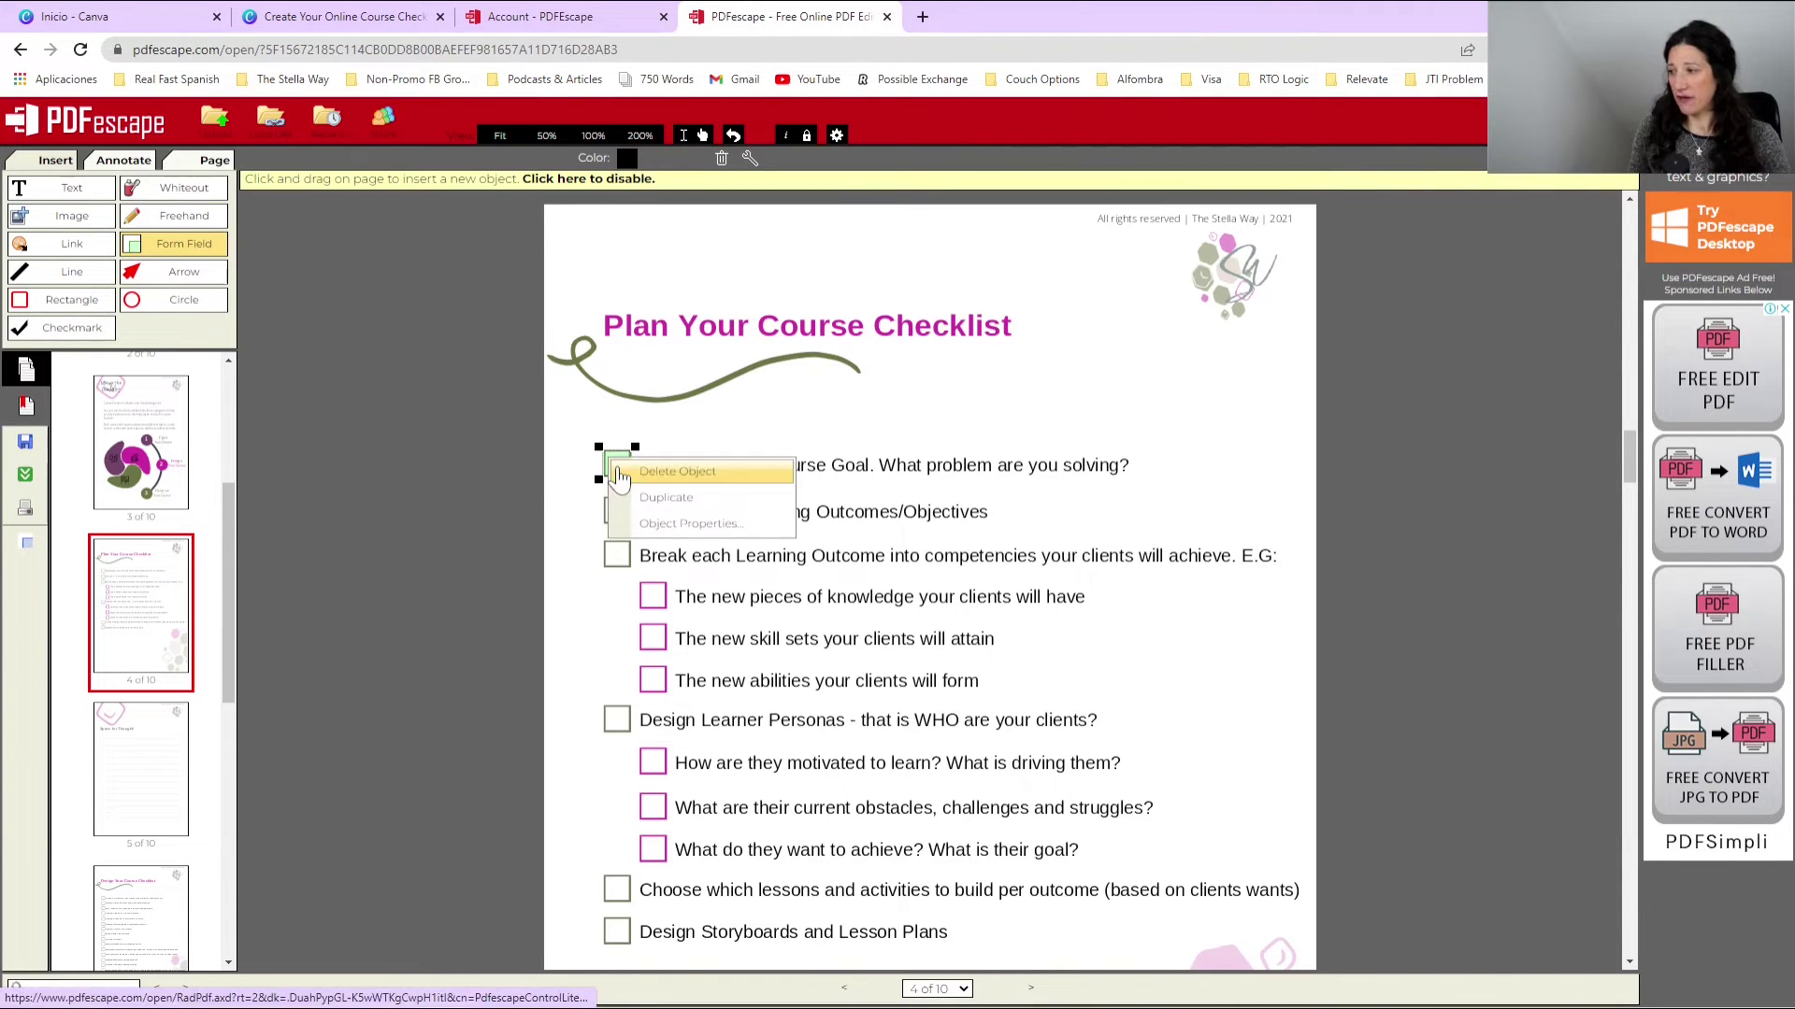
{"action": "left_click", "coordinate": [650, 499]}
{"action": "left_click_drag", "start_coordinate": [642, 467], "coordinate": [617, 535]}
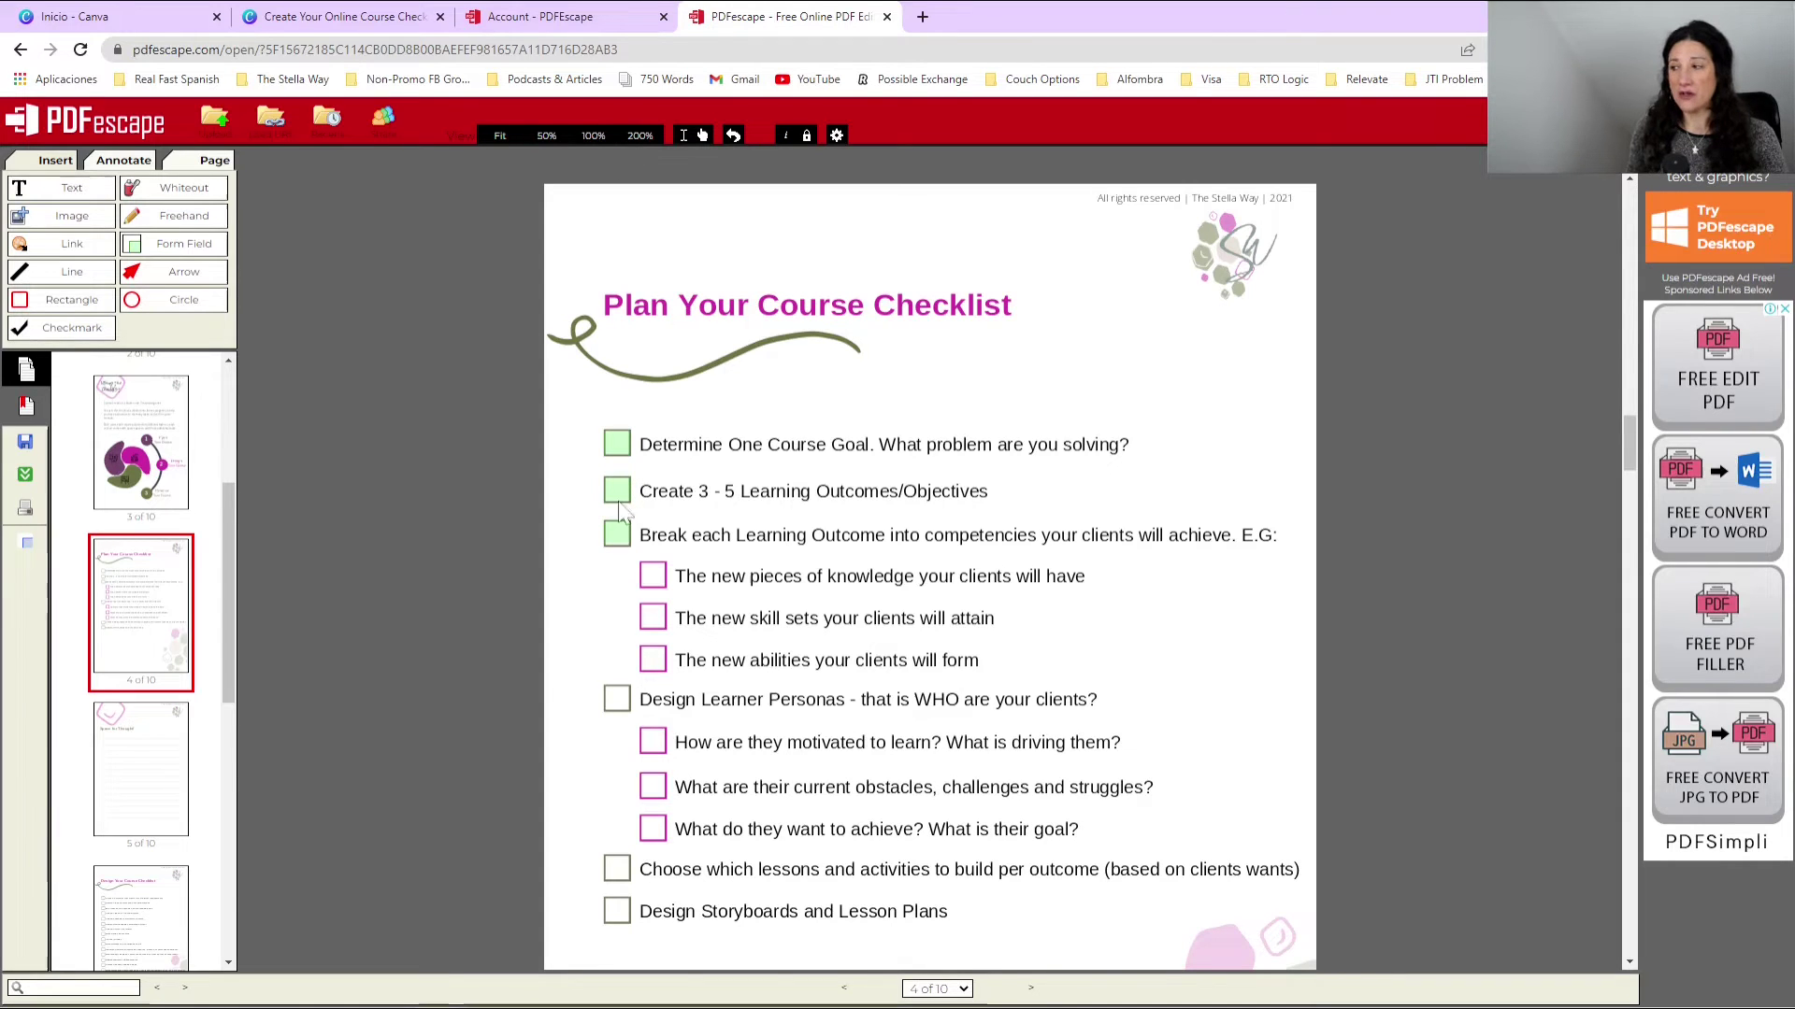
Step: Add new checkbox fields over the sub-item boxes and the items below, down to Choose which lessons
{"action": "left_click", "coordinate": [205, 246]}
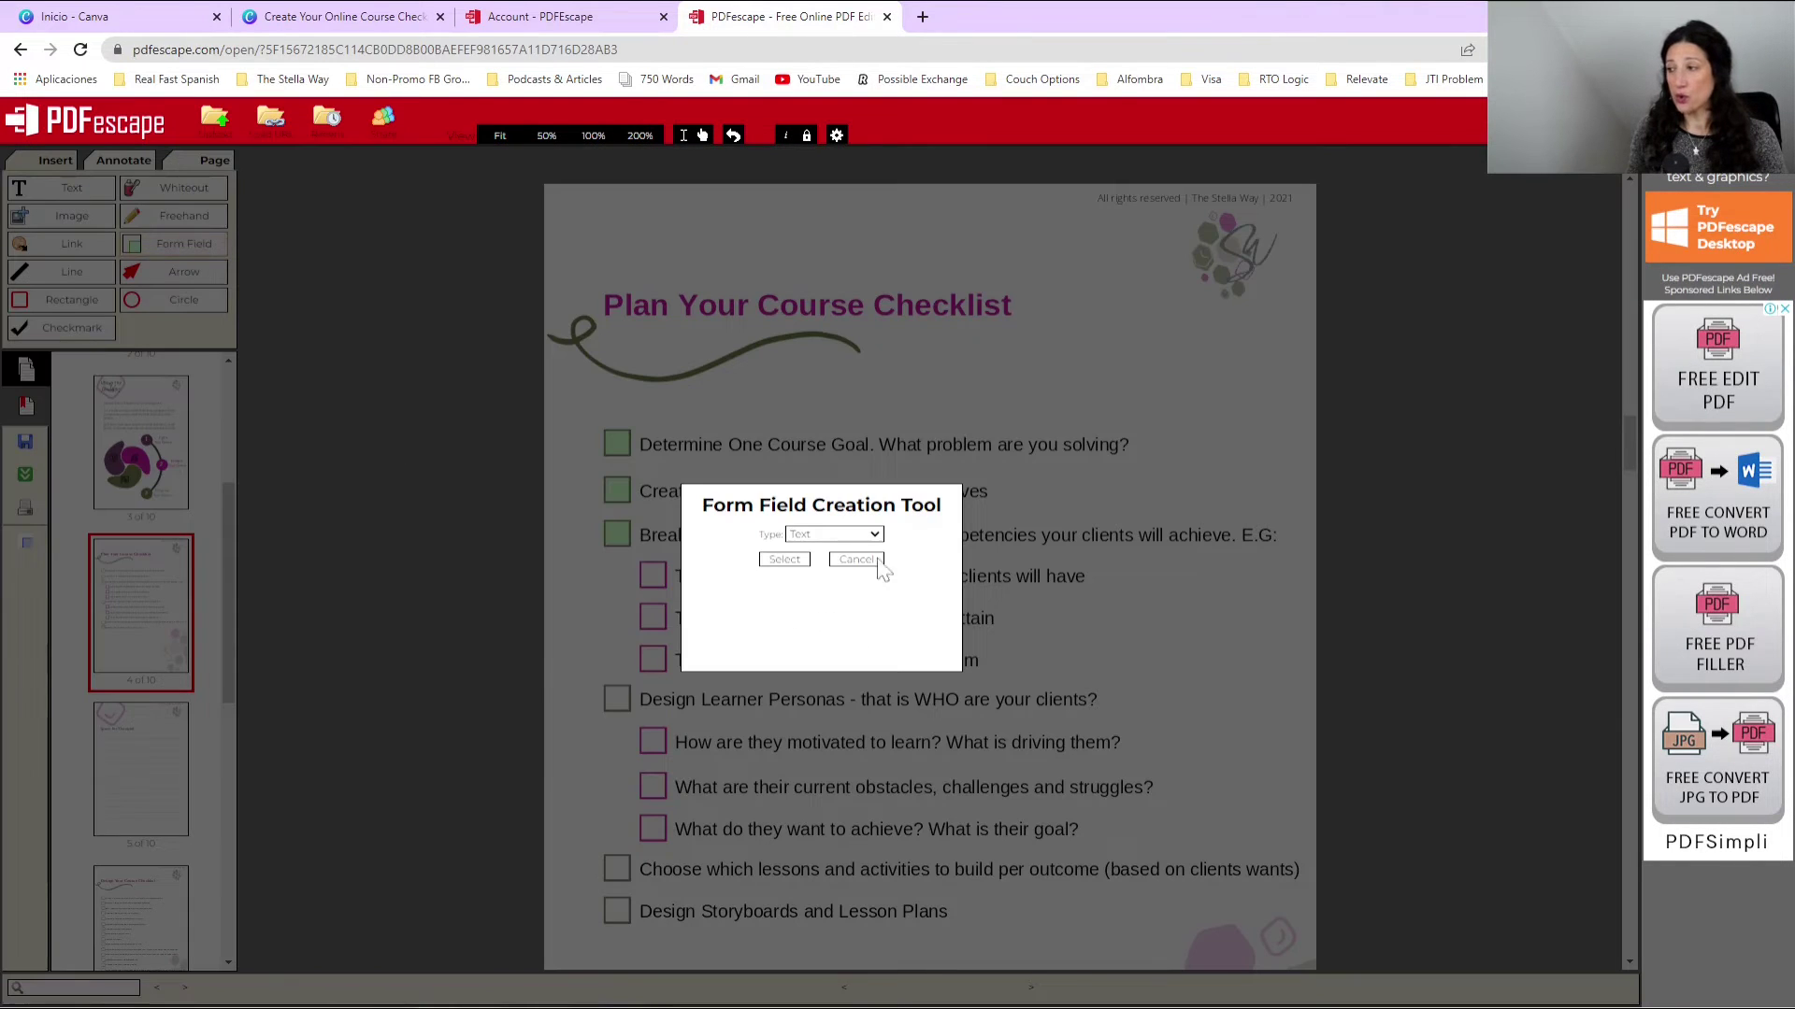
{"action": "left_click", "coordinate": [857, 539]}
{"action": "left_click", "coordinate": [809, 577]}
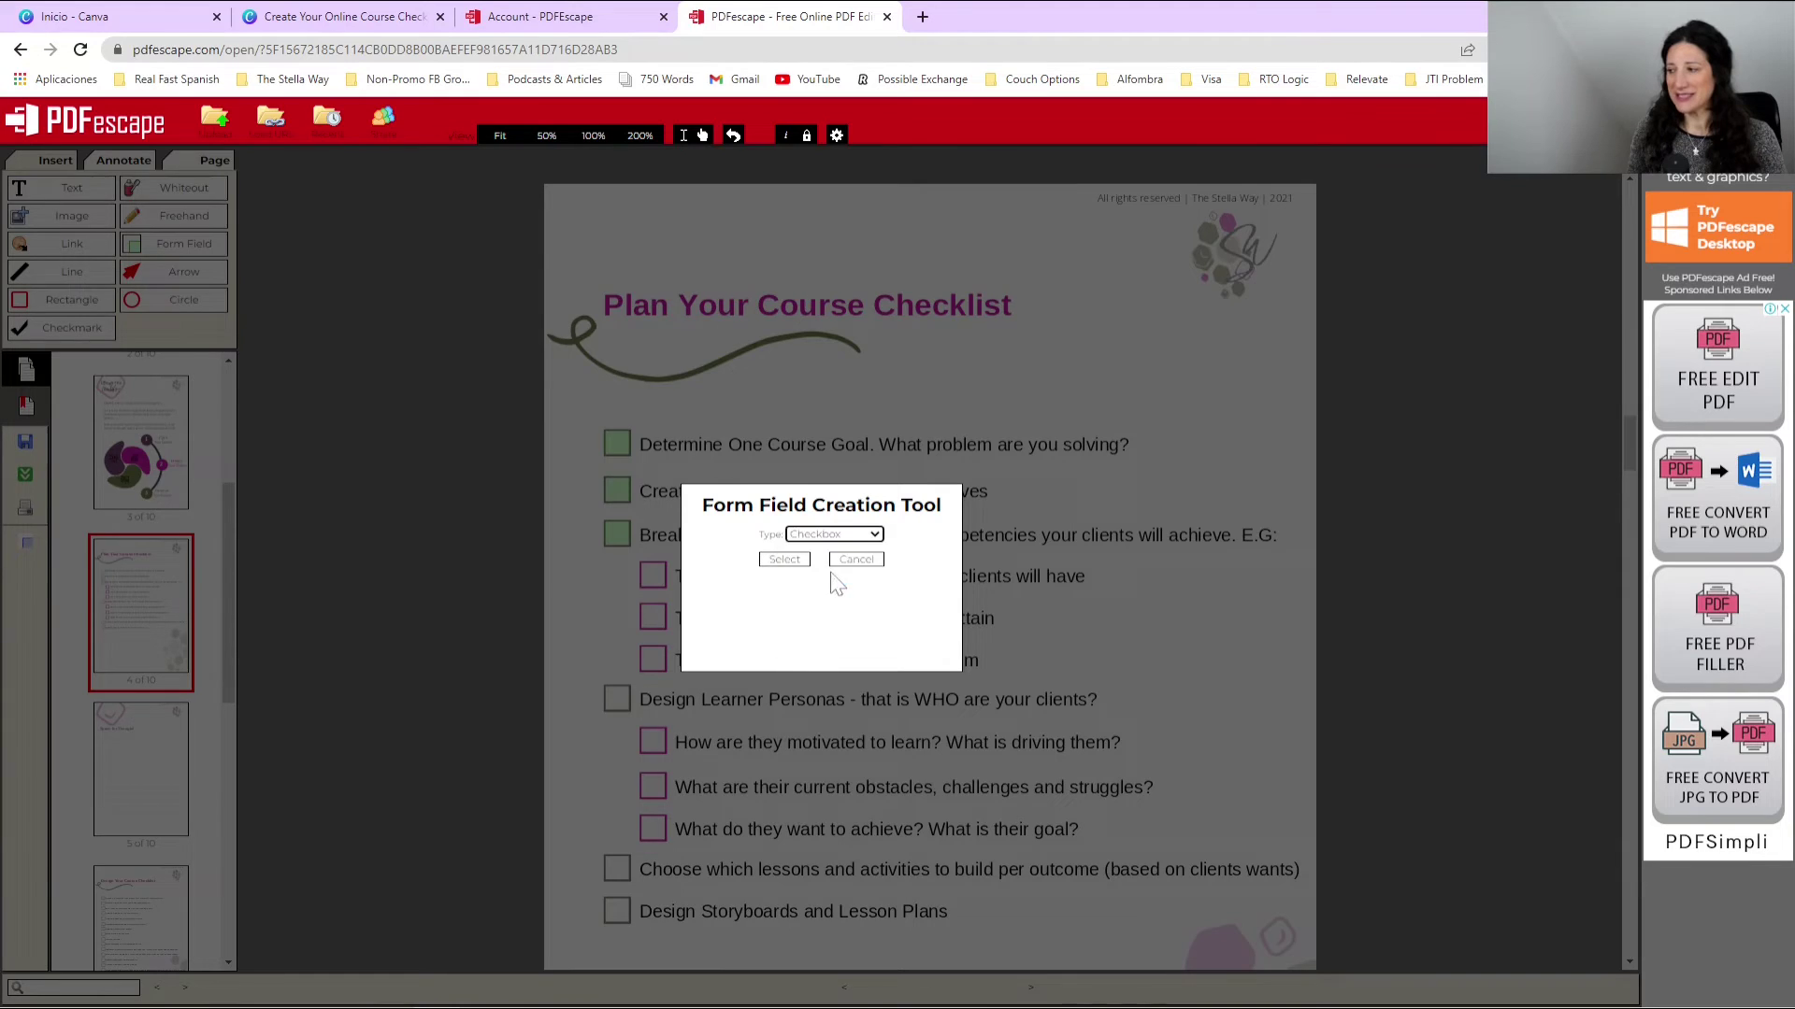
{"action": "left_click", "coordinate": [802, 564]}
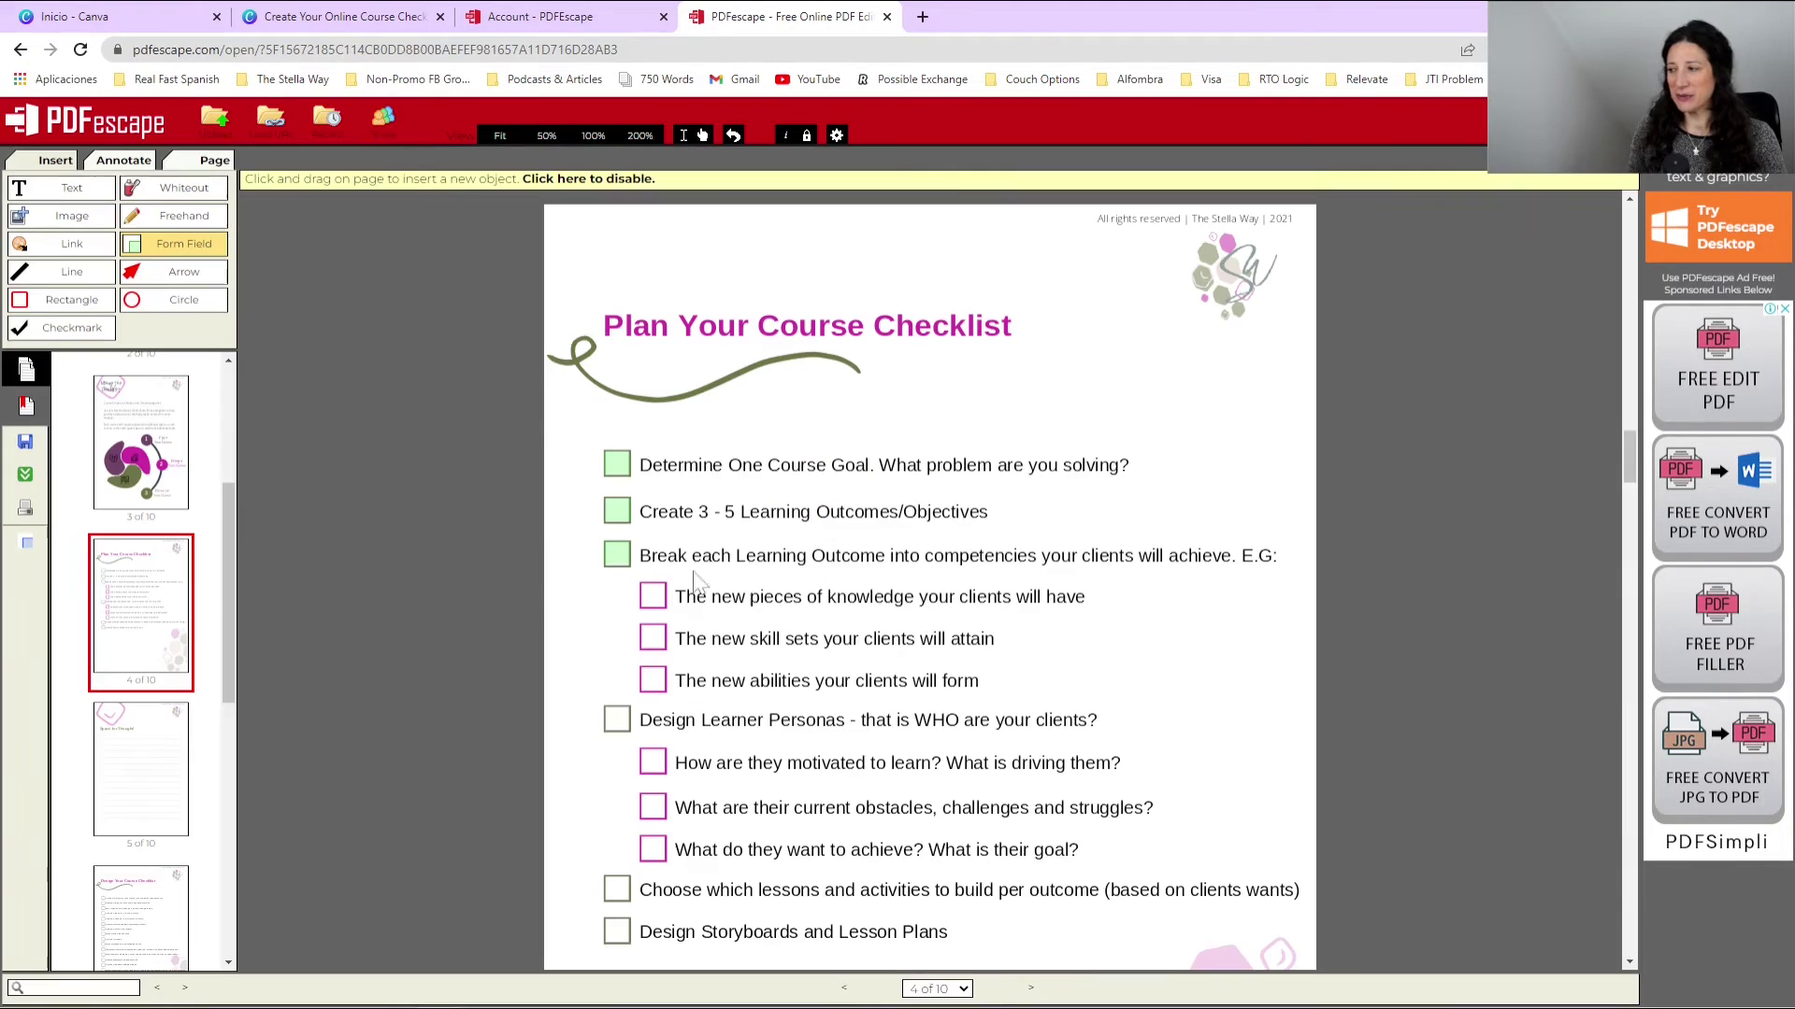
{"action": "mouse_move", "coordinate": [639, 583]}
{"action": "left_mouse_down"}
{"action": "mouse_move", "coordinate": [672, 619]}
{"action": "mouse_move", "coordinate": [669, 661]}
{"action": "mouse_move", "coordinate": [645, 675]}
{"action": "mouse_move", "coordinate": [669, 700]}
{"action": "left_mouse_up"}
{"action": "left_click", "coordinate": [653, 596]}
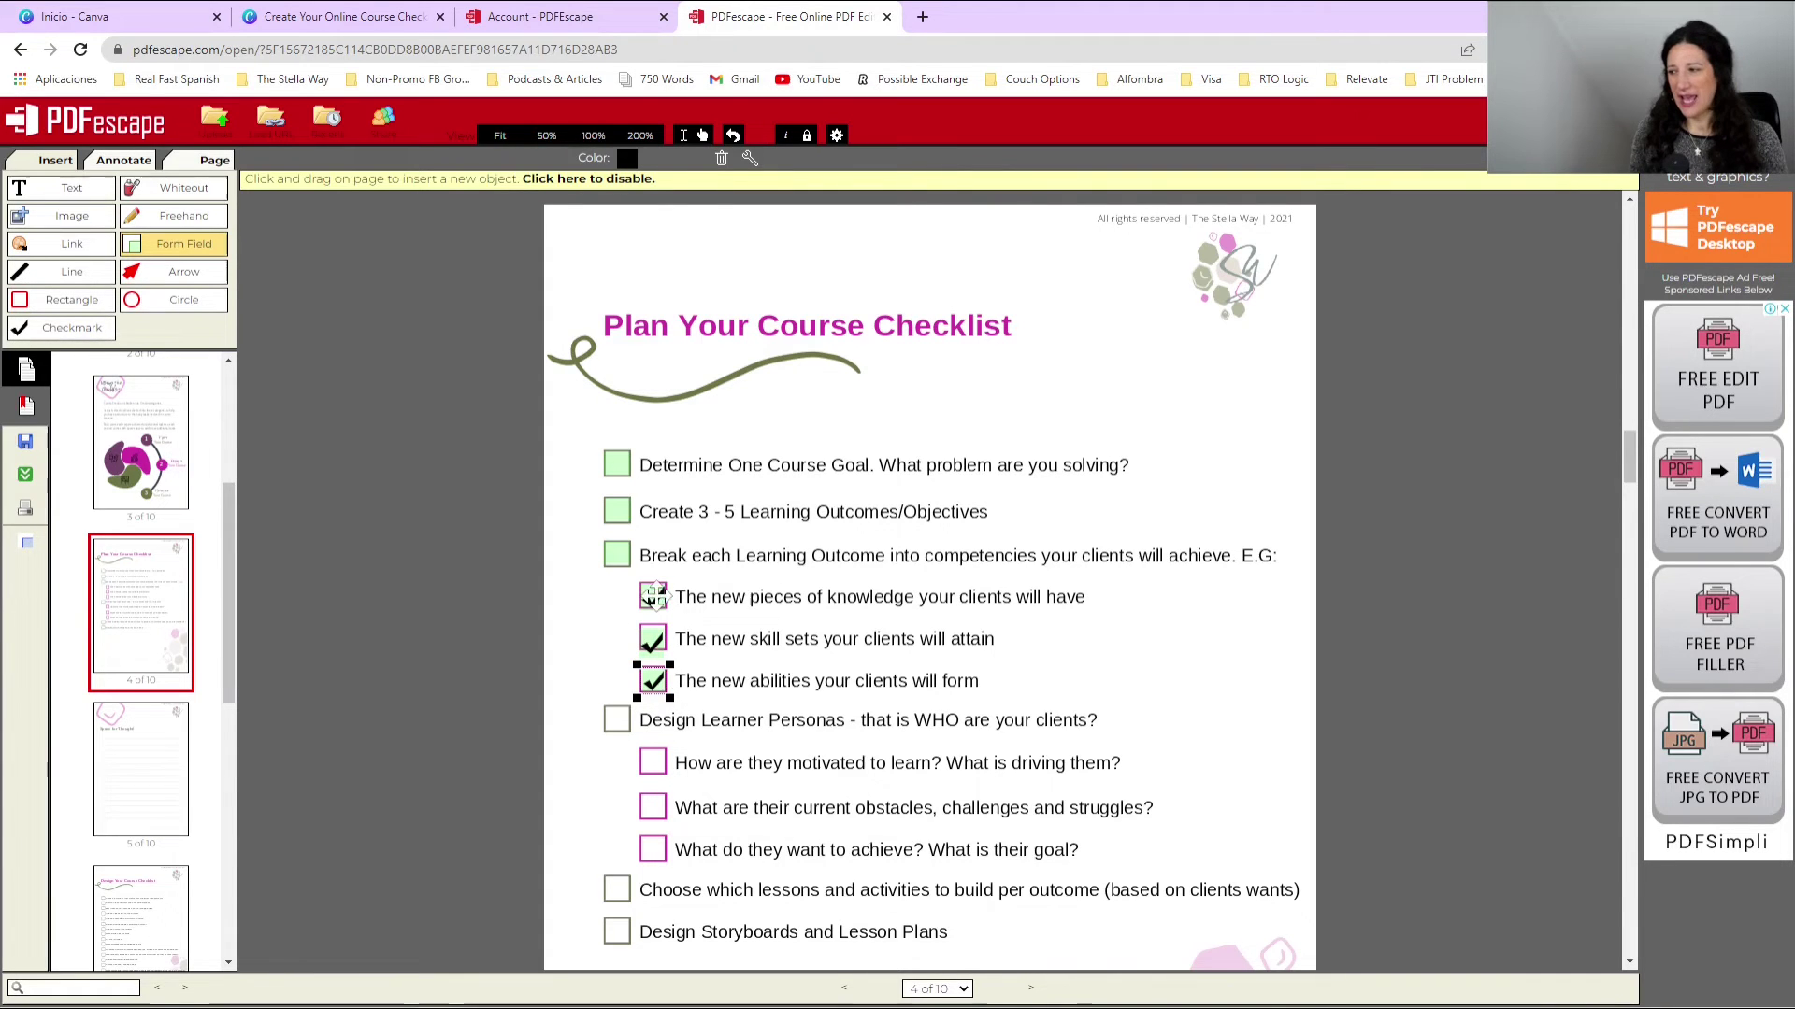
{"action": "left_click", "coordinate": [654, 645]}
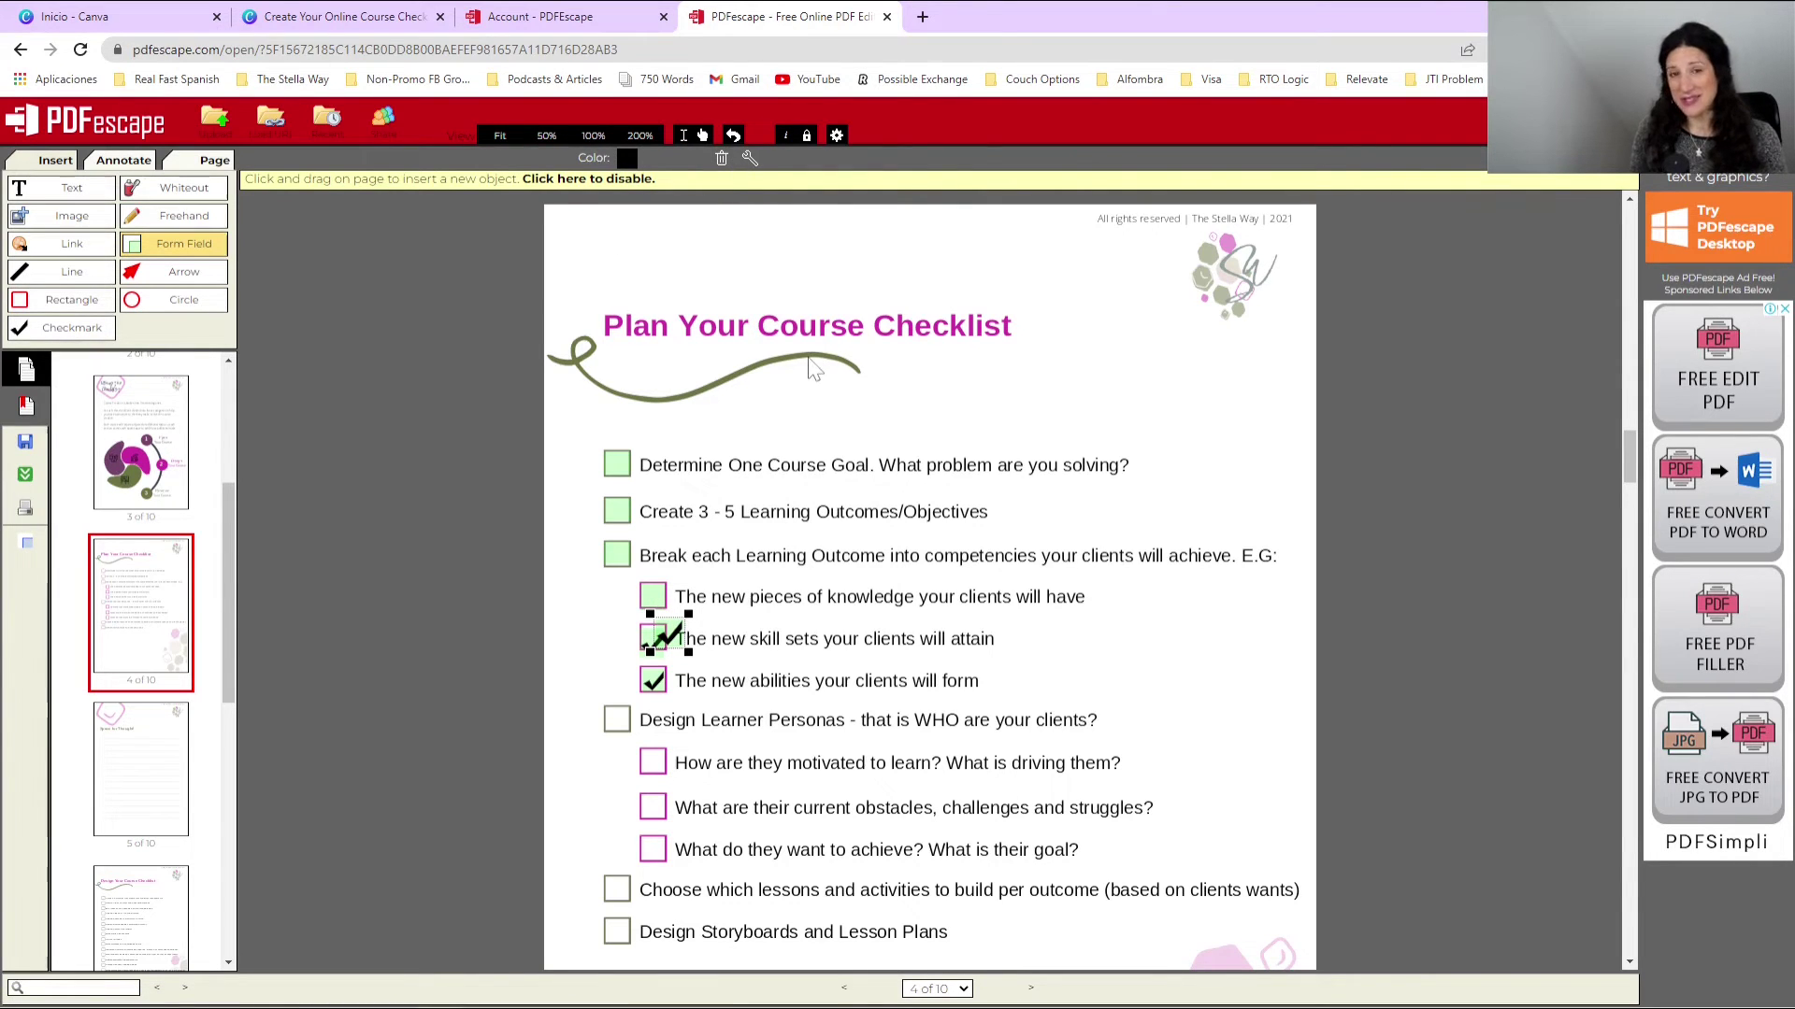
{"action": "left_click", "coordinate": [617, 722]}
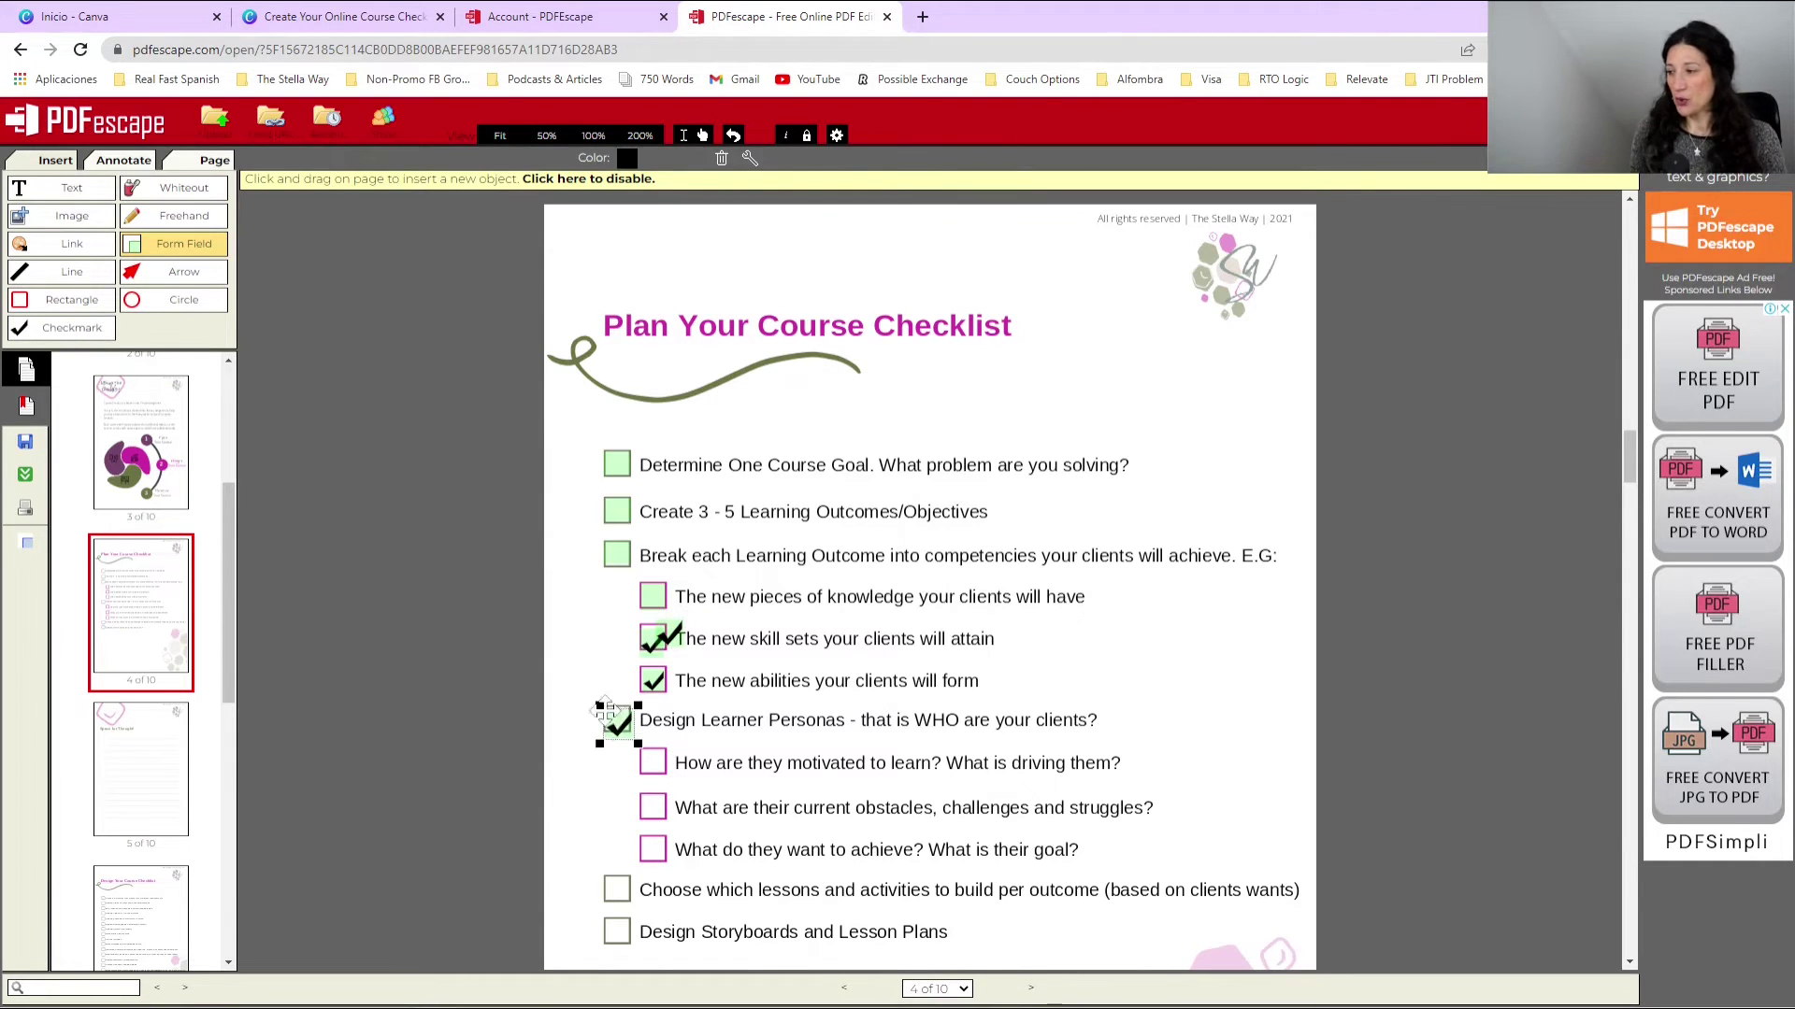
{"action": "left_click", "coordinate": [659, 767]}
{"action": "left_click", "coordinate": [661, 832]}
{"action": "left_click", "coordinate": [645, 886]}
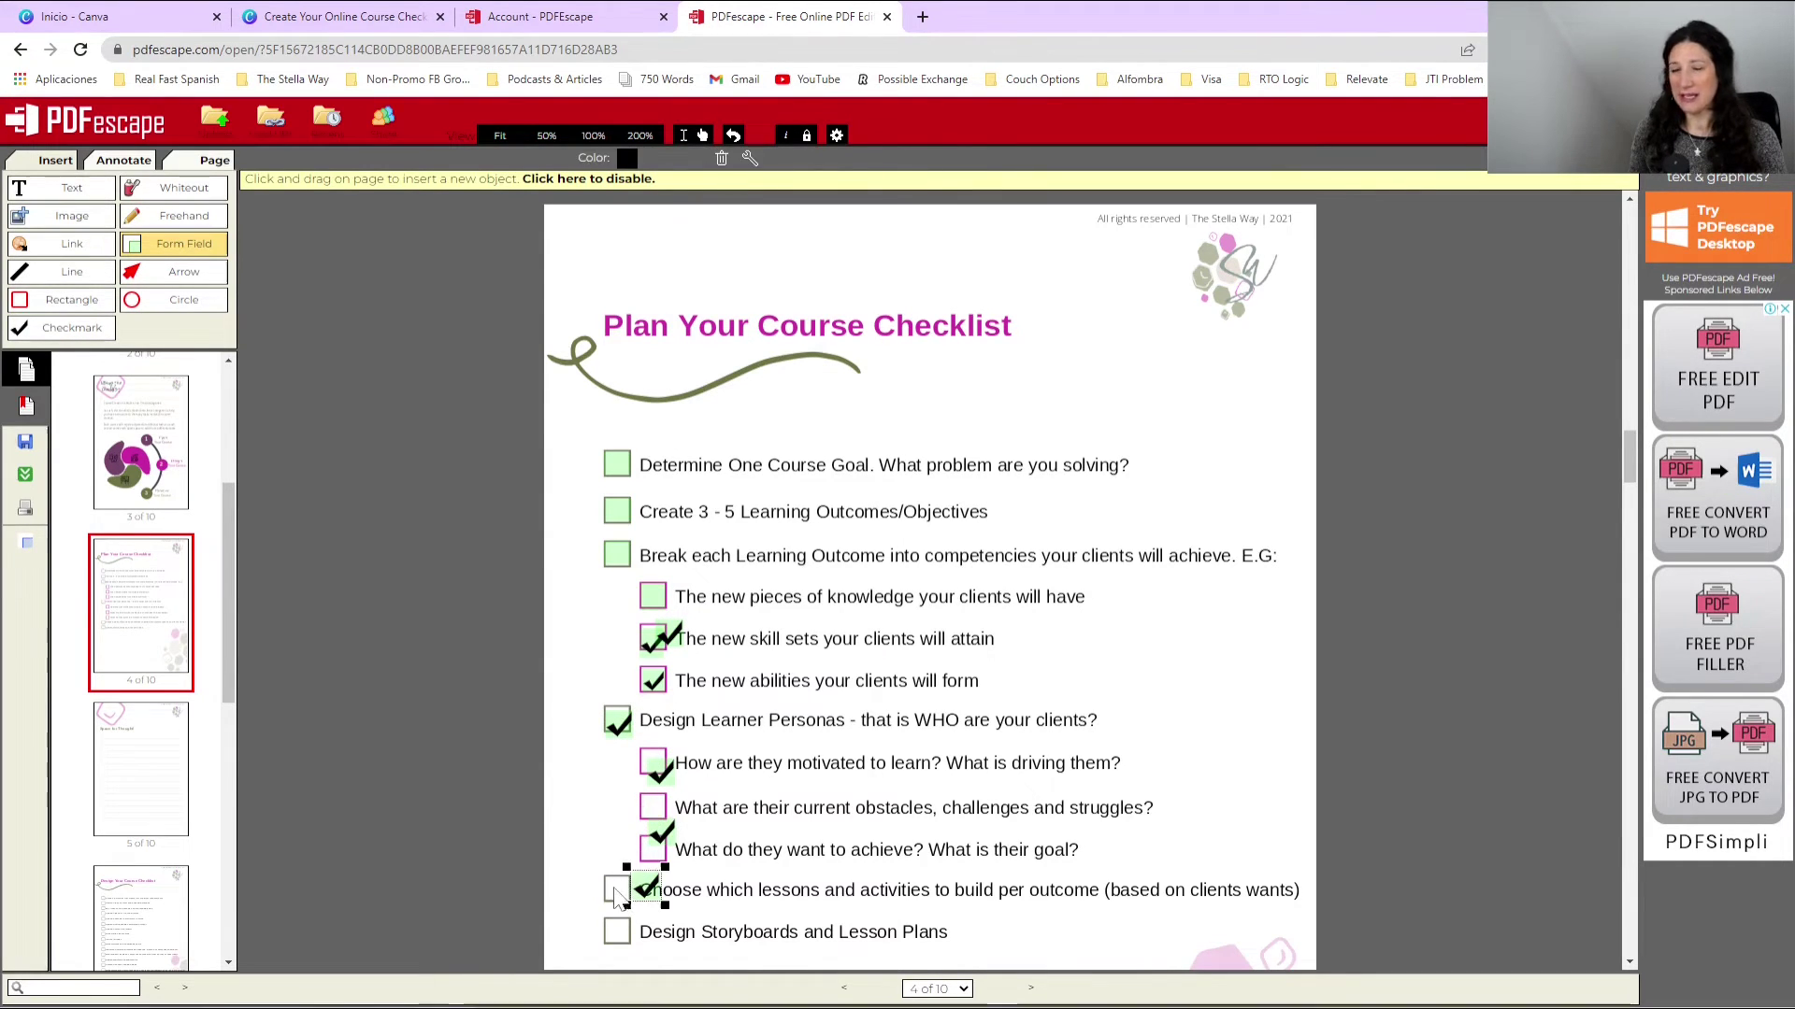
Step: Delete the stray checkbox fields from Choose which lessons back up to new pieces of knowledge
{"action": "key", "text": "Delete"}
{"action": "left_click", "coordinate": [658, 834]}
{"action": "key", "text": "Delete"}
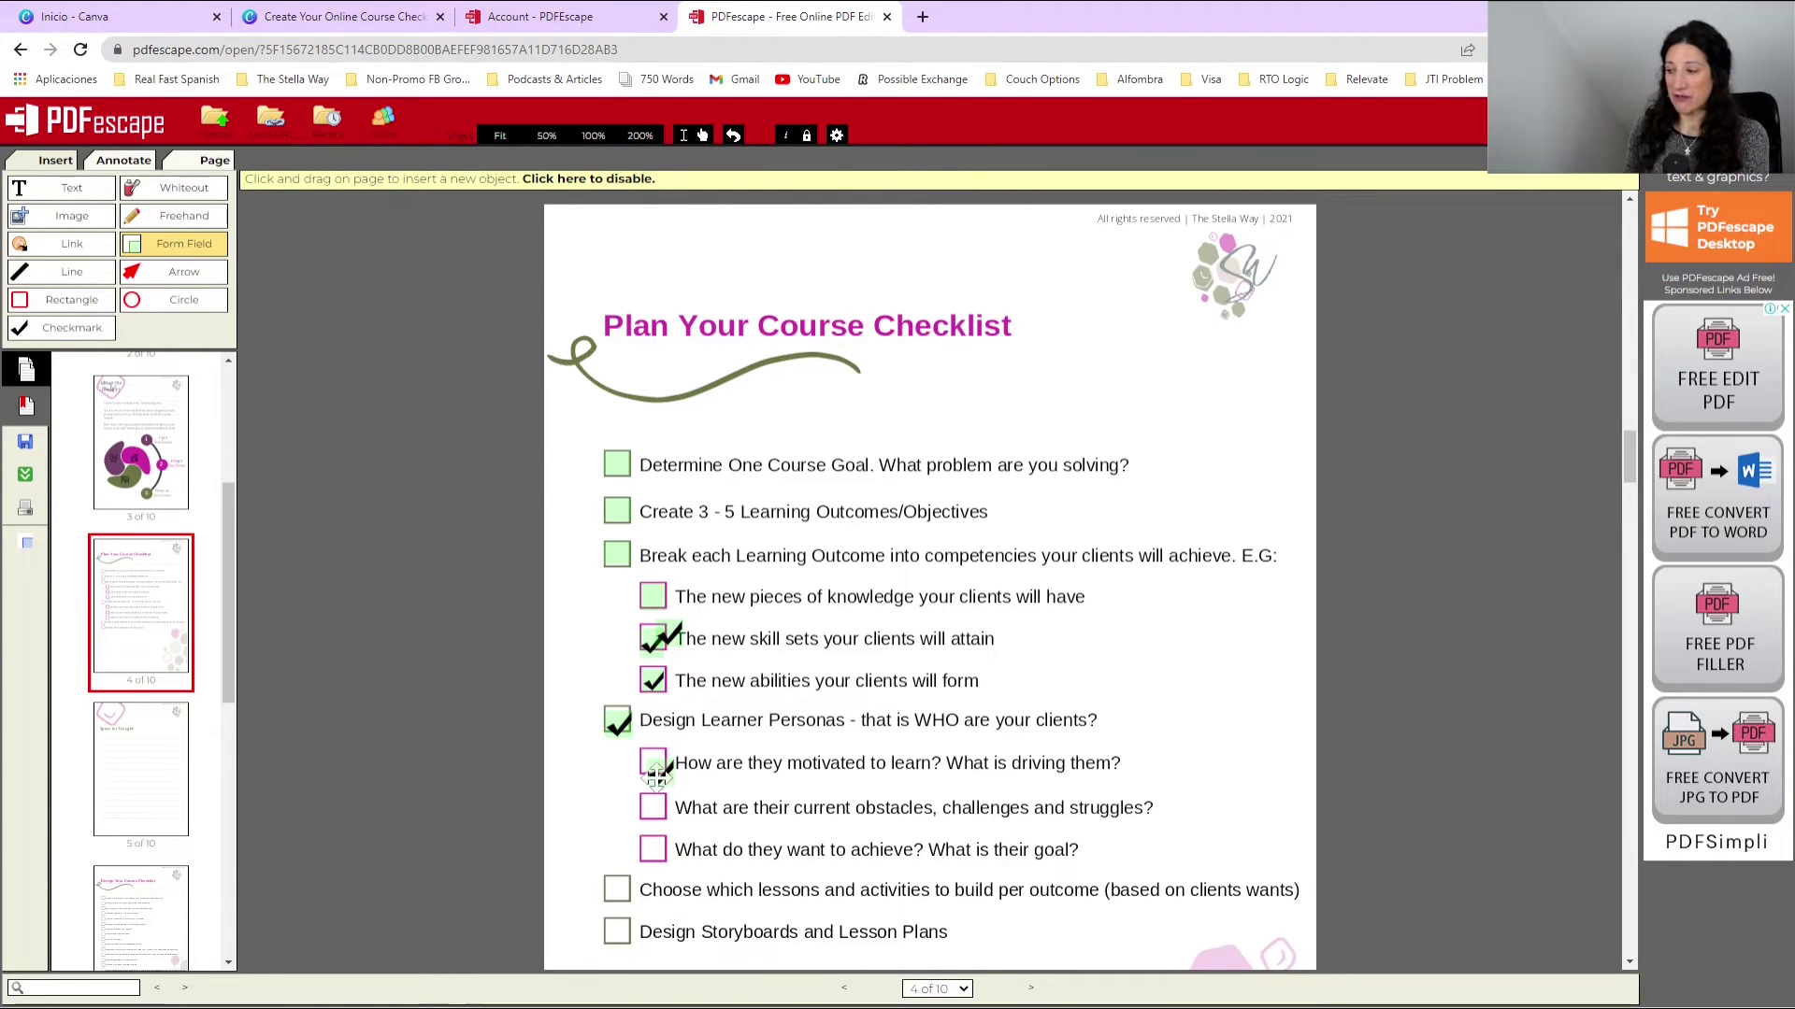
{"action": "left_click", "coordinate": [657, 773]}
{"action": "key", "text": "Delete"}
{"action": "left_click", "coordinate": [617, 724]}
{"action": "key", "text": "Delete"}
{"action": "left_click", "coordinate": [652, 682]}
{"action": "key", "text": "Delete"}
{"action": "left_click", "coordinate": [657, 643]}
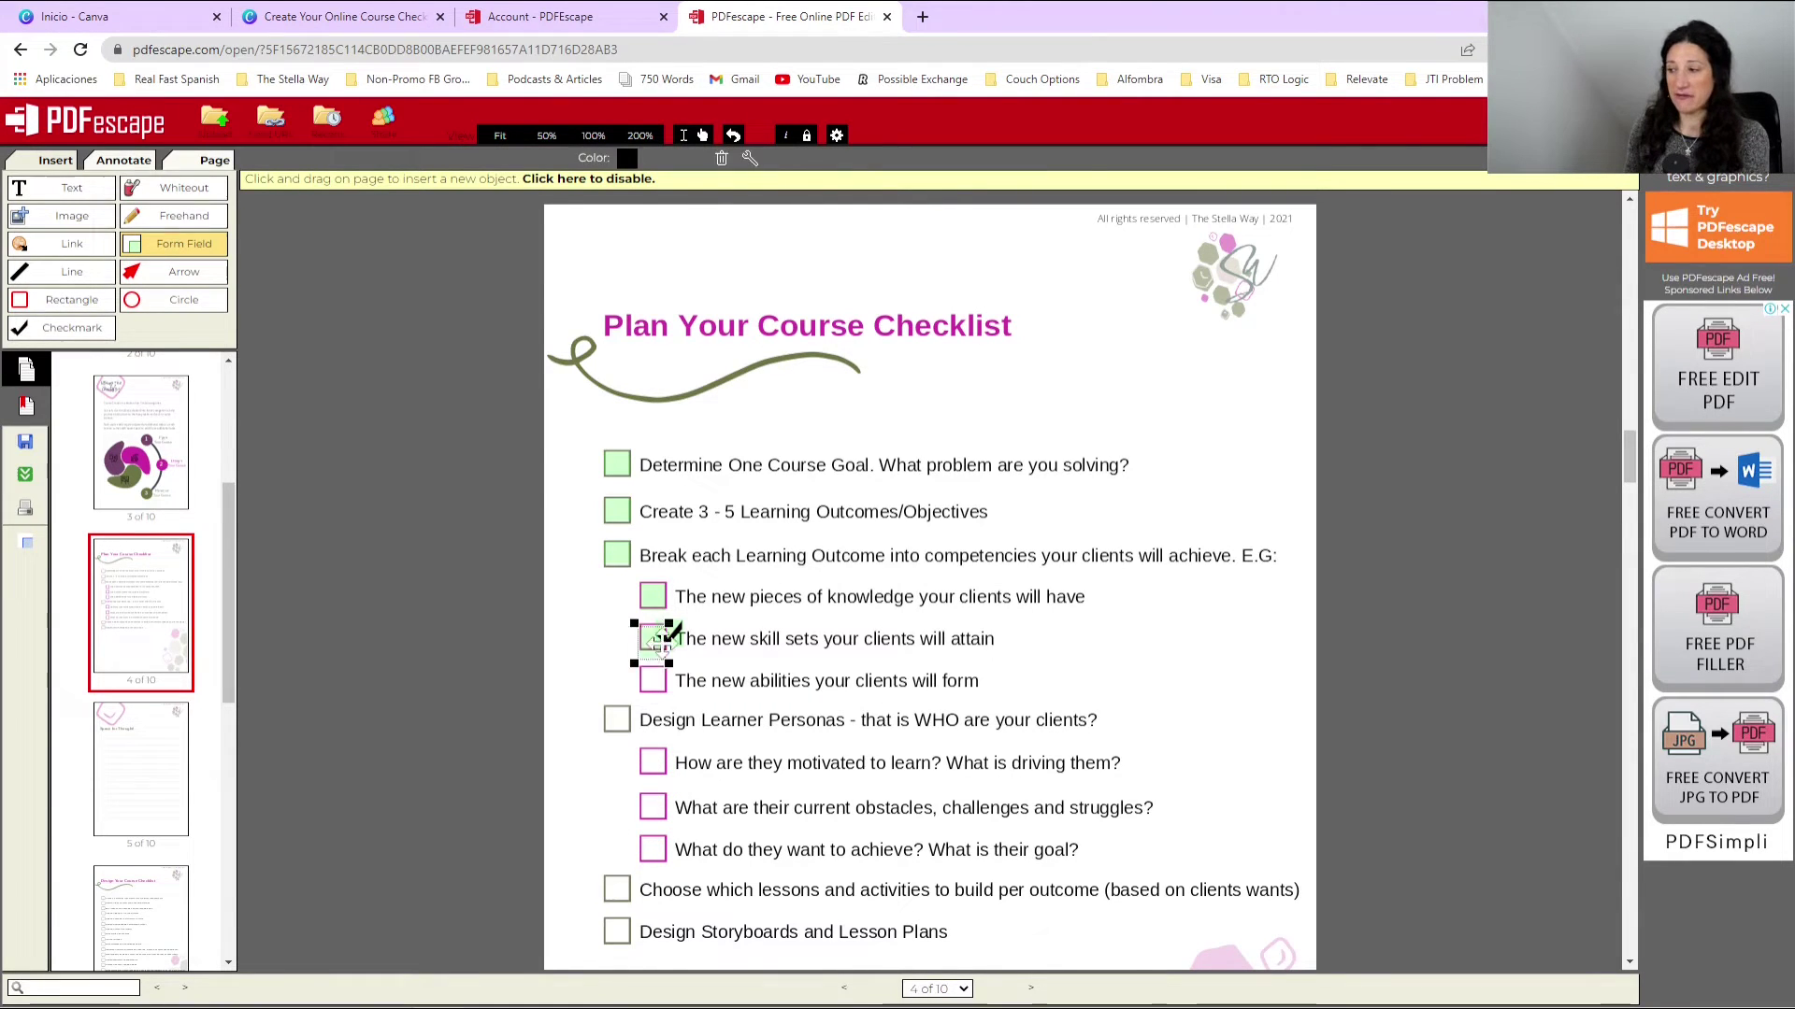
{"action": "key", "text": "Delete"}
{"action": "left_click", "coordinate": [652, 596]}
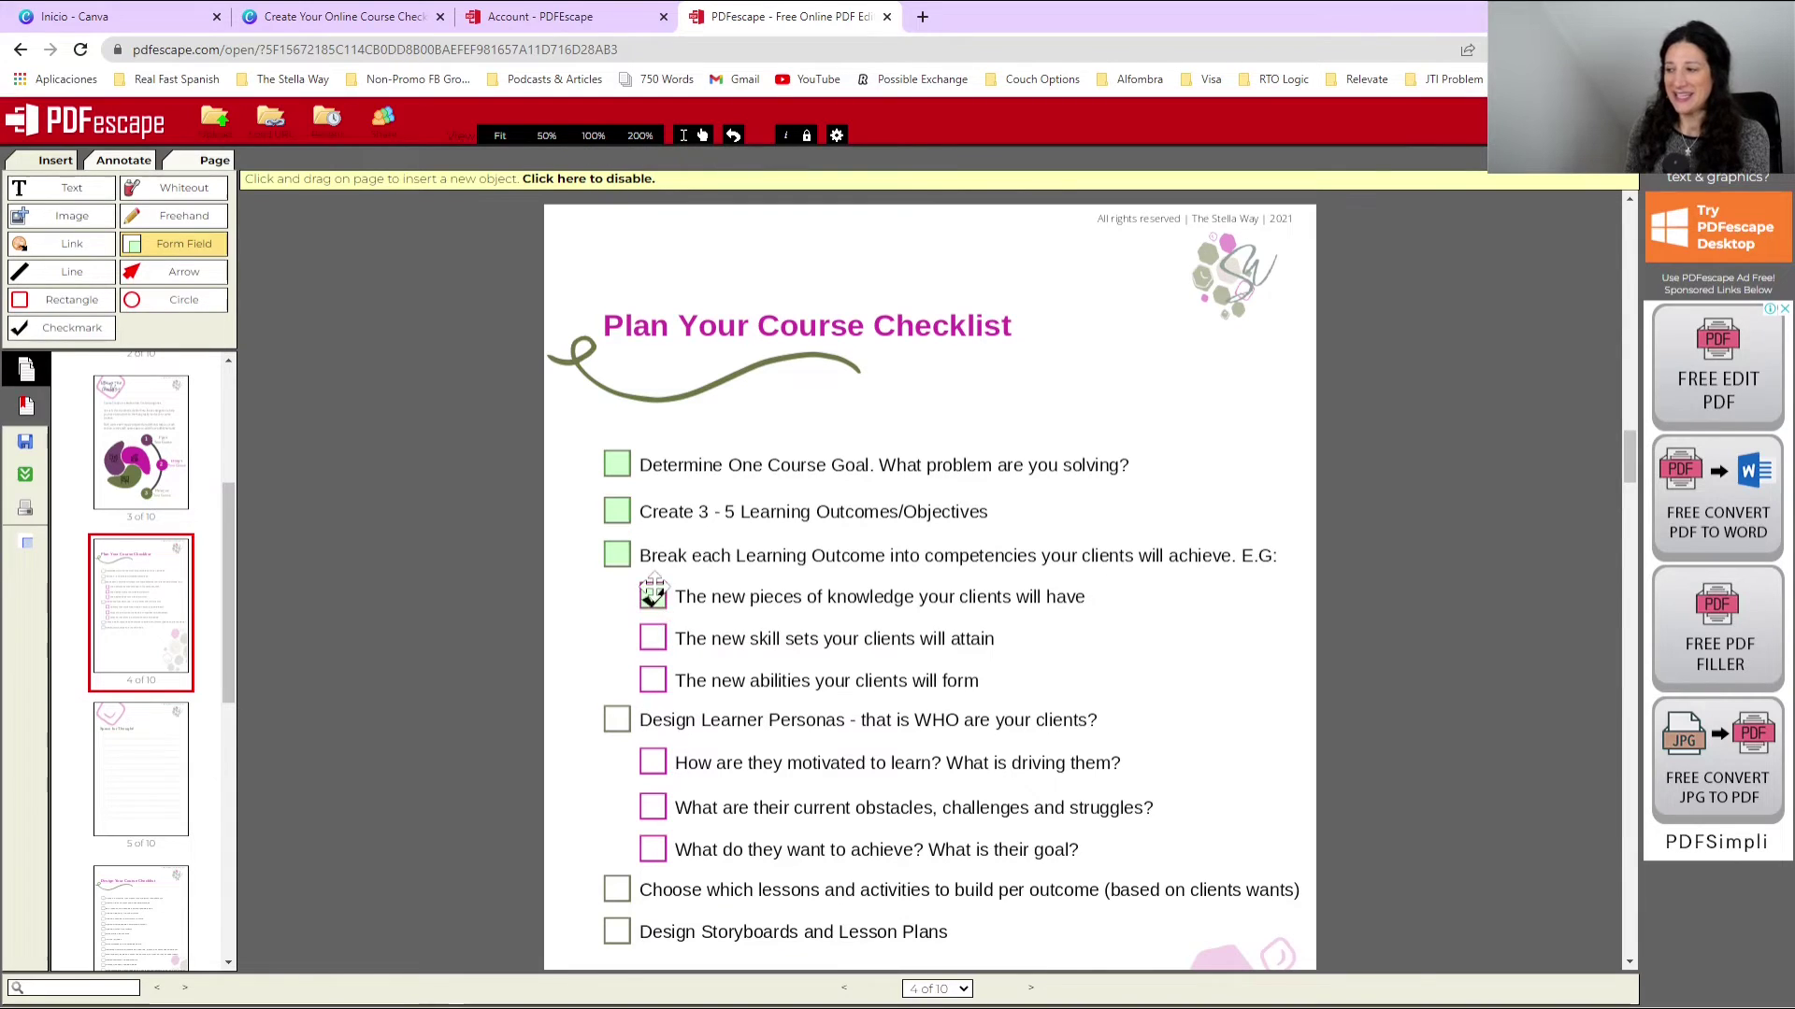
{"action": "key", "text": "Delete"}
Step: Duplicate the checkbox field onto 'new pieces of knowledge', 'new skill sets' and 'new abilities'
{"action": "right_click", "coordinate": [617, 555]}
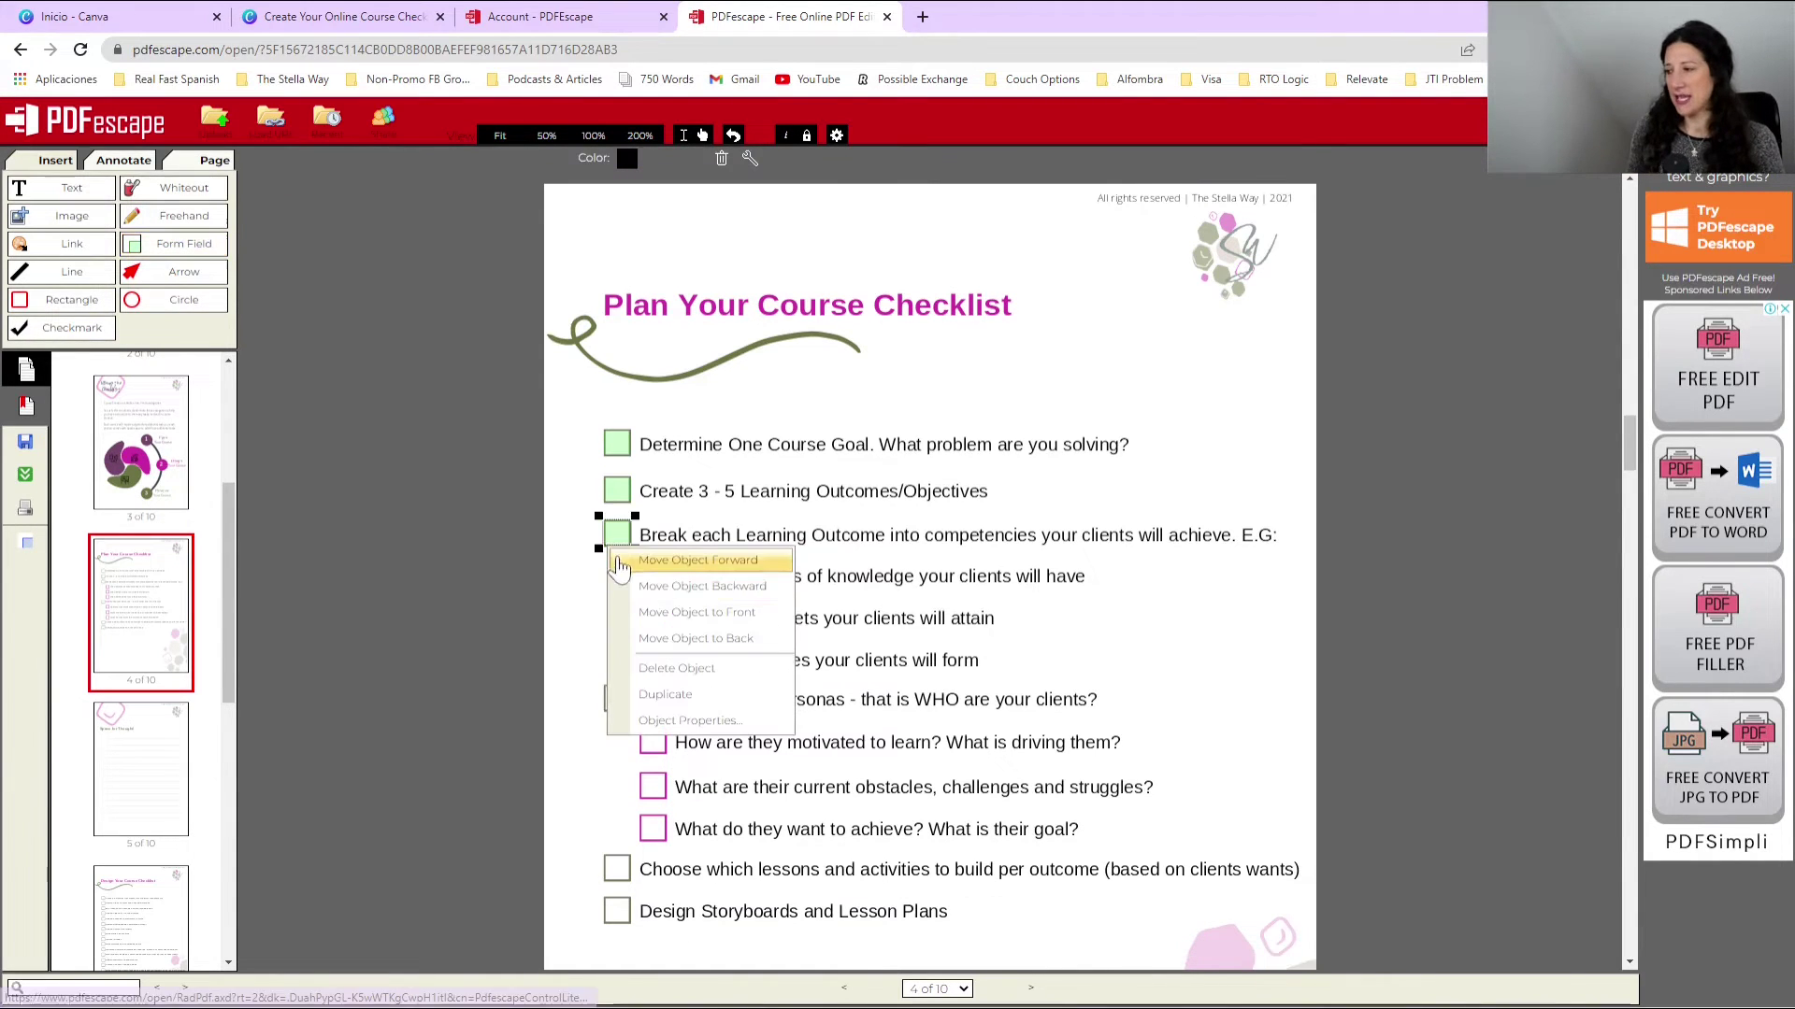
{"action": "left_click", "coordinate": [668, 695]}
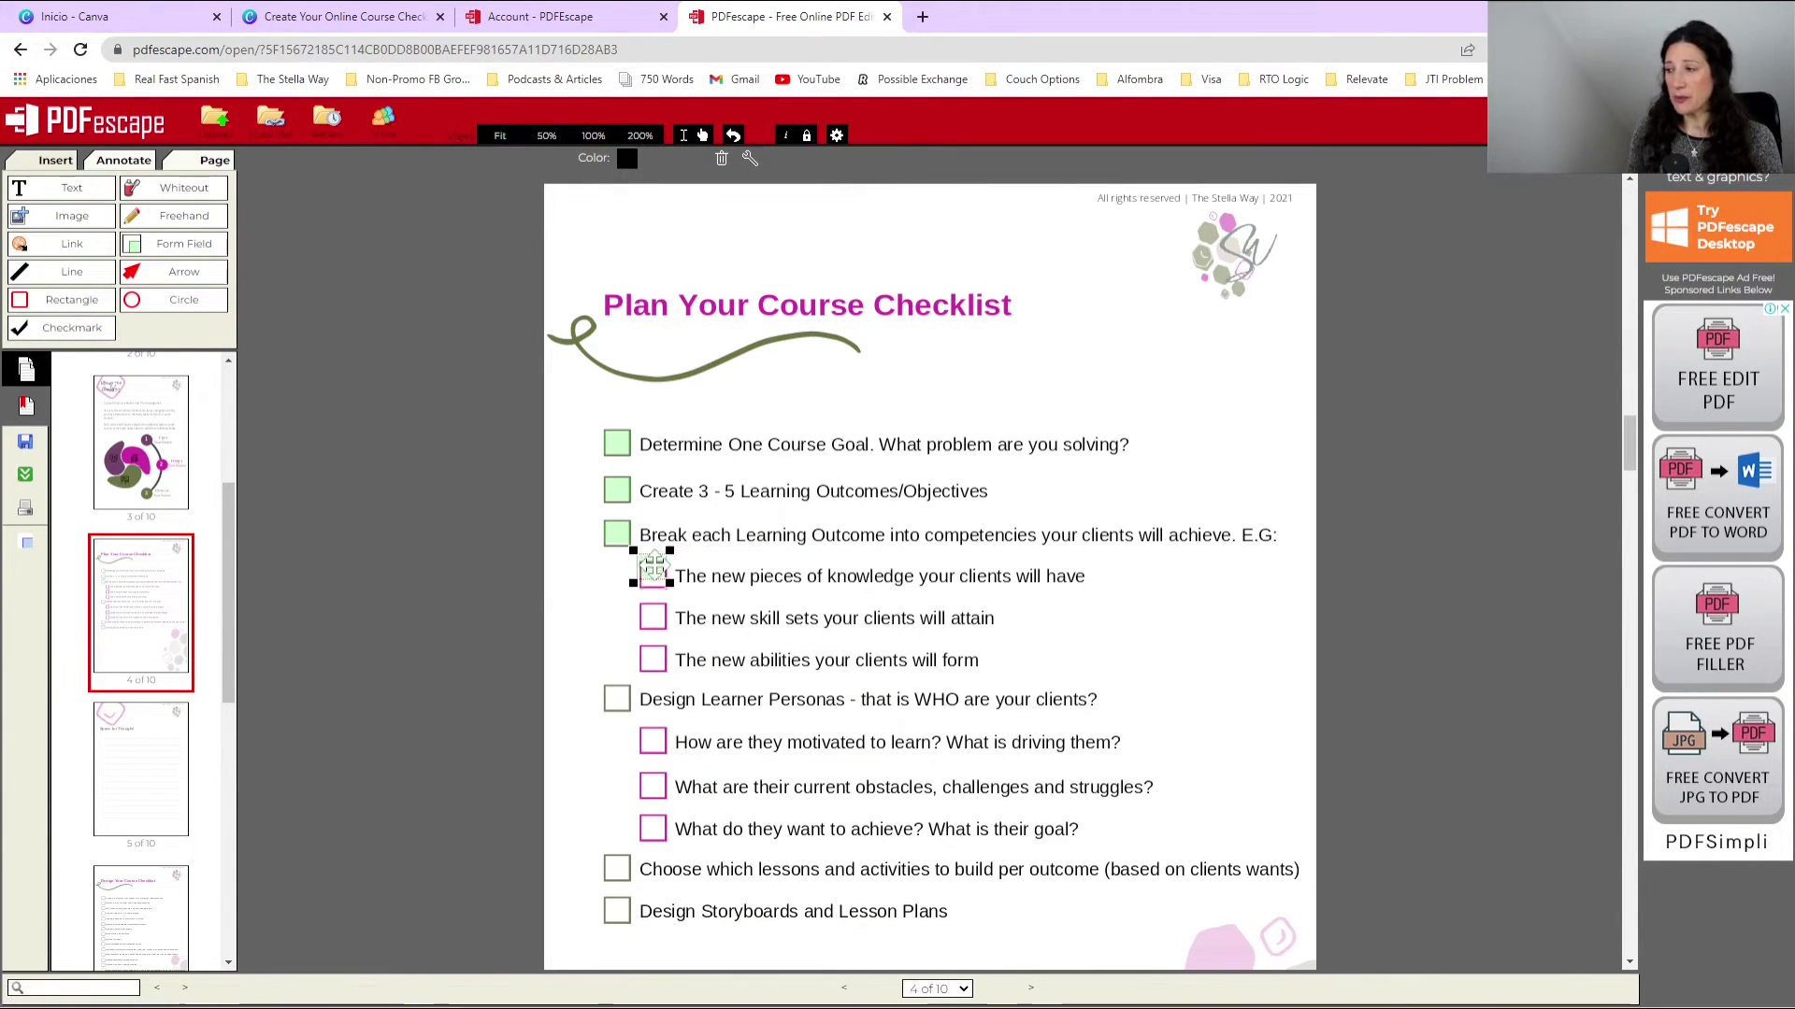
{"action": "left_click_drag", "start_coordinate": [652, 568], "coordinate": [655, 575]}
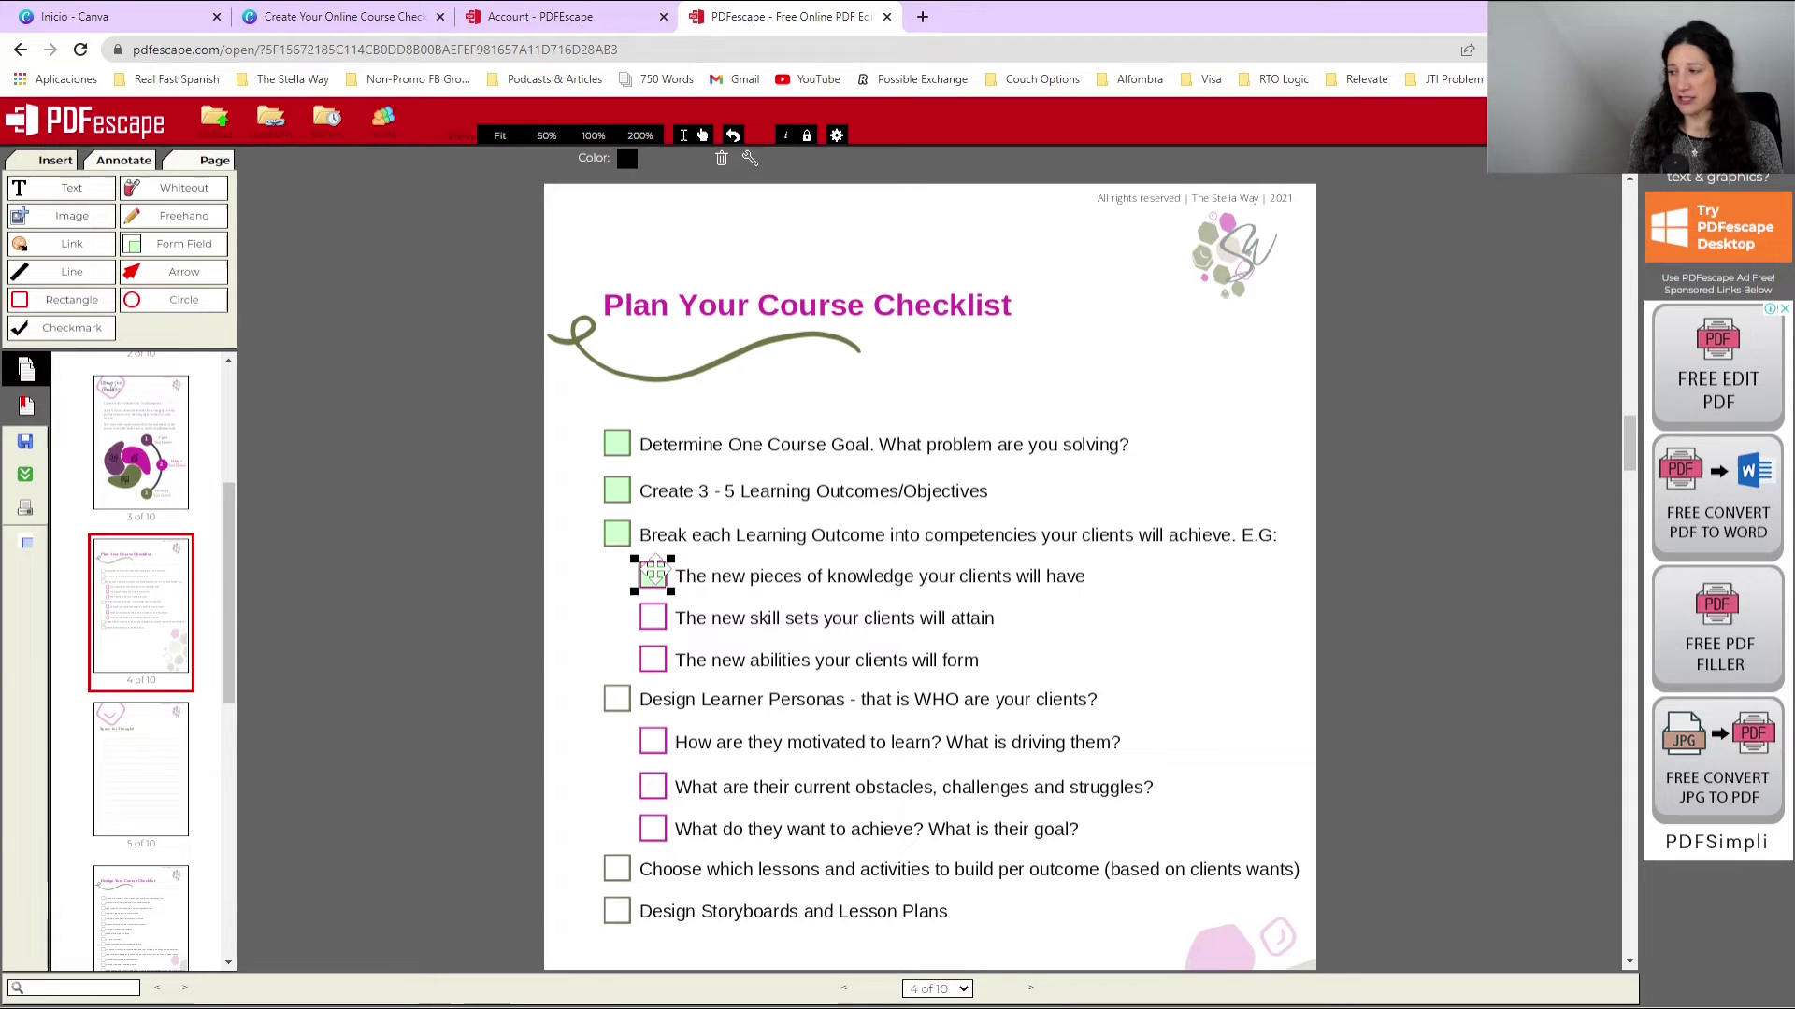
{"action": "right_click", "coordinate": [654, 573]}
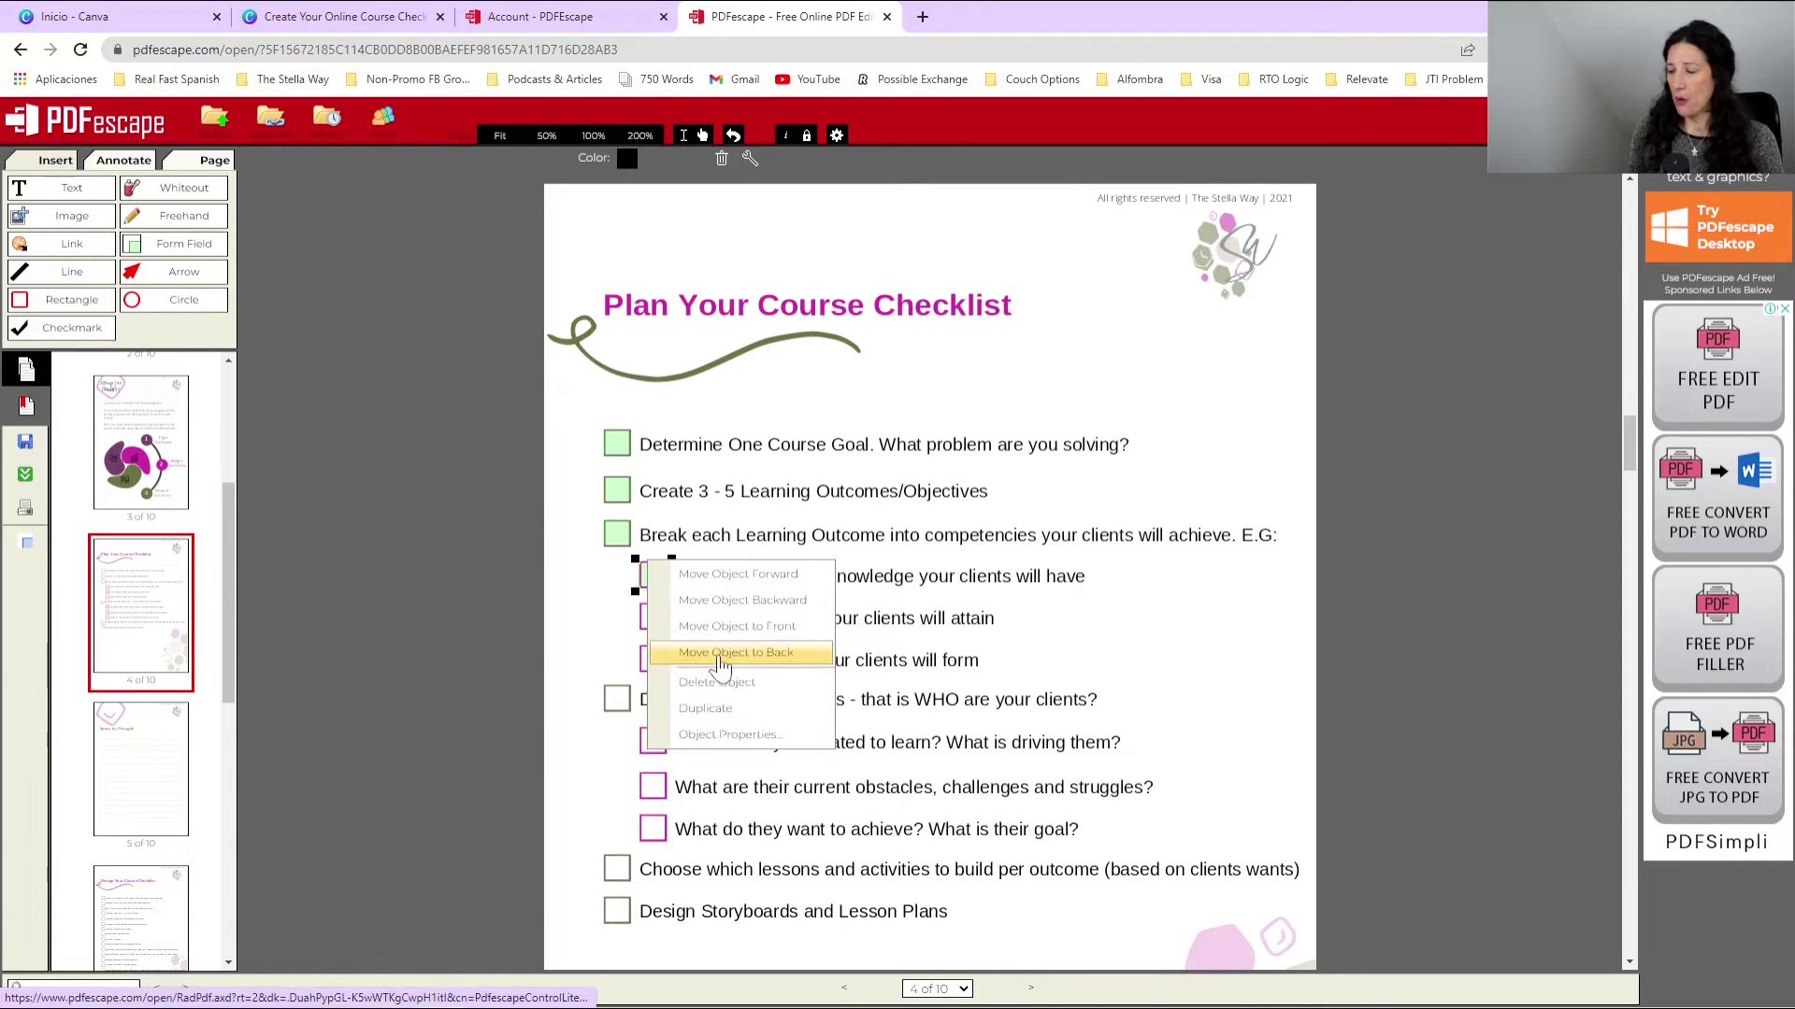
{"action": "left_click", "coordinate": [736, 708]}
{"action": "left_click_drag", "start_coordinate": [654, 577], "coordinate": [648, 614]}
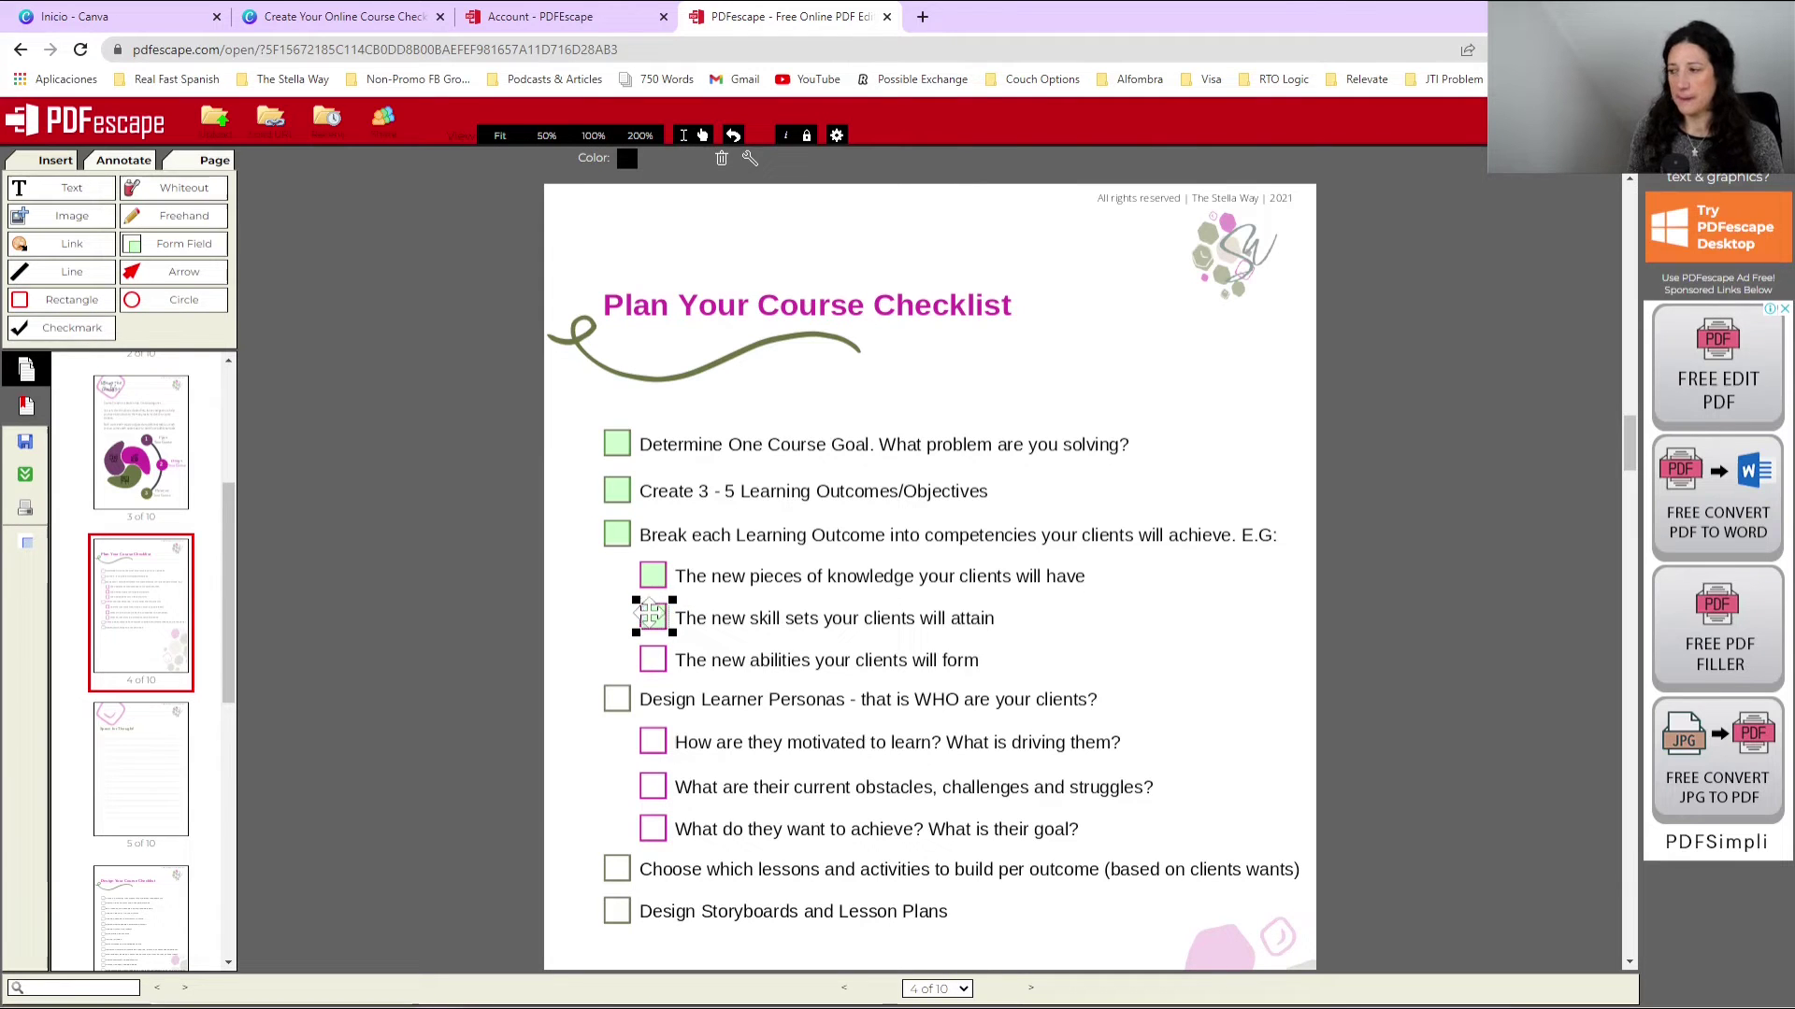
{"action": "right_click", "coordinate": [649, 615]}
{"action": "left_click", "coordinate": [707, 755]}
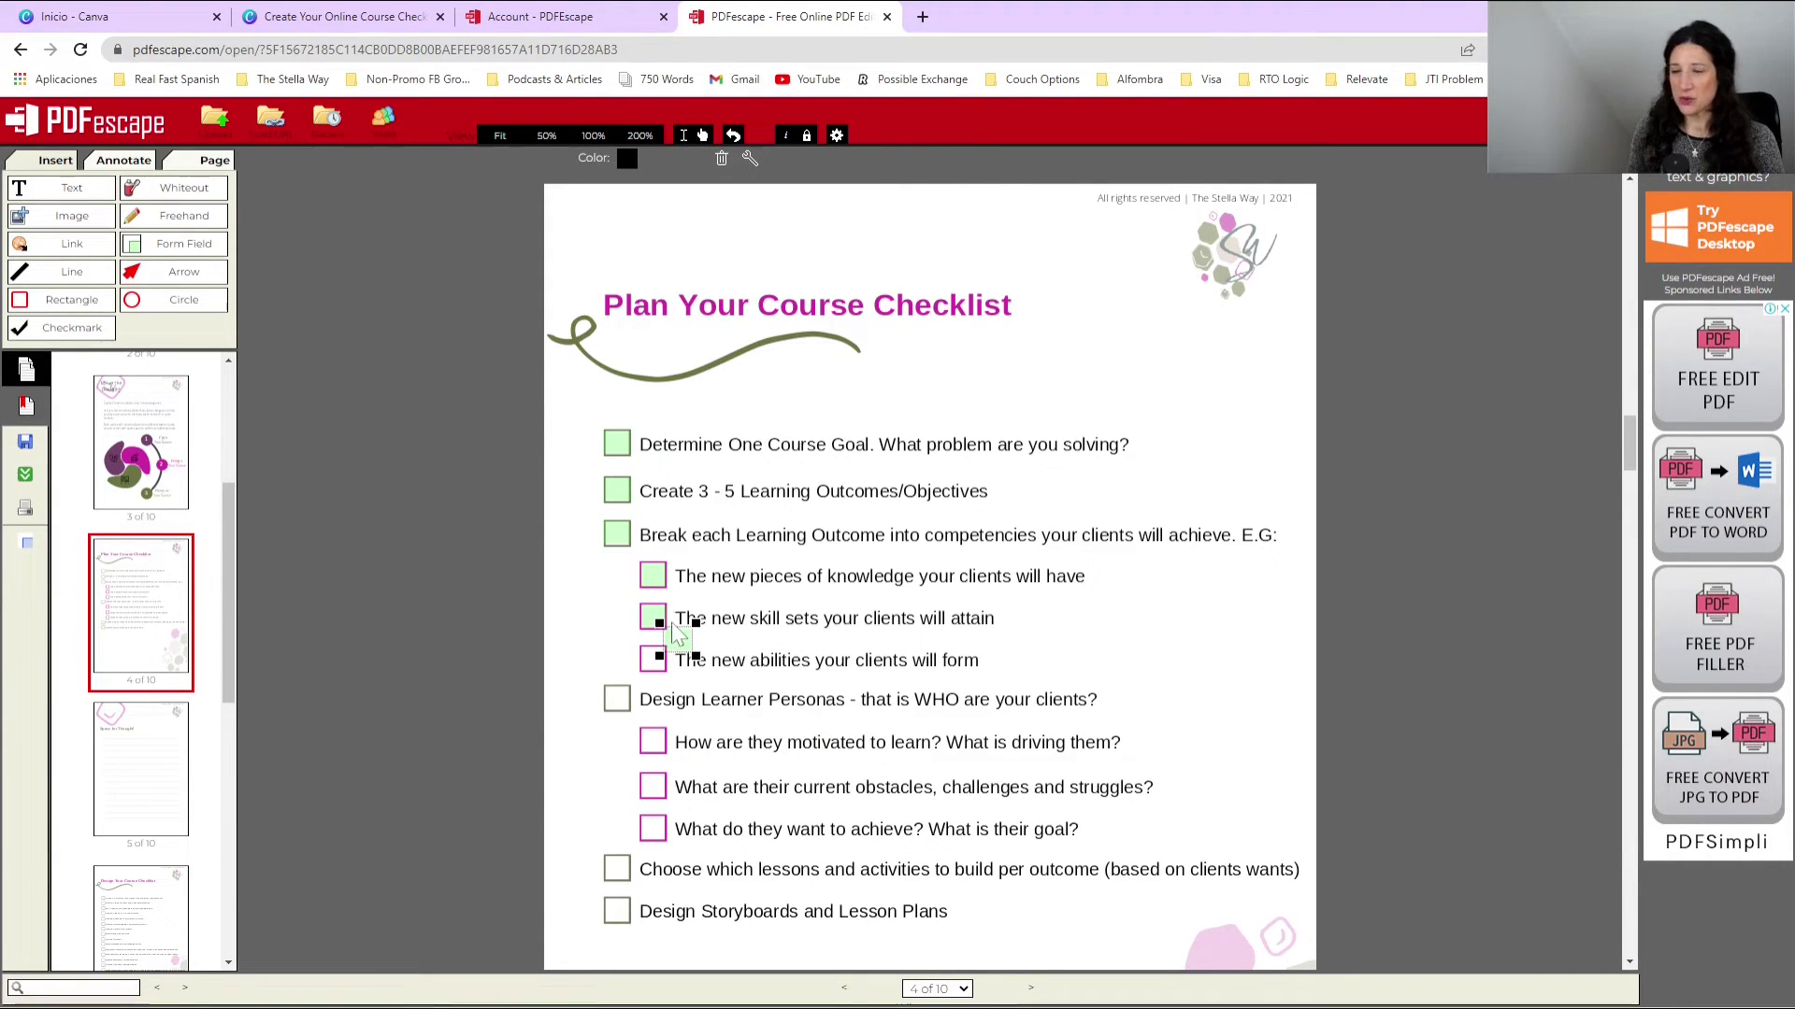
{"action": "left_click_drag", "start_coordinate": [658, 626], "coordinate": [647, 656]}
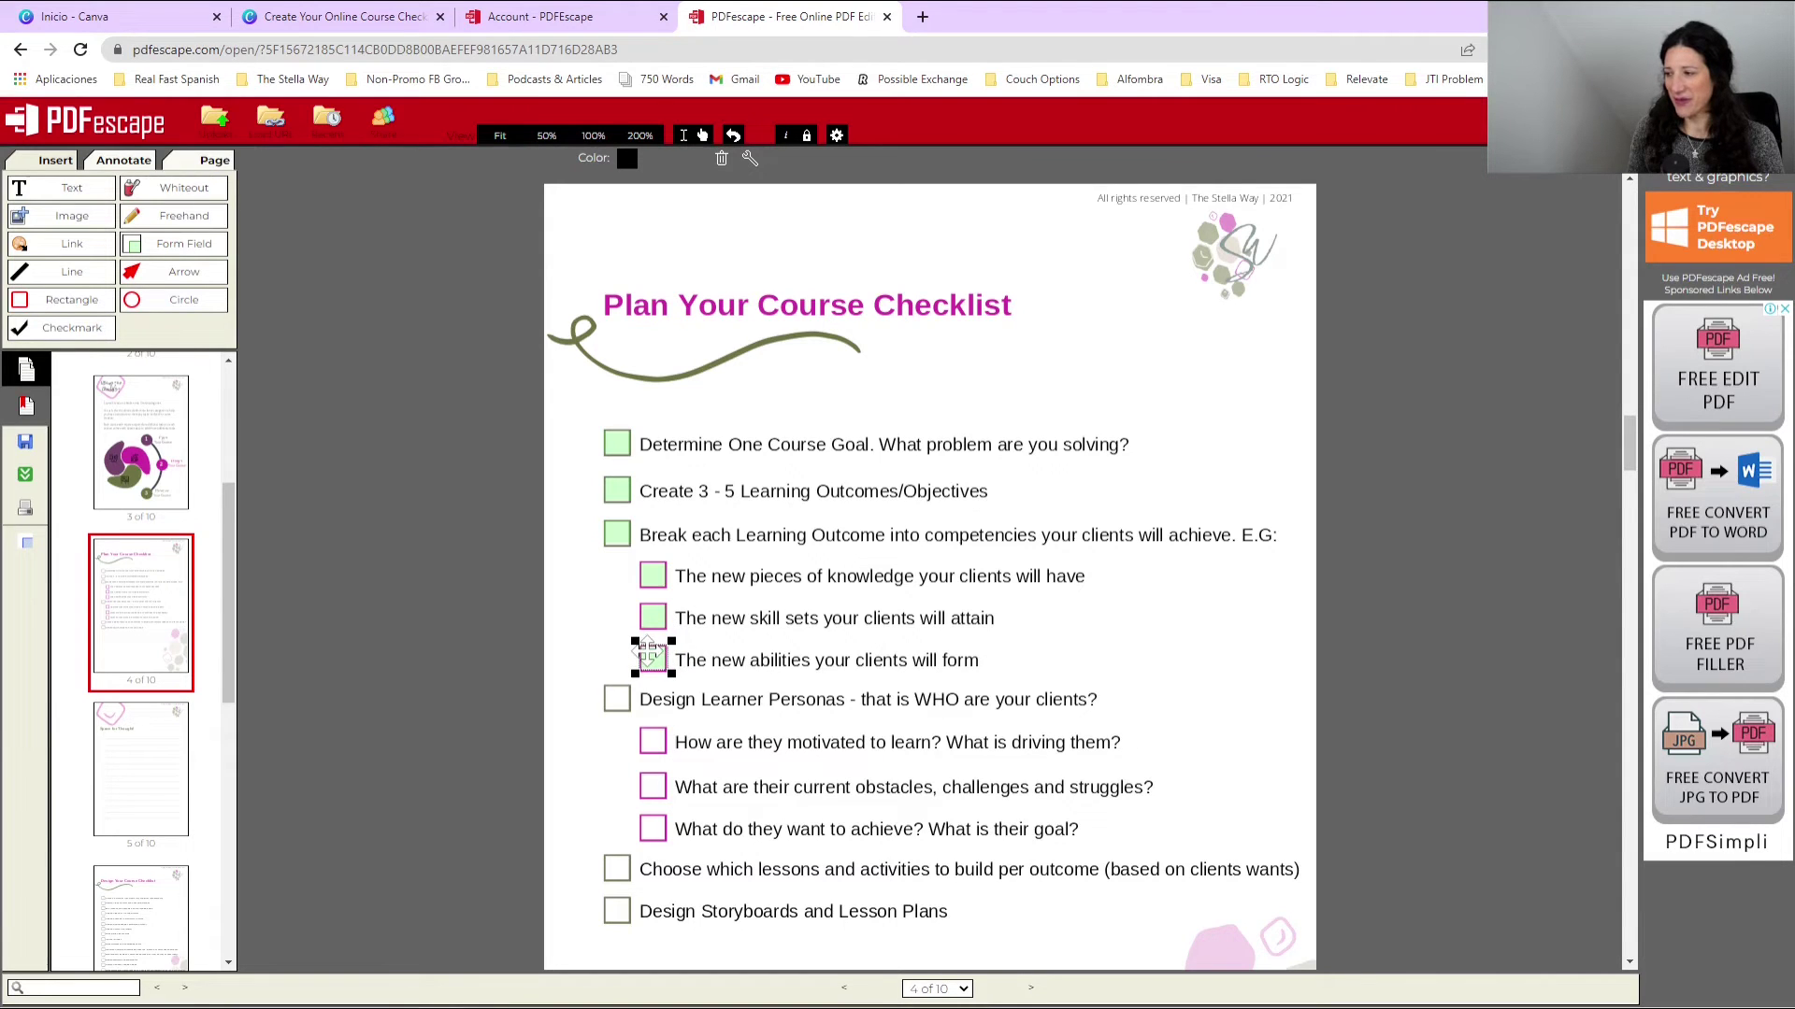
{"action": "left_click", "coordinate": [1027, 620]}
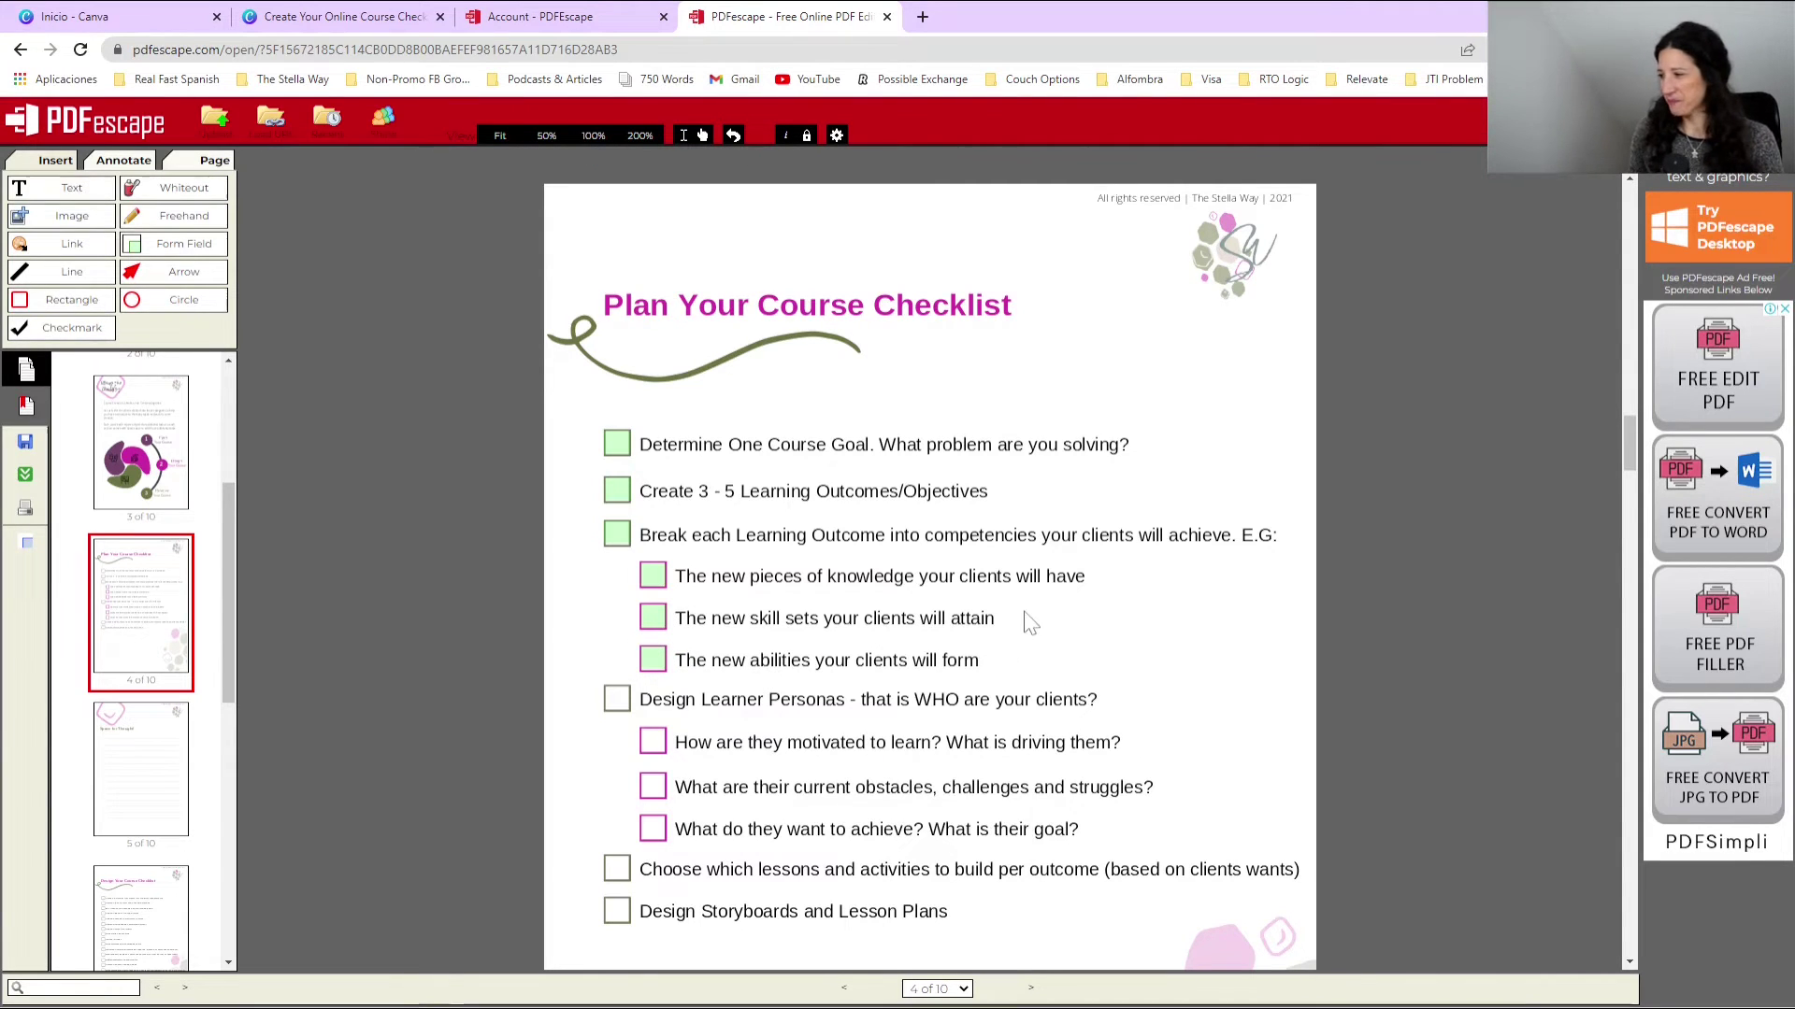
Step: Draw a Text Paragraph form field across page 5's whole lined writing area
{"action": "scroll", "coordinate": [1537, 418], "scroll_direction": "down", "scroll_amount": 10}
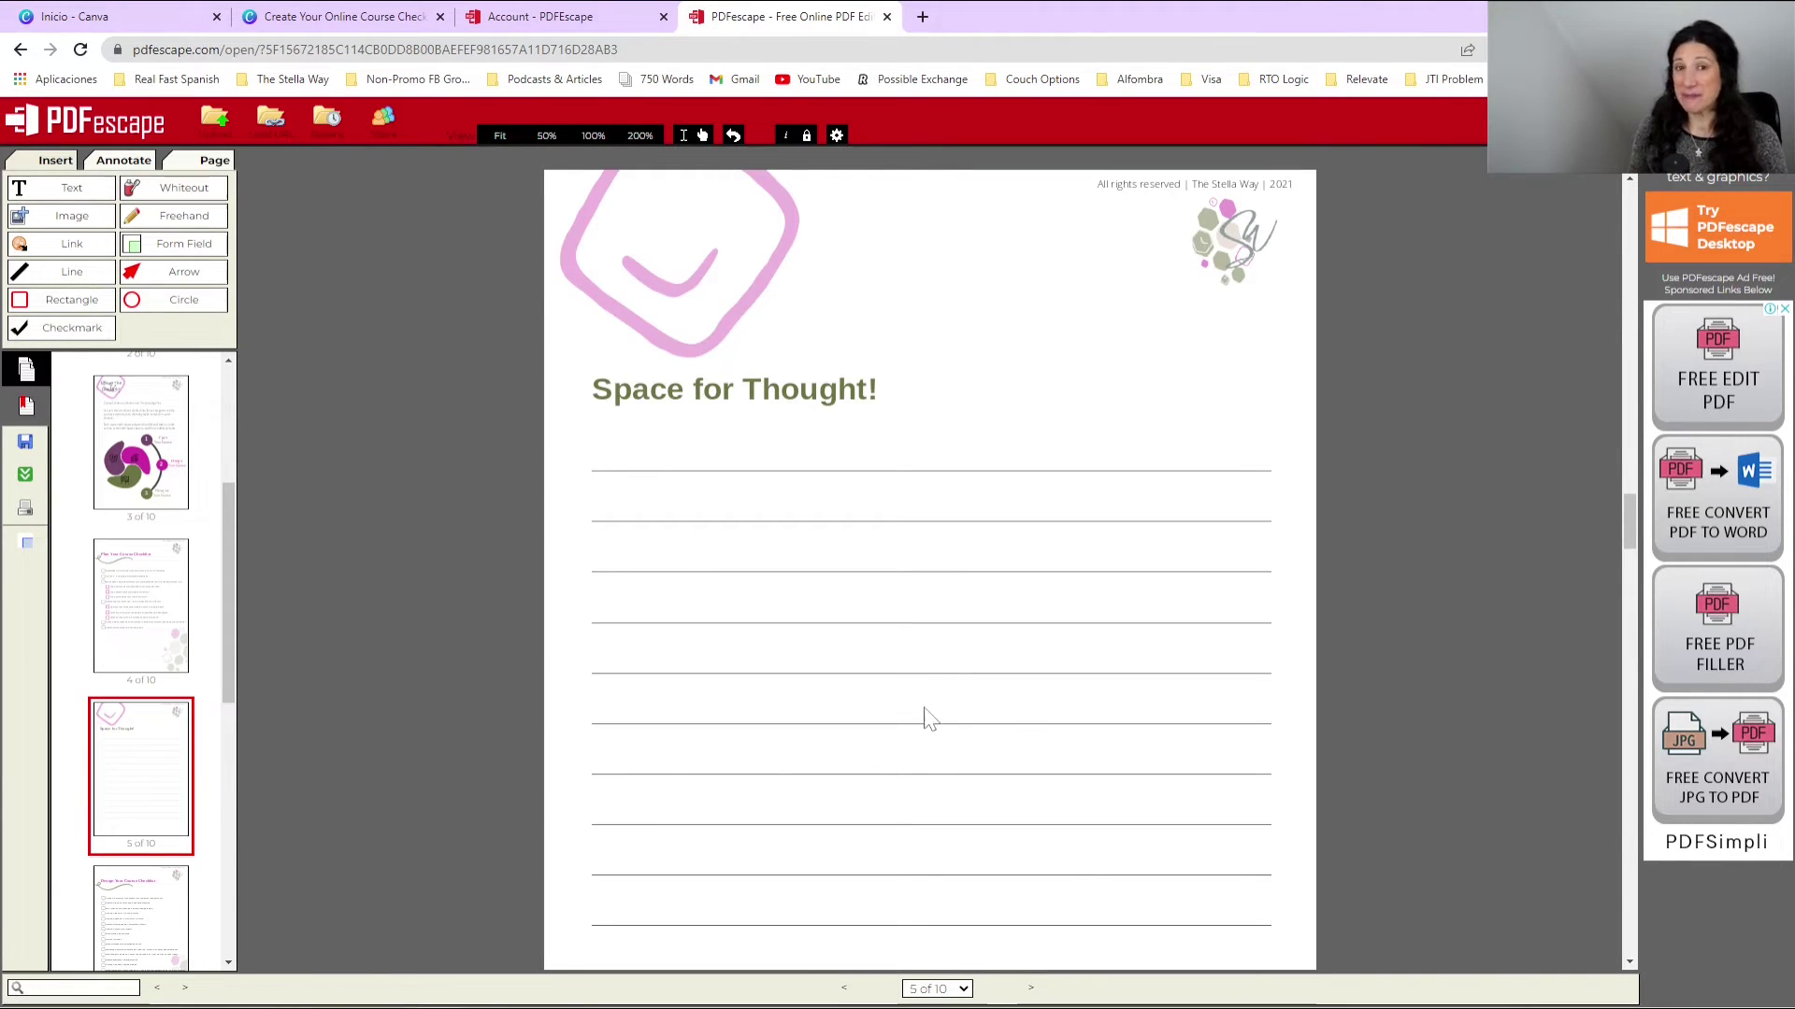
{"action": "scroll", "coordinate": [924, 701], "scroll_direction": "down", "scroll_amount": 2}
{"action": "scroll", "coordinate": [920, 684], "scroll_direction": "up", "scroll_amount": 1}
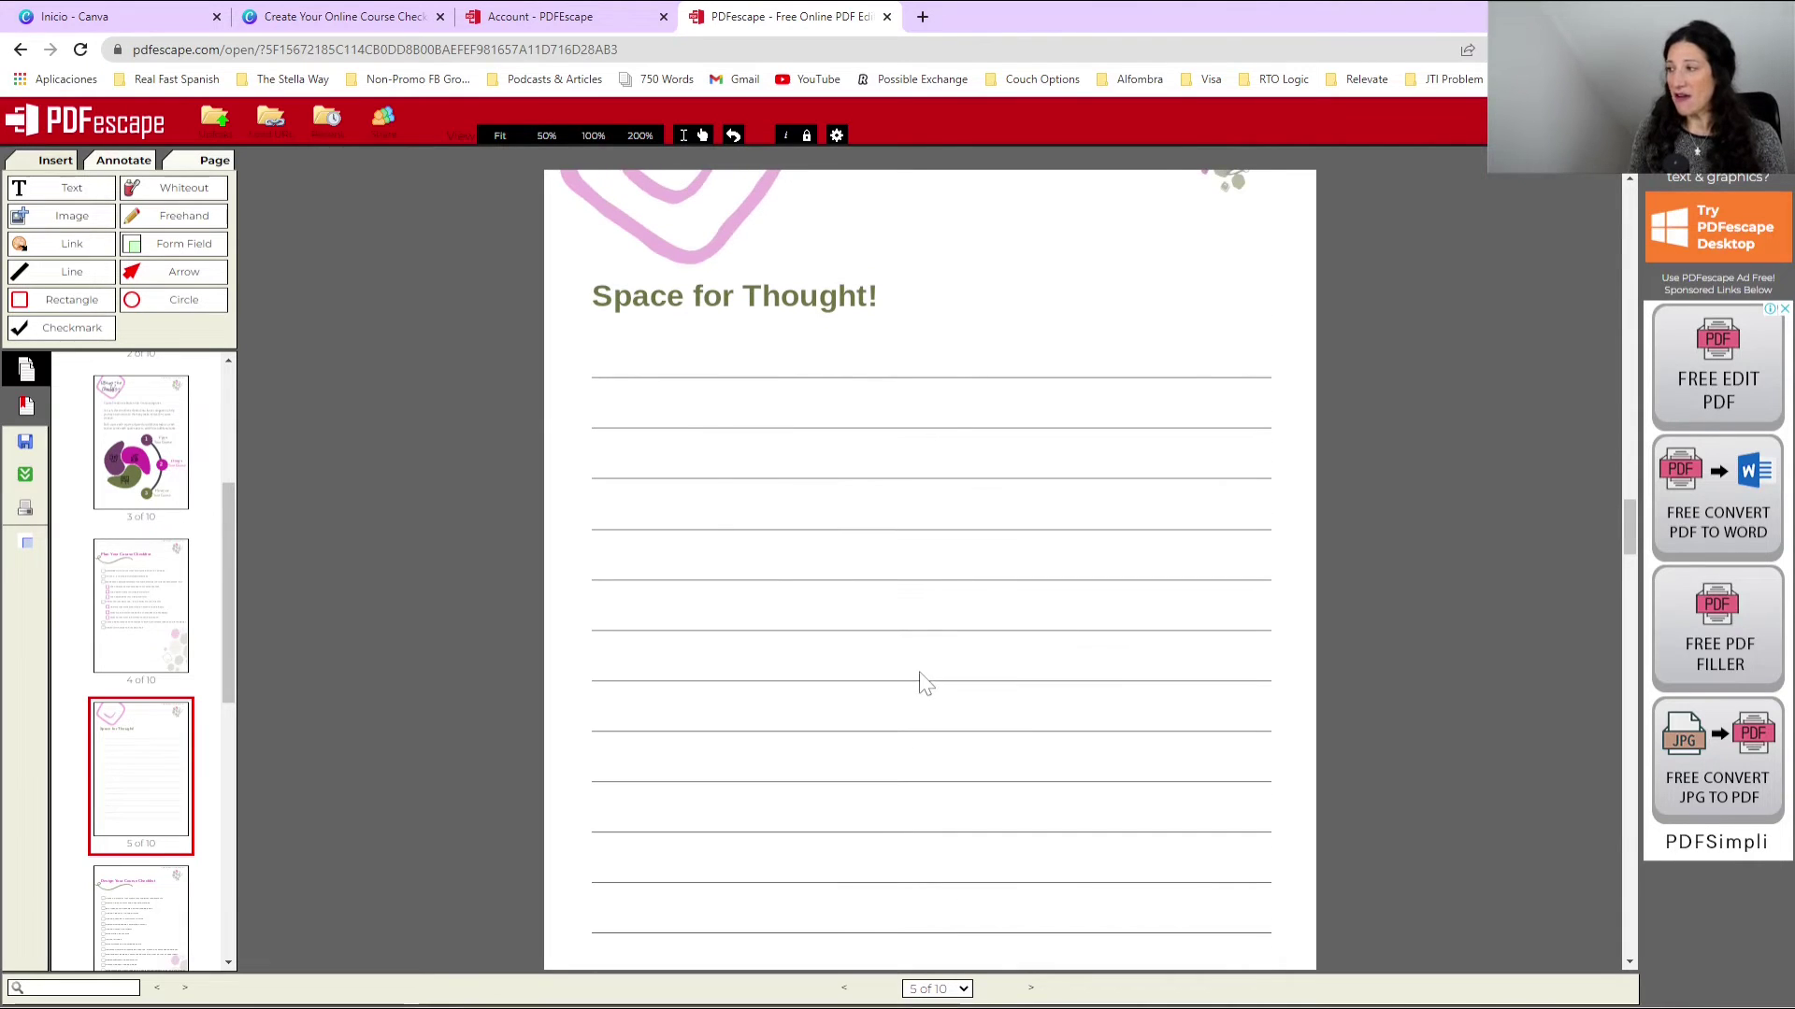
{"action": "left_click", "coordinate": [177, 244]}
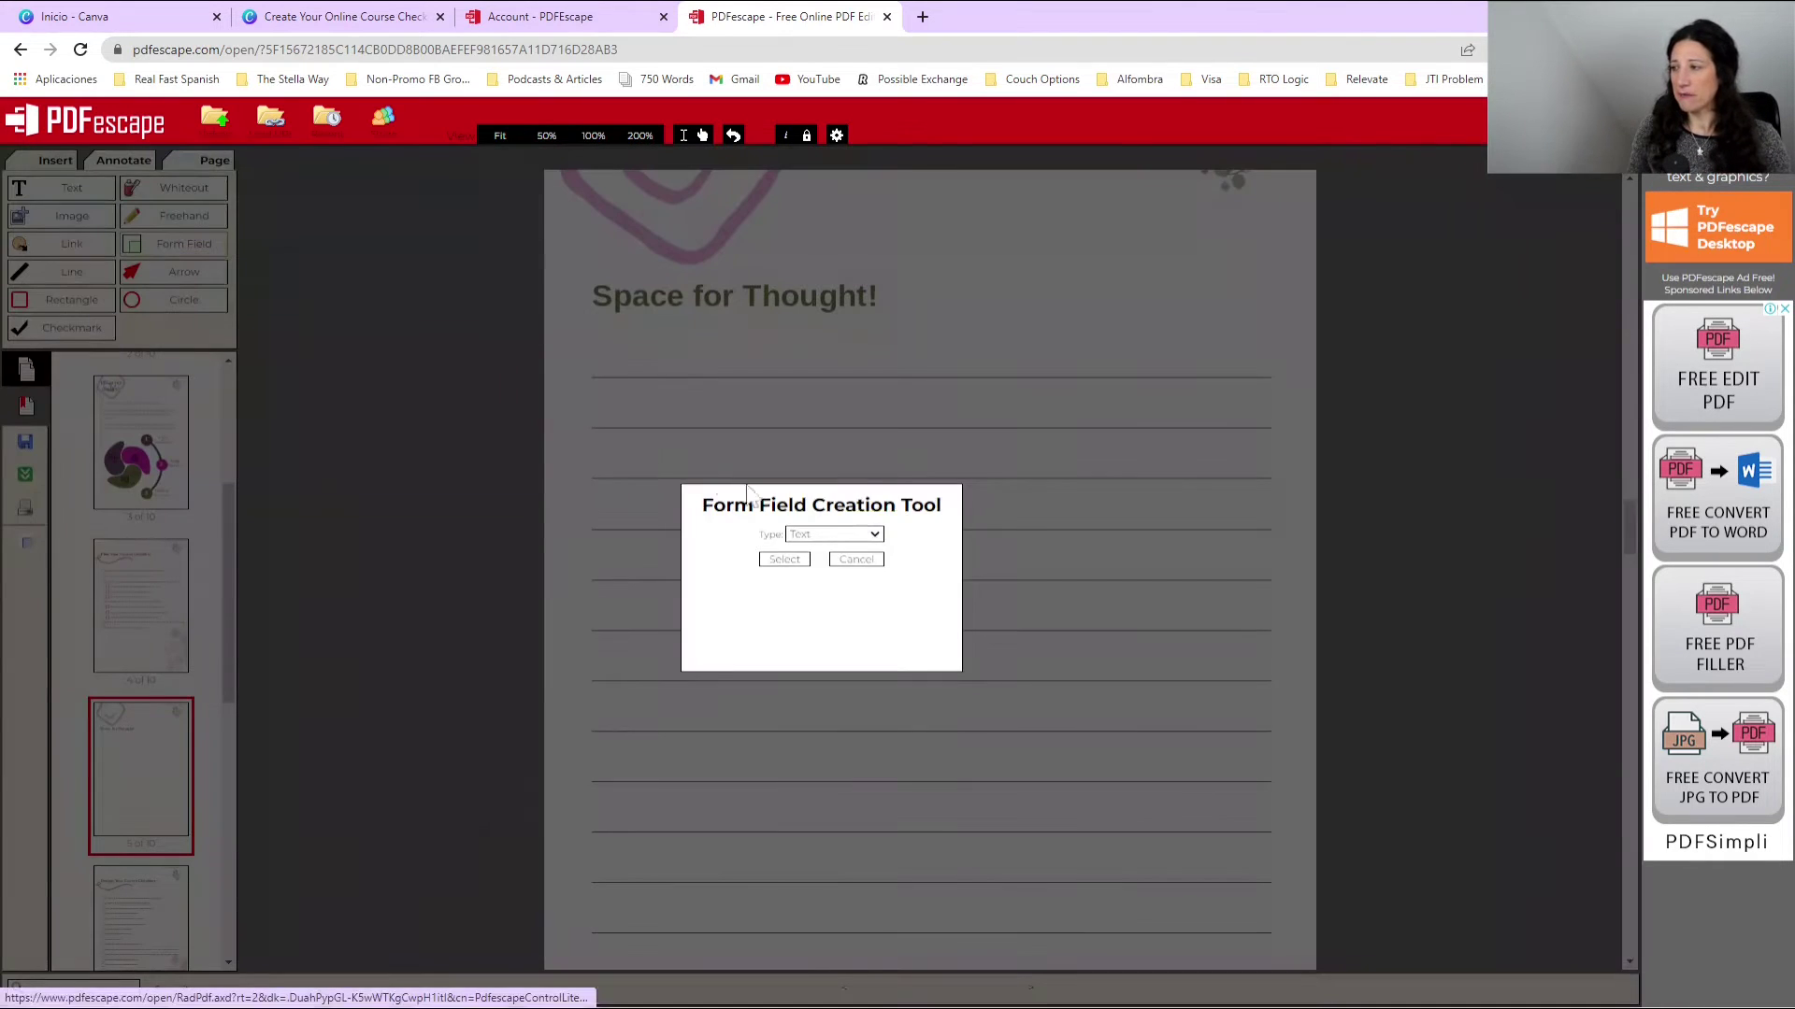
{"action": "left_click", "coordinate": [850, 535]}
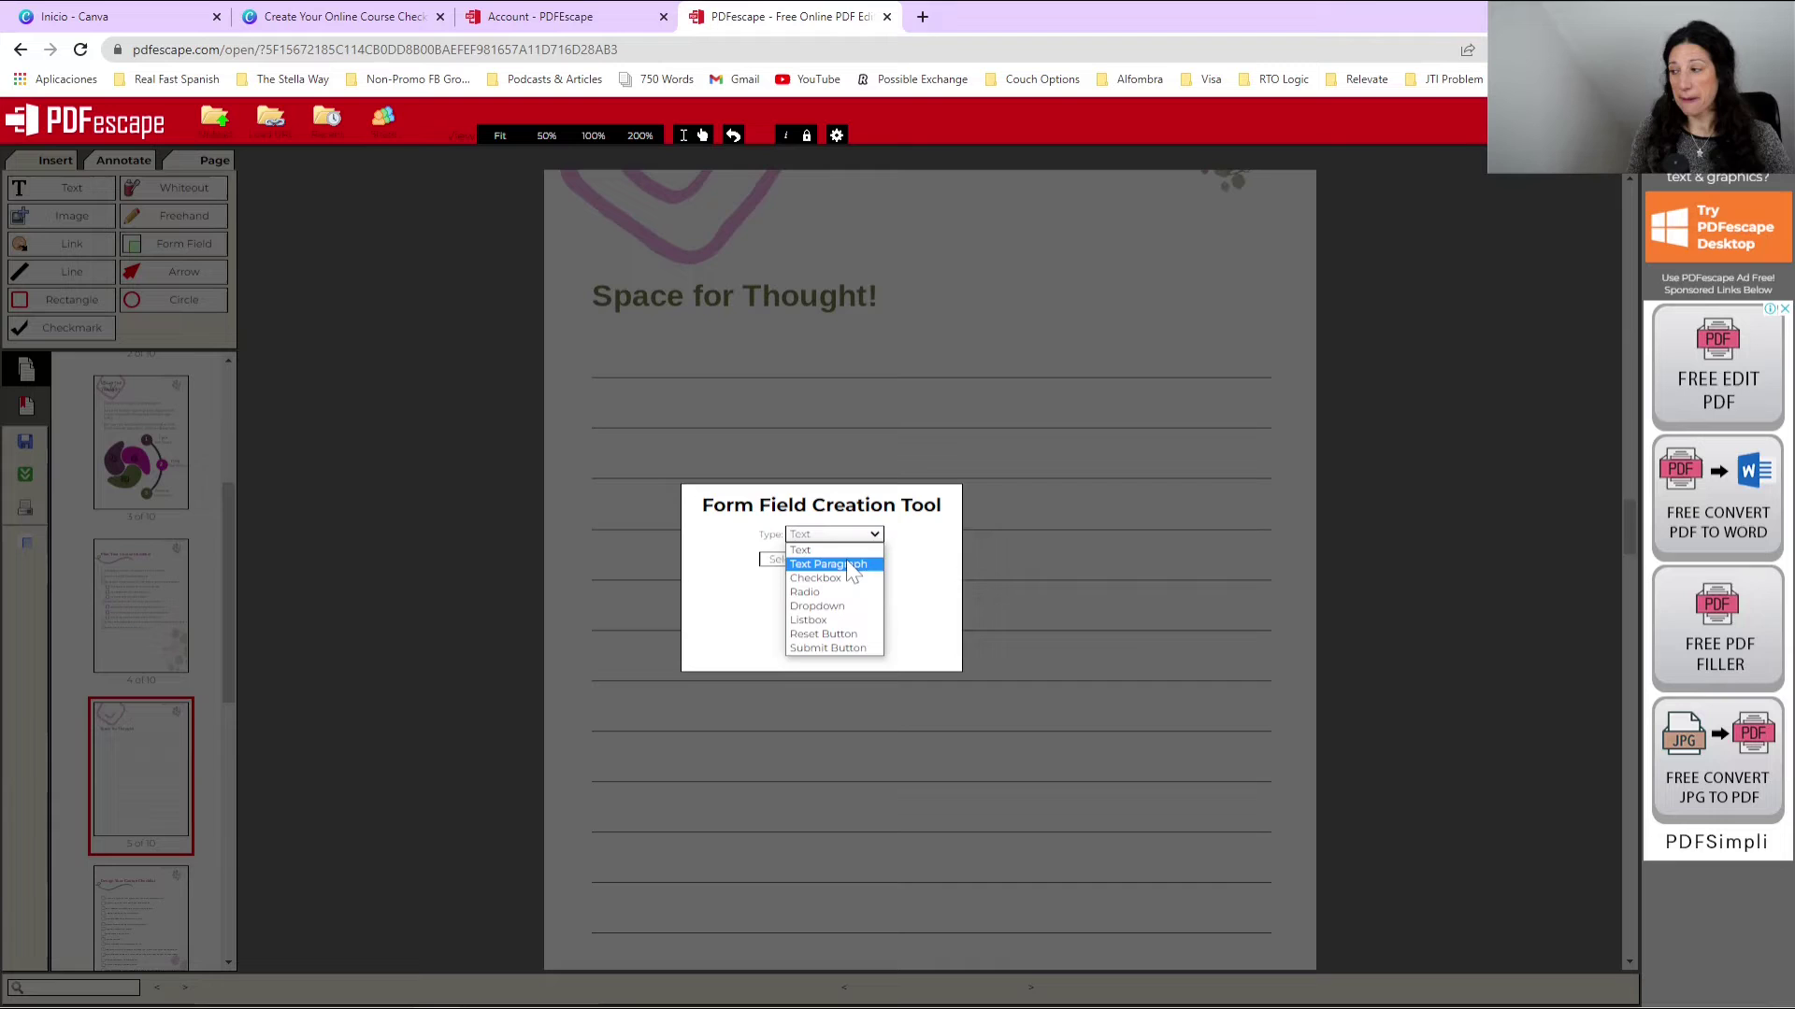
{"action": "left_click", "coordinate": [848, 564]}
{"action": "left_click", "coordinate": [785, 561]}
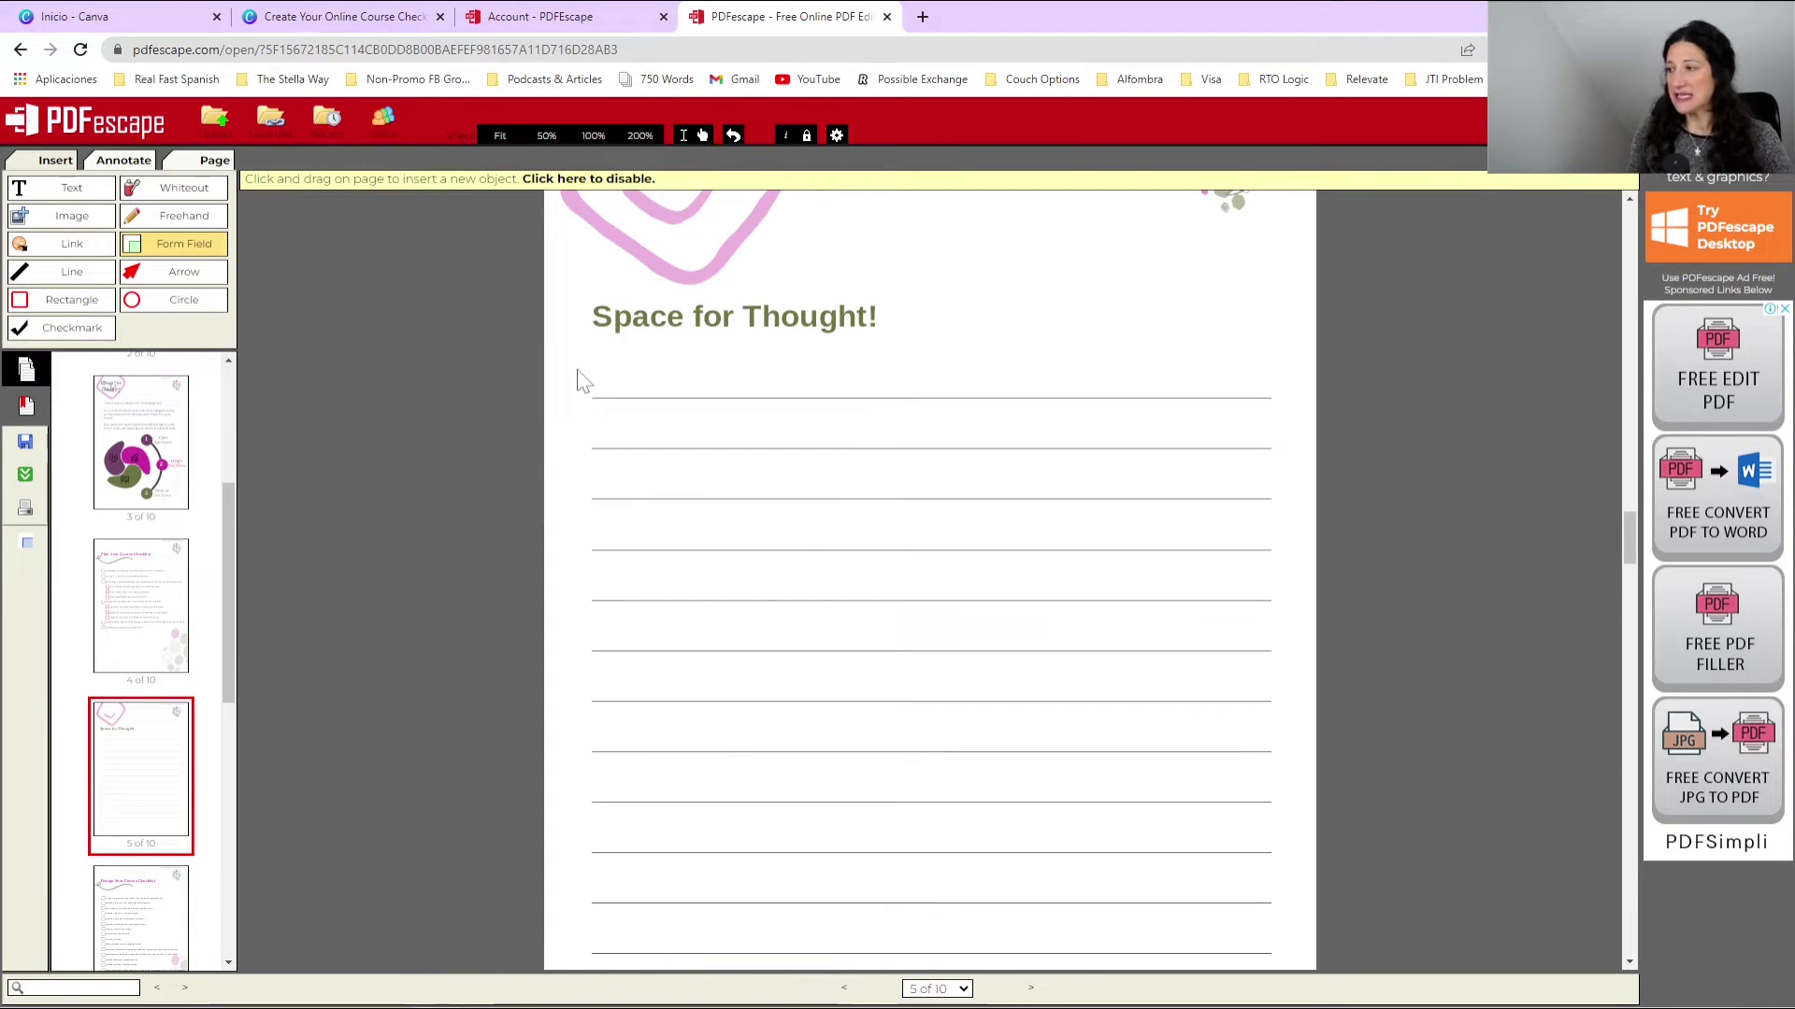
{"action": "left_click_drag", "start_coordinate": [581, 360], "coordinate": [1276, 873]}
{"action": "scroll", "coordinate": [1029, 748], "scroll_direction": "down", "scroll_amount": 2}
{"action": "scroll", "coordinate": [1172, 770], "scroll_direction": "up", "scroll_amount": 3}
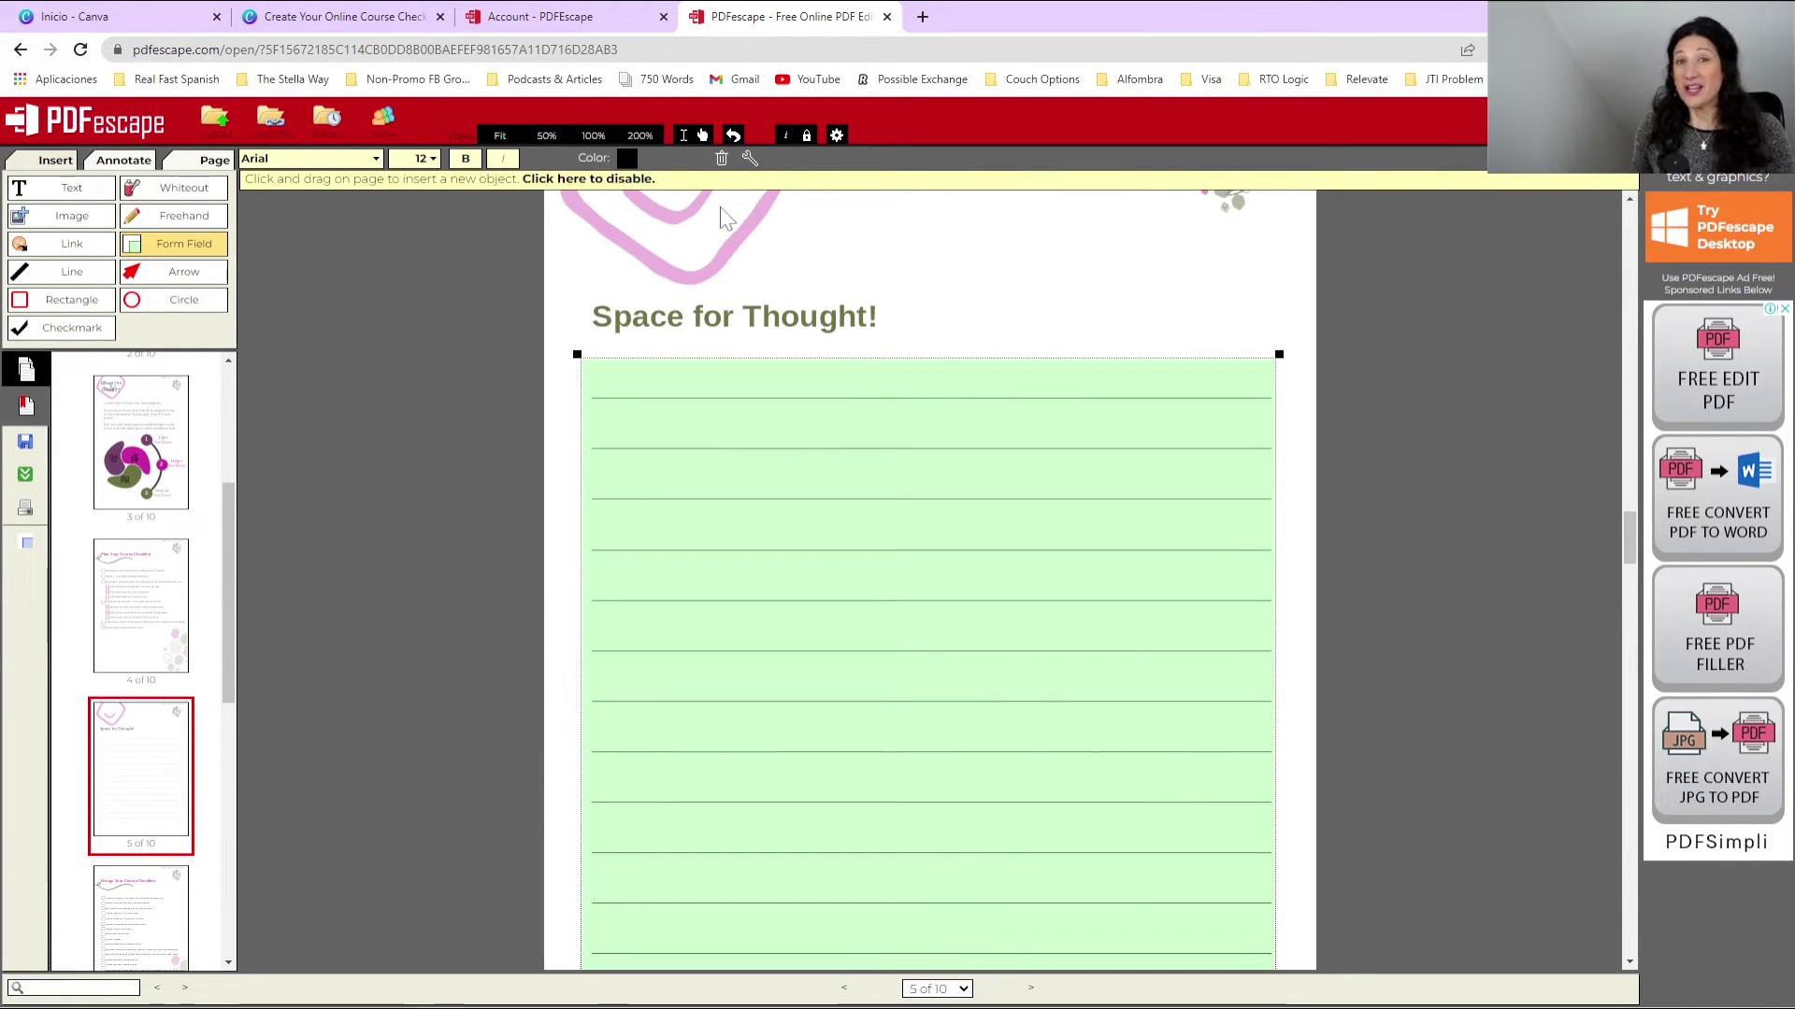
{"action": "left_click", "coordinate": [750, 158]}
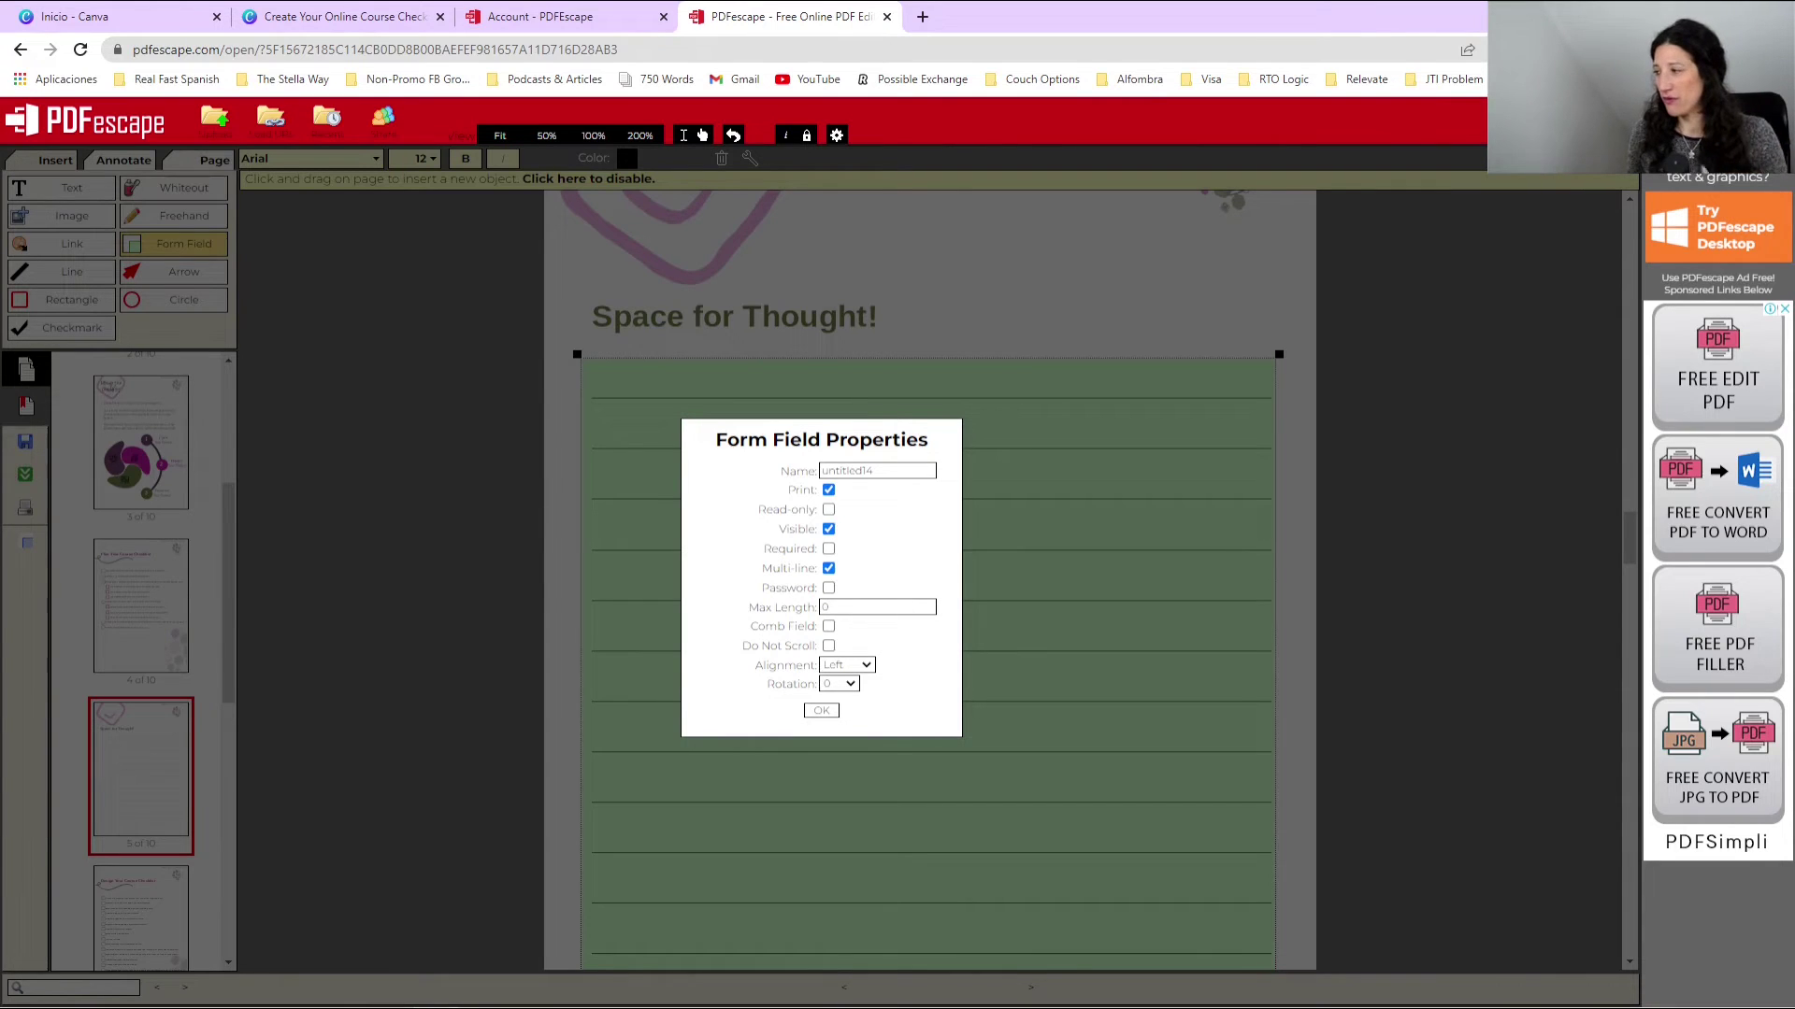
{"action": "left_click", "coordinate": [826, 715]}
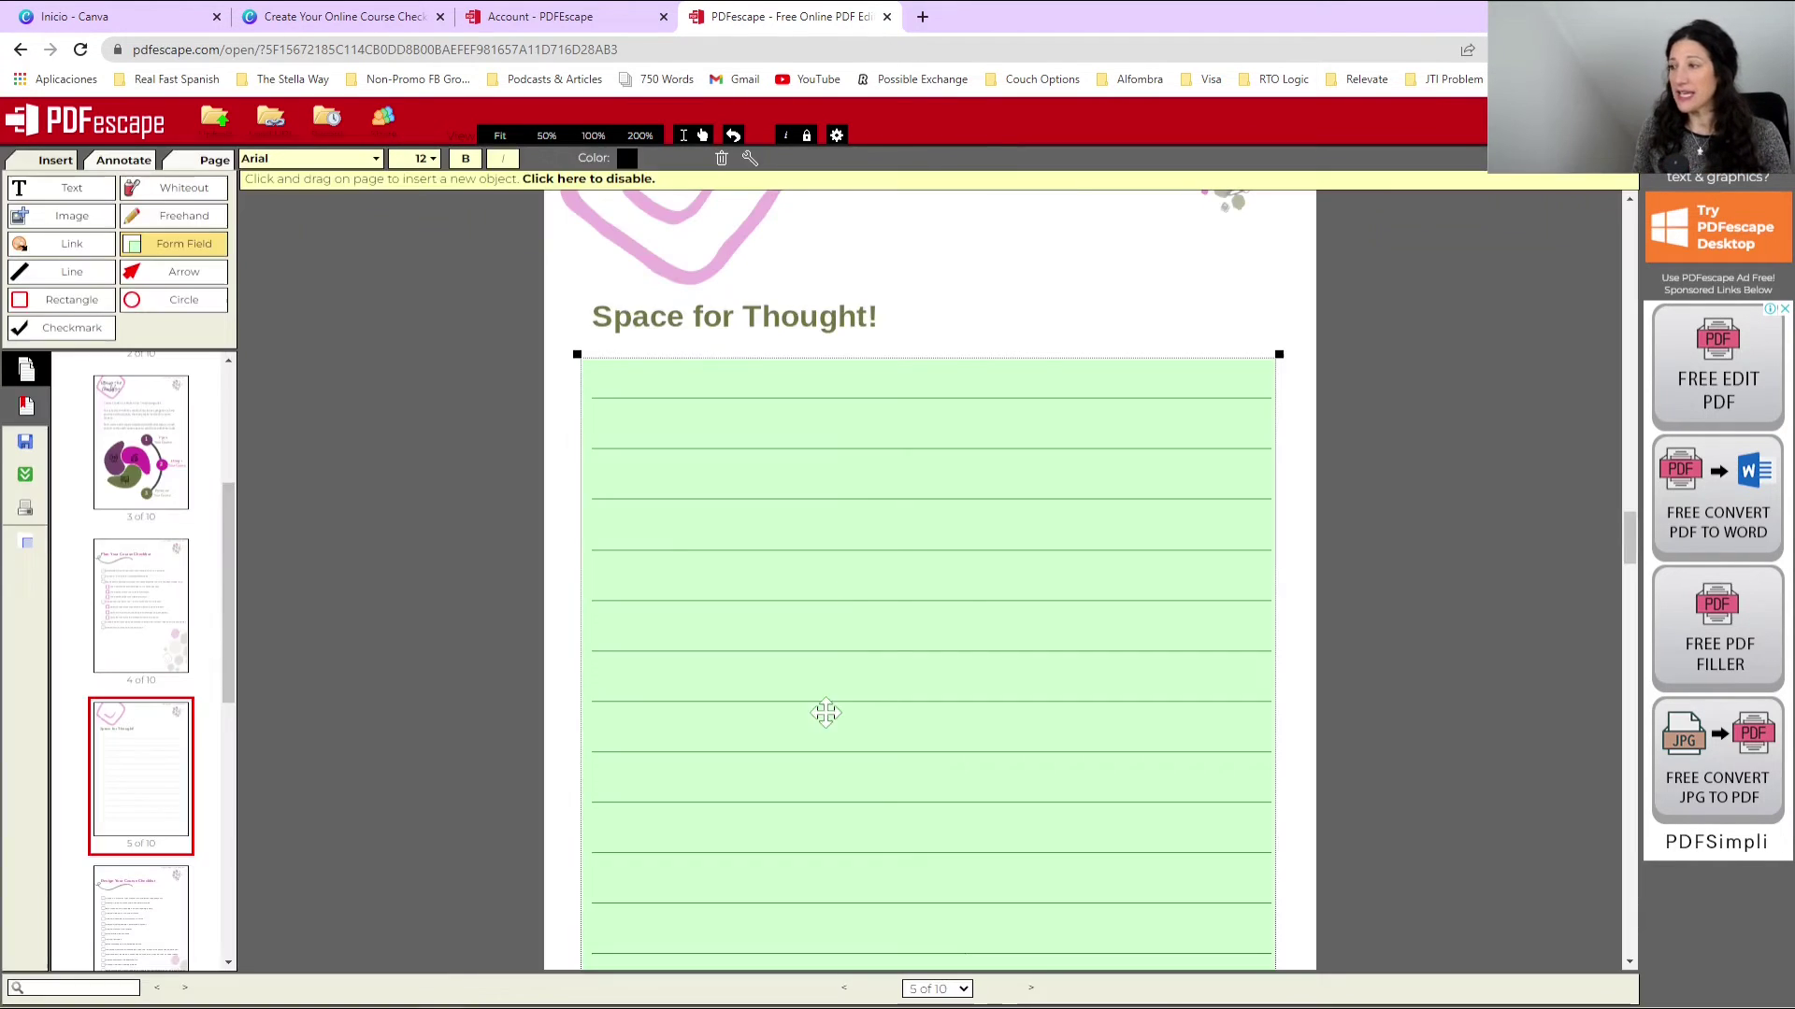
Step: Switch the paragraph field's font from Arial to Verdana and bring up its text colour palette
{"action": "left_click", "coordinate": [356, 169]}
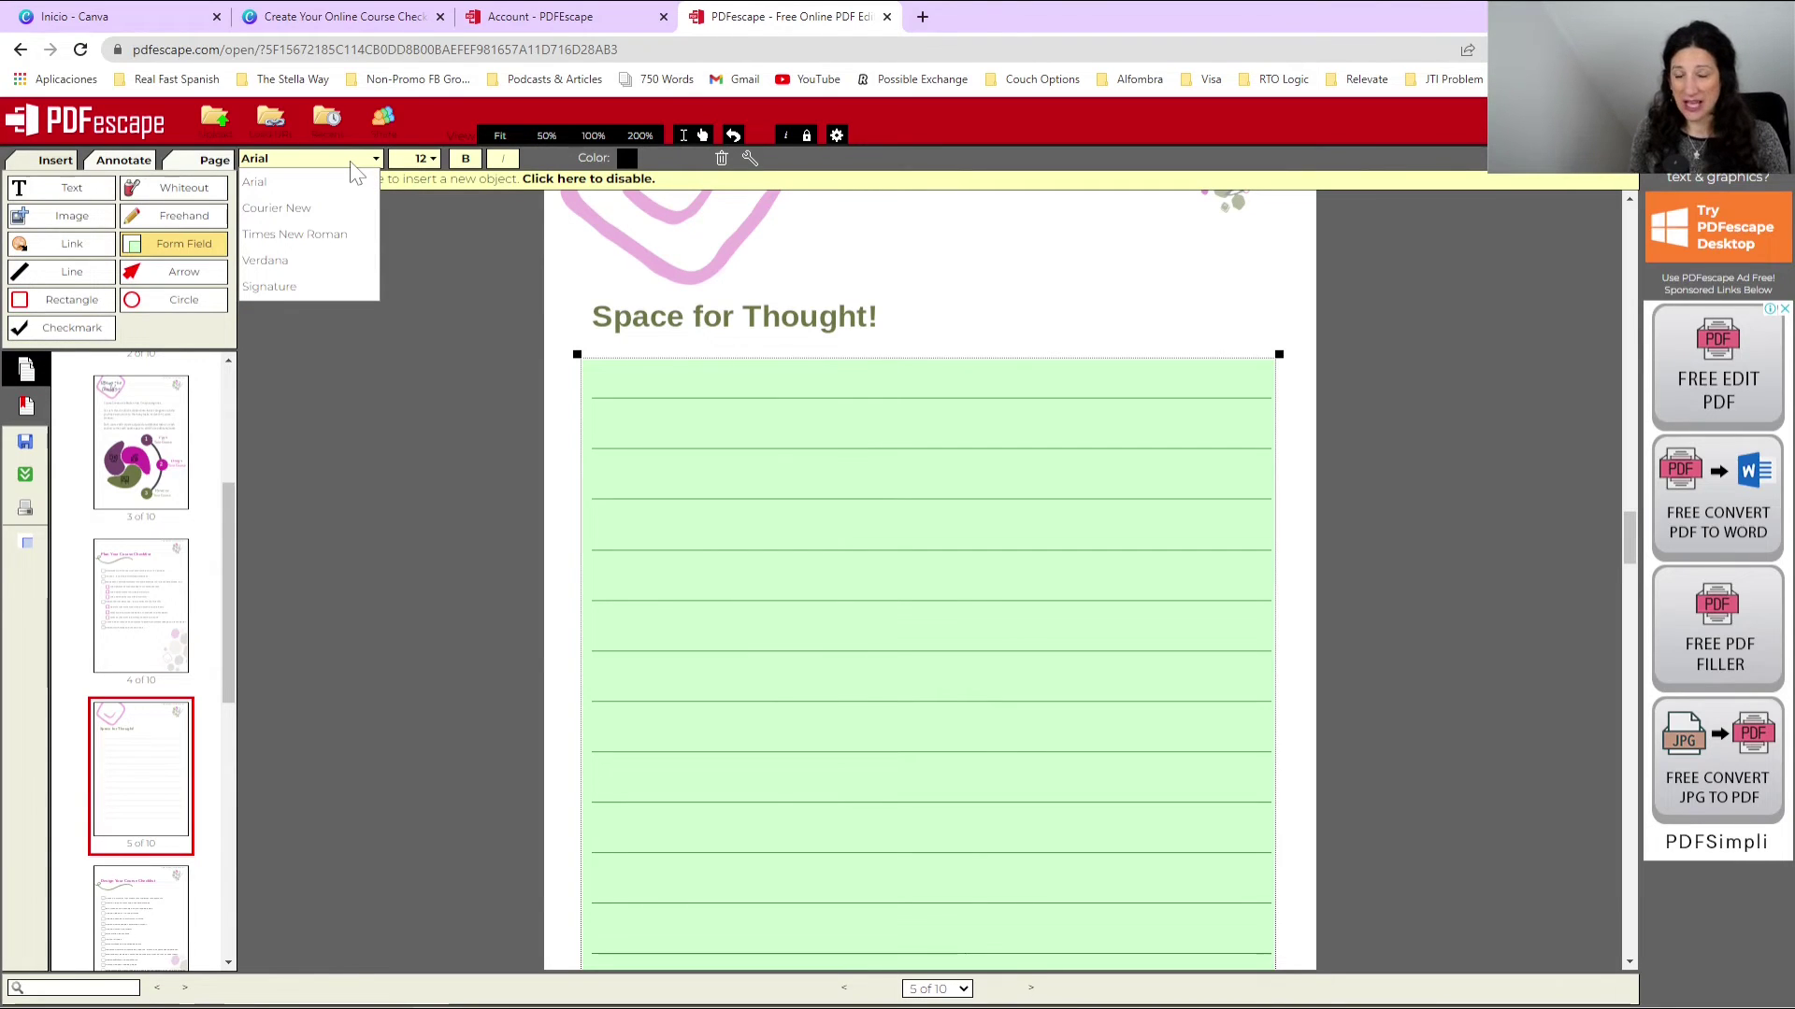
{"action": "left_click", "coordinate": [298, 261]}
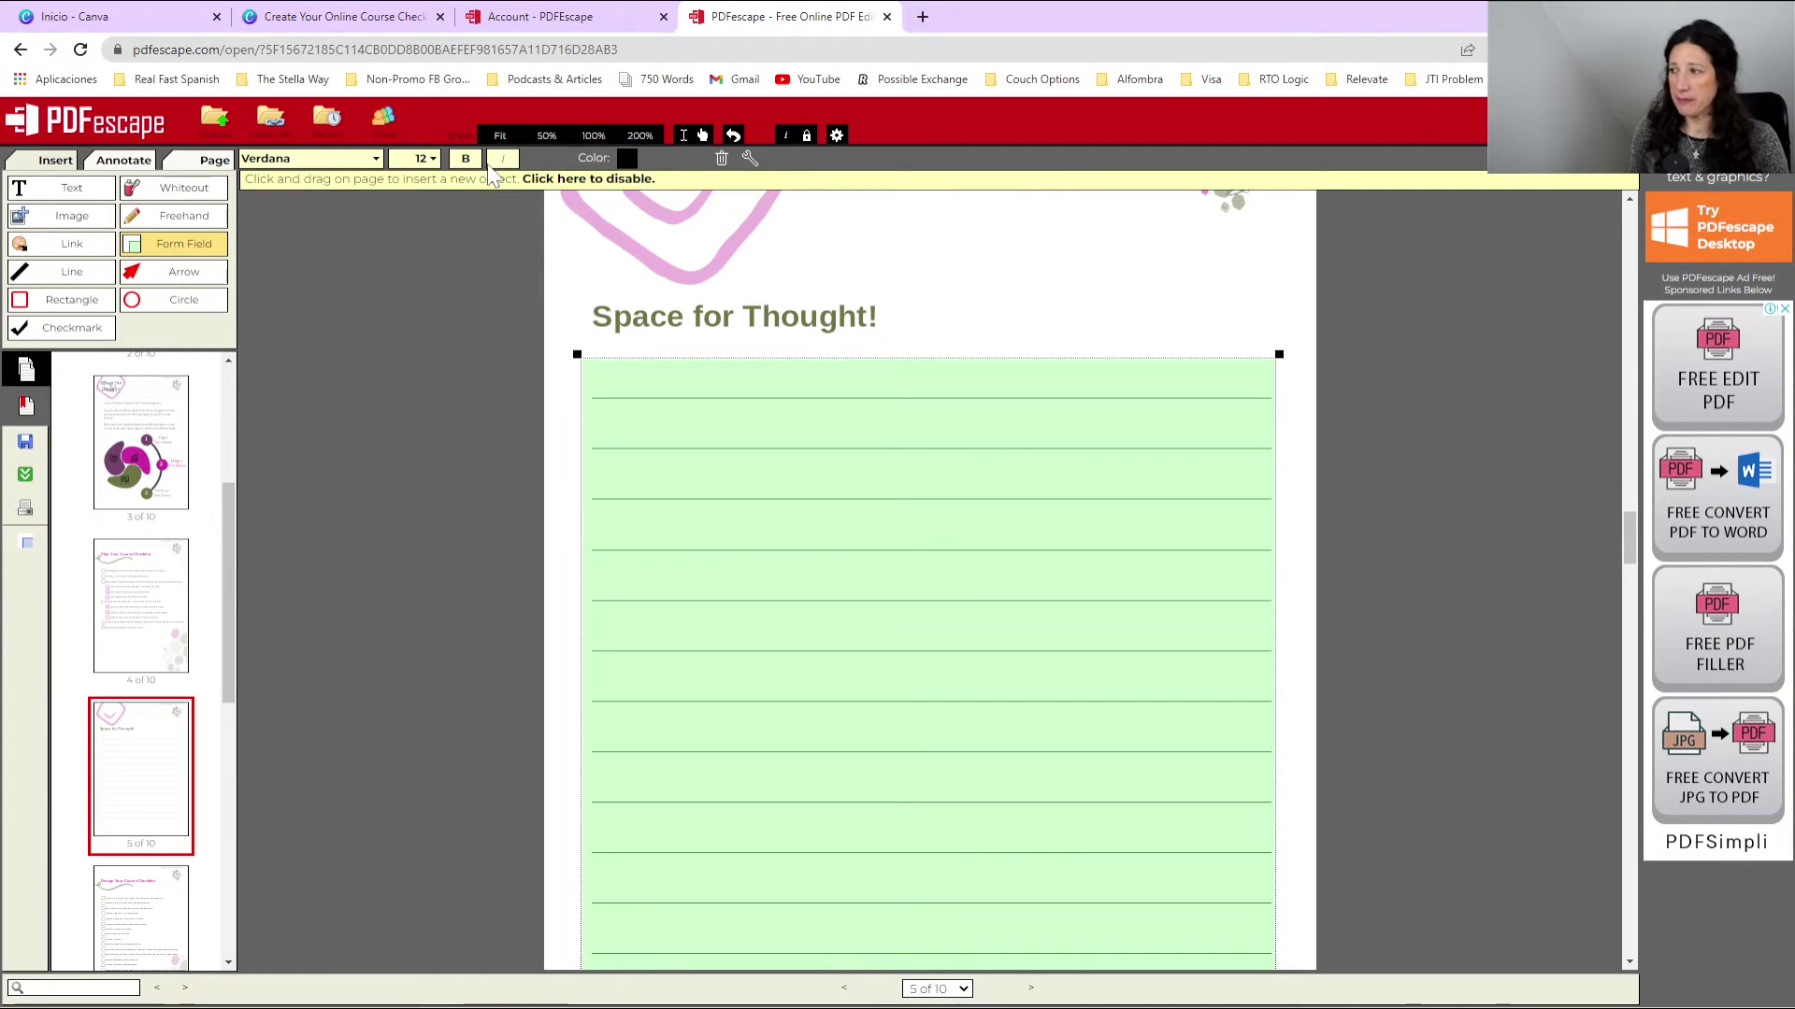
{"action": "left_click", "coordinate": [628, 161]}
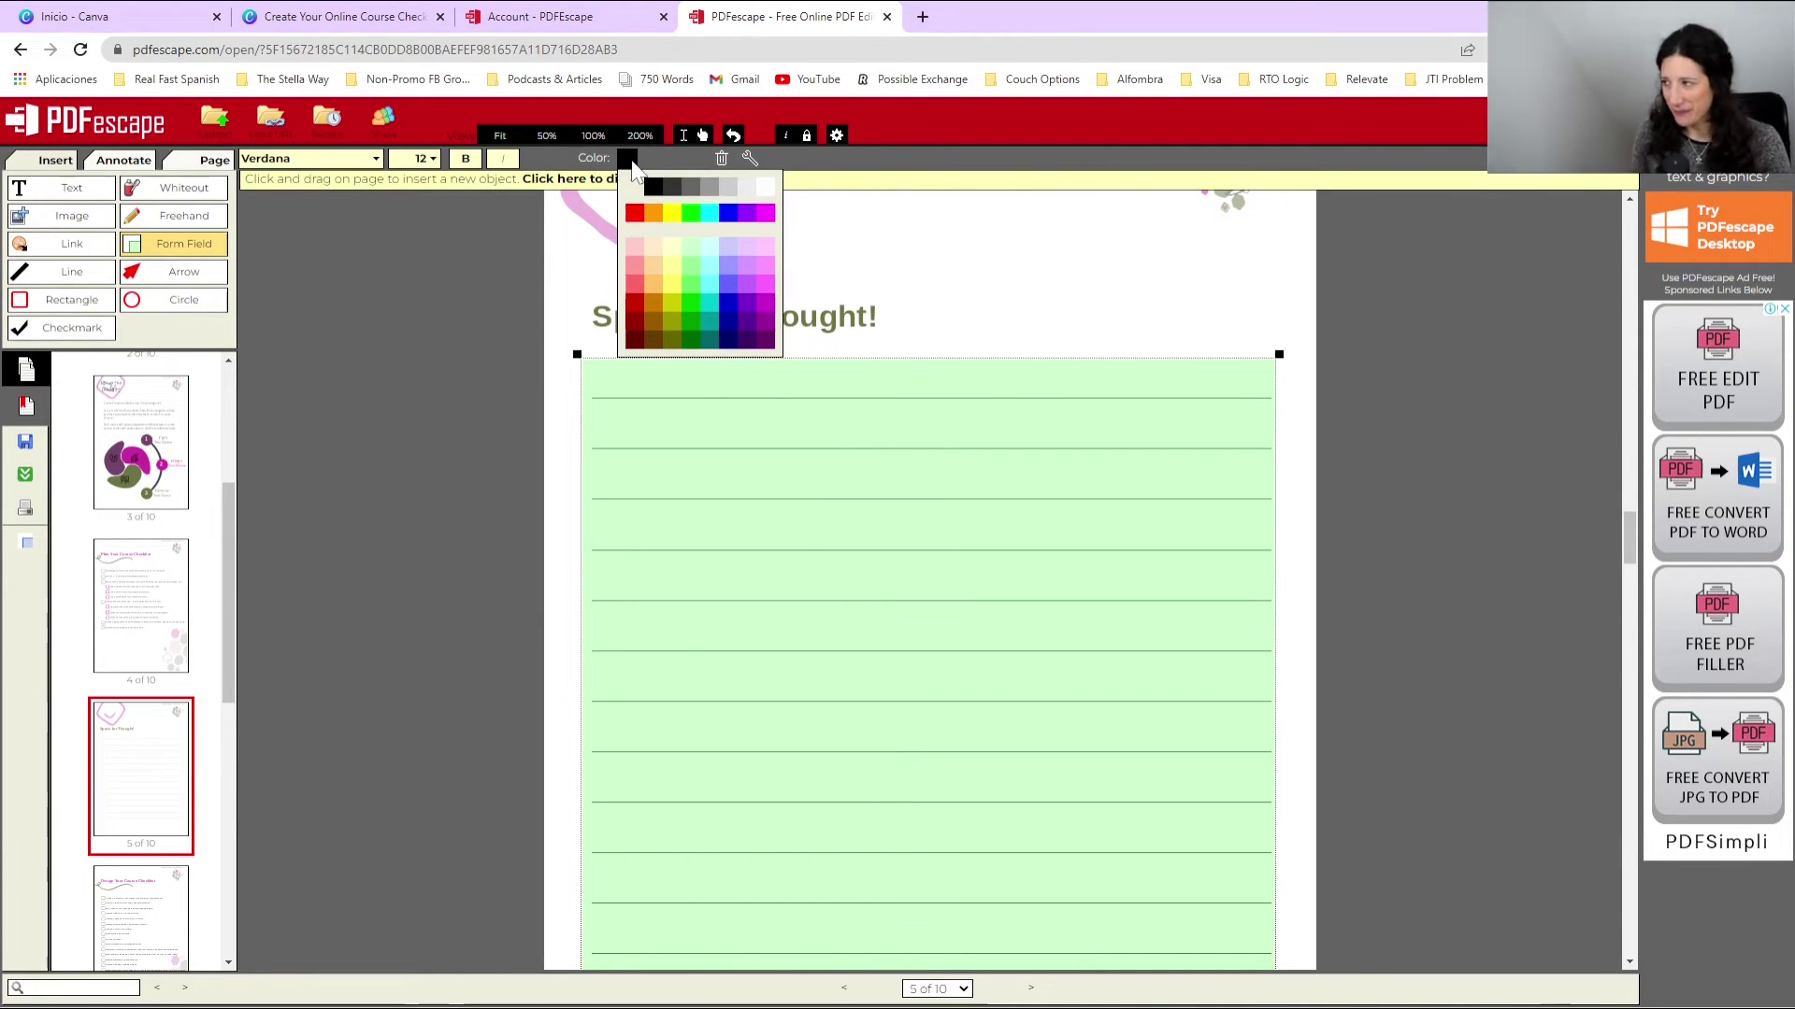
Step: Close the colour palette, deselect the field and jump to the page 1 cover page
{"action": "left_click", "coordinate": [483, 395]}
{"action": "scroll", "coordinate": [743, 500], "scroll_direction": "down", "scroll_amount": 1}
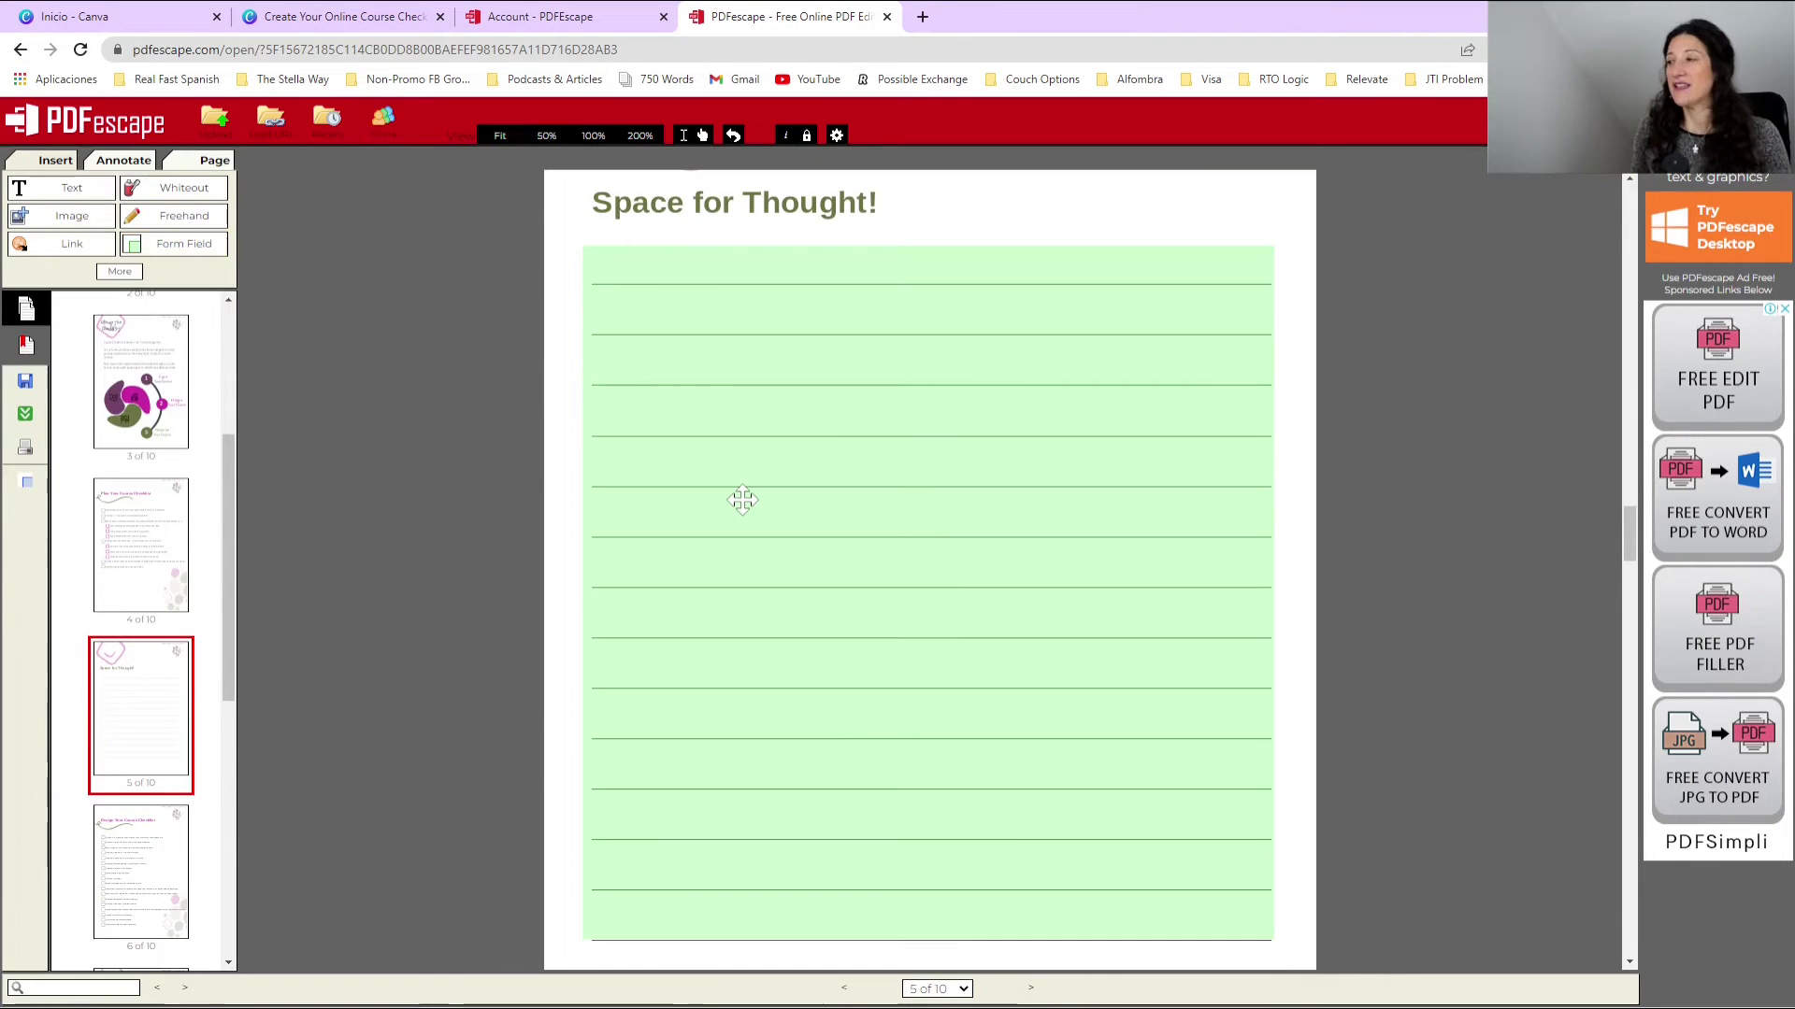
{"action": "scroll", "coordinate": [742, 501], "scroll_direction": "down", "scroll_amount": 15}
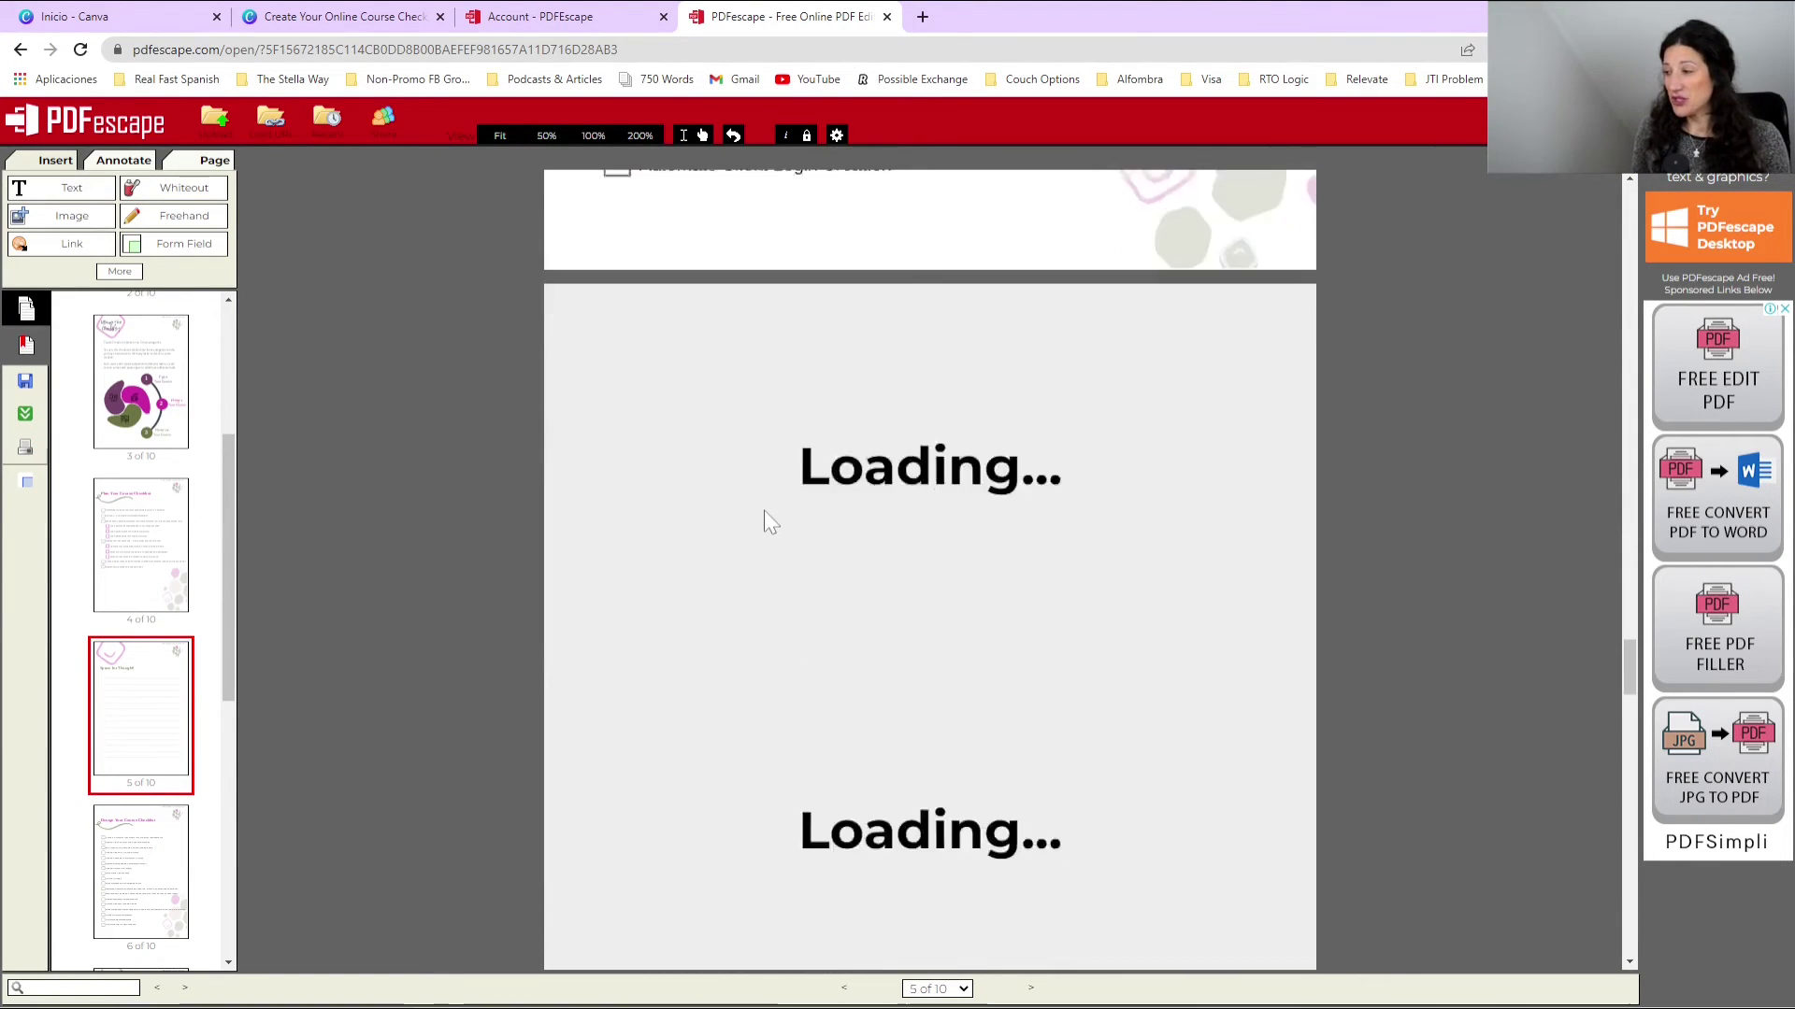
{"action": "scroll", "coordinate": [766, 511], "scroll_direction": "up", "scroll_amount": 8}
{"action": "scroll", "coordinate": [128, 398], "scroll_direction": "up", "scroll_amount": 3}
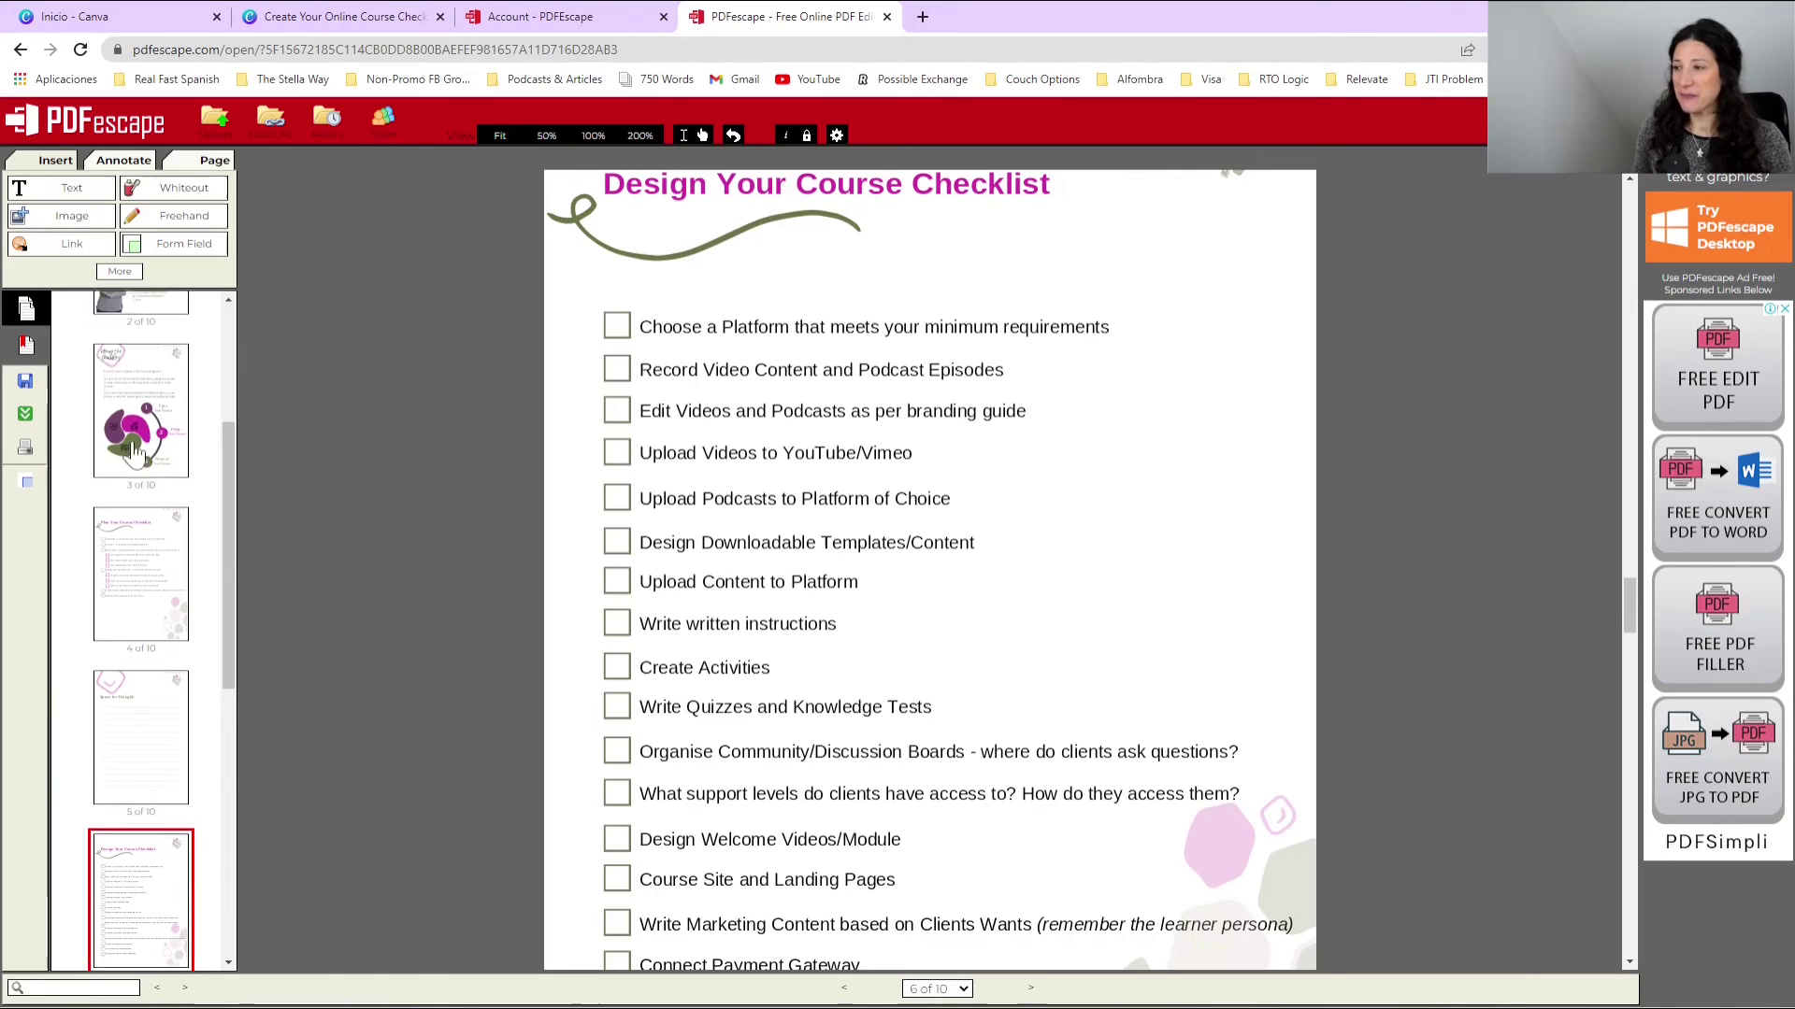
{"action": "left_click", "coordinate": [128, 397]}
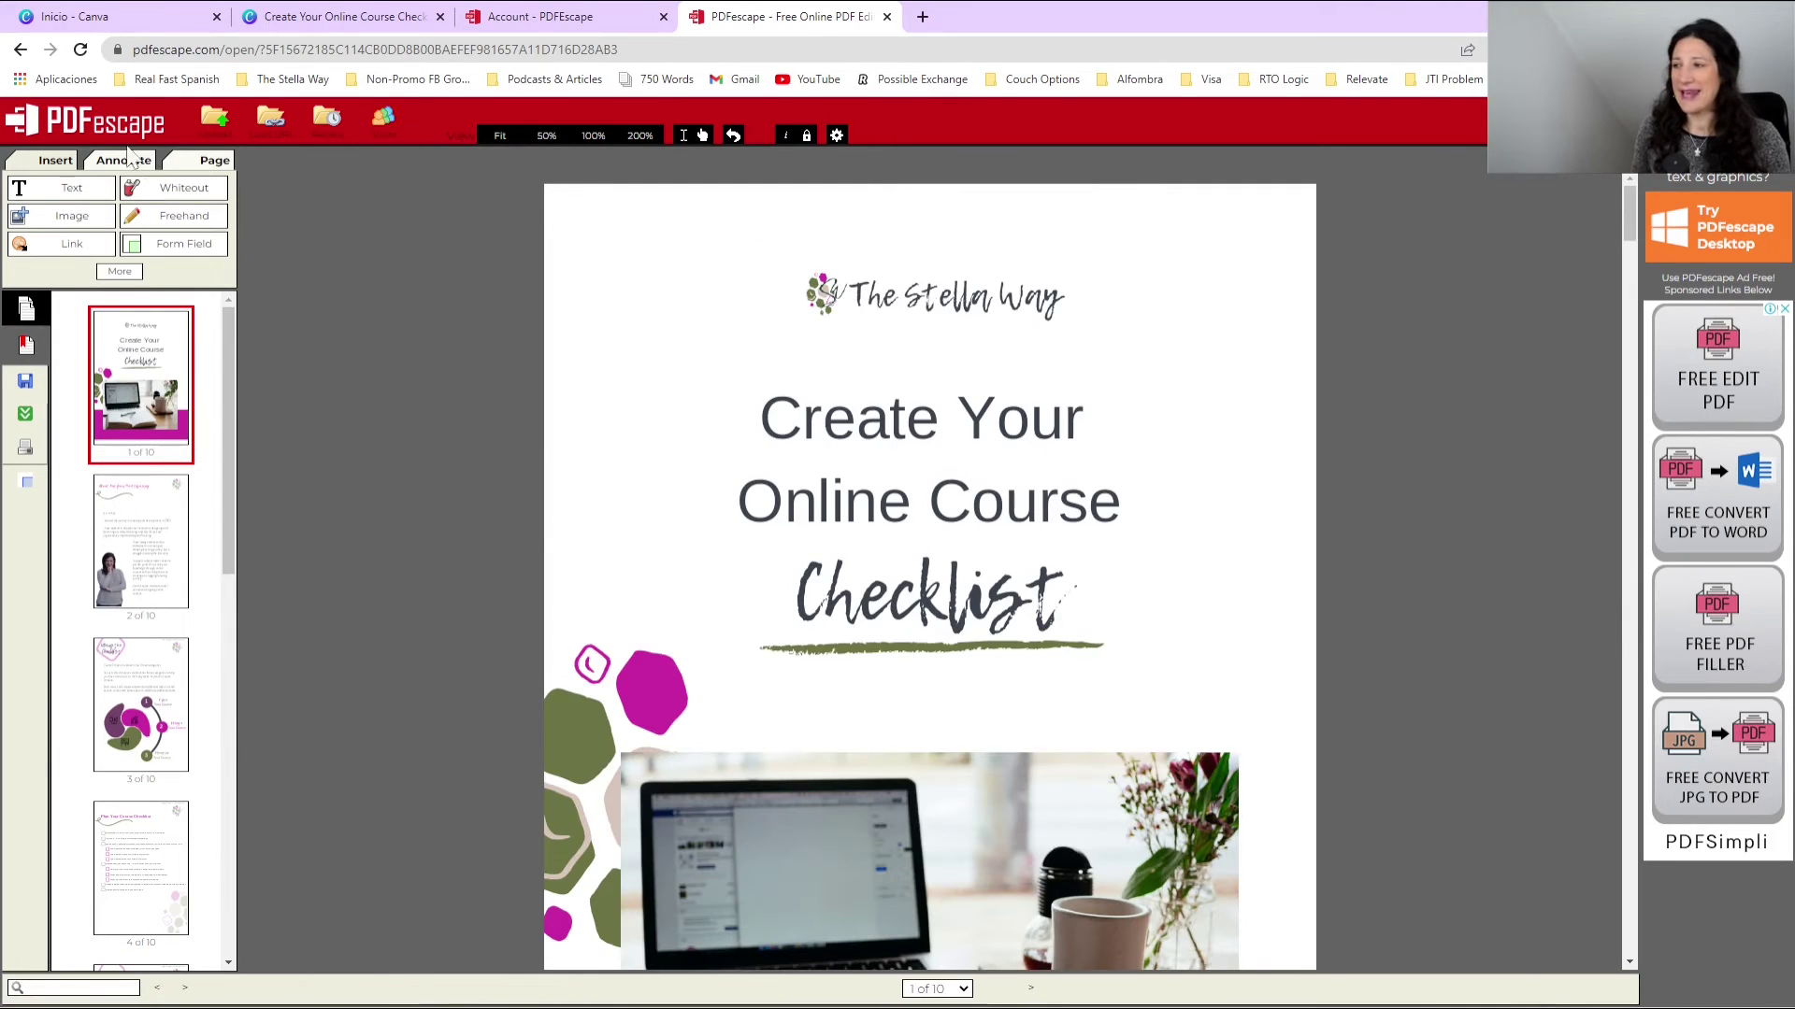
{"action": "left_click", "coordinate": [31, 191]}
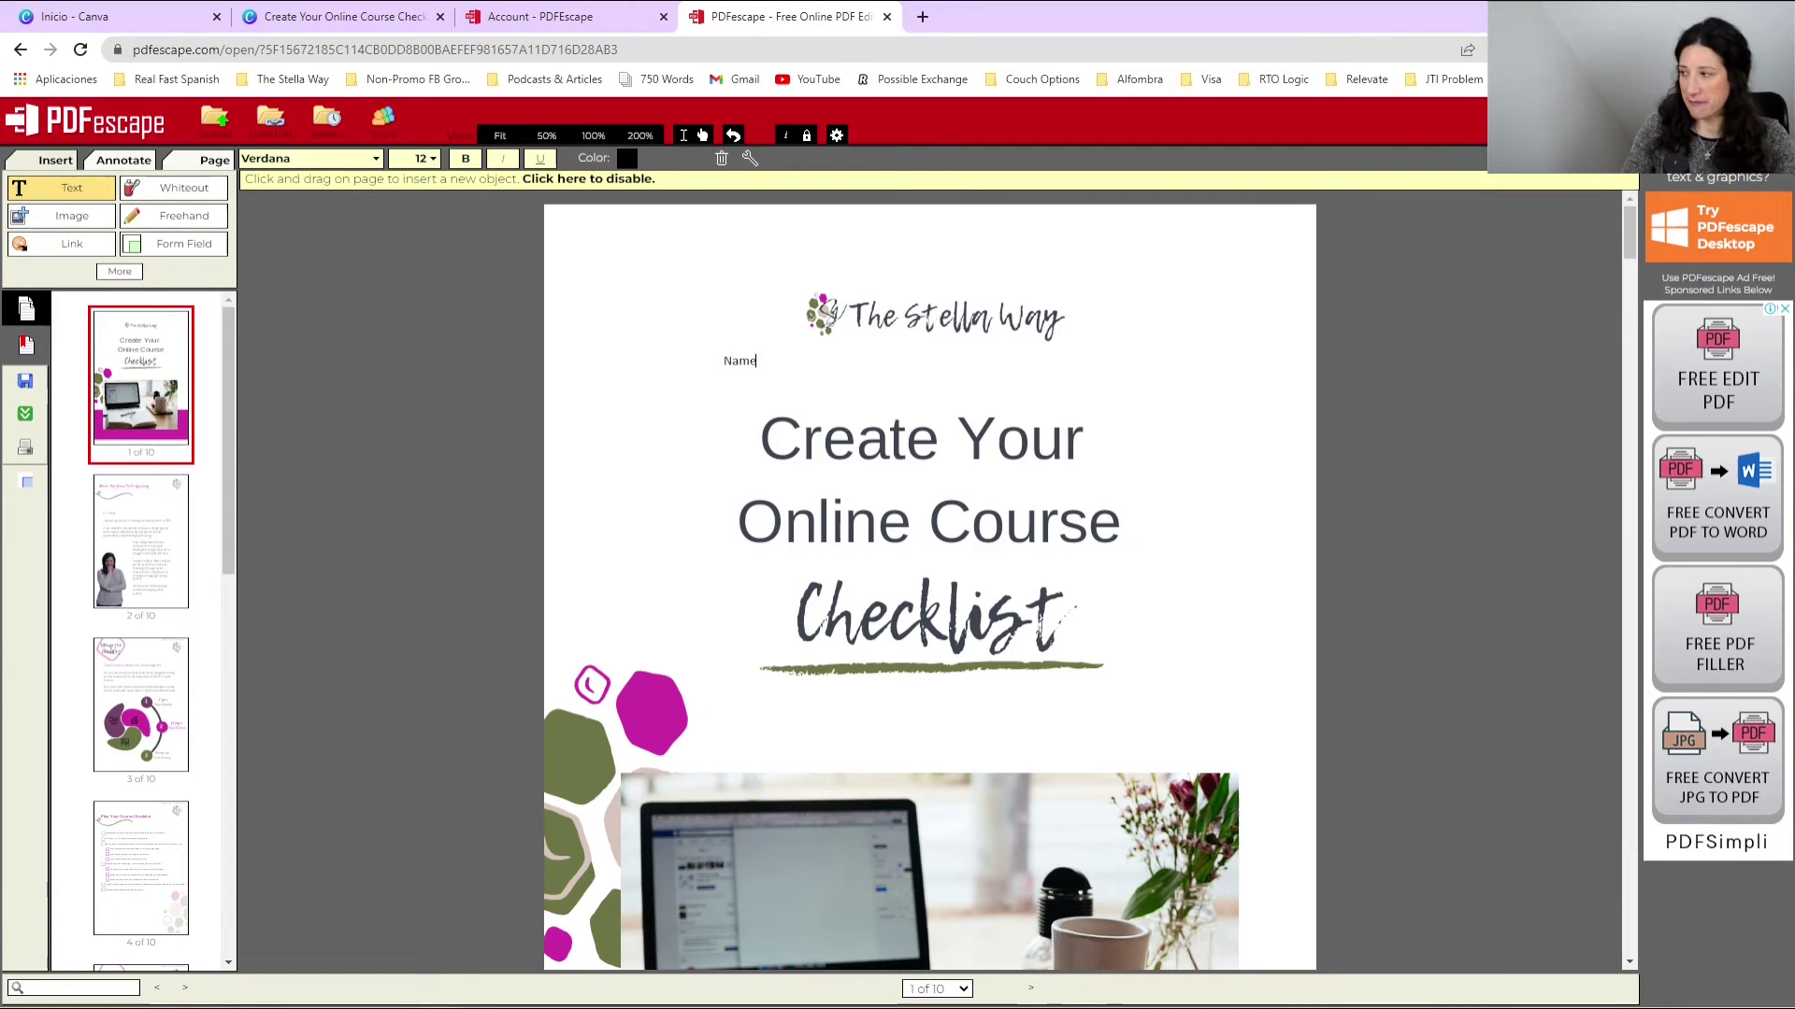
Step: Type a 'Name:' label on the cover and draw a Text form field to its right
{"action": "type", "text": "Name:"}
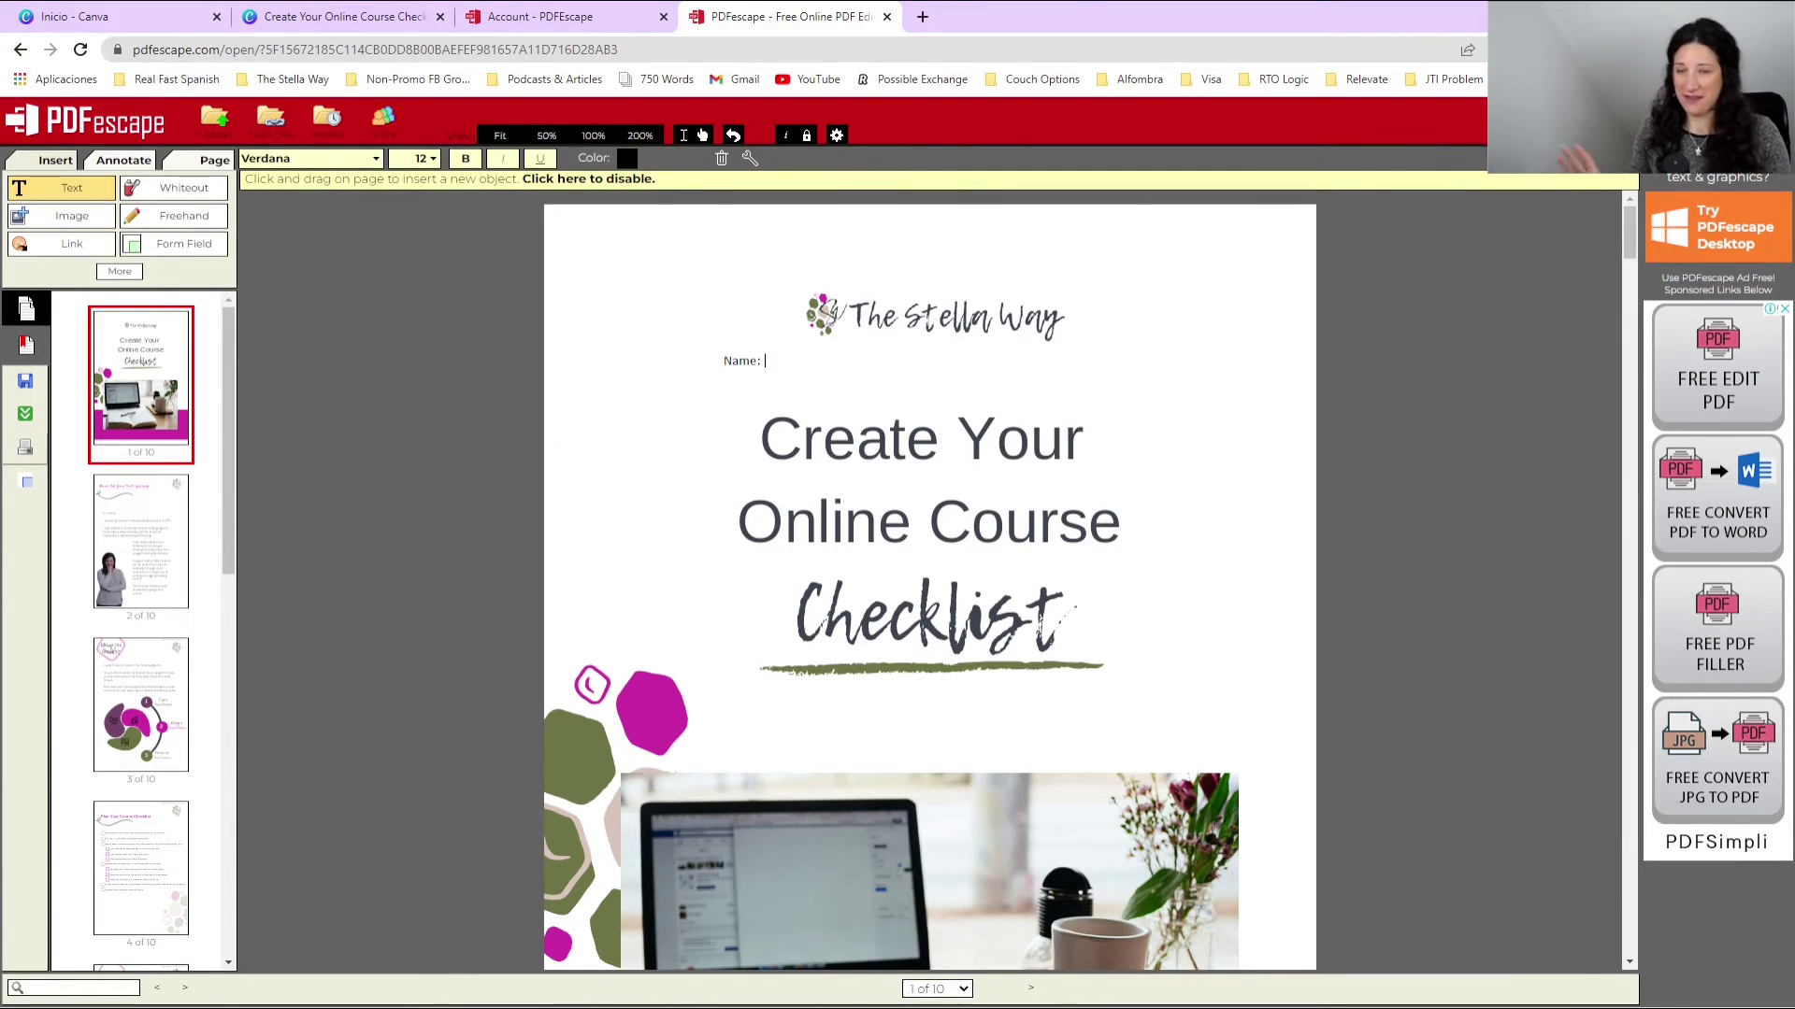
{"action": "left_click", "coordinate": [173, 244]}
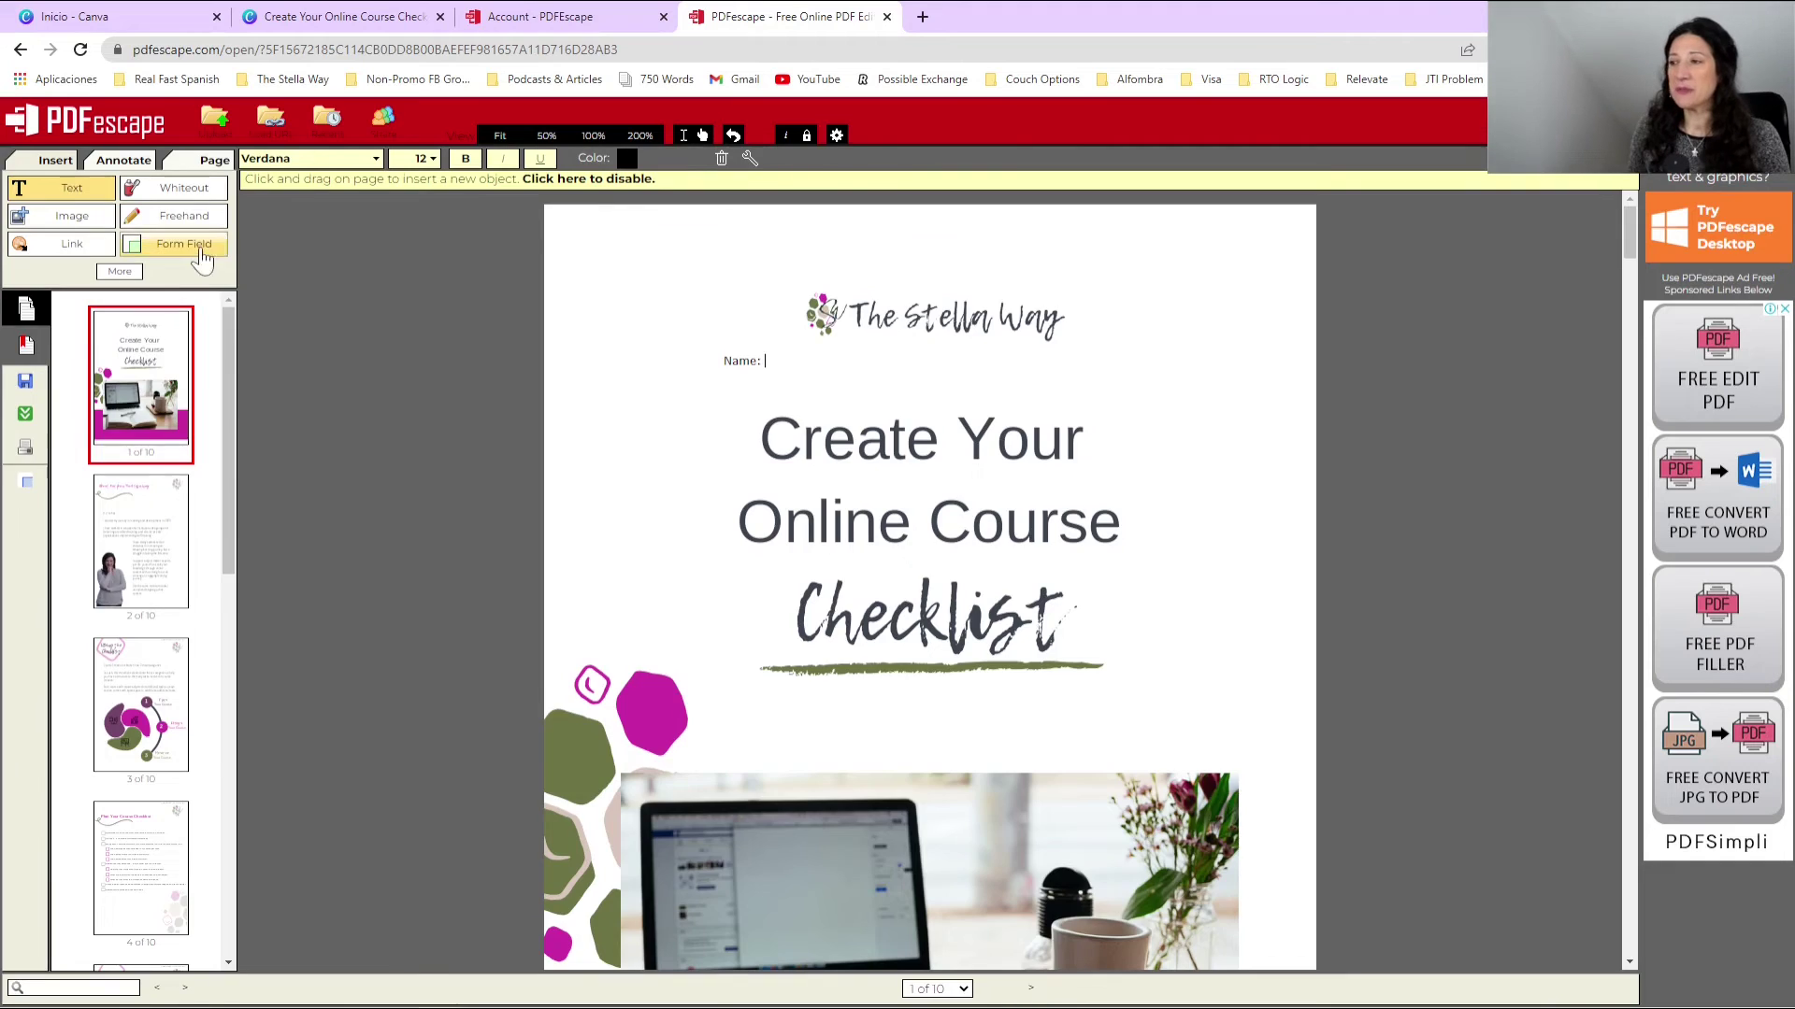
{"action": "left_click", "coordinate": [816, 537]}
{"action": "left_click", "coordinate": [830, 551]}
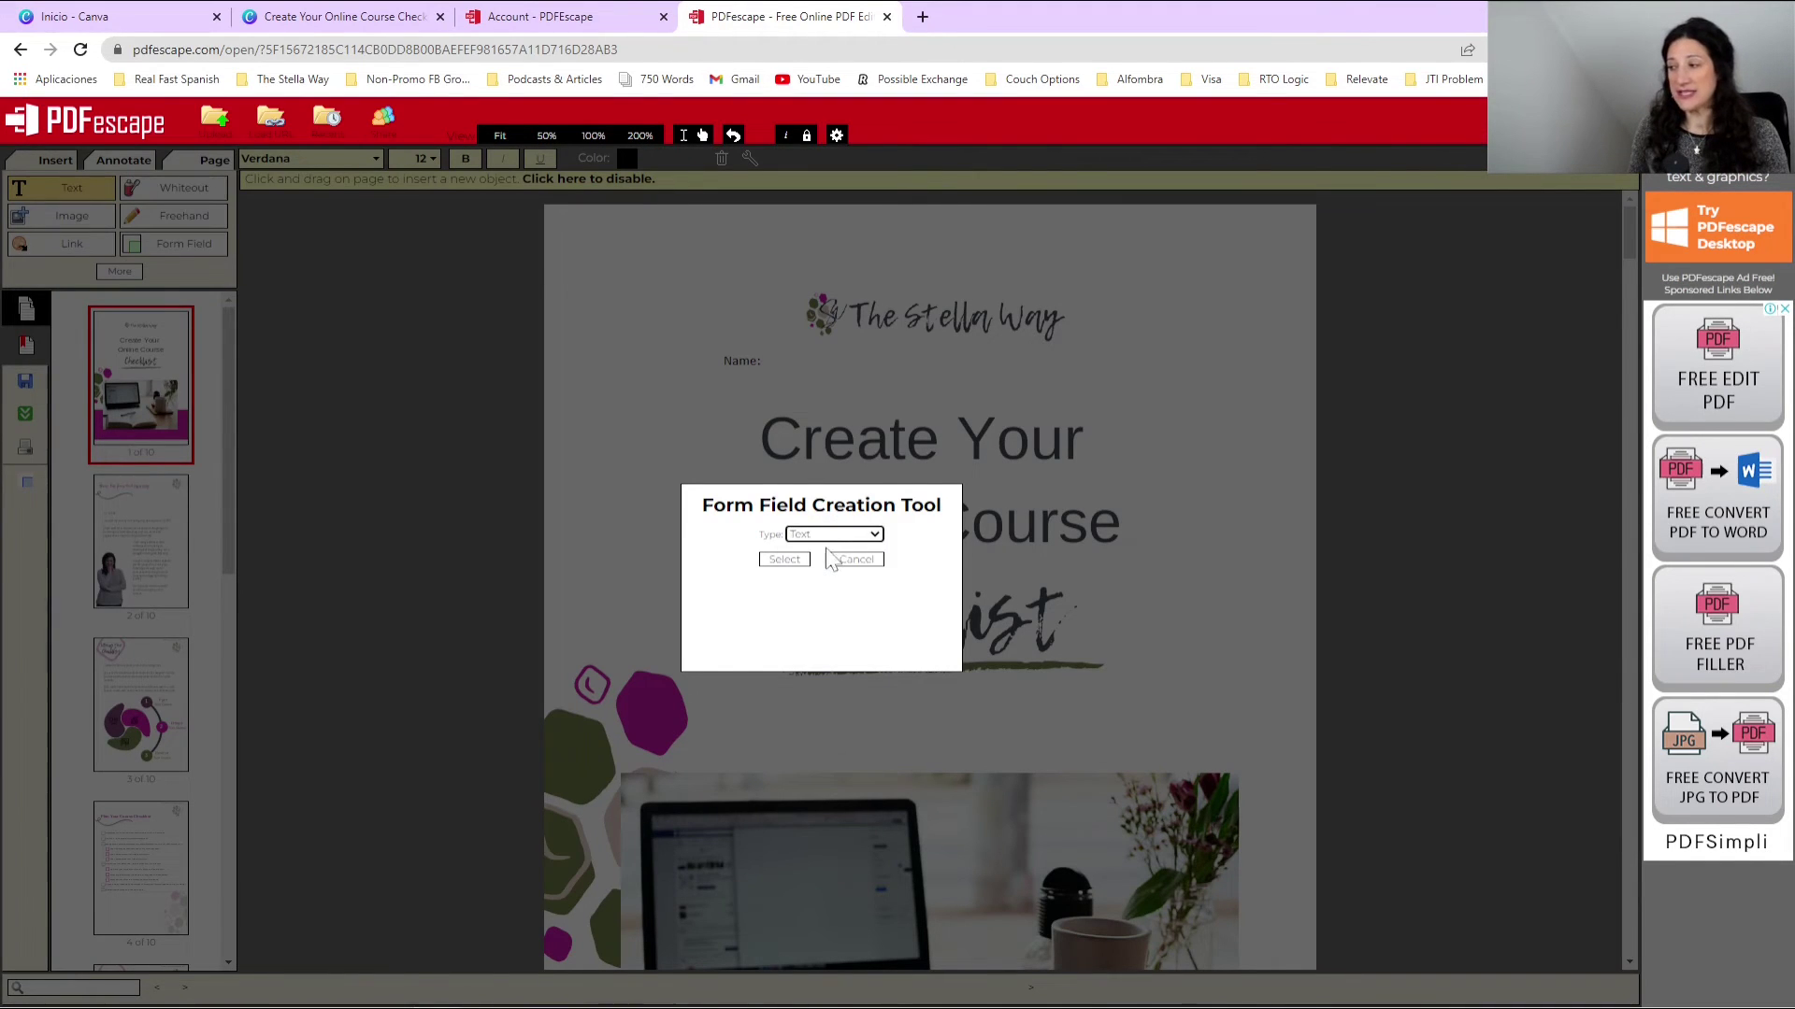
{"action": "left_click", "coordinate": [785, 559]}
{"action": "left_click_drag", "start_coordinate": [764, 354], "coordinate": [1000, 376]}
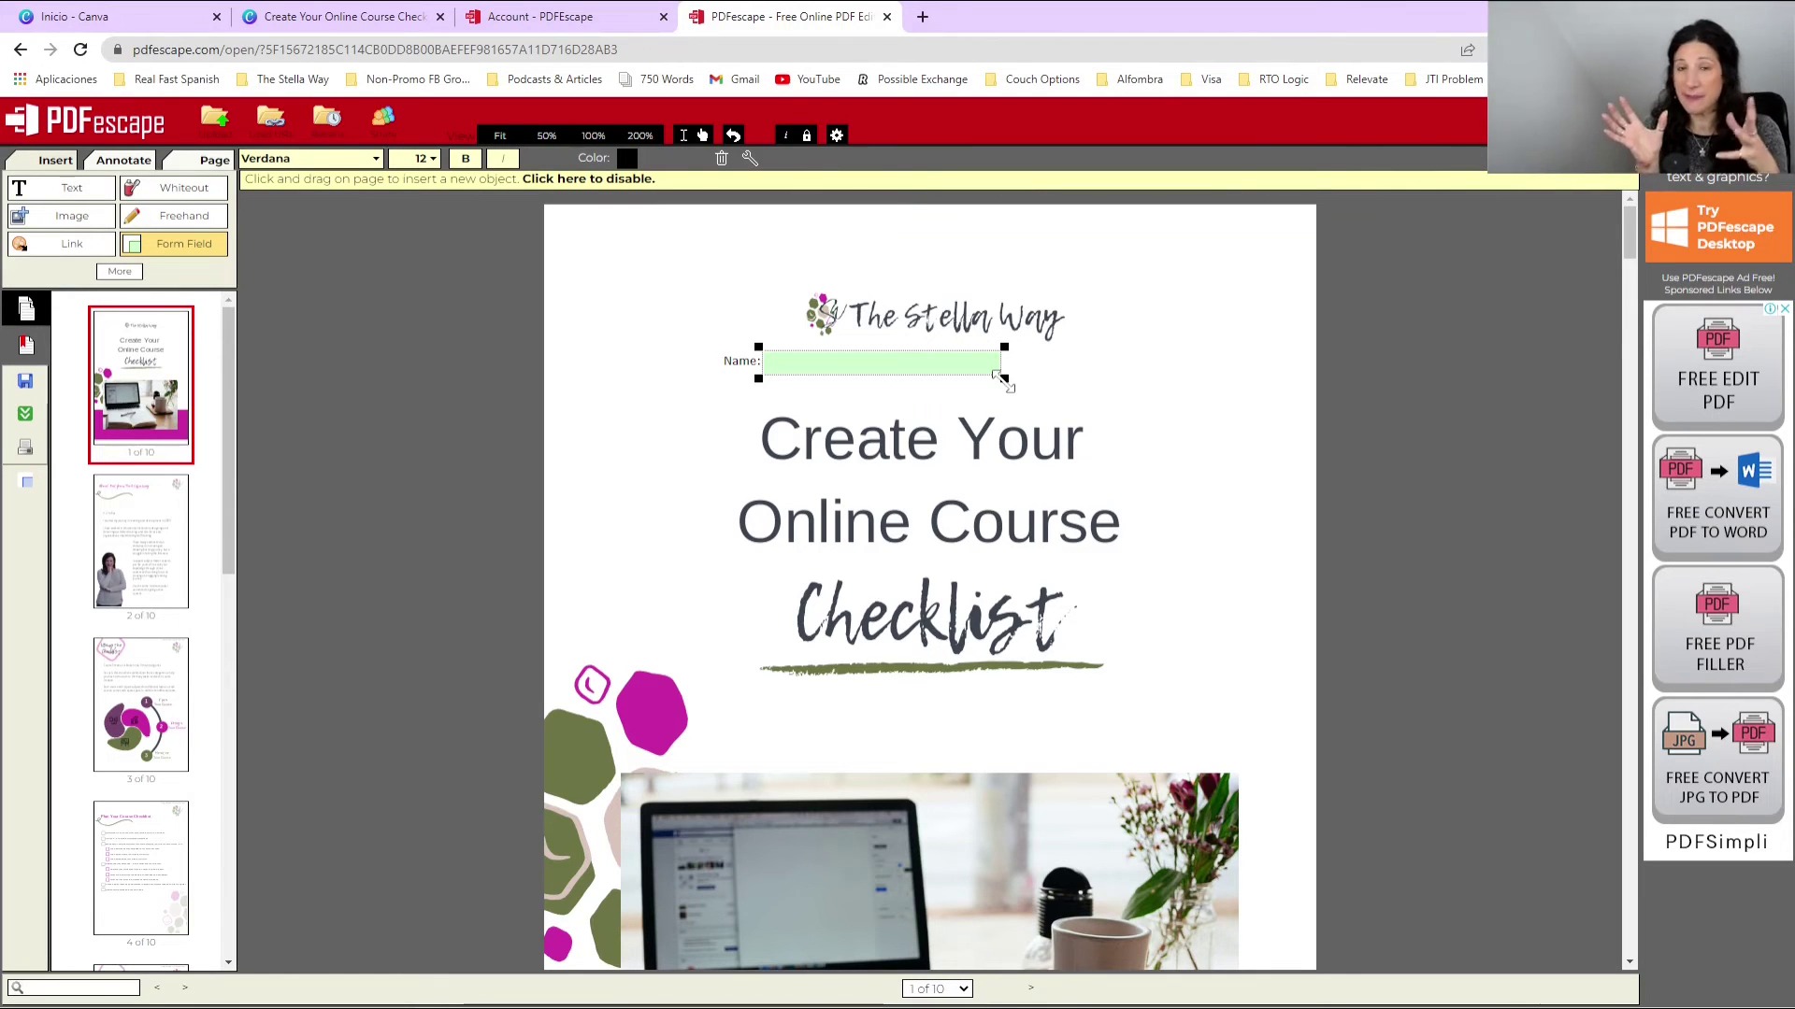
Step: Confirm the name field's properties and delete the stray field beside the logo
{"action": "right_click", "coordinate": [937, 354]}
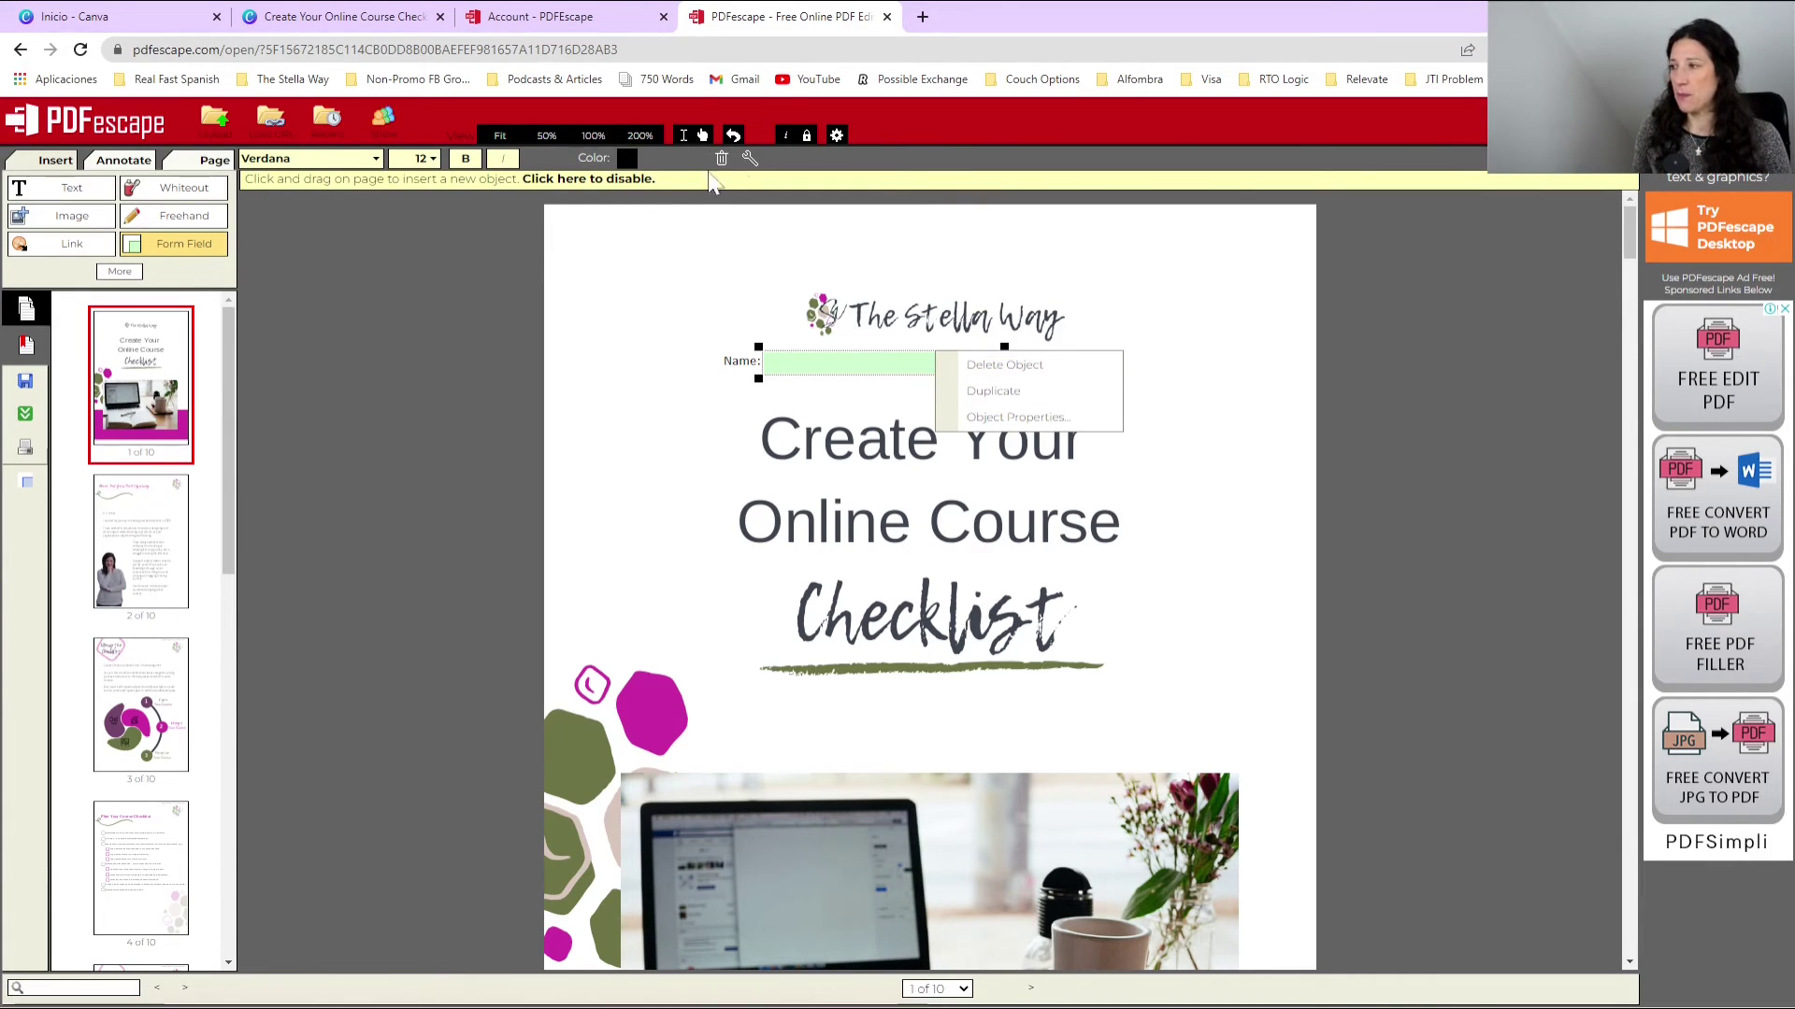
{"action": "left_click", "coordinate": [748, 159]}
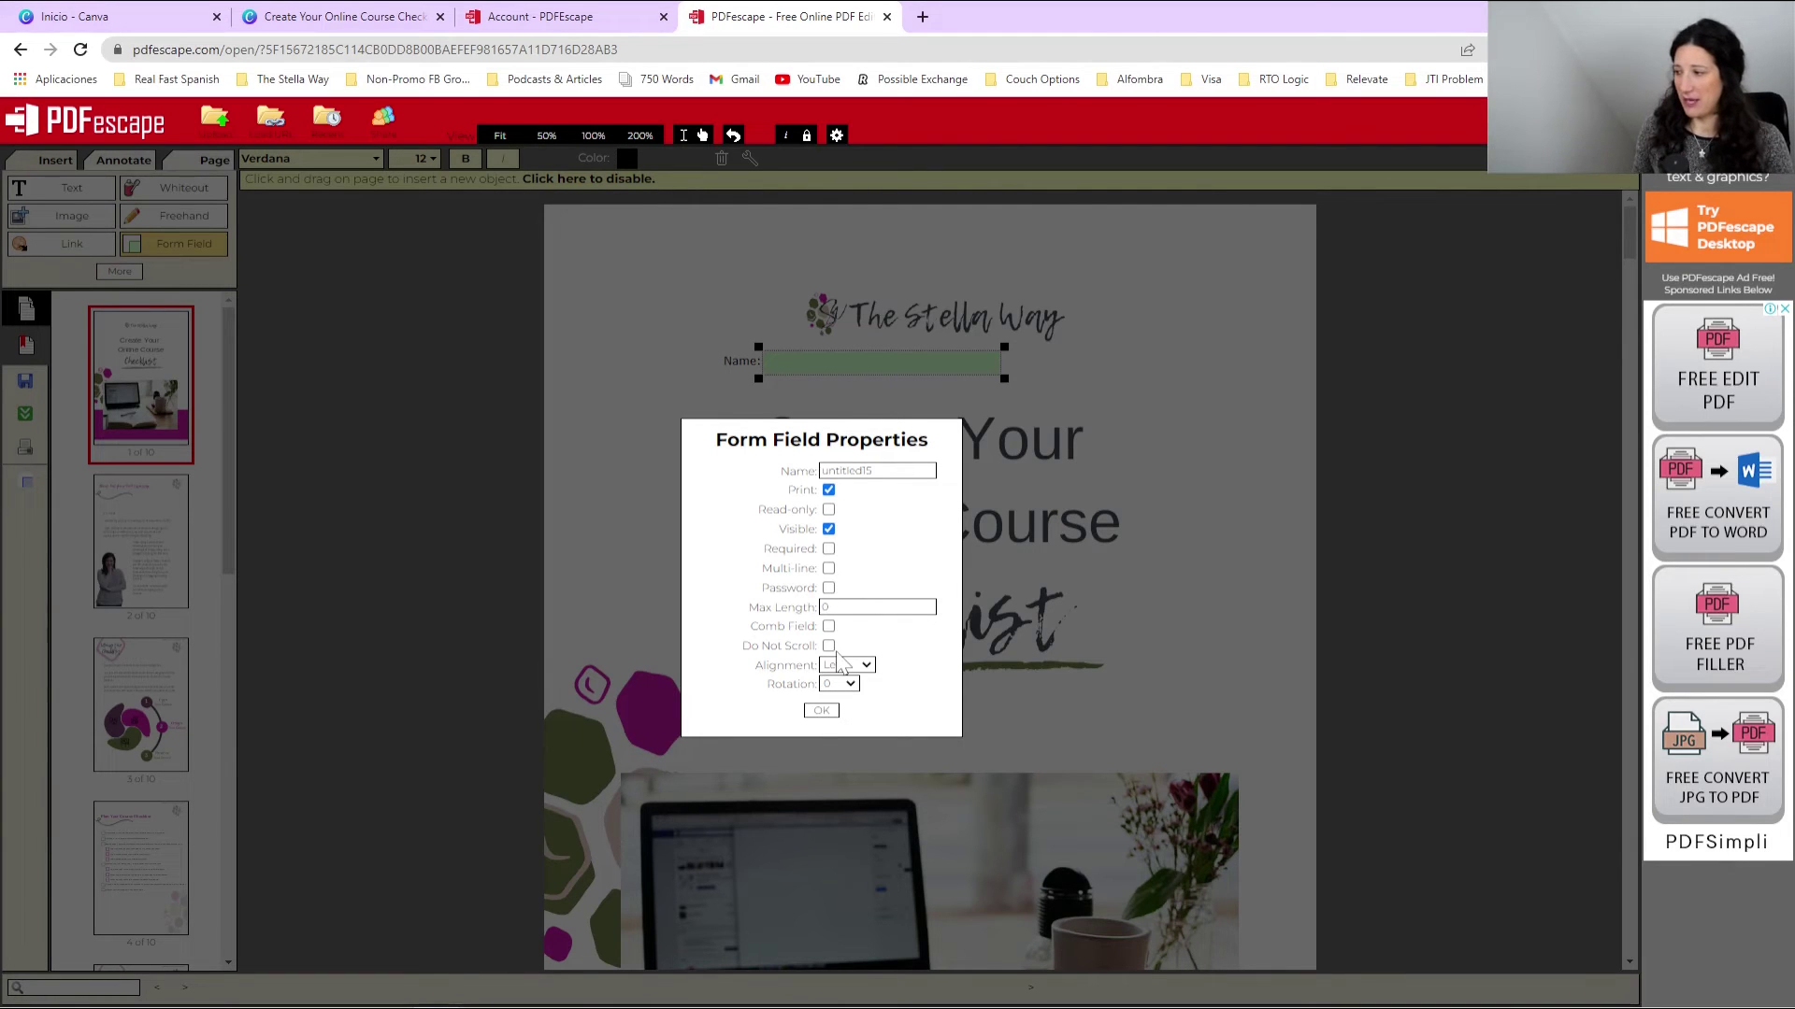
{"action": "left_click", "coordinate": [821, 711]}
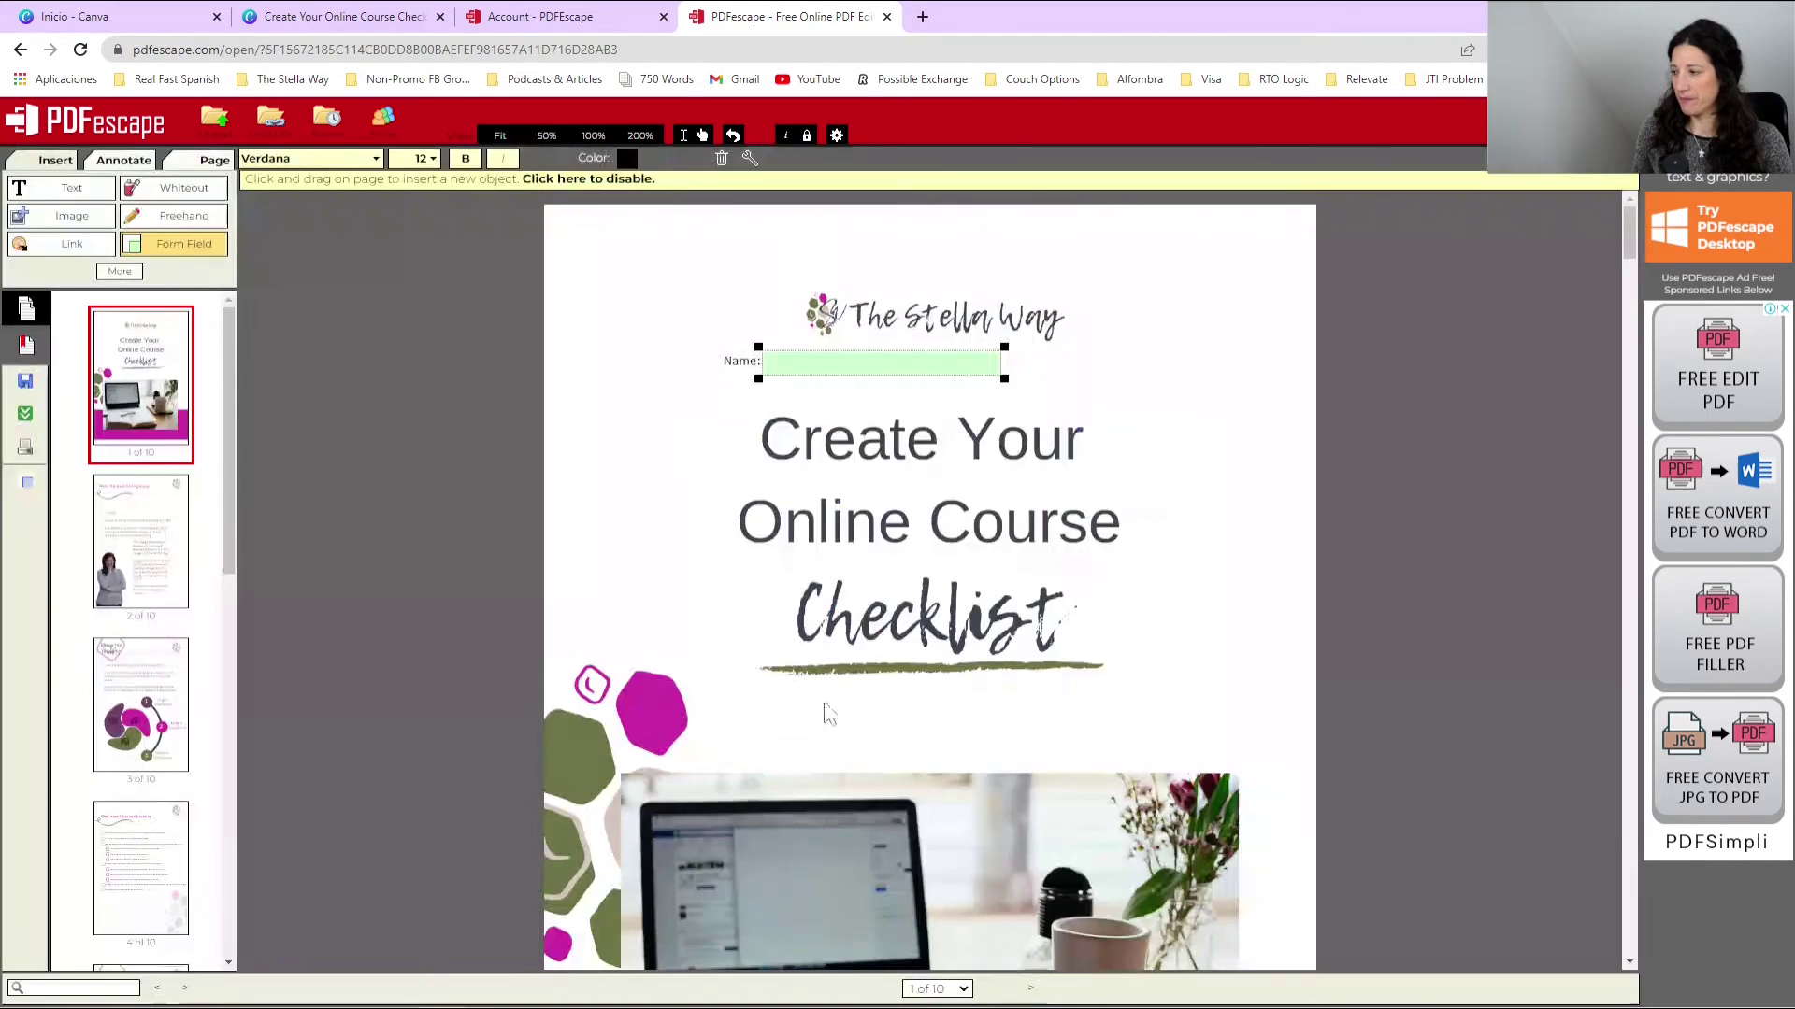
{"action": "left_click", "coordinate": [1080, 339]}
{"action": "key", "text": "Delete"}
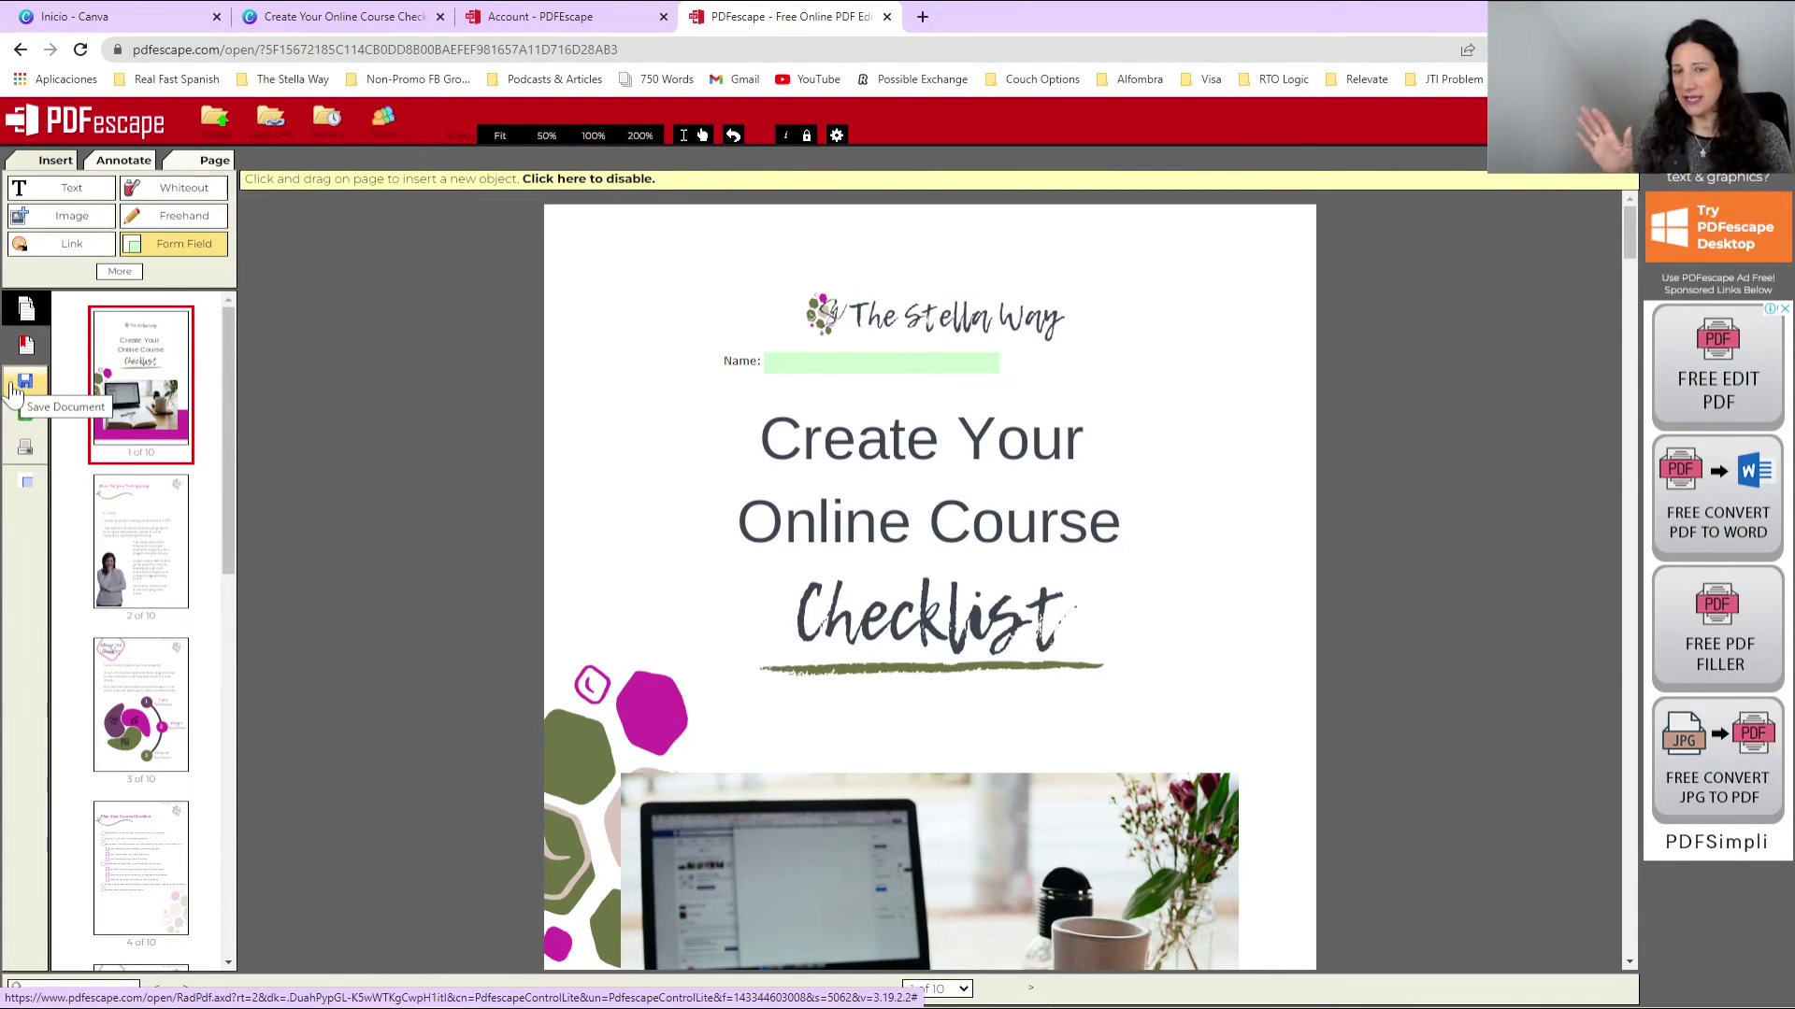
Step: Save and download the checklist, open it in Chrome and click into the Name field
{"action": "left_click", "coordinate": [25, 415]}
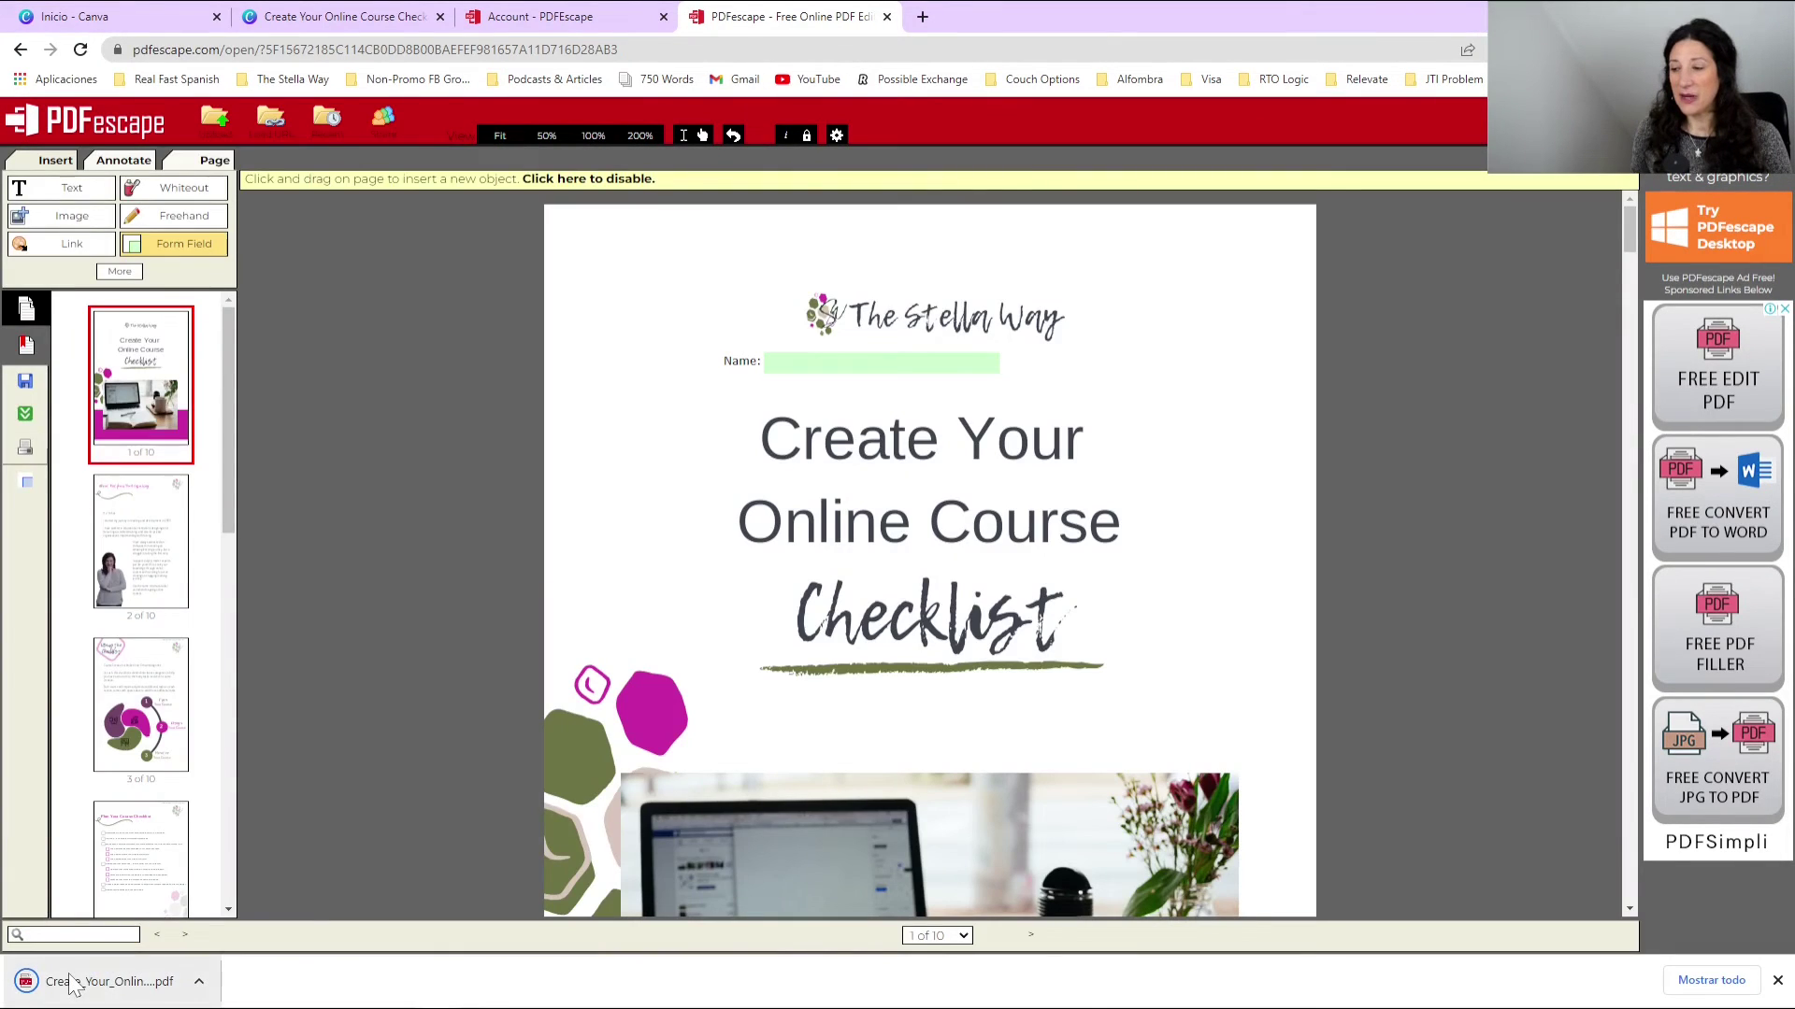
{"action": "left_click", "coordinate": [73, 981]}
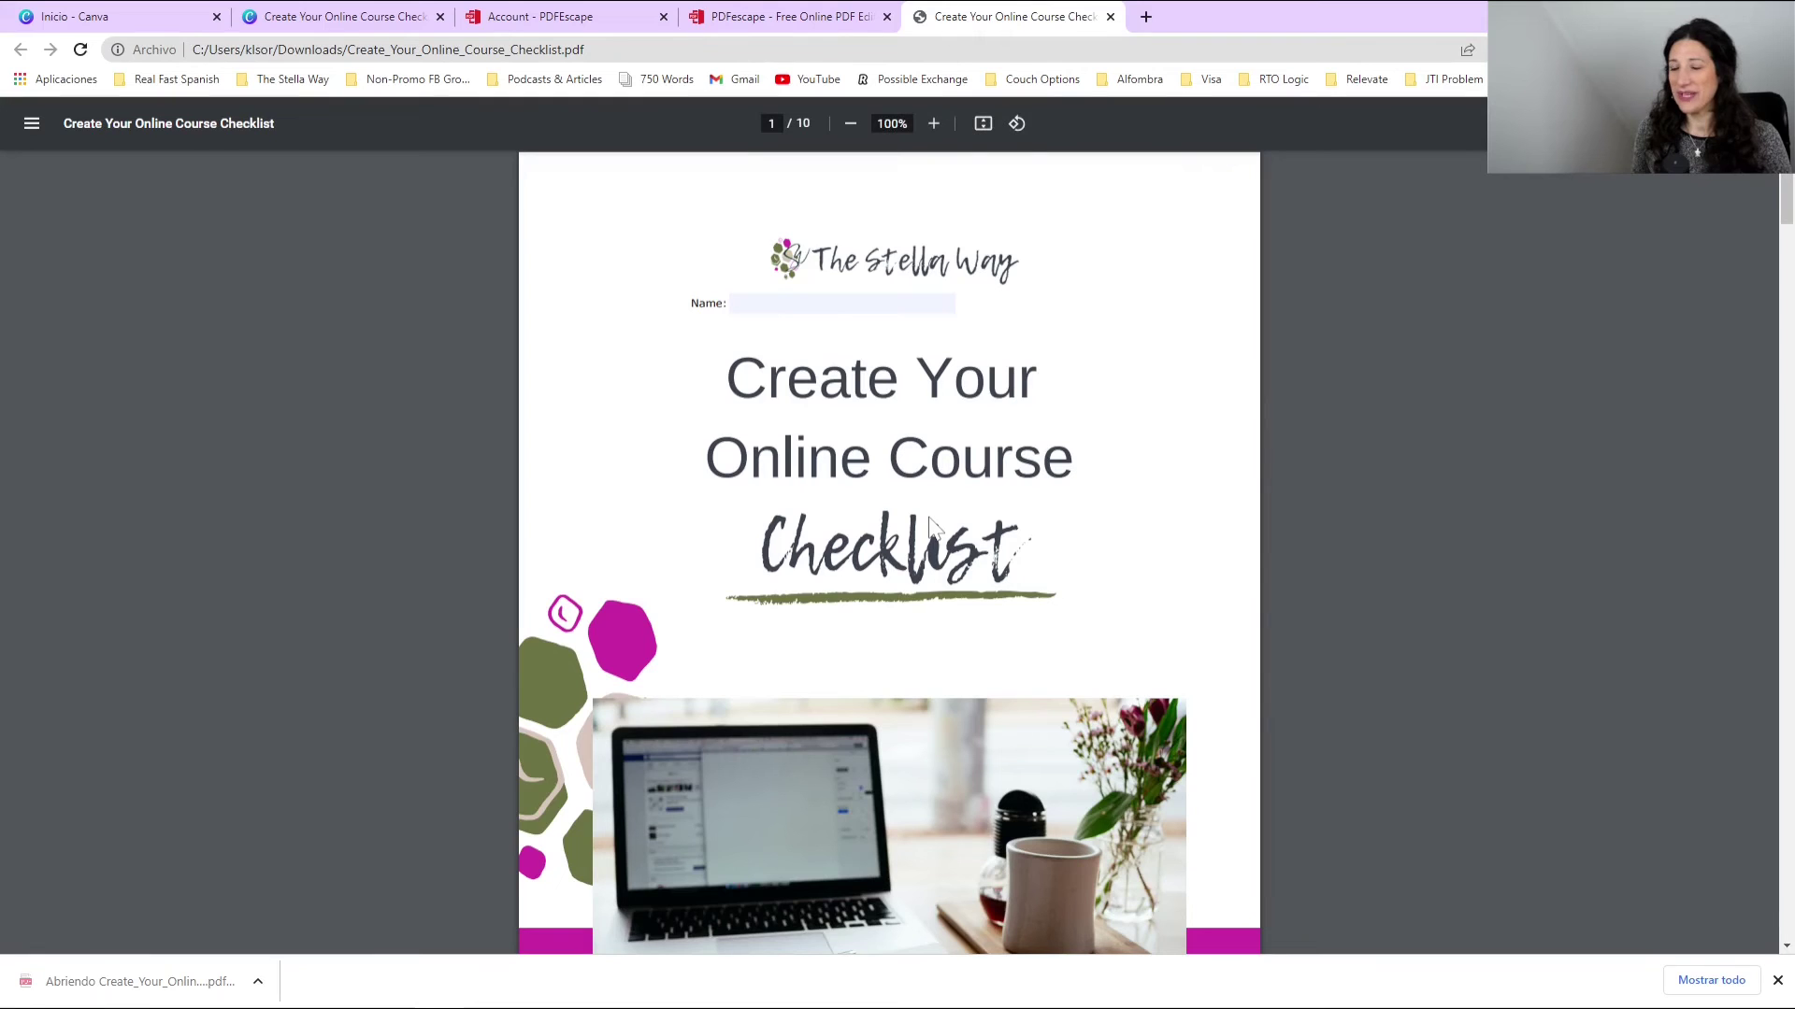
{"action": "scroll", "coordinate": [821, 432], "scroll_direction": "down", "scroll_amount": 1}
{"action": "left_click", "coordinate": [734, 210]}
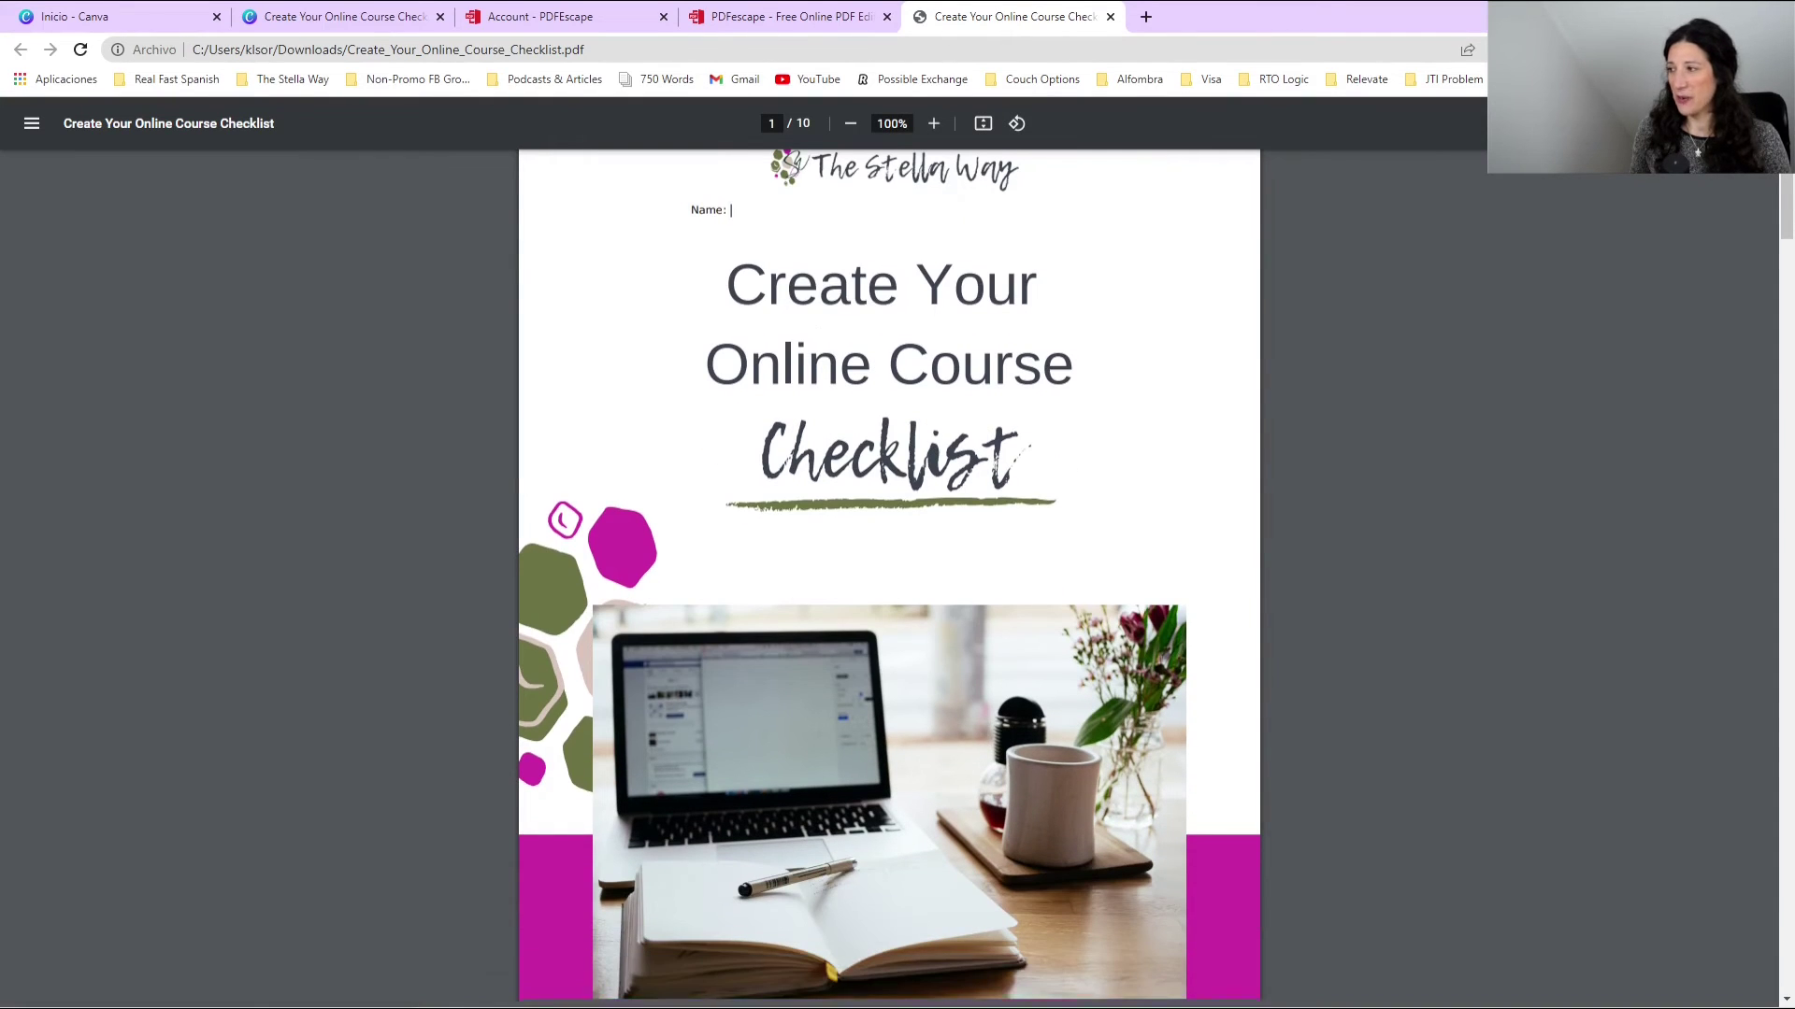
Step: Tick the Create 3 - 5 Learning Outcomes box and type 'rt' on the Space for Thought lines
{"action": "scroll", "coordinate": [894, 443], "scroll_direction": "down", "scroll_amount": 20}
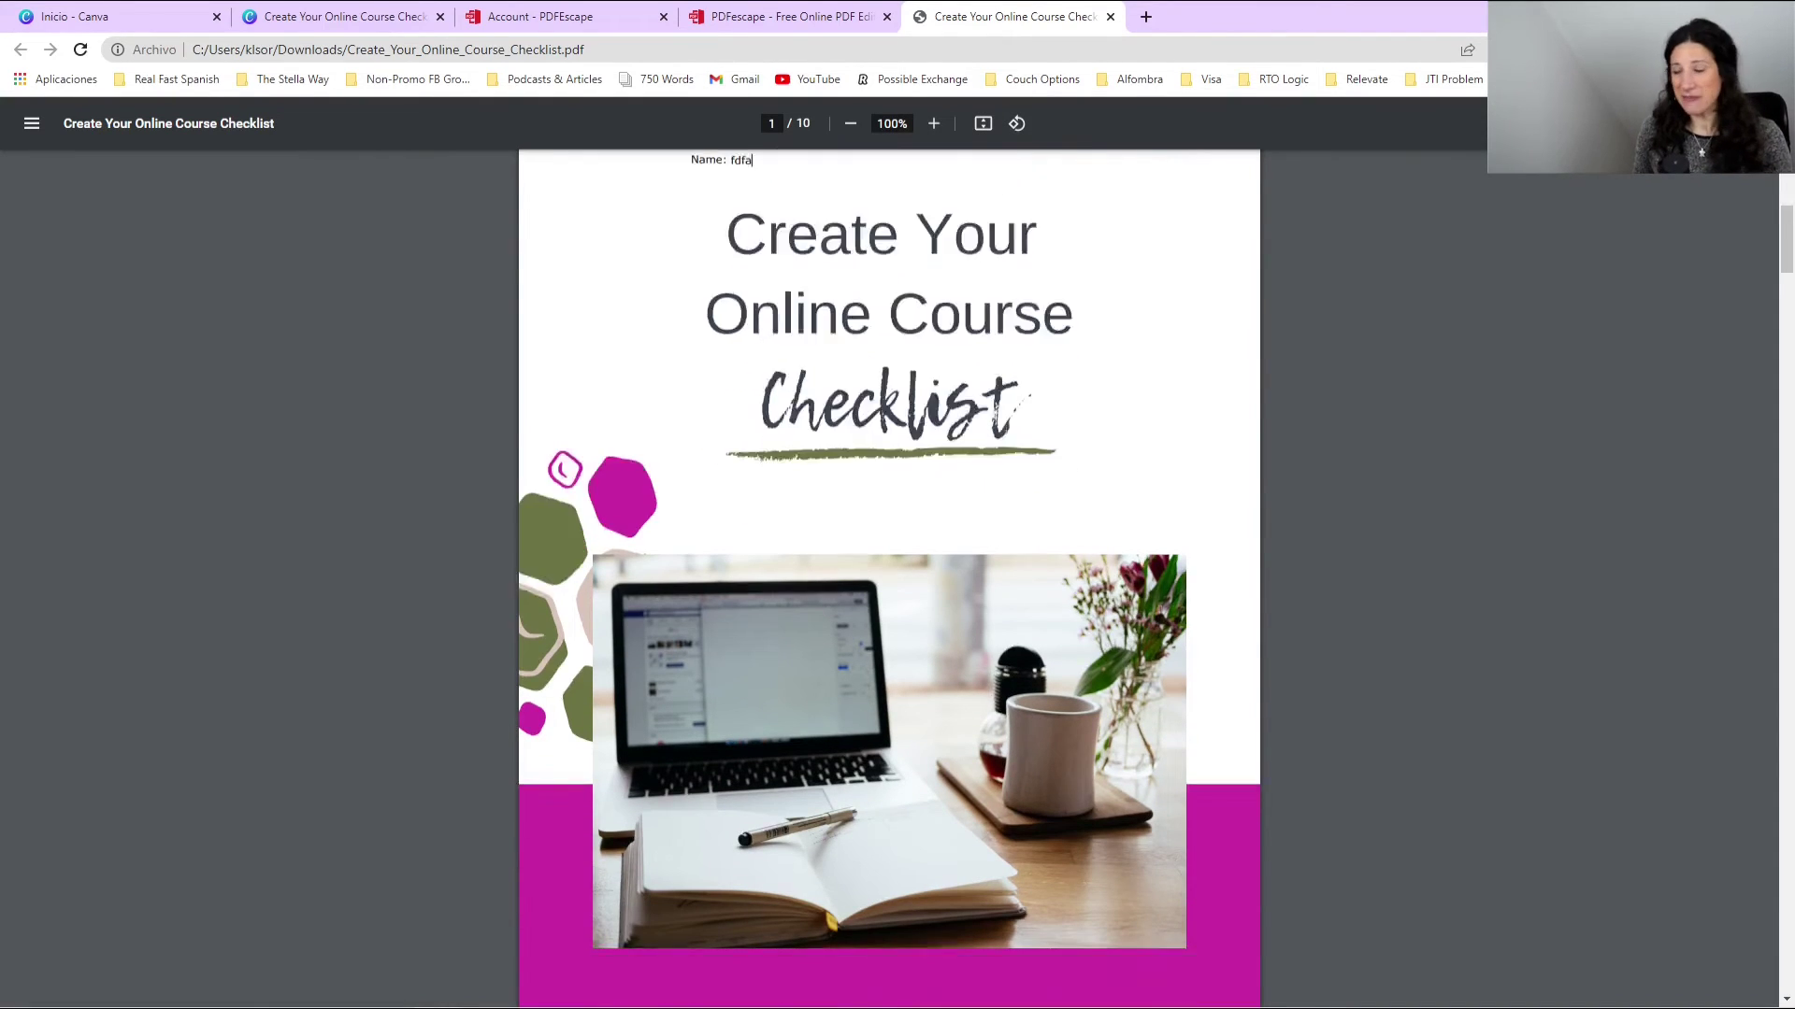
{"action": "scroll", "coordinate": [894, 443], "scroll_direction": "down", "scroll_amount": 10}
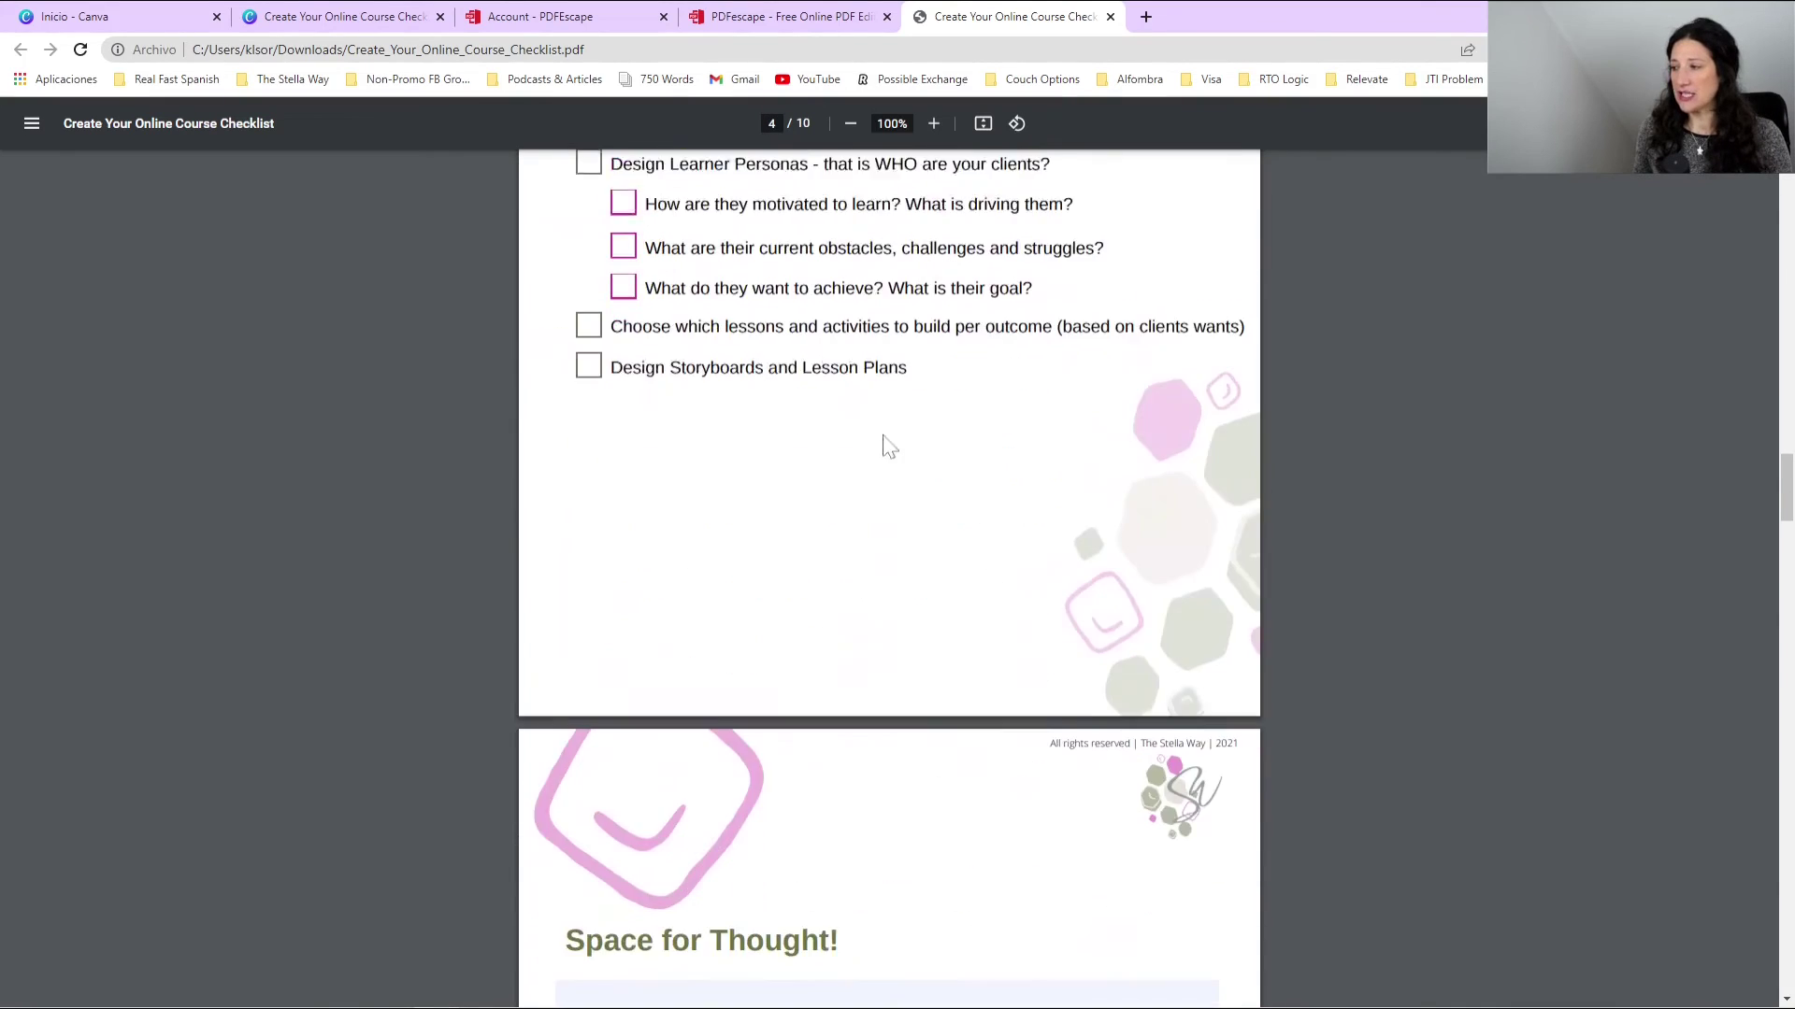
{"action": "scroll", "coordinate": [881, 440], "scroll_direction": "up", "scroll_amount": 3}
{"action": "left_click", "coordinate": [587, 273]}
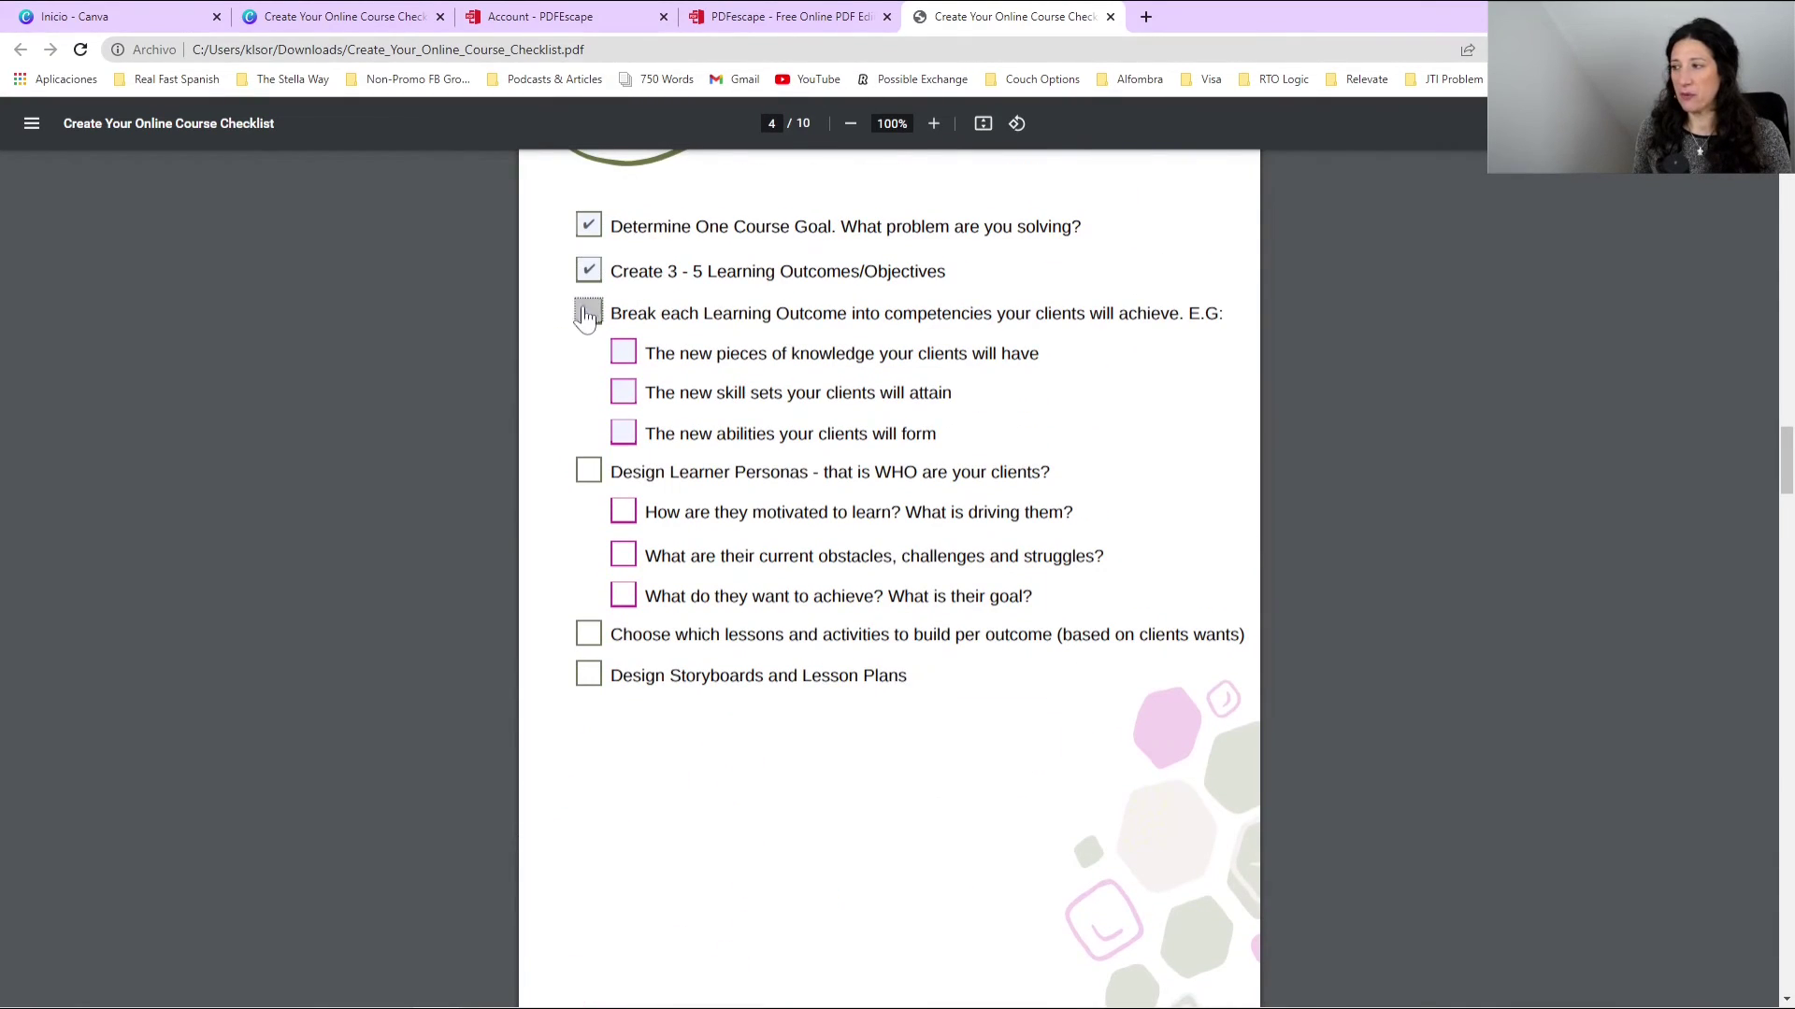
{"action": "scroll", "coordinate": [775, 546], "scroll_direction": "down", "scroll_amount": 8}
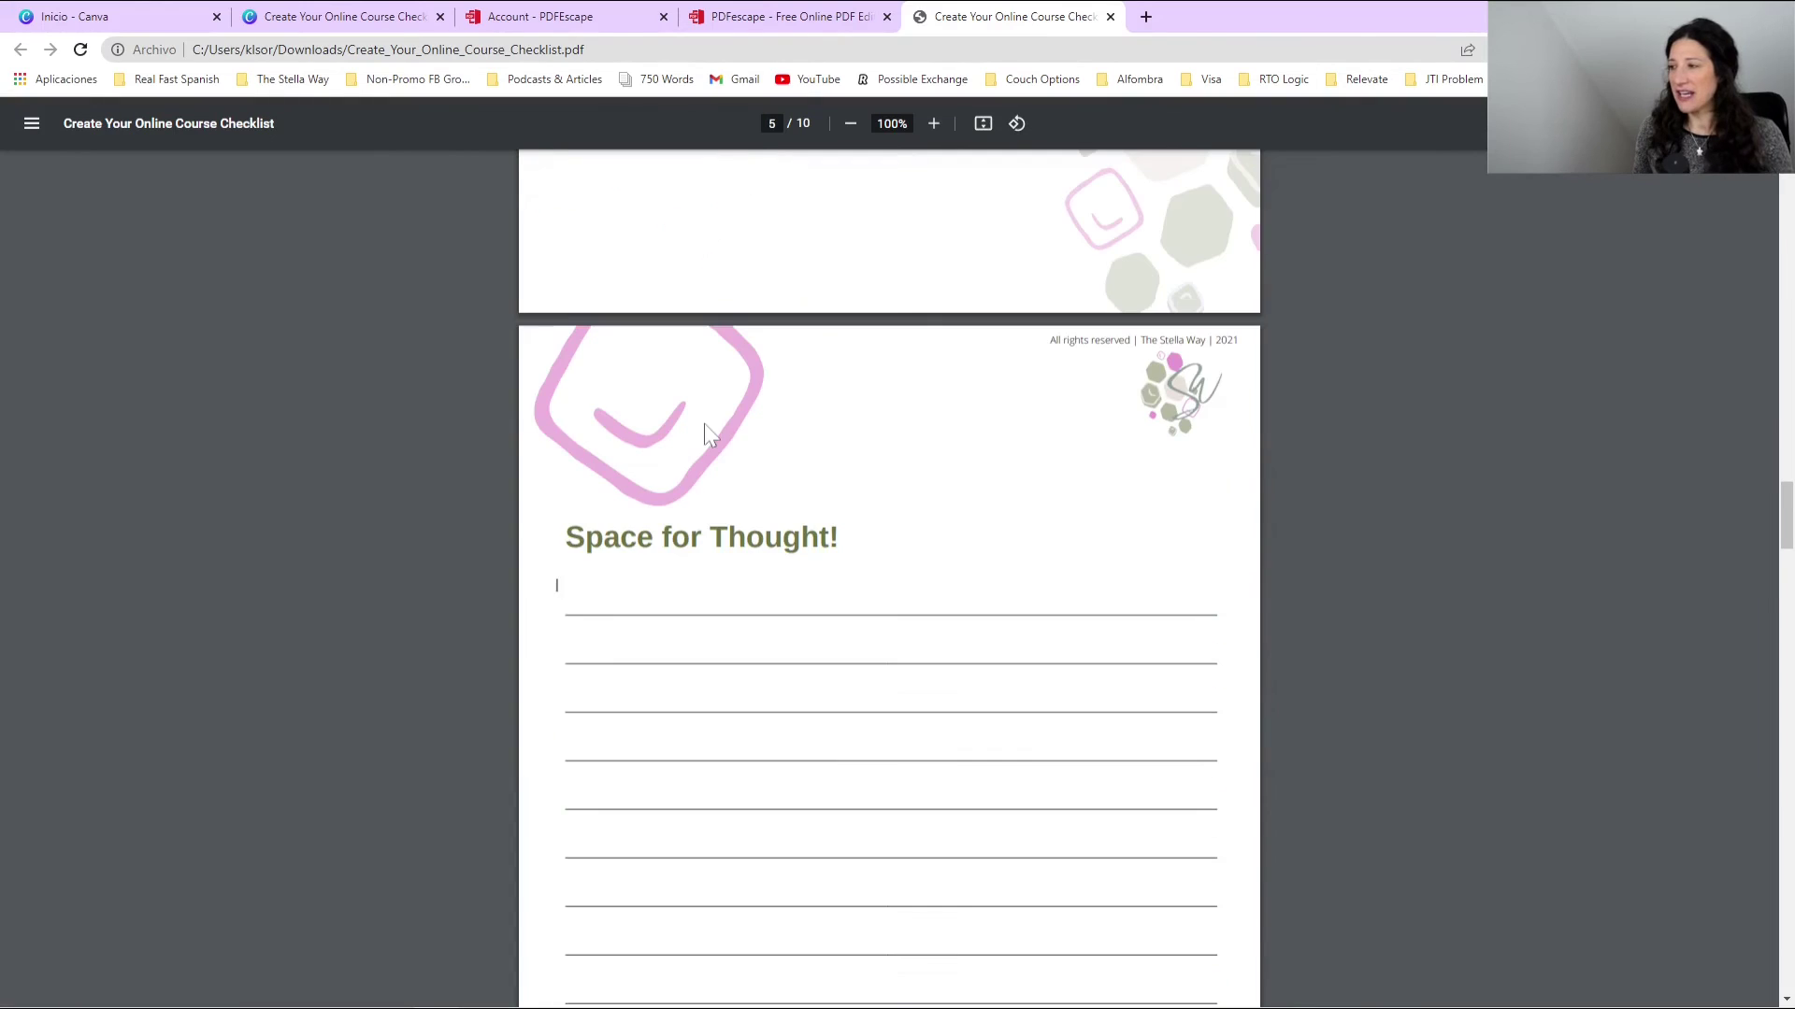
{"action": "type", "text": "rtrfdfa"}
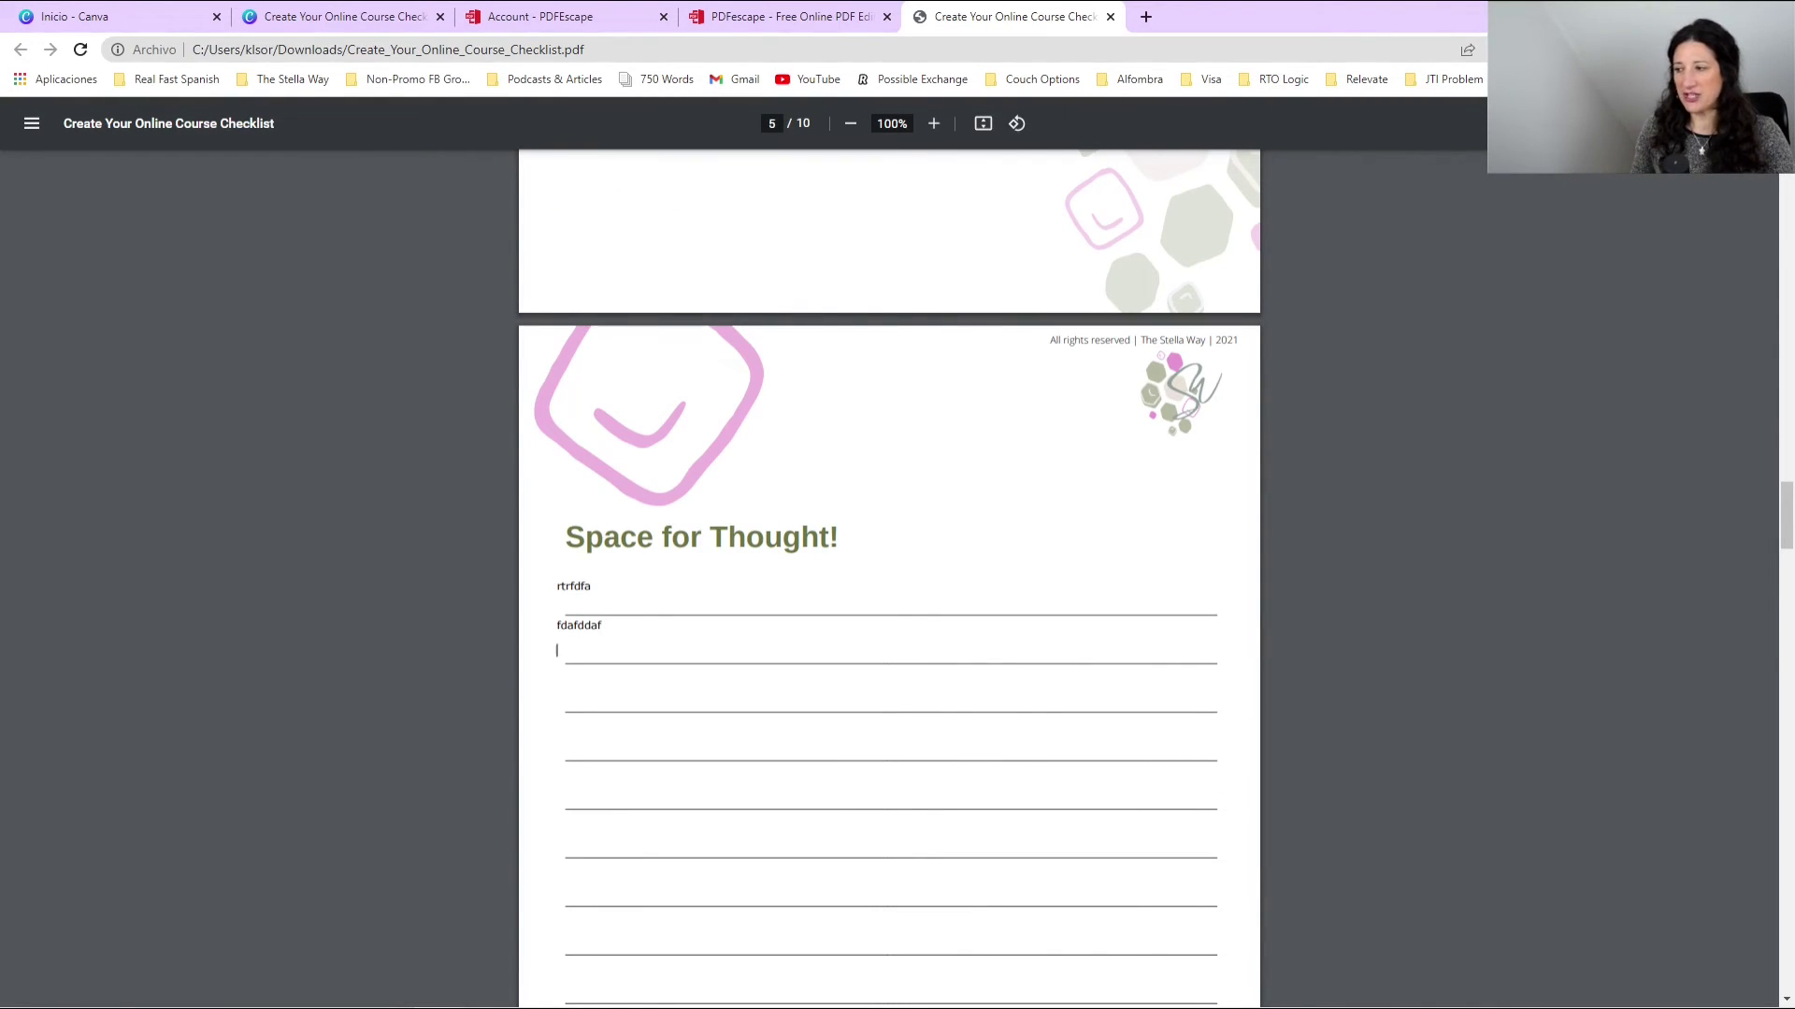
{"action": "scroll", "coordinate": [705, 617], "scroll_direction": "down", "scroll_amount": 7}
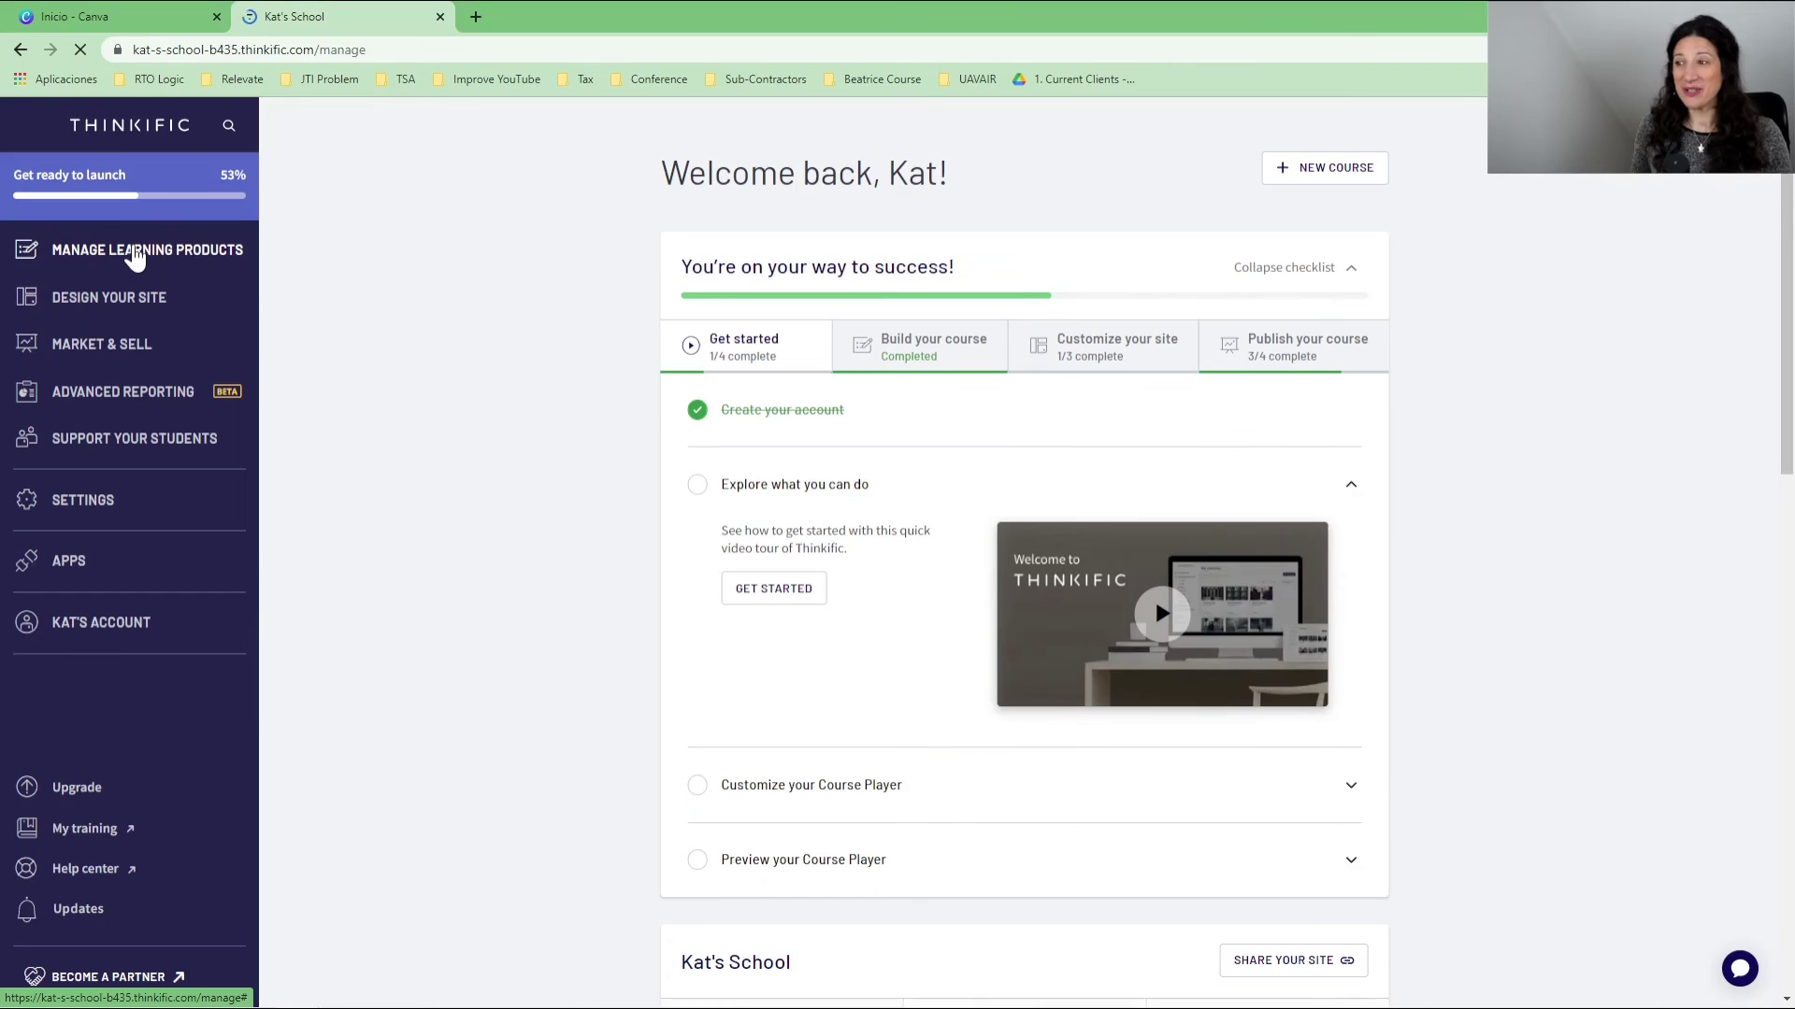
Step: Open My Signature Course: Review 2023 from Learning Products > Courses and start a new lesson
{"action": "left_click", "coordinate": [135, 257]}
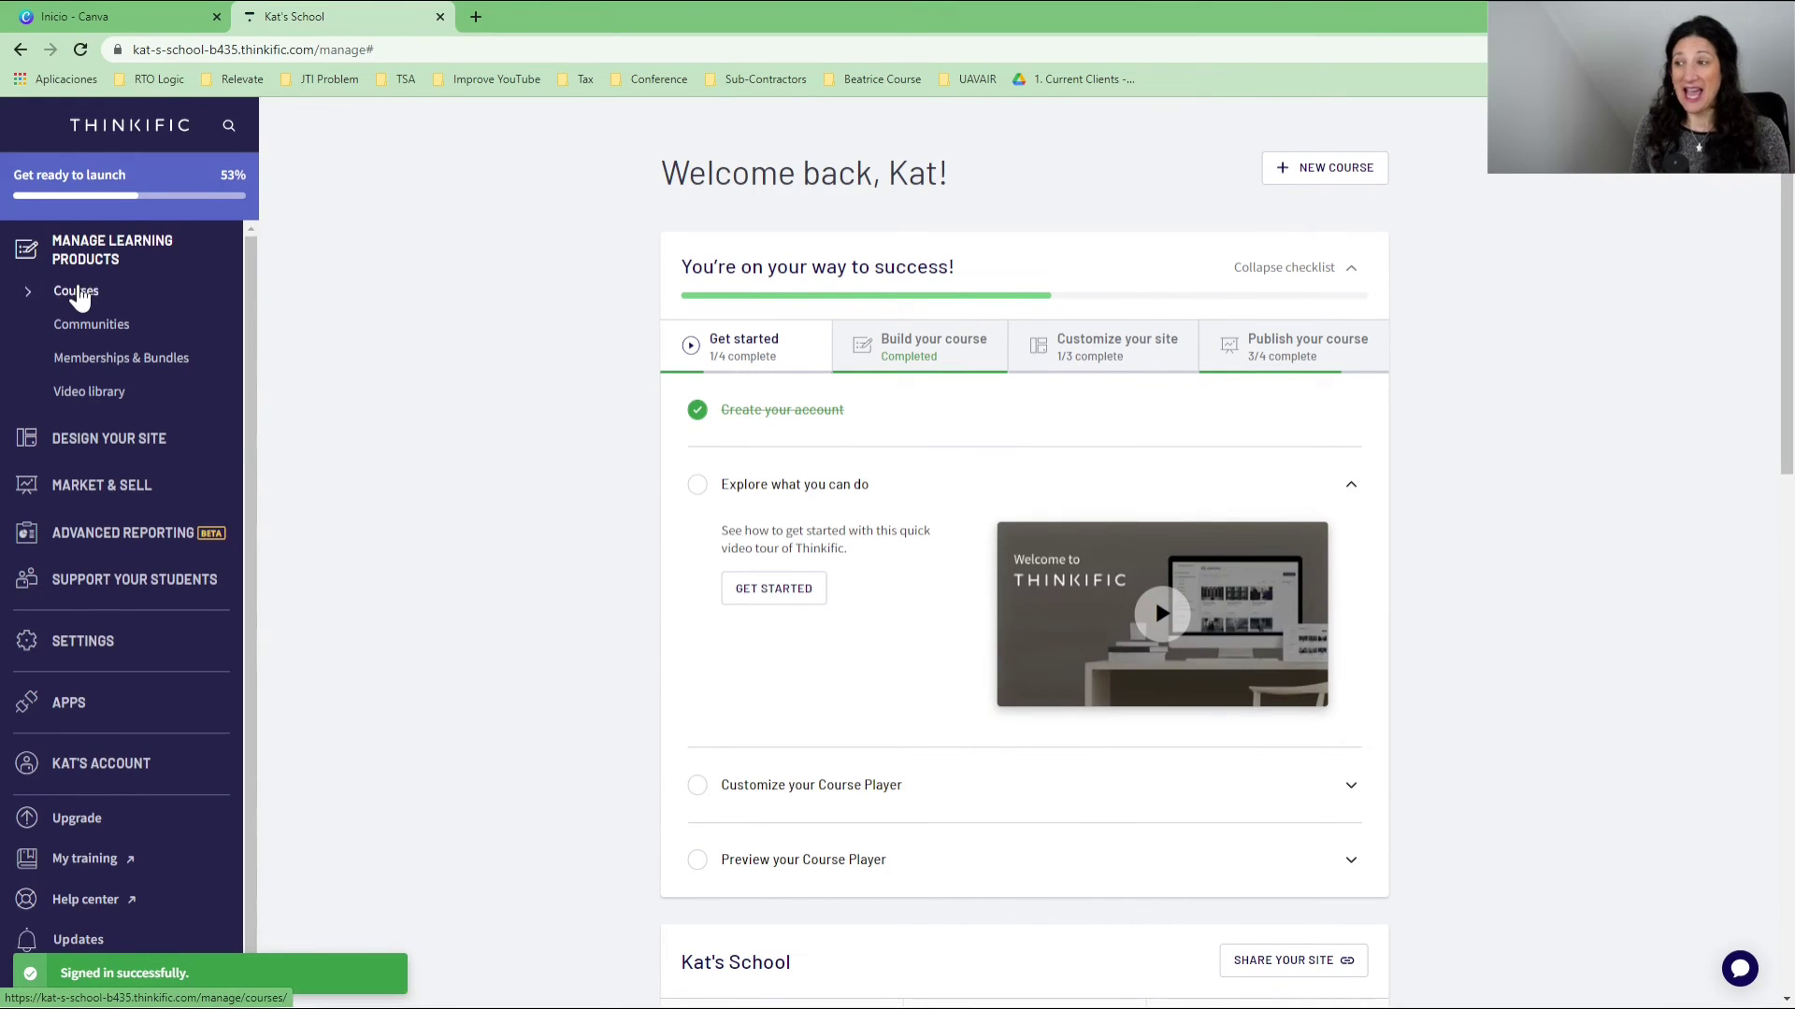
{"action": "left_click", "coordinate": [77, 293]}
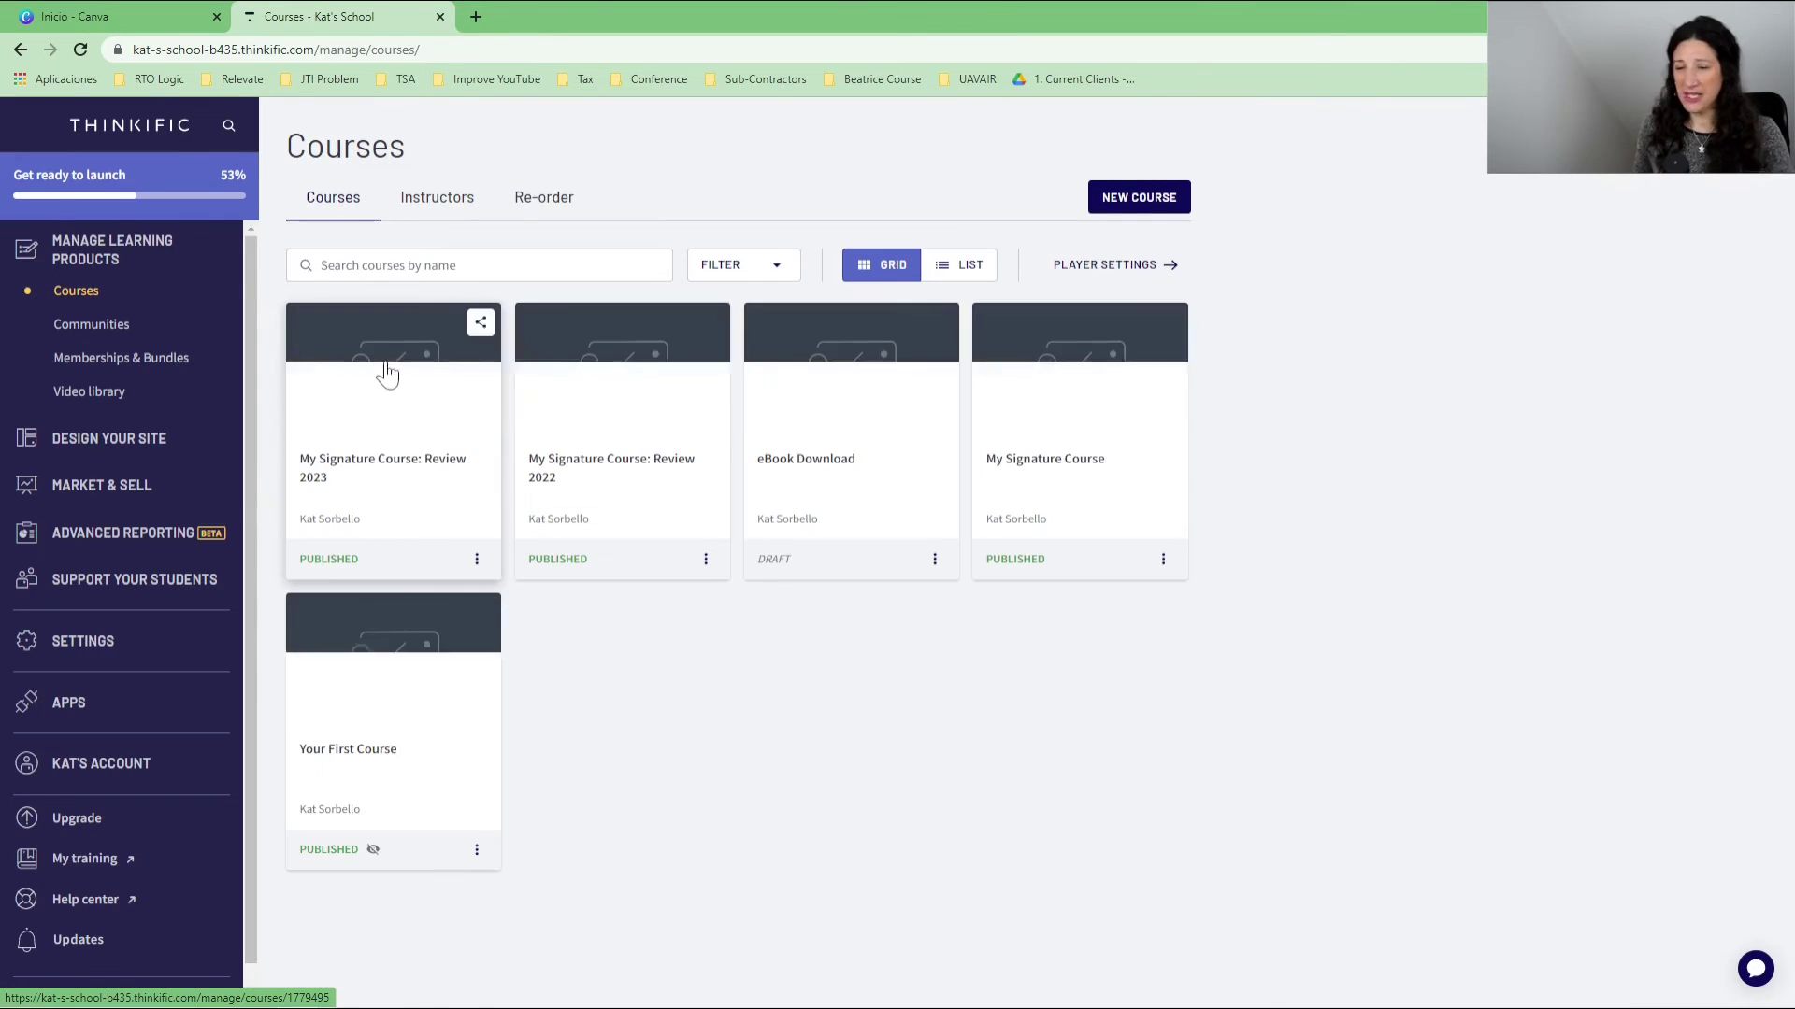
{"action": "left_click", "coordinate": [445, 514]}
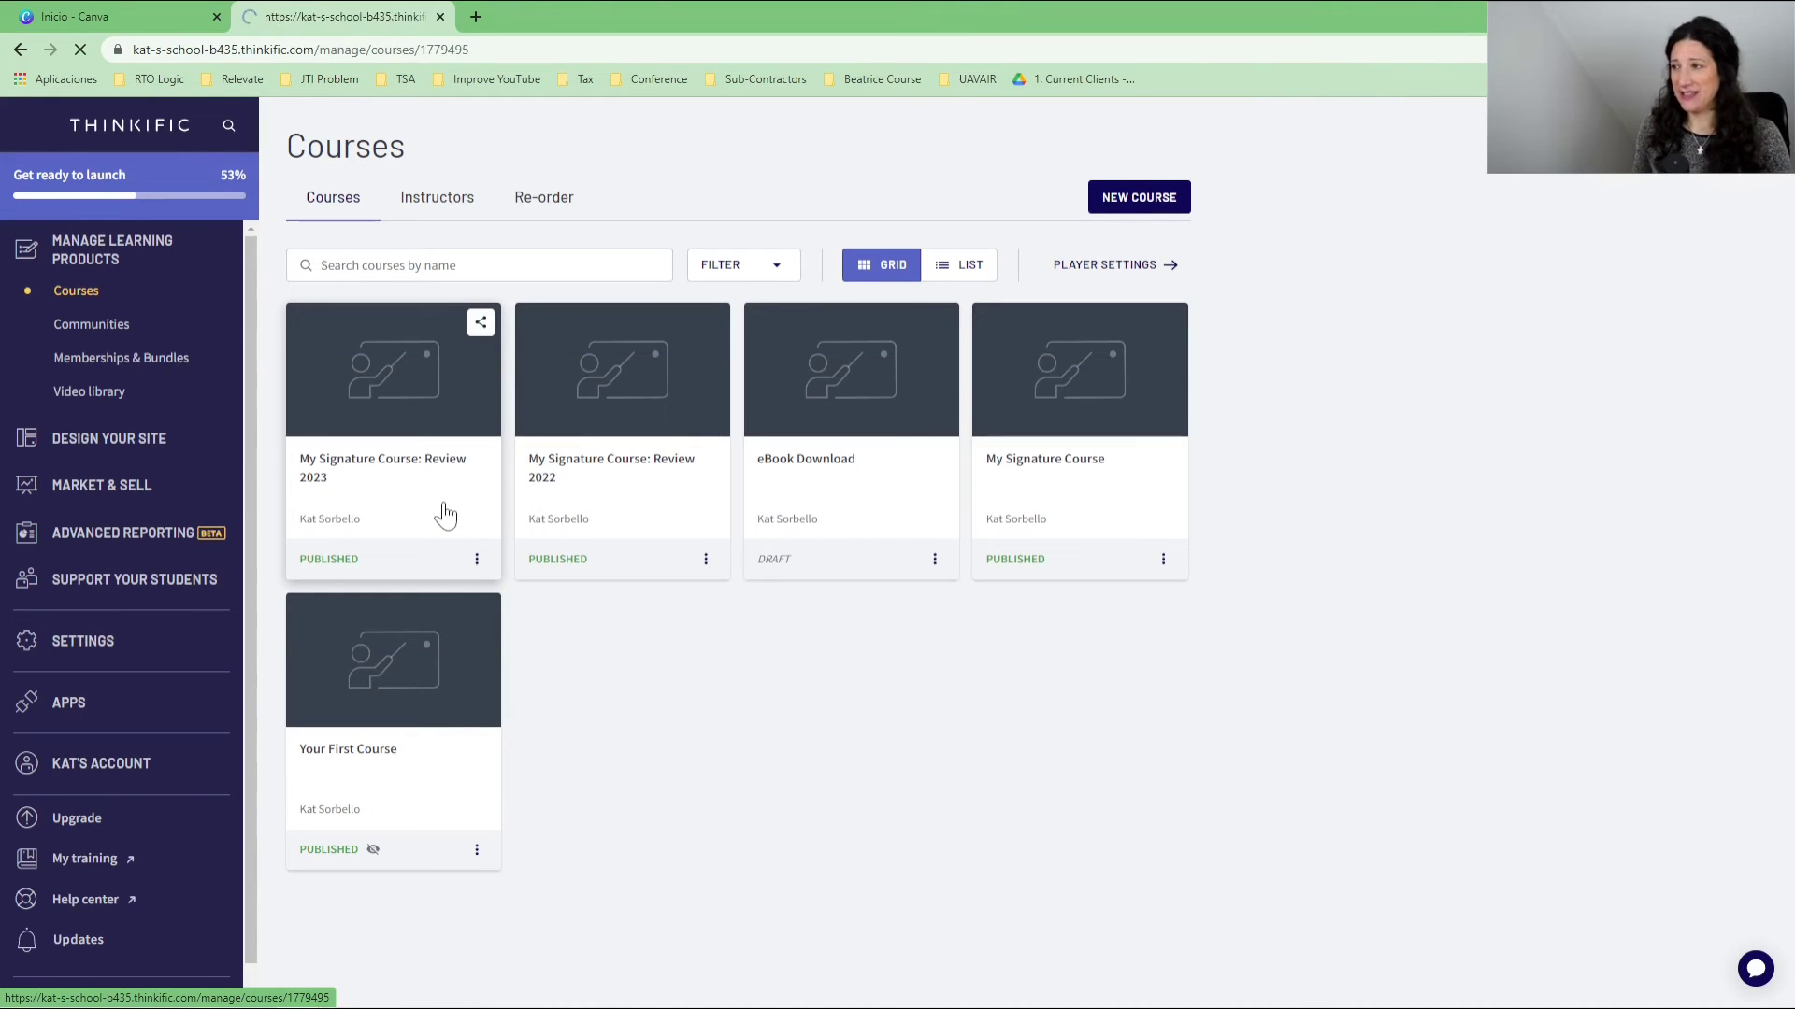
{"action": "left_click", "coordinate": [94, 559]}
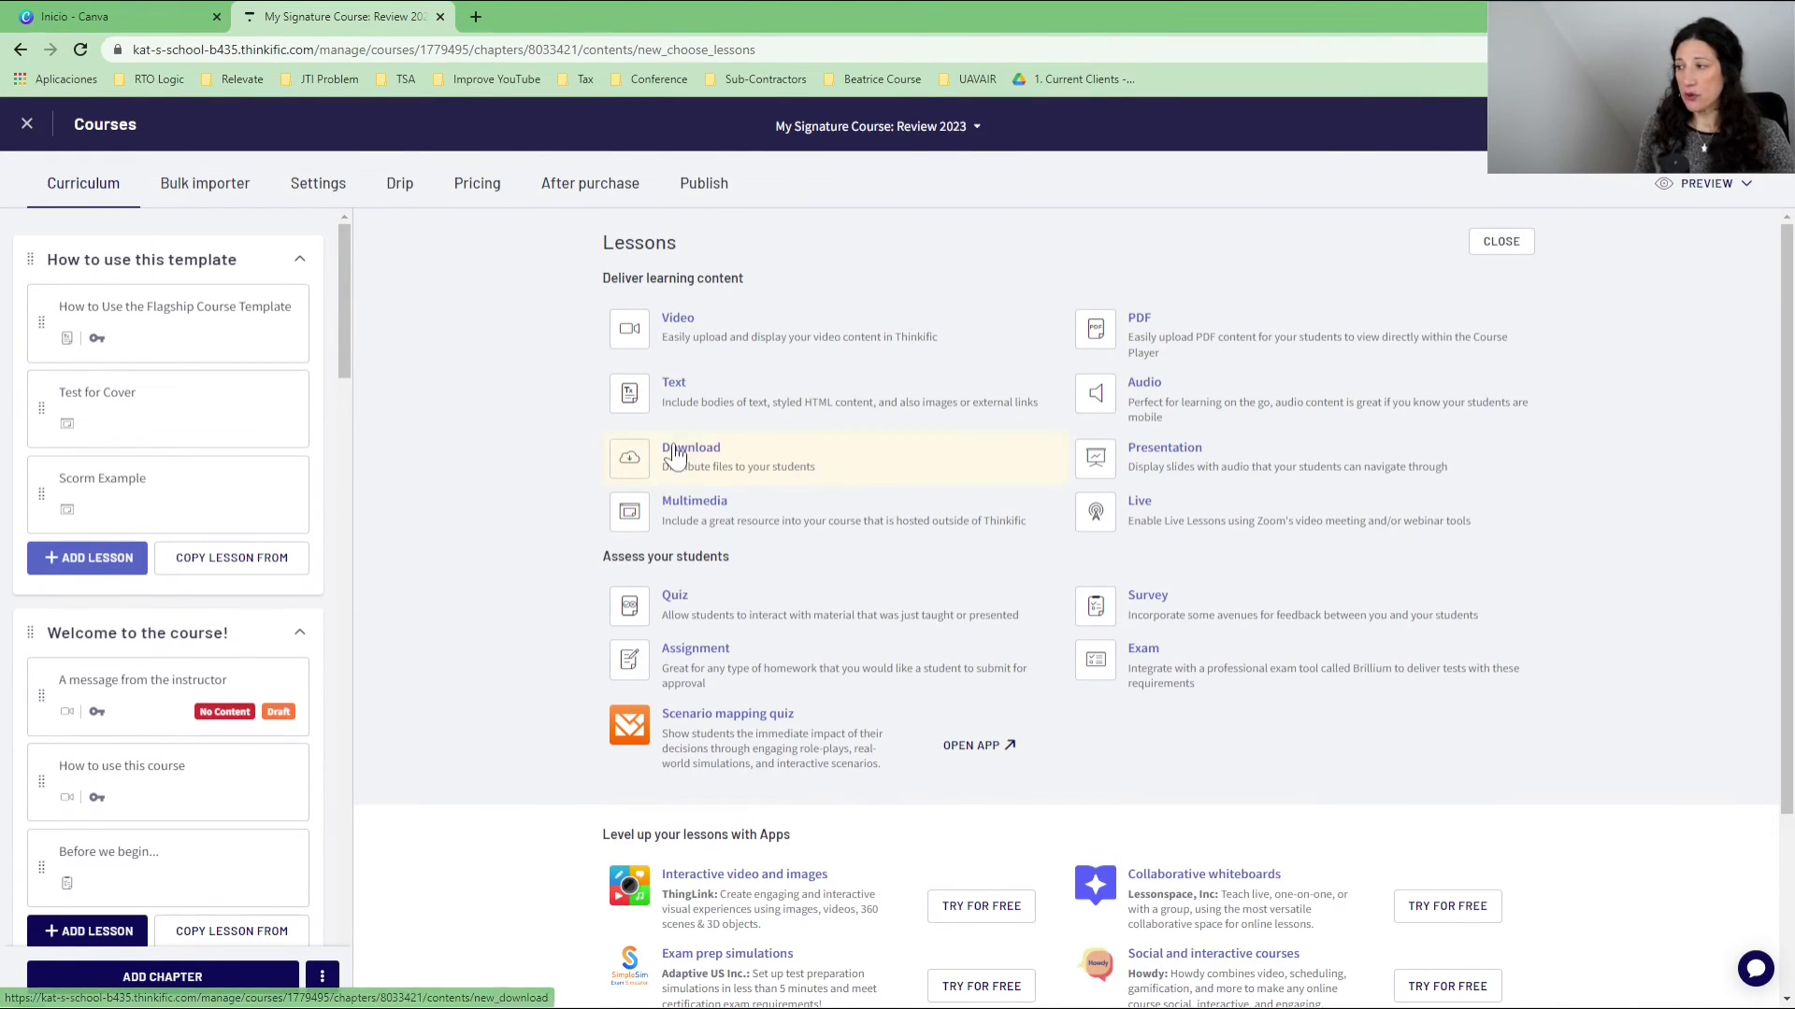
Step: Create a PDF lesson titled Checklist holding the checklist PDF file and save it
{"action": "left_click", "coordinate": [1142, 327]}
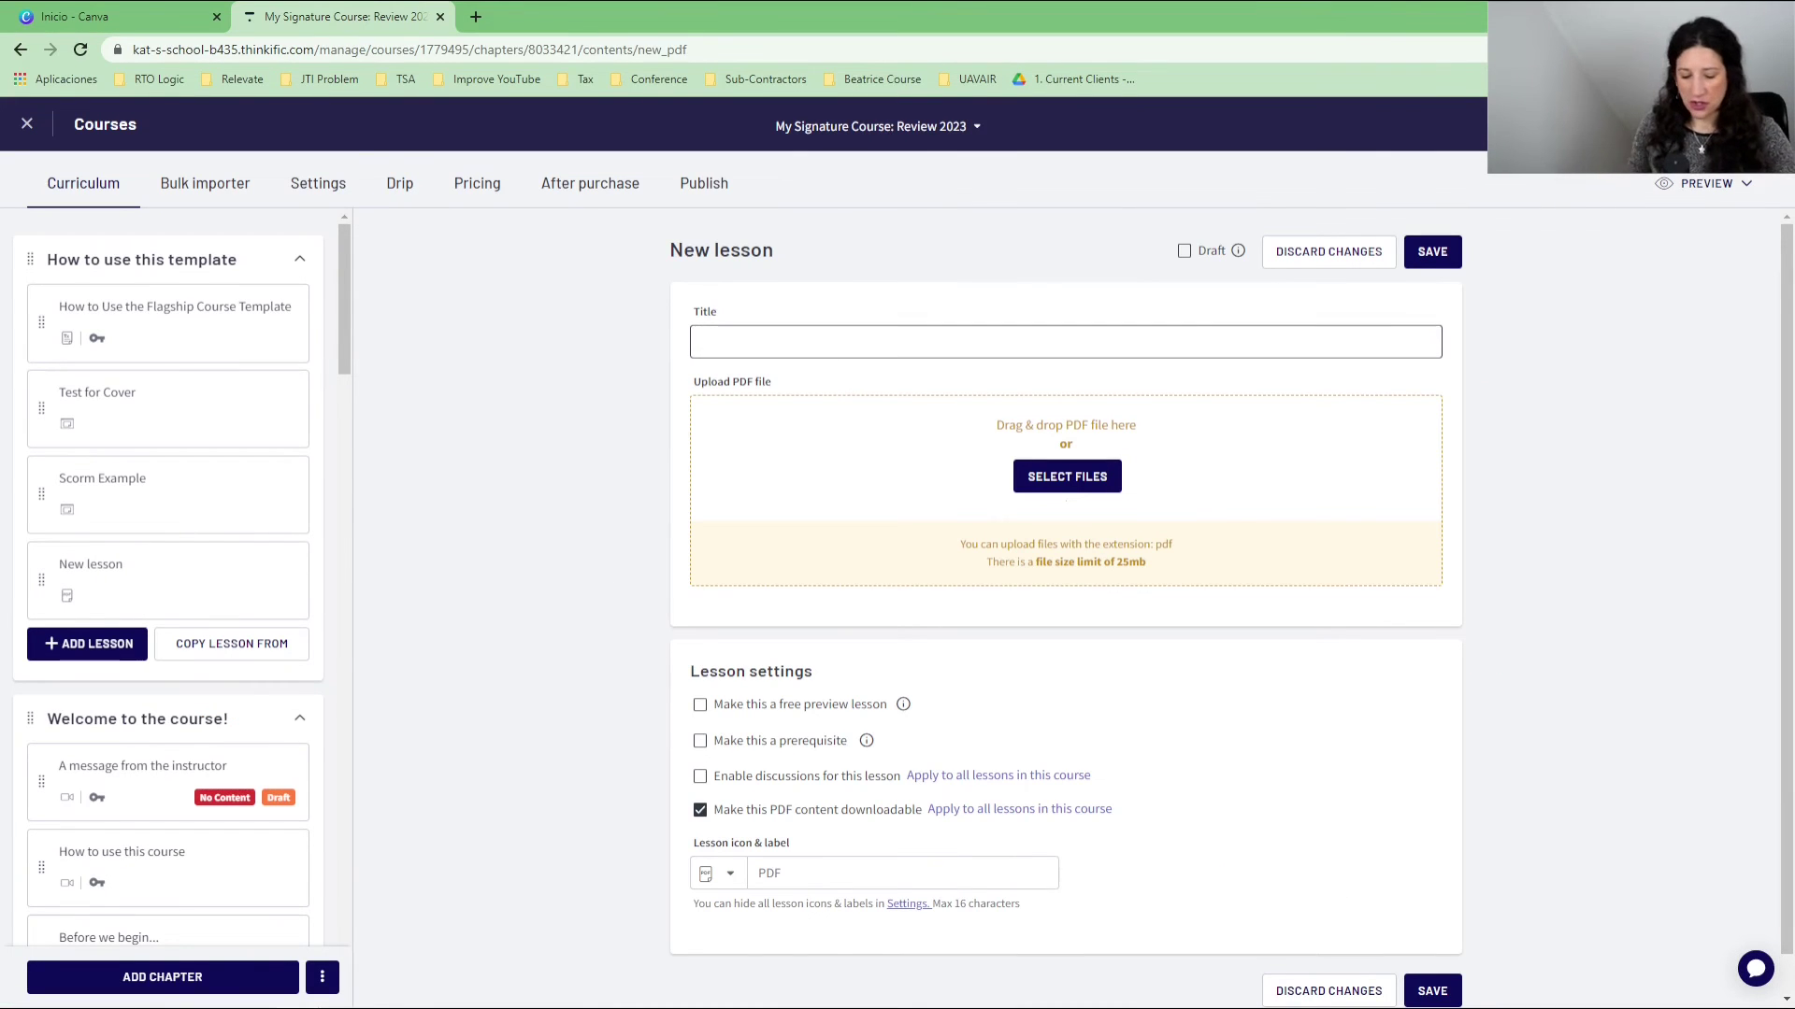
{"action": "type", "text": "cHECKLIST"}
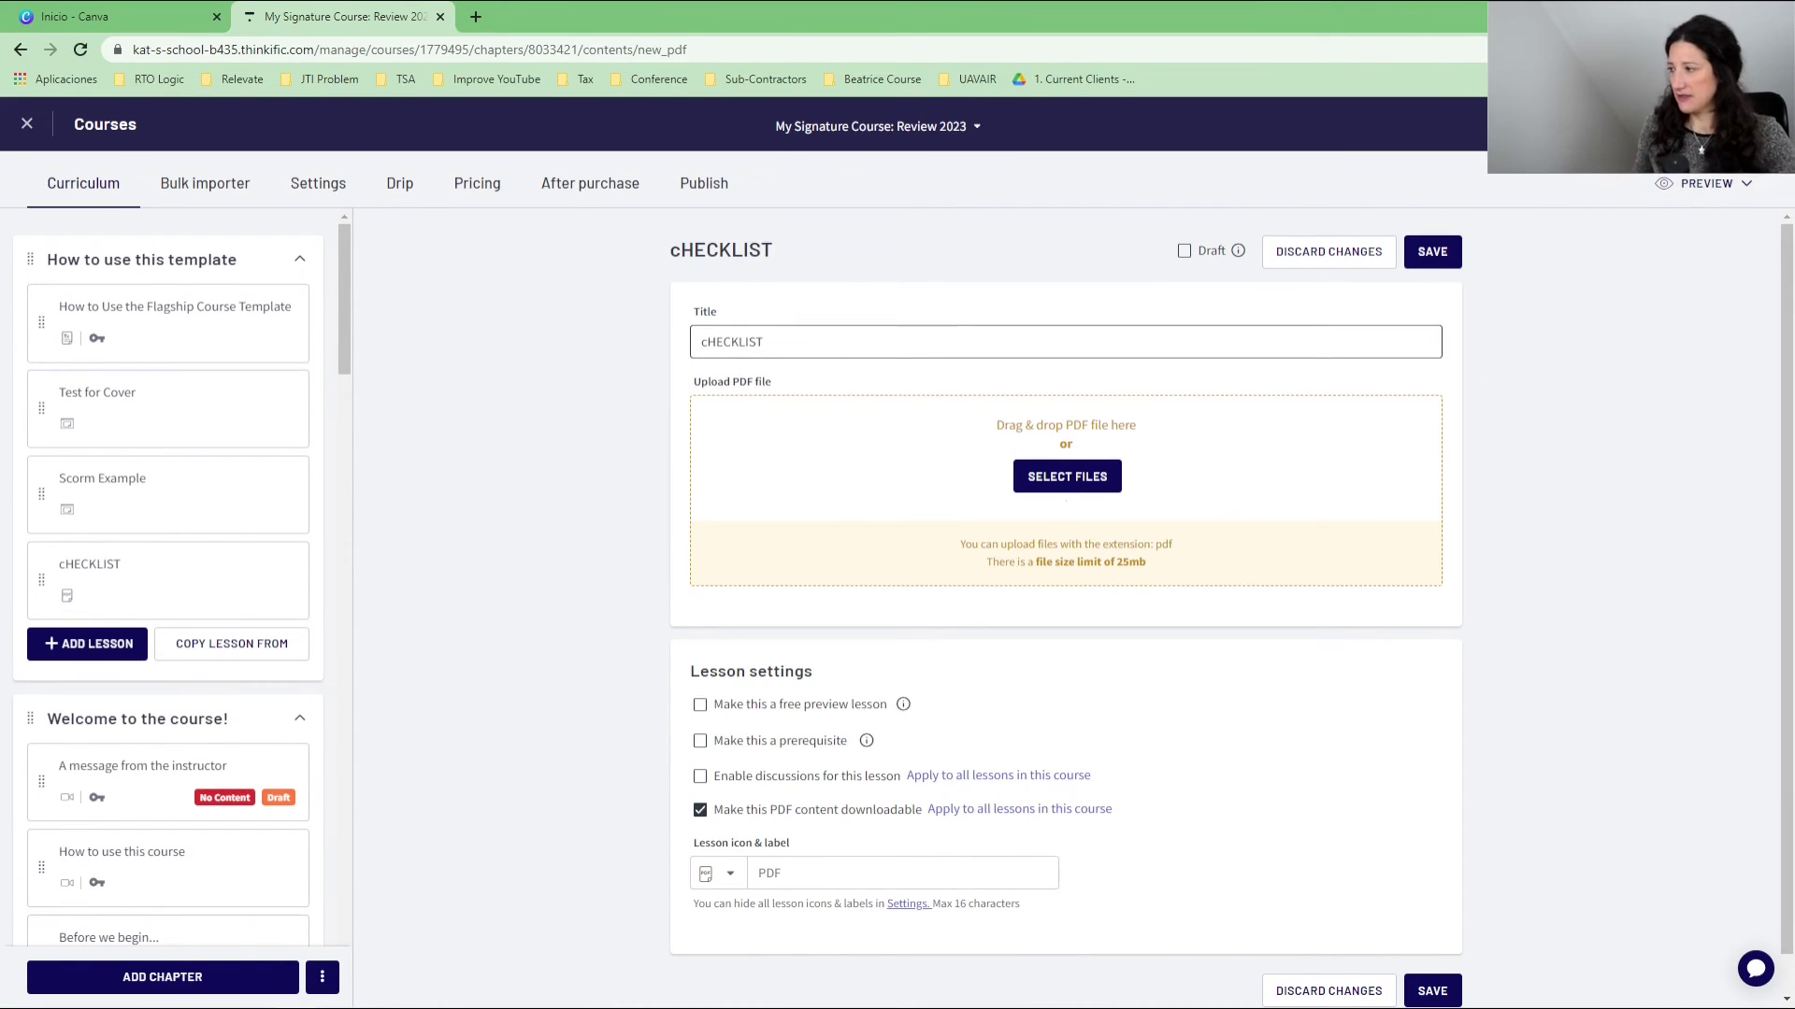
{"action": "left_click", "coordinate": [1051, 489]}
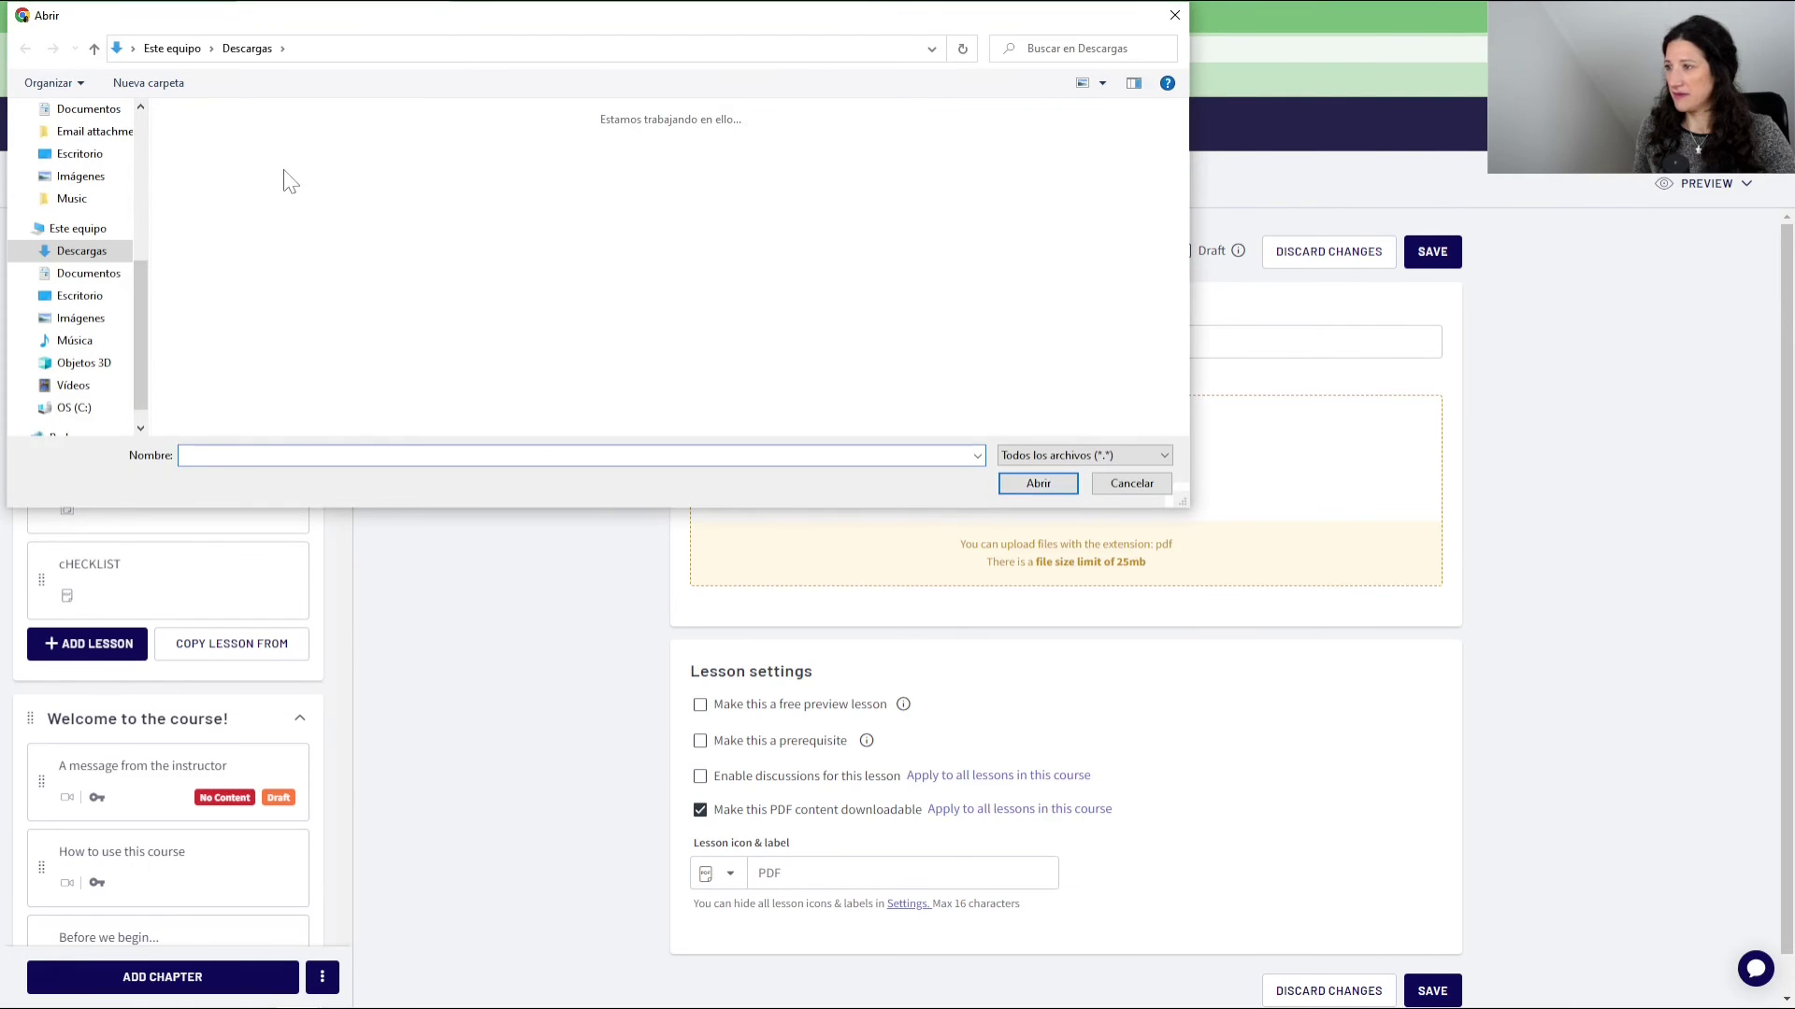
{"action": "double_click", "coordinate": [198, 208]}
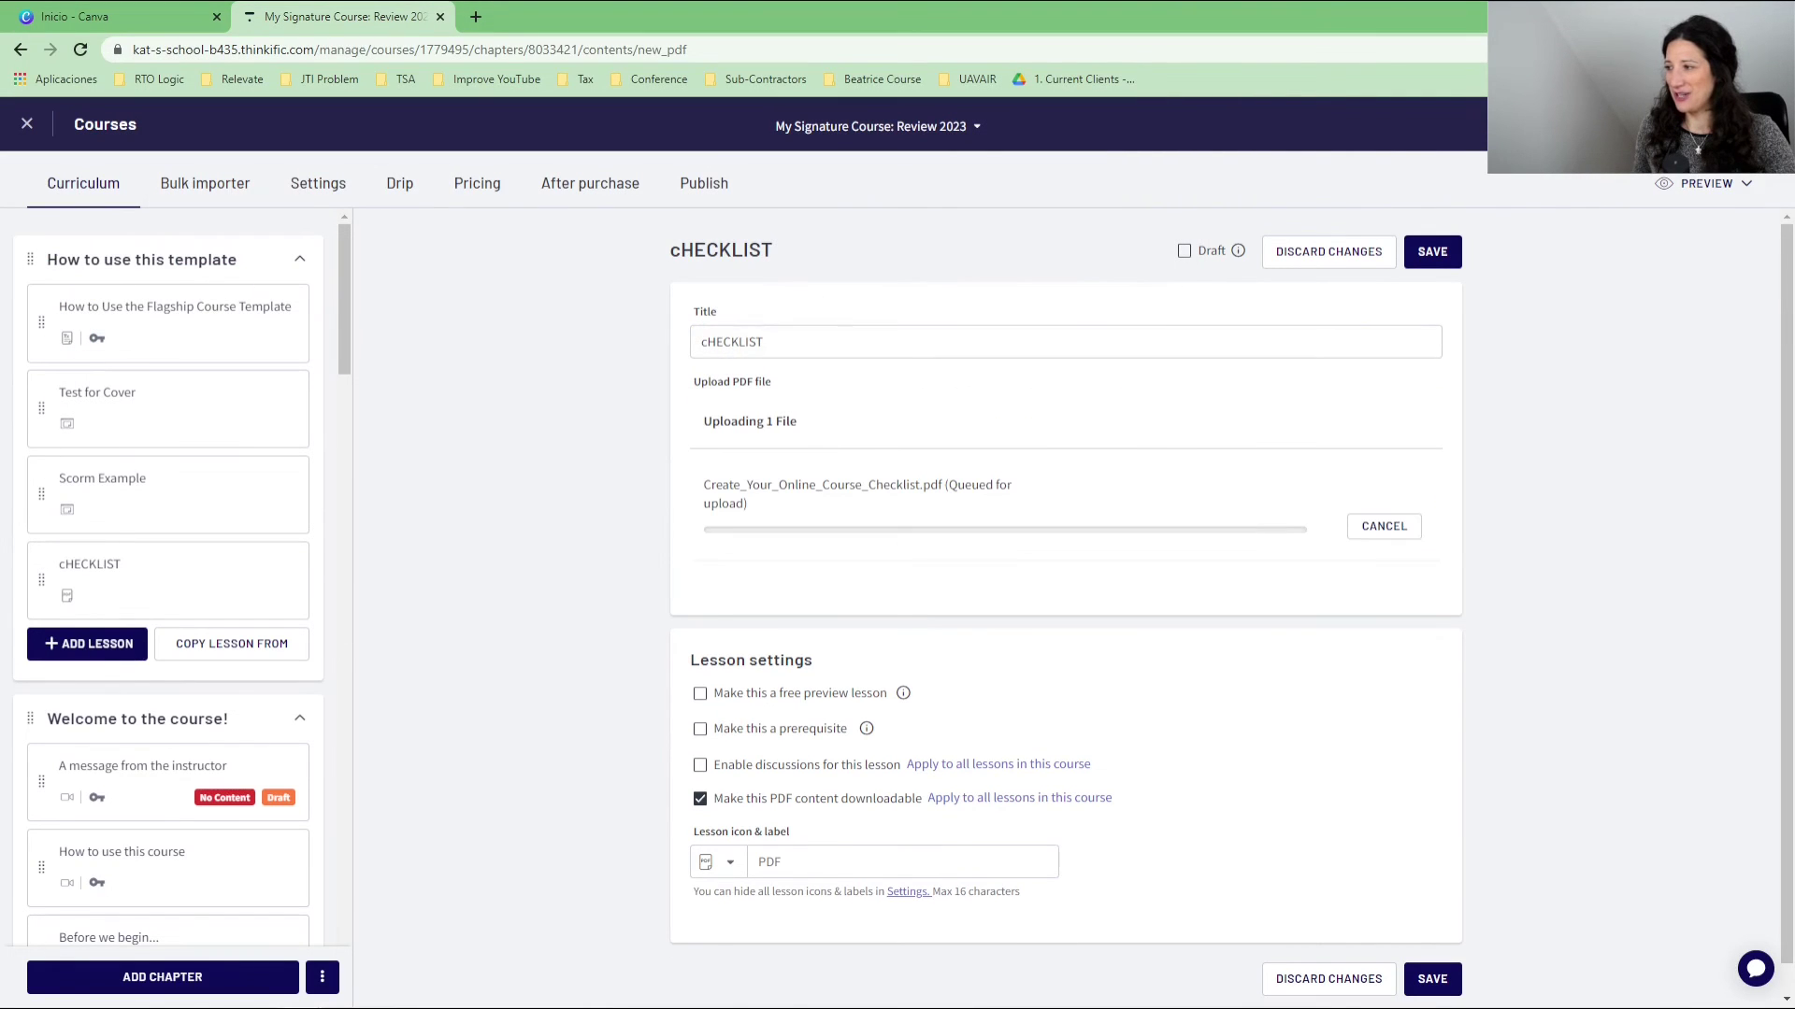
{"action": "left_click_drag", "start_coordinate": [765, 342], "coordinate": [628, 303]}
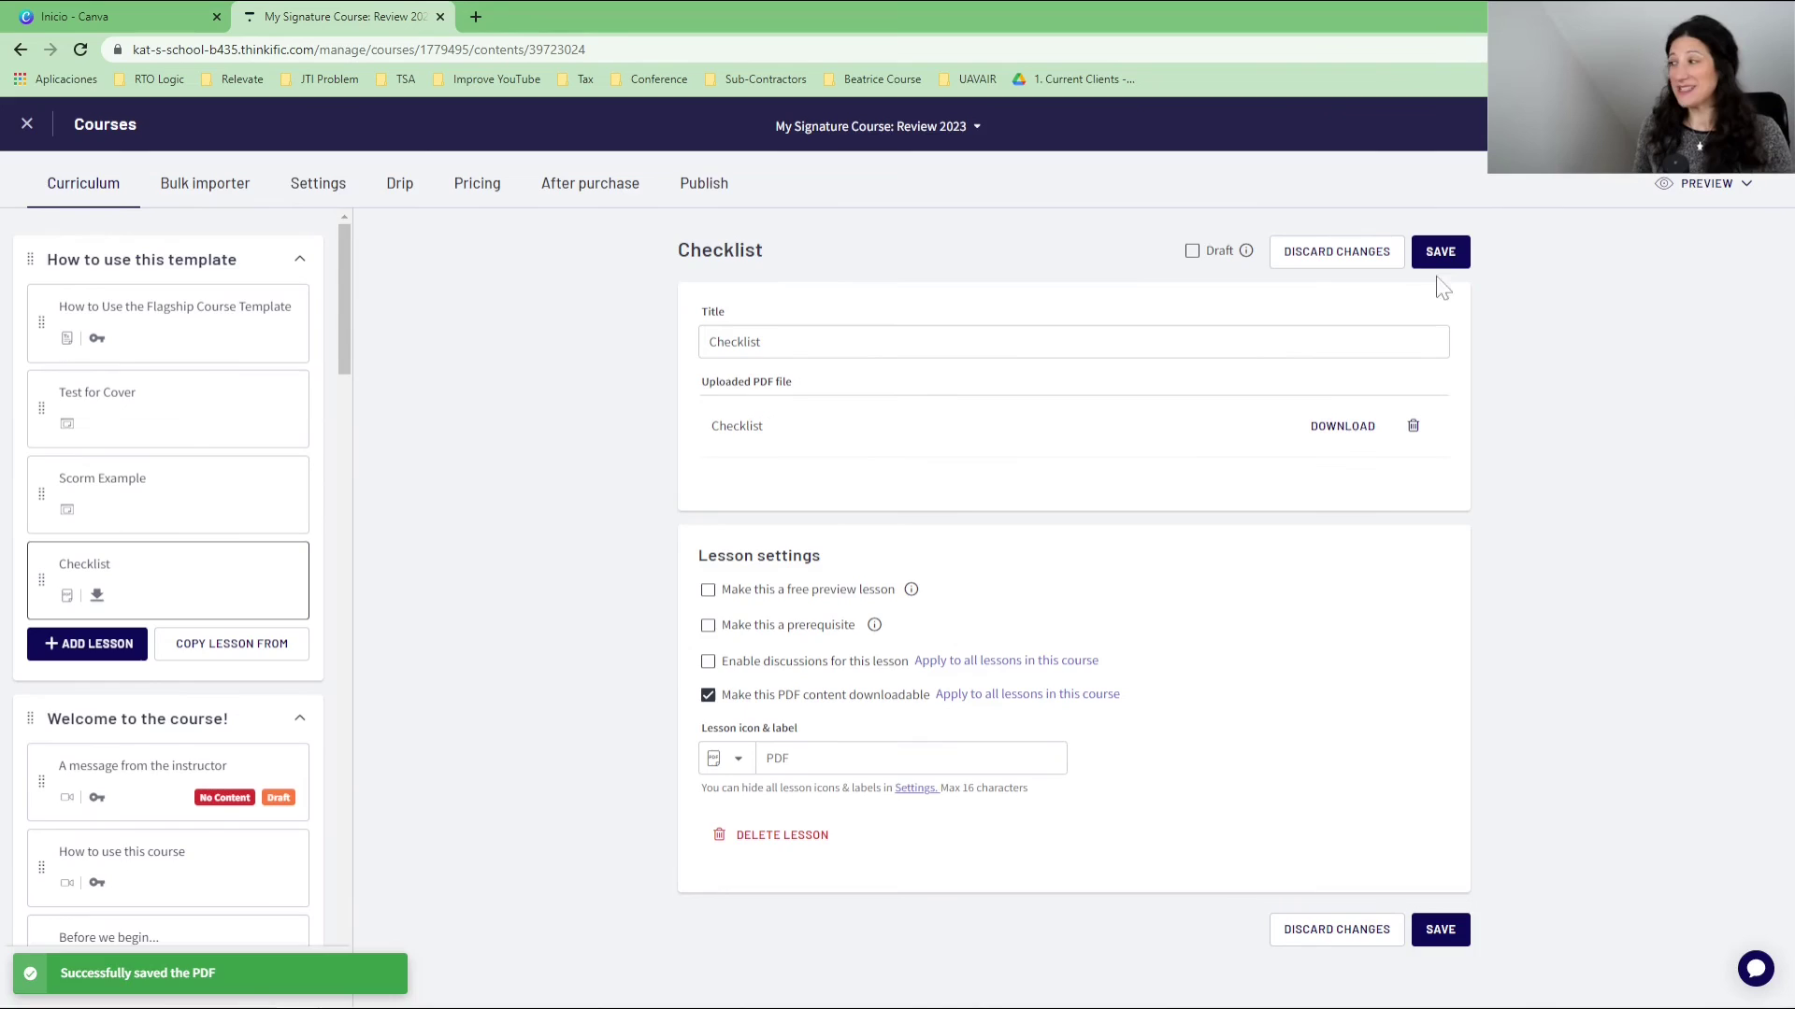
{"action": "left_click", "coordinate": [1440, 262]}
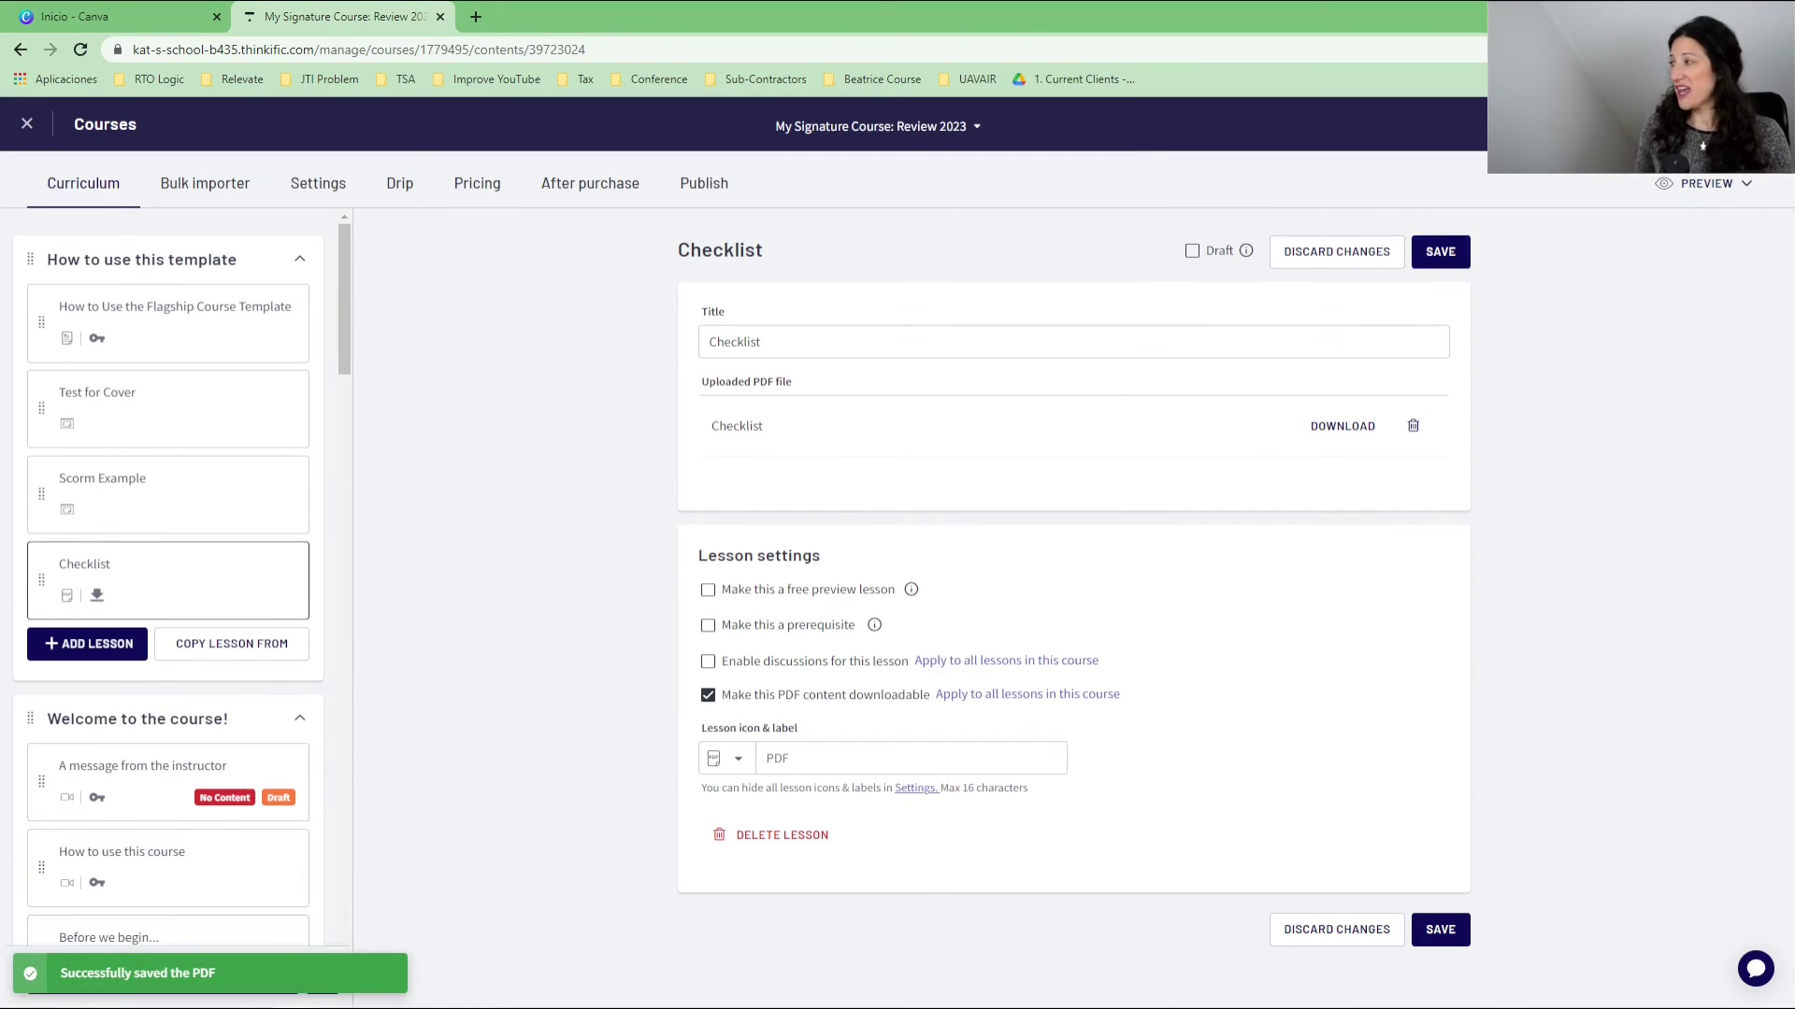
{"action": "left_click", "coordinate": [1718, 184]}
Step: Preview the course as an enrolled student, open the Checklist lesson and click its Name field
{"action": "left_click", "coordinate": [1651, 295]}
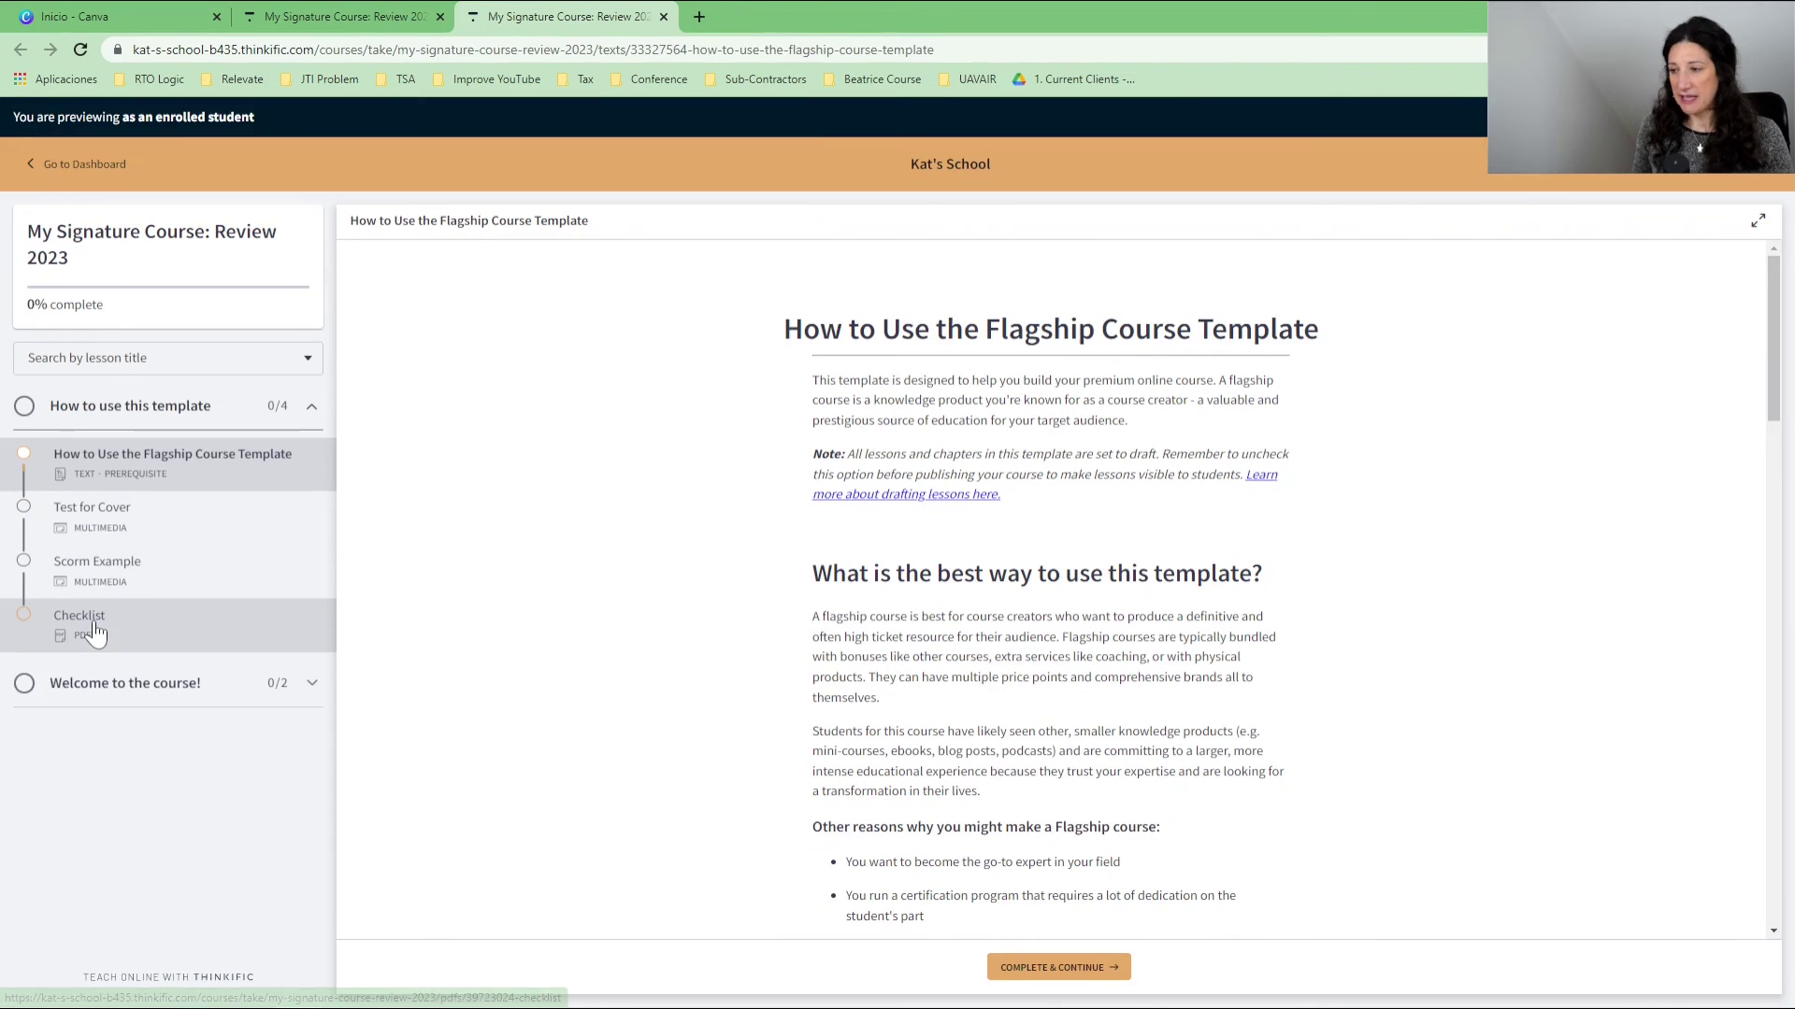
{"action": "left_click", "coordinate": [94, 626]}
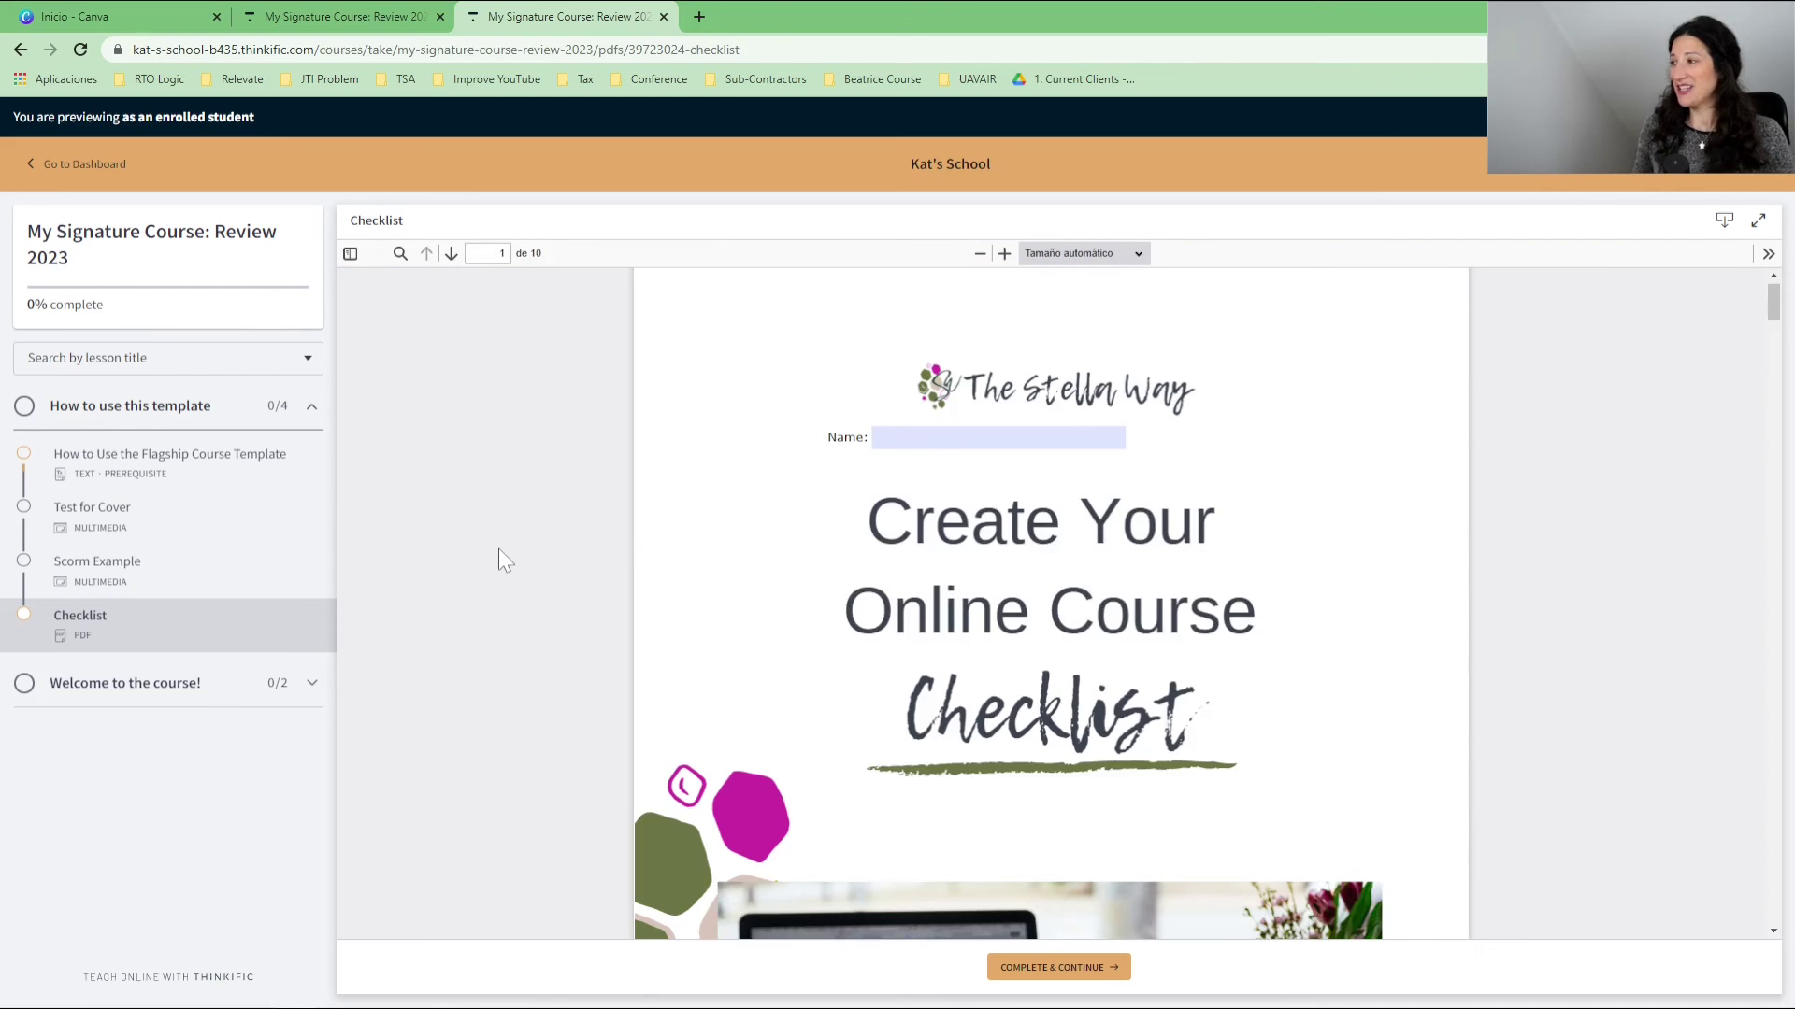
{"action": "left_click", "coordinate": [905, 439]}
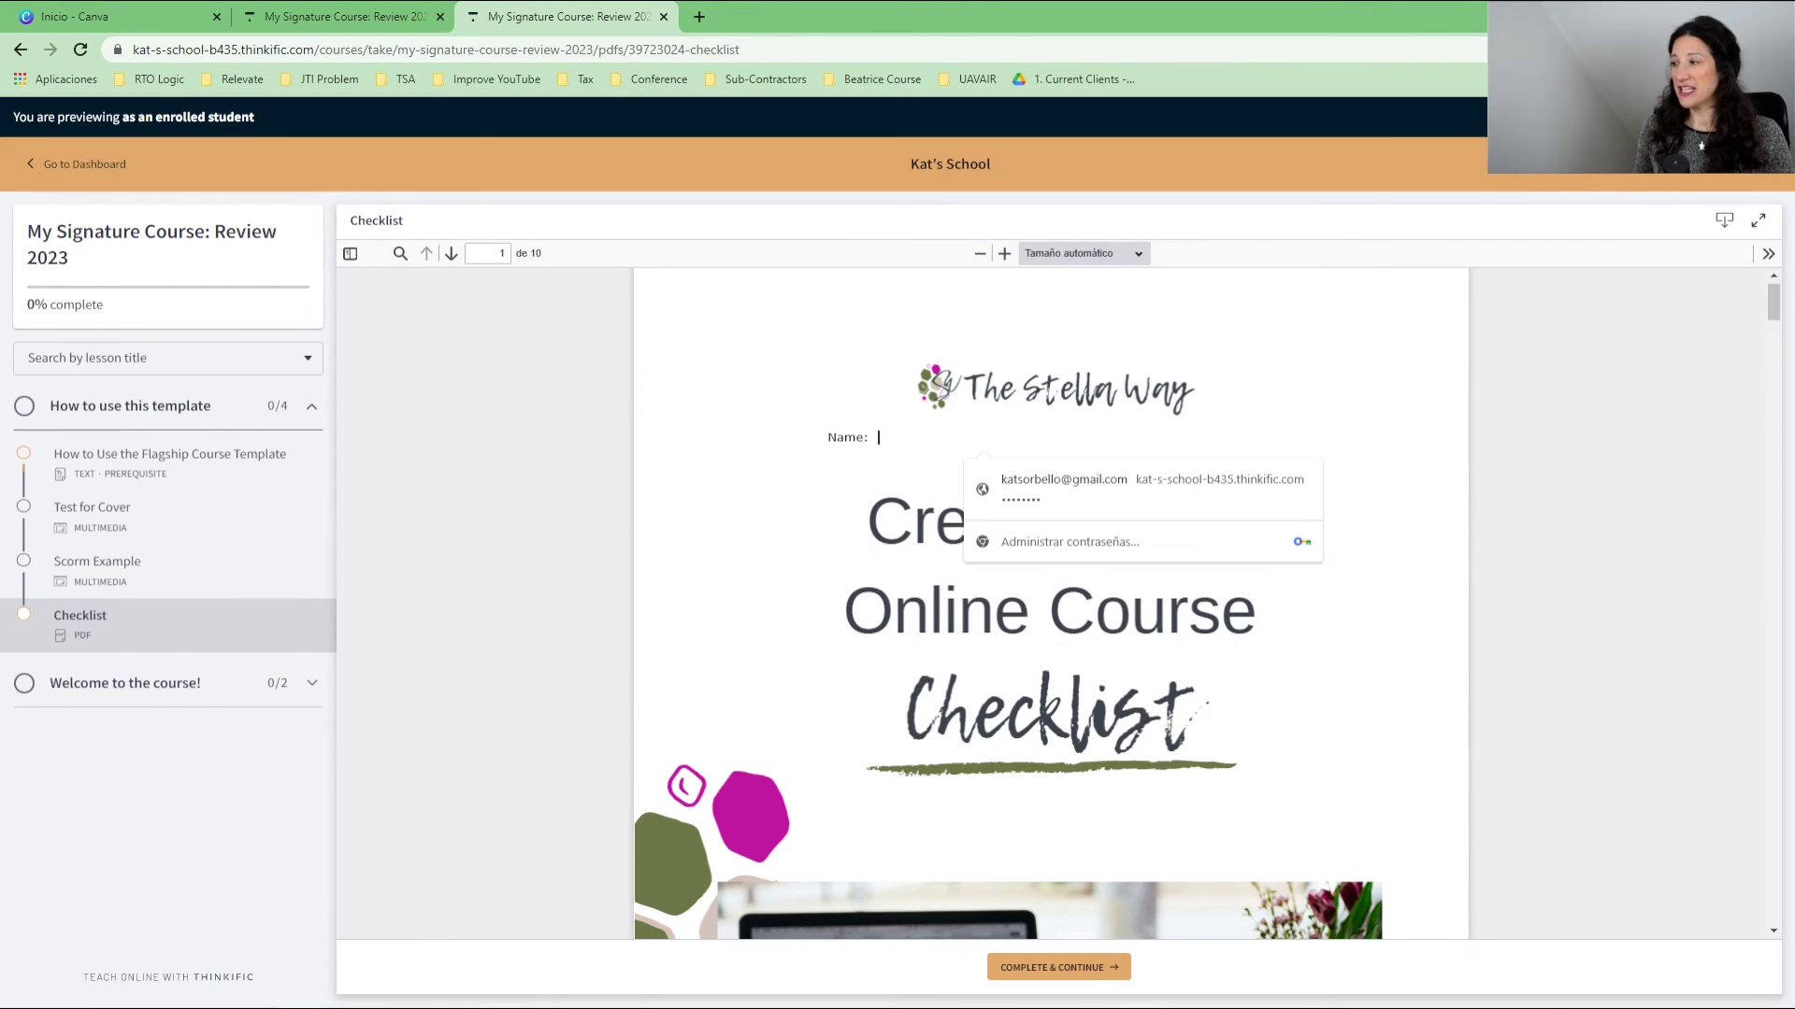
Step: Tick the Create 3 - 5 Learning Outcomes and new skill sets checkboxes, then open the PDF for download
{"action": "scroll", "coordinate": [784, 556], "scroll_direction": "down", "scroll_amount": 7}
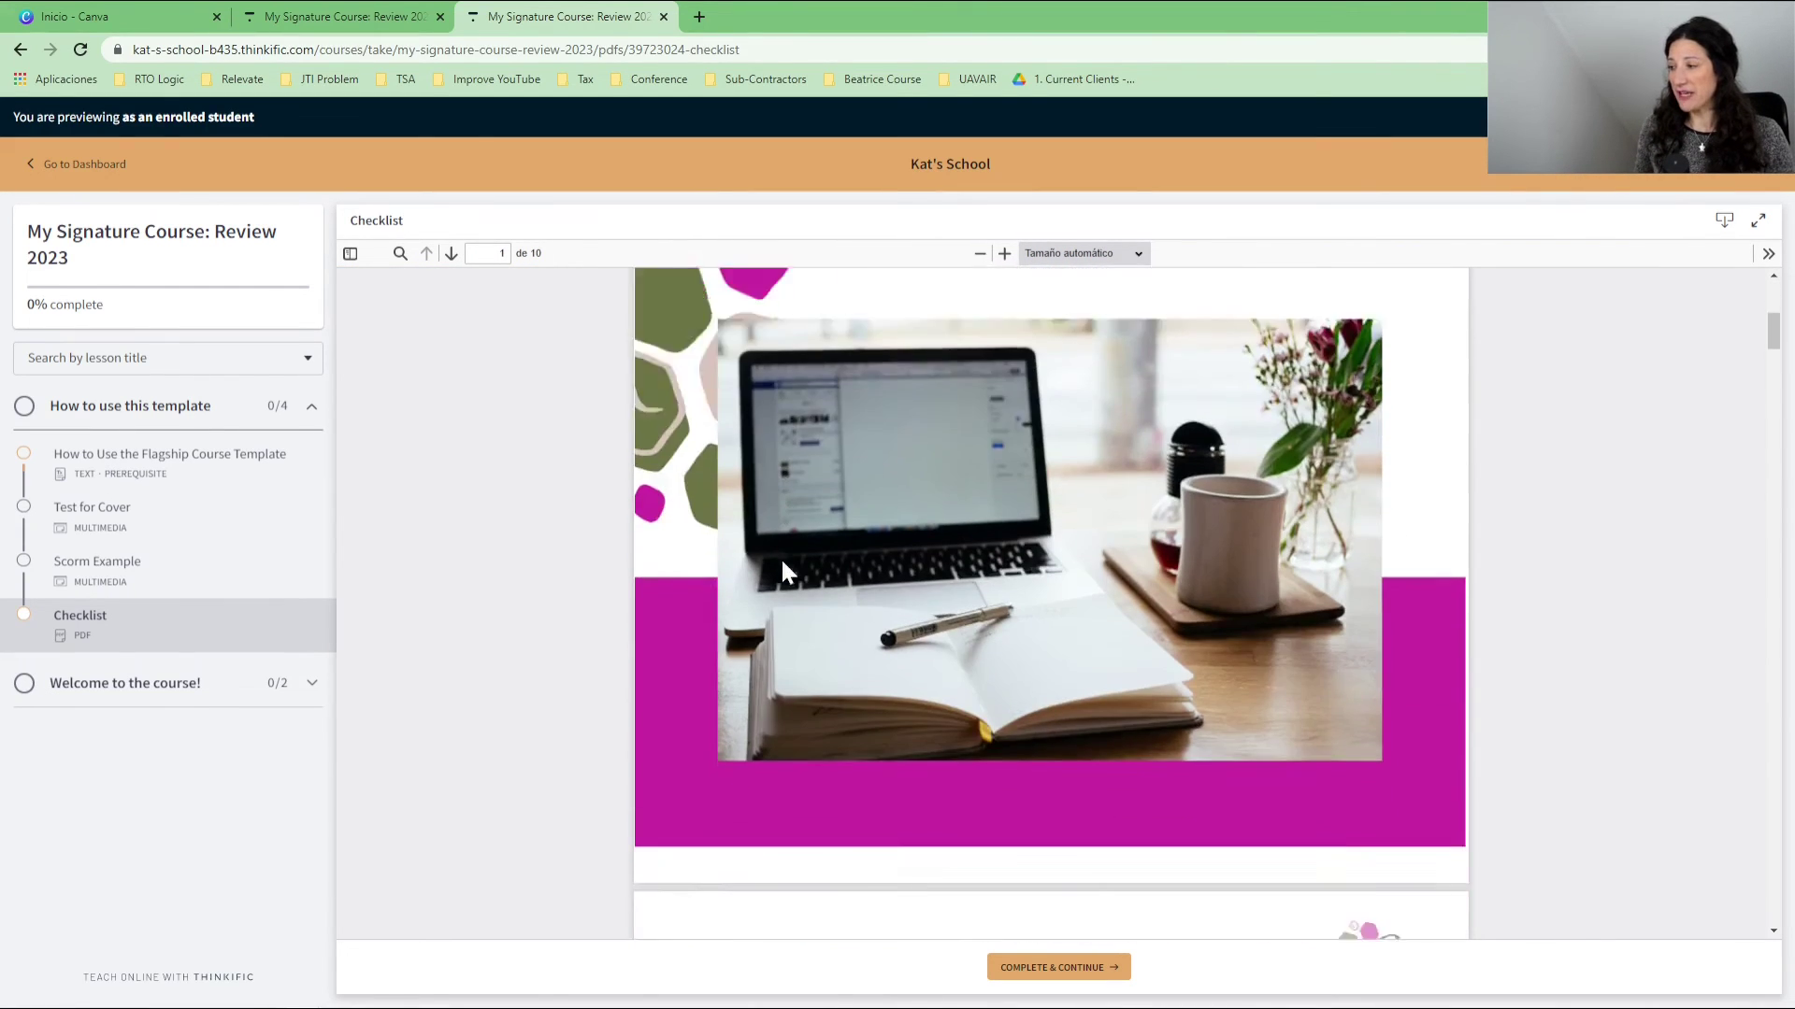
{"action": "scroll", "coordinate": [791, 562], "scroll_direction": "down", "scroll_amount": 15}
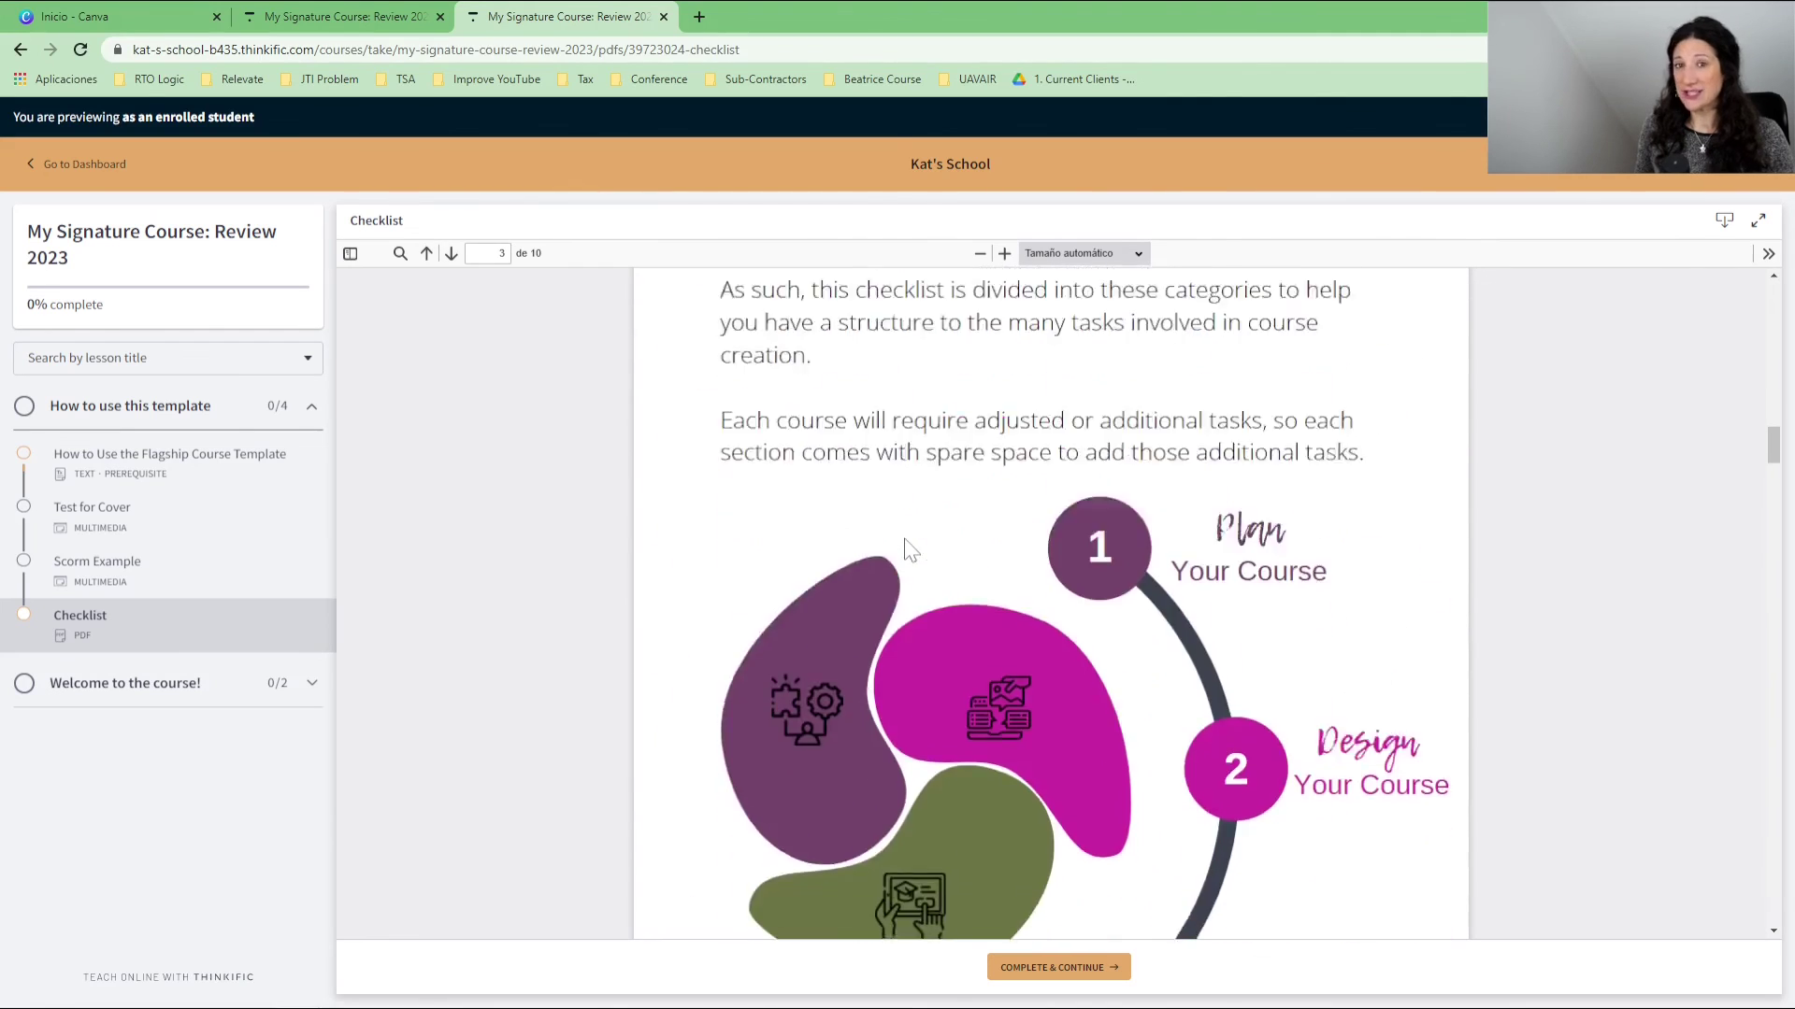
{"action": "scroll", "coordinate": [907, 549], "scroll_direction": "down", "scroll_amount": 4}
{"action": "left_click", "coordinate": [713, 283]}
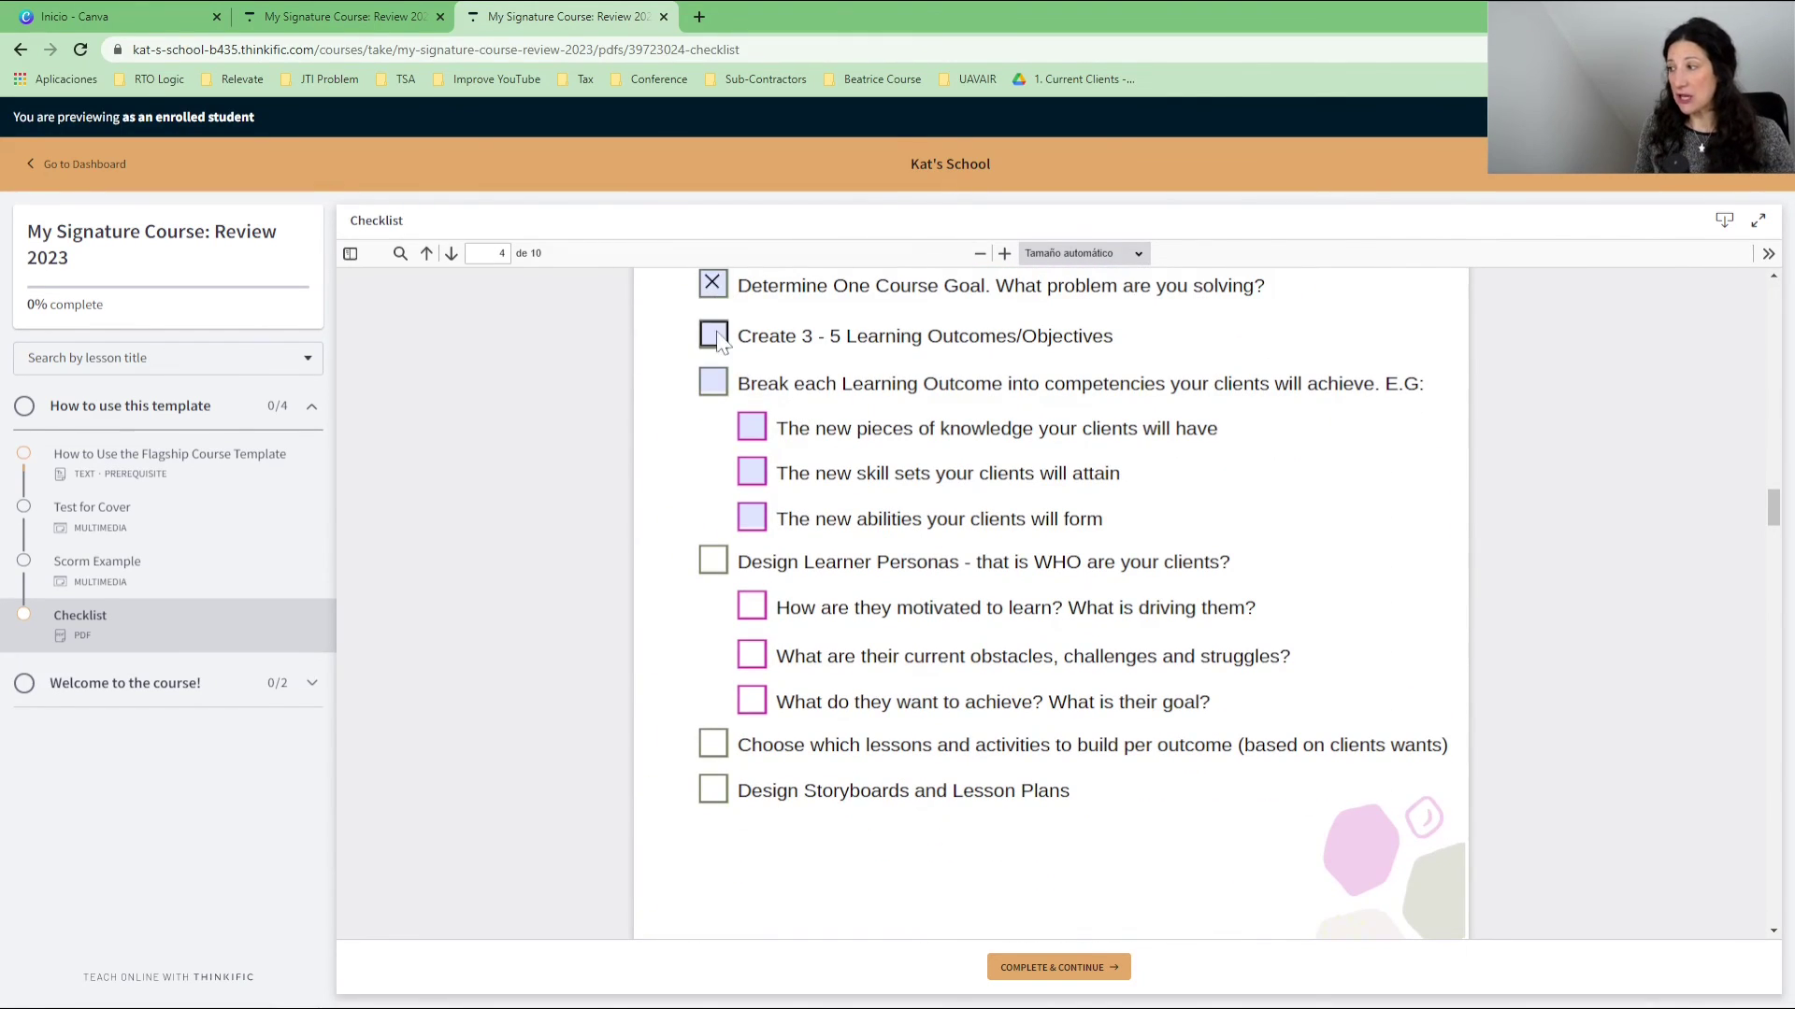
{"action": "left_click", "coordinate": [754, 472]}
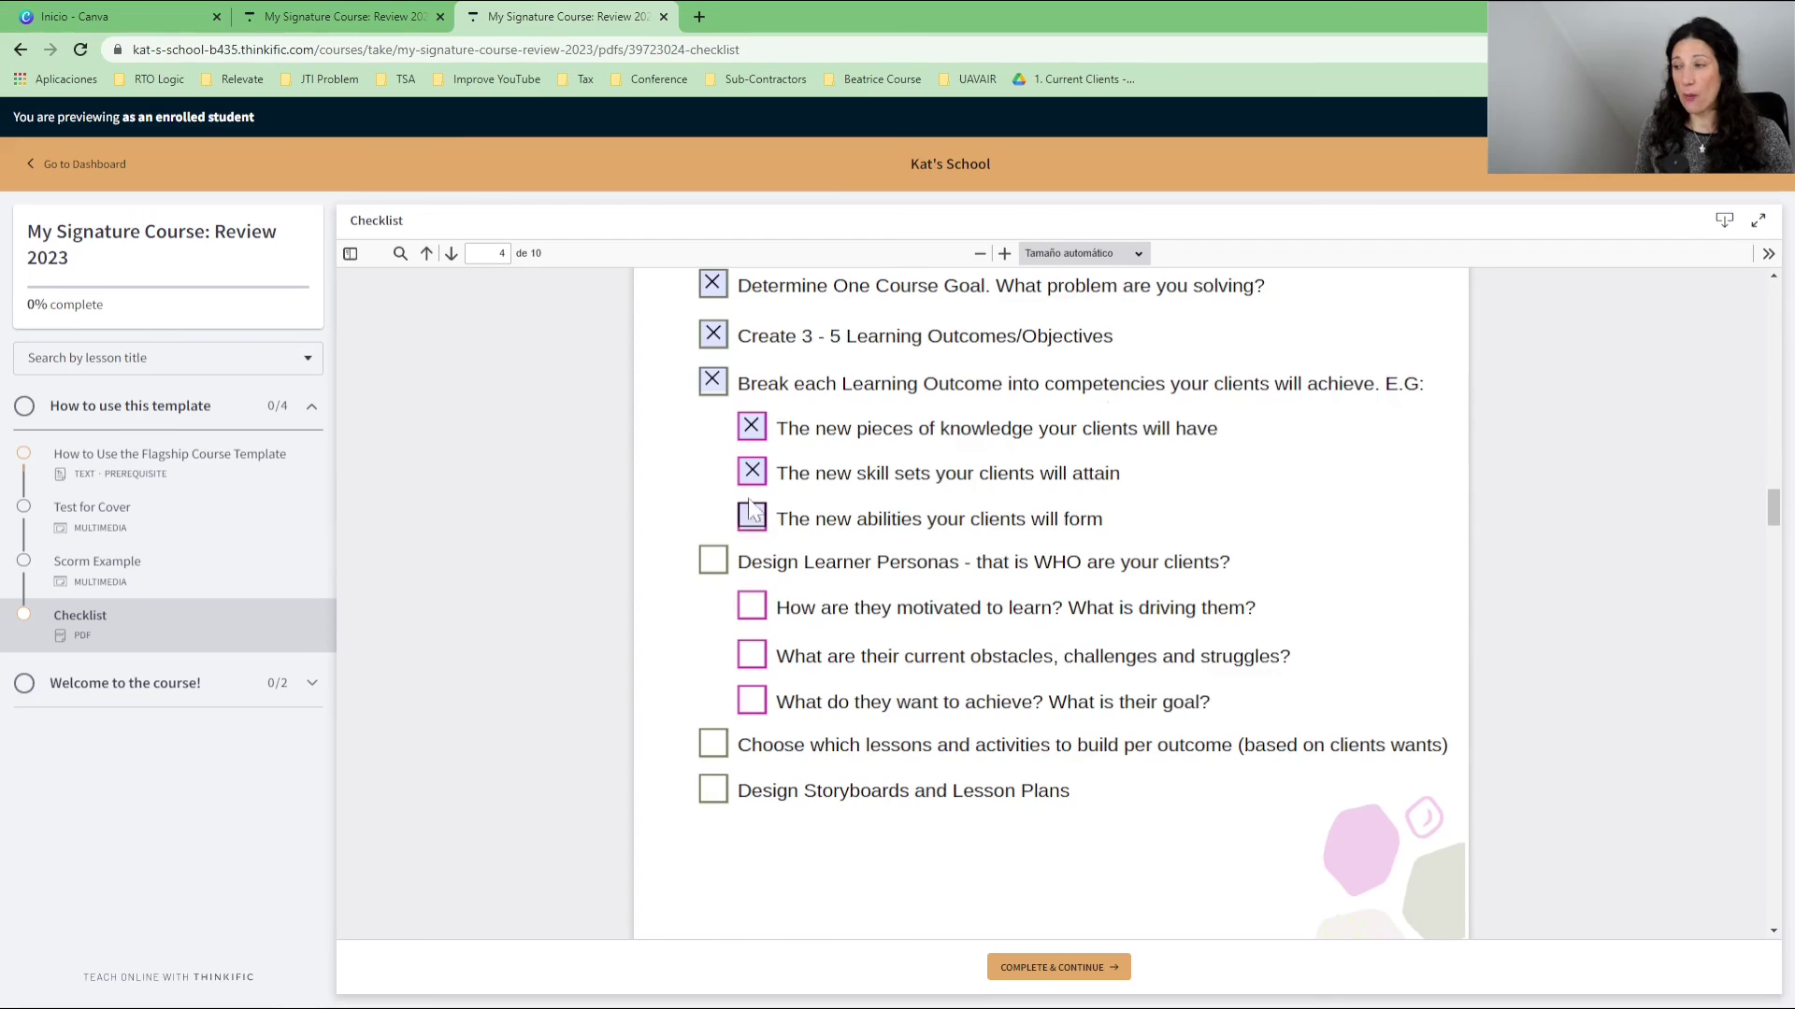
{"action": "scroll", "coordinate": [1274, 380], "scroll_direction": "down", "scroll_amount": 5}
{"action": "left_click", "coordinate": [1723, 225]}
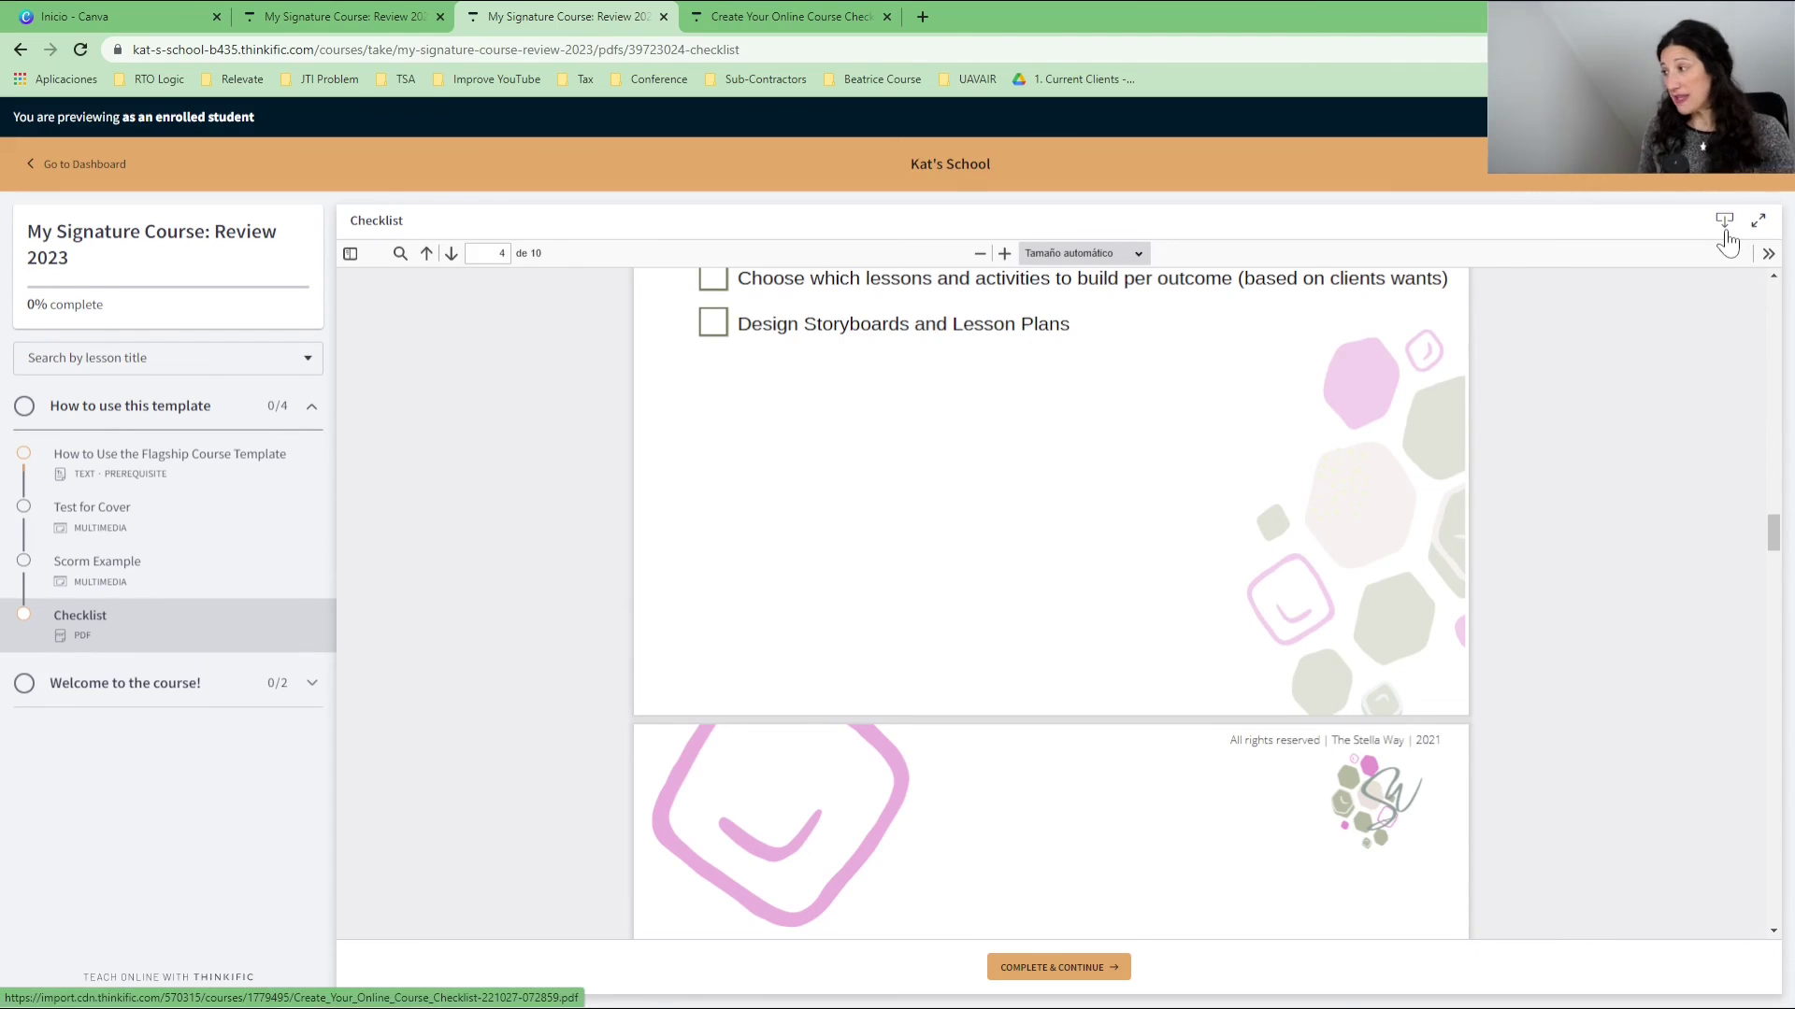
{"action": "scroll", "coordinate": [1705, 292], "scroll_direction": "up", "scroll_amount": 8}
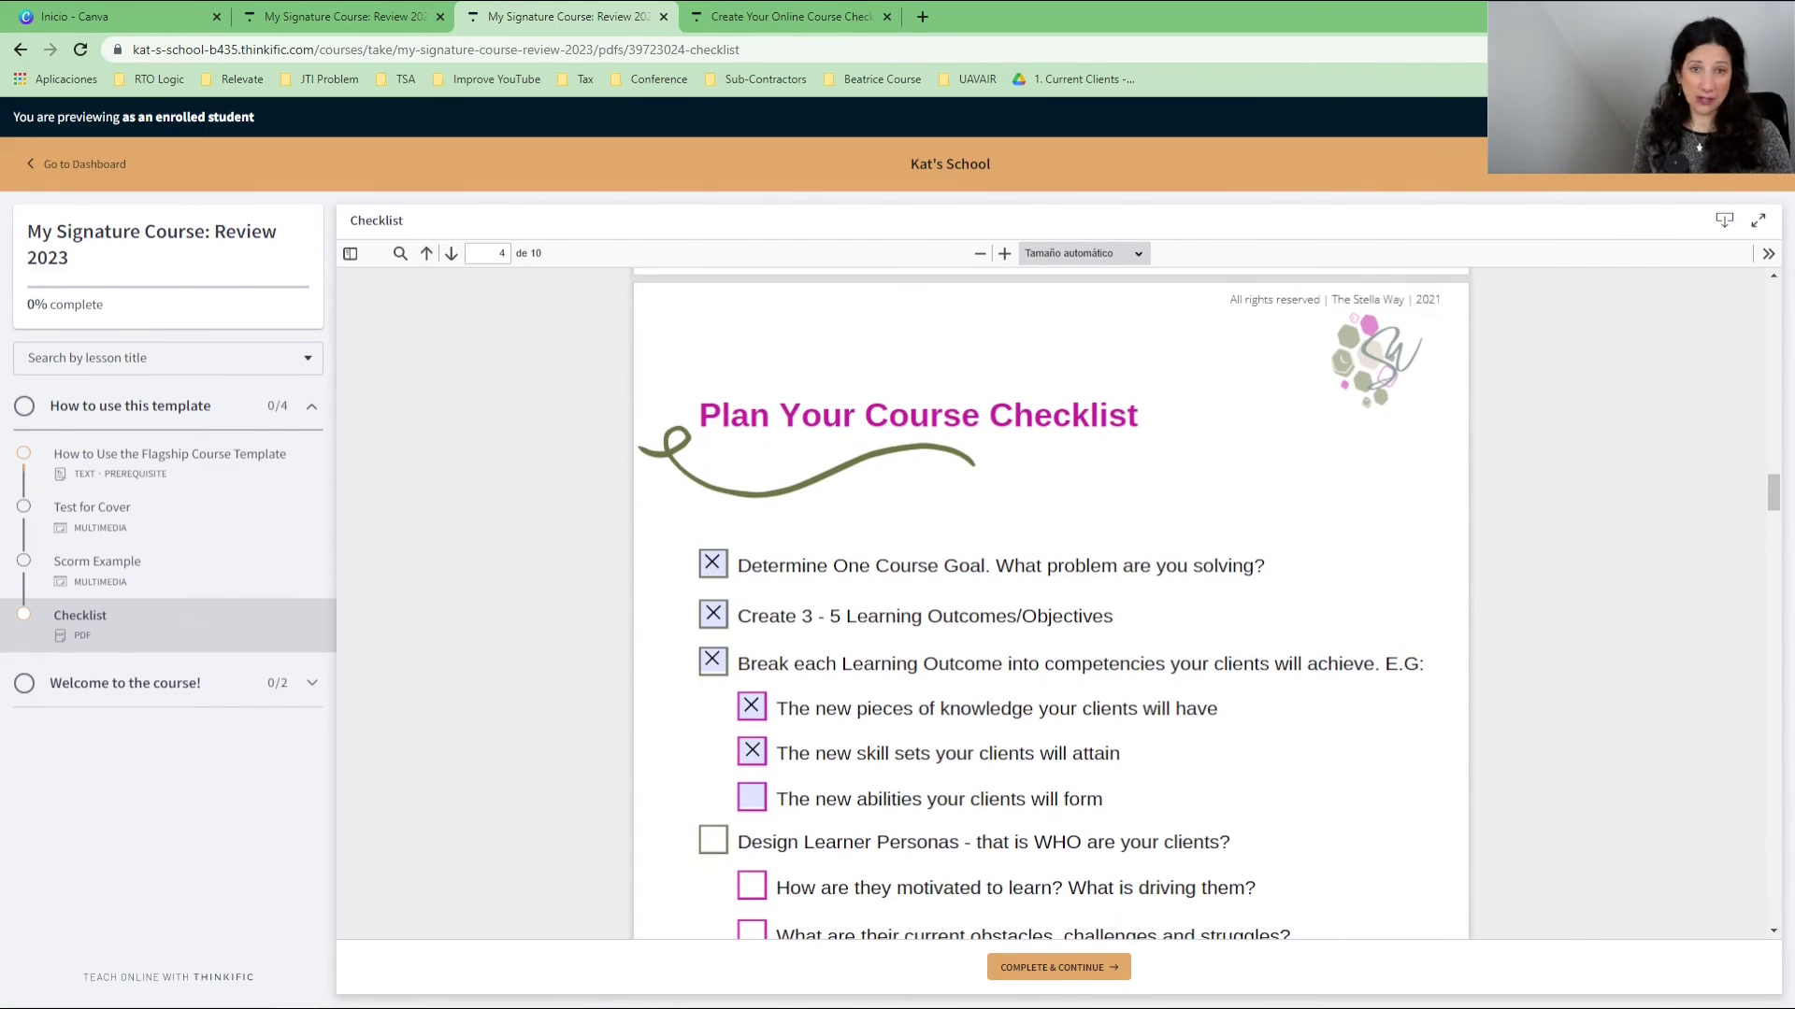